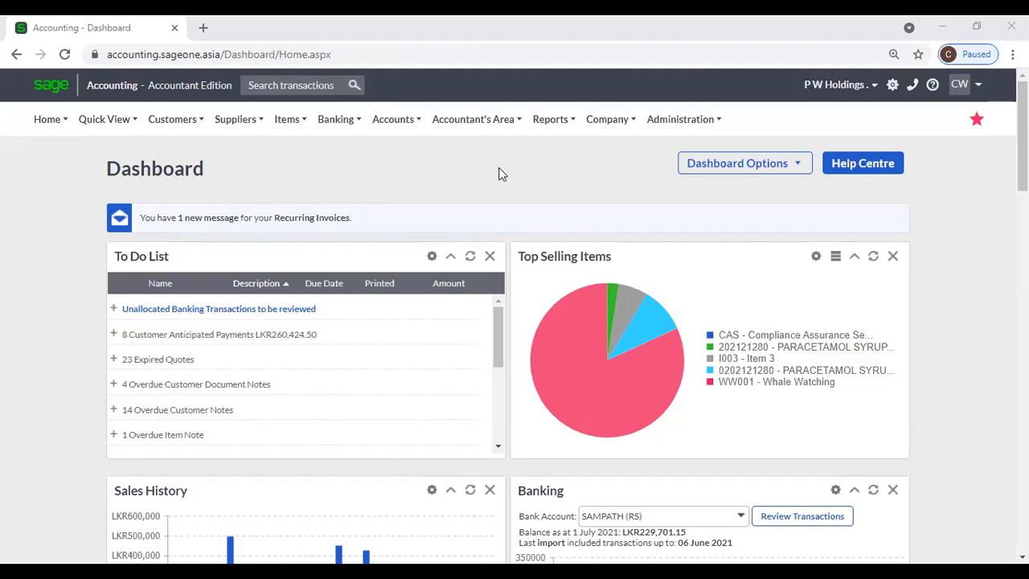
Open the Time Tracking Settings within the company's general settings
{"action": "mouse_move", "coordinate": [608, 128]}
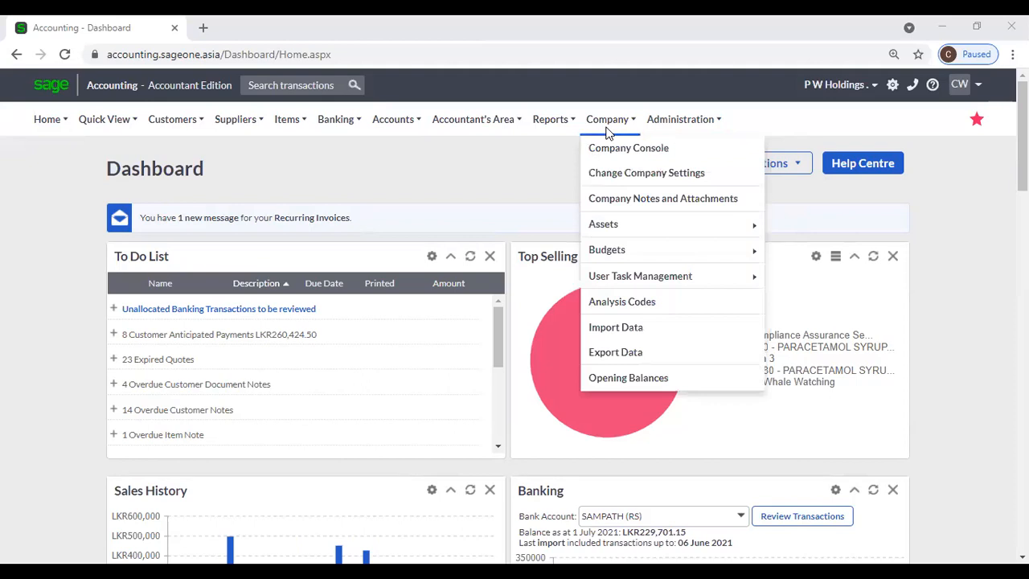
{"action": "left_click", "coordinate": [619, 173]}
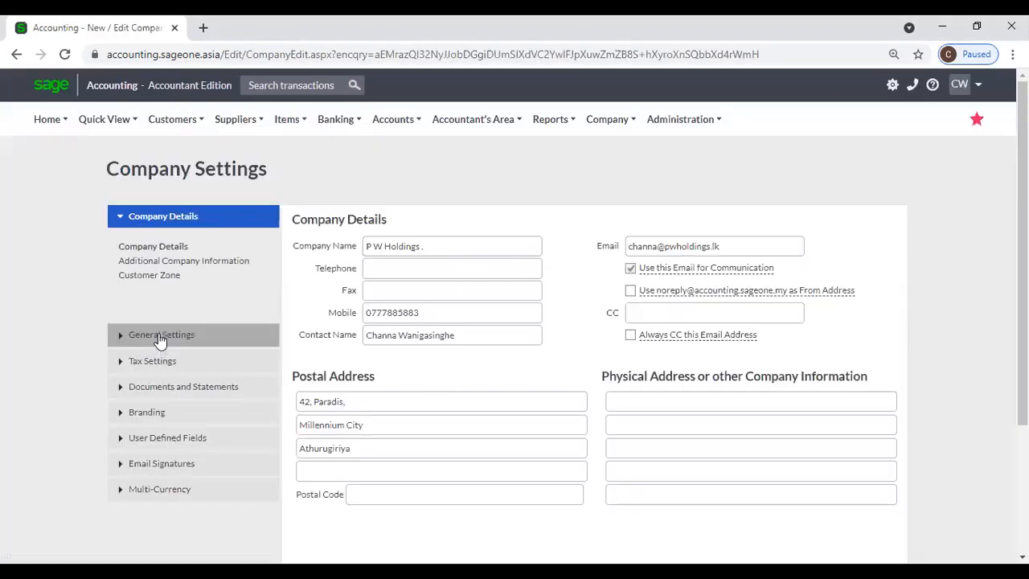
{"action": "left_click", "coordinate": [160, 336]}
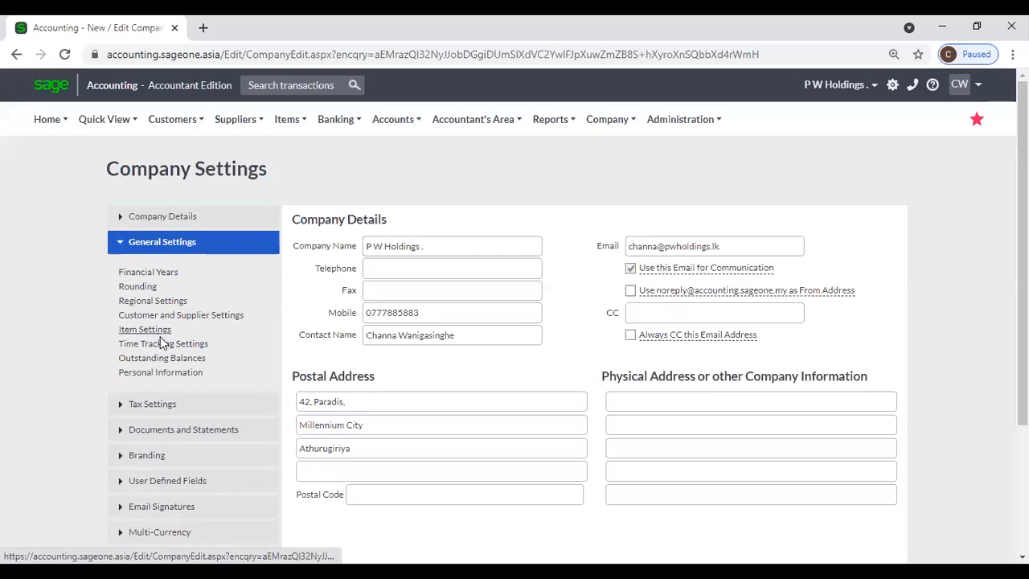
{"action": "left_click", "coordinate": [162, 343]}
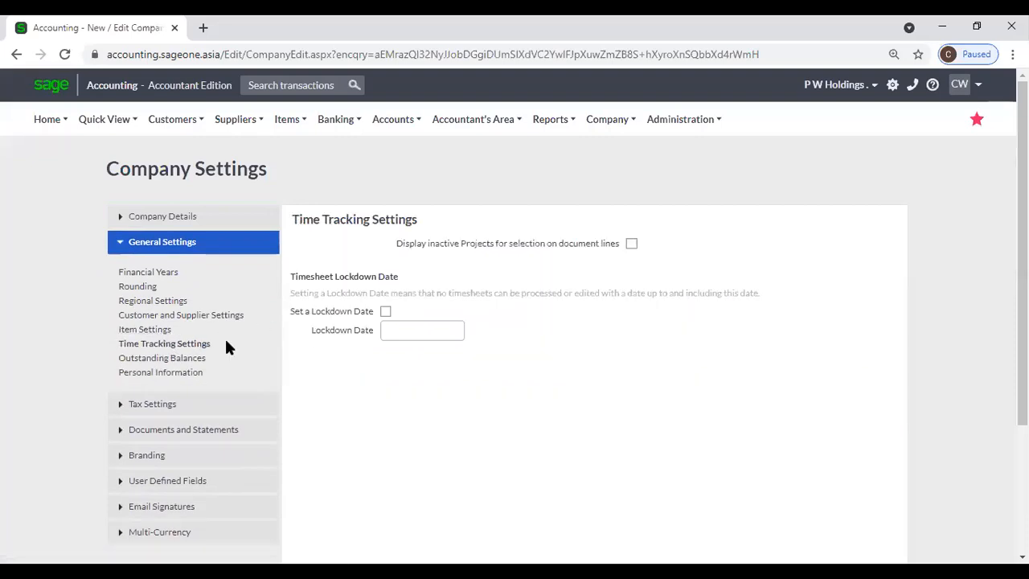
Enable the timesheet lockdown with a lockdown date of 30/06/2021, leaving inactive projects hidden on document lines
{"action": "left_click", "coordinate": [613, 120]}
{"action": "left_click", "coordinate": [632, 243]}
{"action": "left_click", "coordinate": [386, 312]}
Open the time tracking list of projects in a duplicate of the settings browser tab
{"action": "right_click", "coordinate": [122, 33]}
{"action": "left_click", "coordinate": [166, 147]}
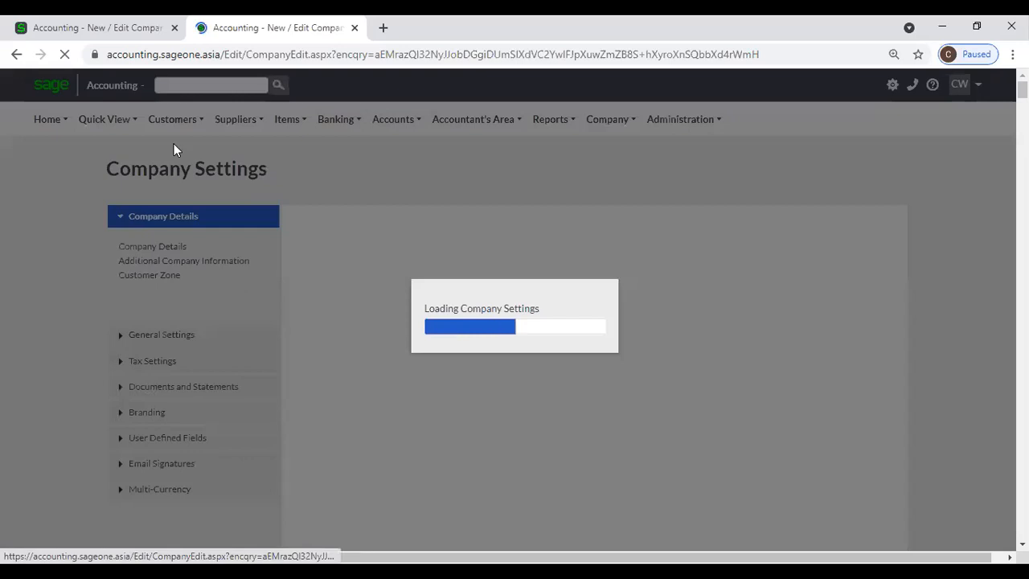
{"action": "mouse_move", "coordinate": [172, 122]}
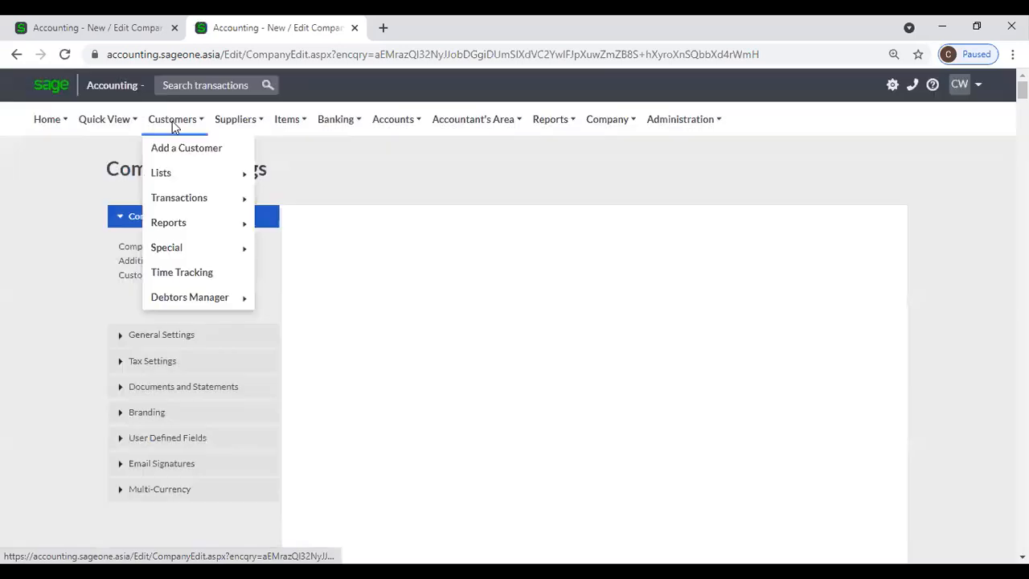
{"action": "left_click", "coordinate": [183, 275]}
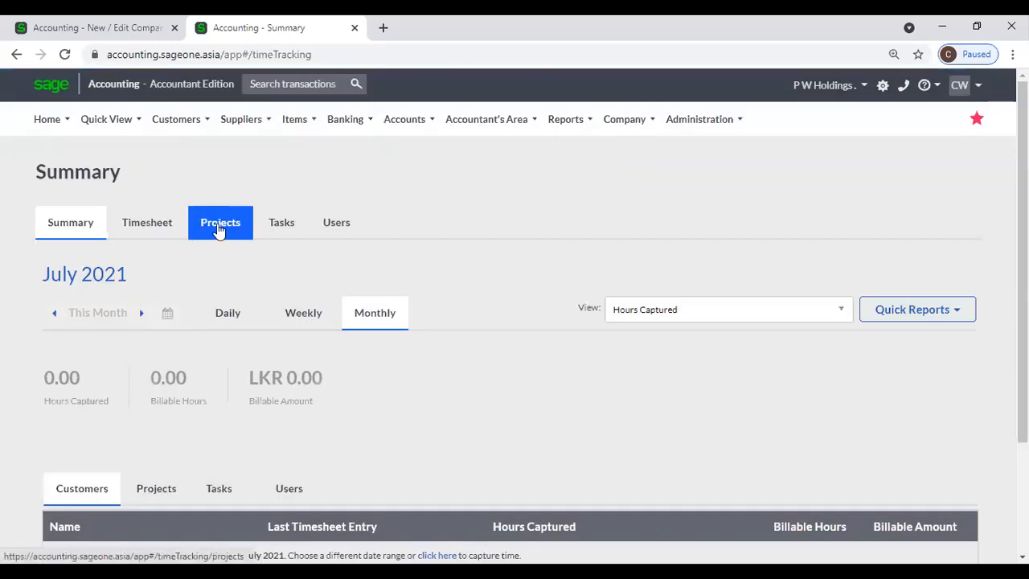
{"action": "left_click", "coordinate": [219, 225]}
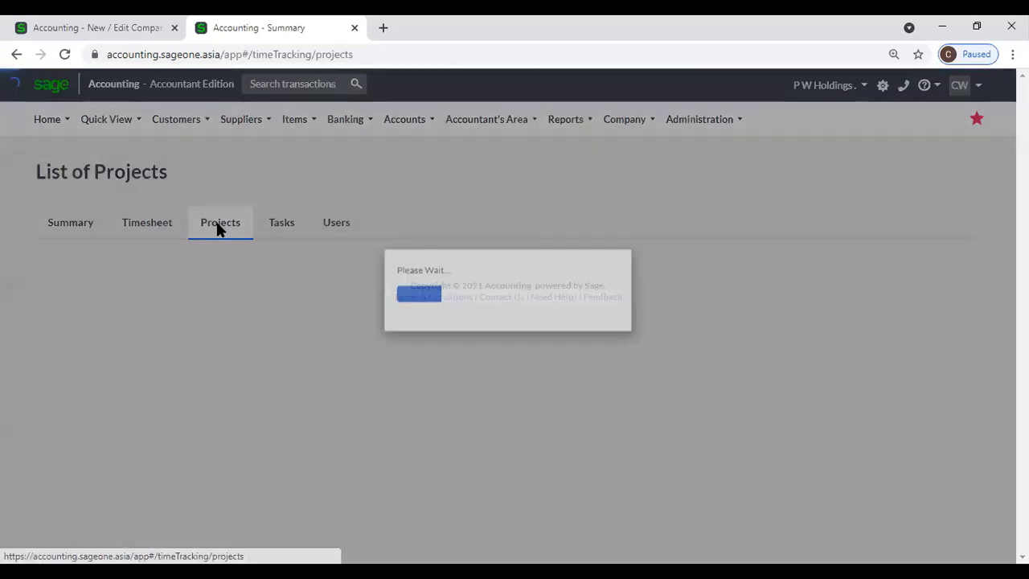
Look through the active projects and open the Colombo project of AAT Sri Lanka
{"action": "scroll", "coordinate": [221, 312], "scroll_direction": "down", "scroll_amount": 2}
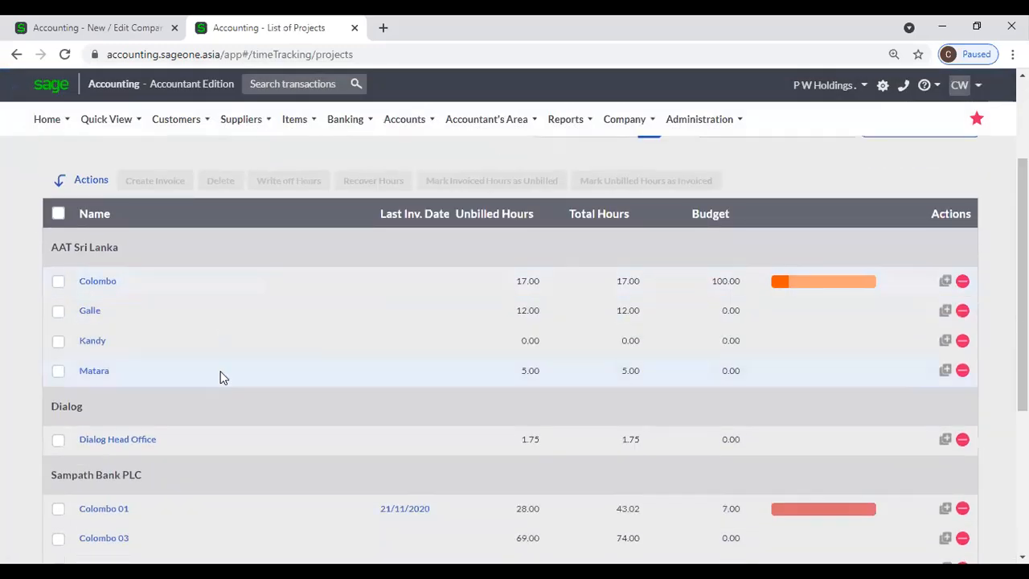
{"action": "scroll", "coordinate": [223, 367], "scroll_direction": "up", "scroll_amount": 2}
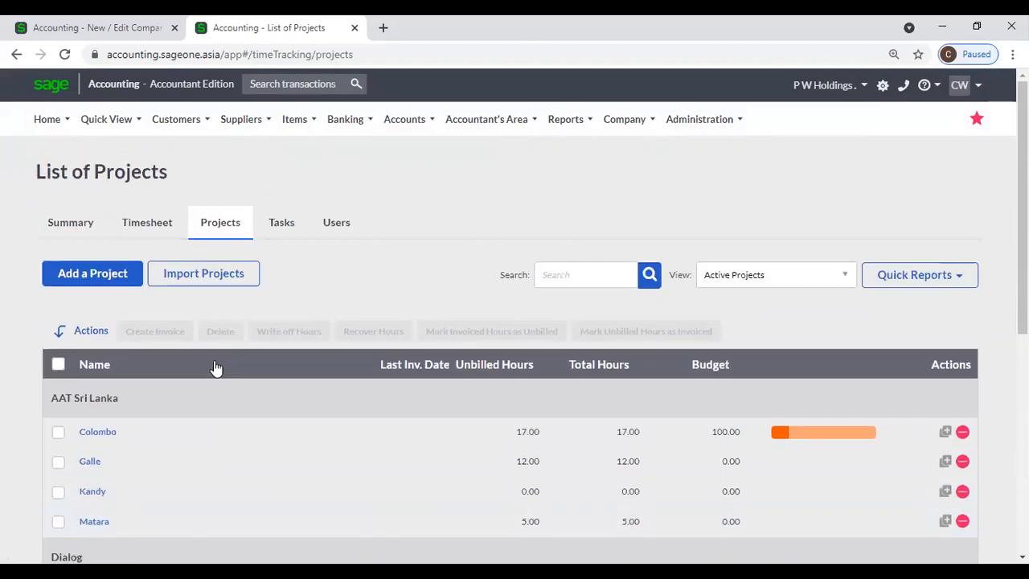
{"action": "scroll", "coordinate": [216, 368], "scroll_direction": "down", "scroll_amount": 1}
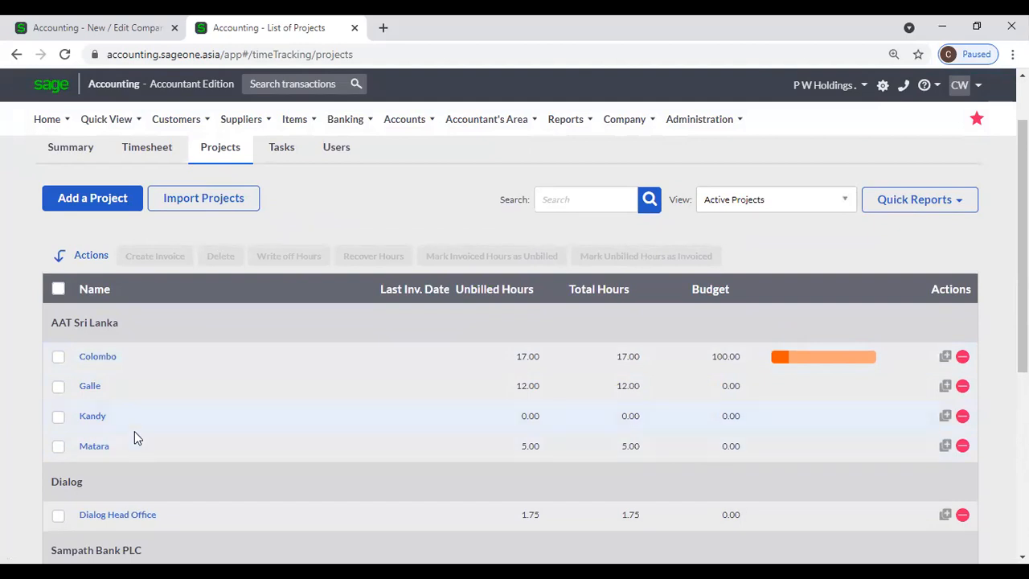
{"action": "left_click", "coordinate": [103, 359]}
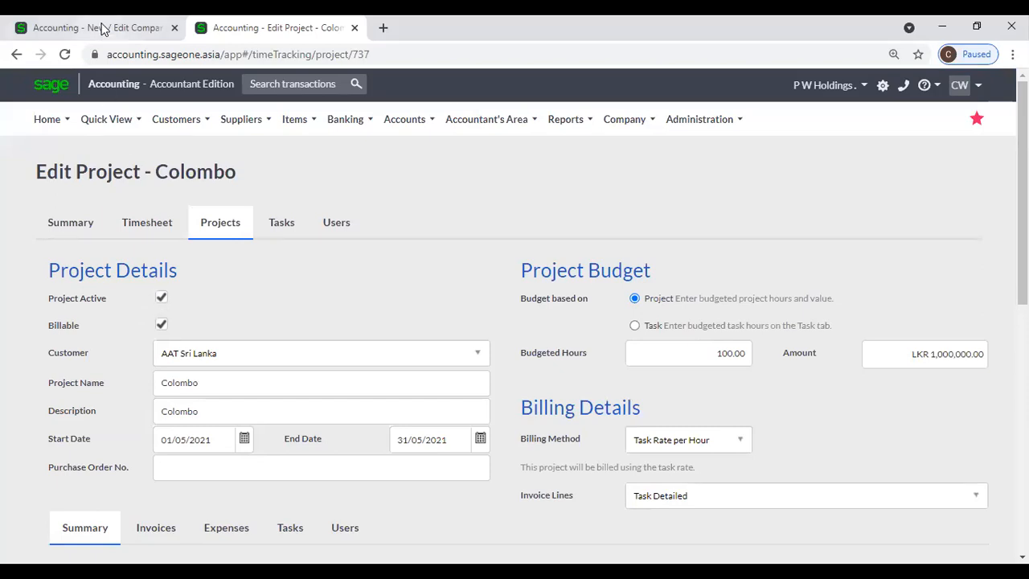
Compare the setting for displaying inactive projects on document lines with the Colombo project's active status option
{"action": "left_click", "coordinate": [102, 29]}
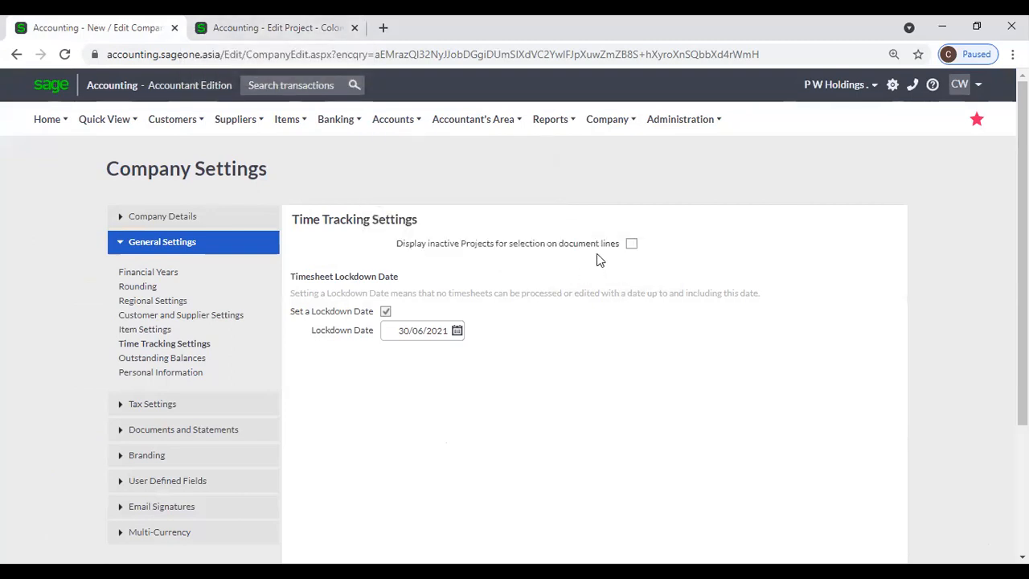
{"action": "left_click", "coordinate": [323, 39]}
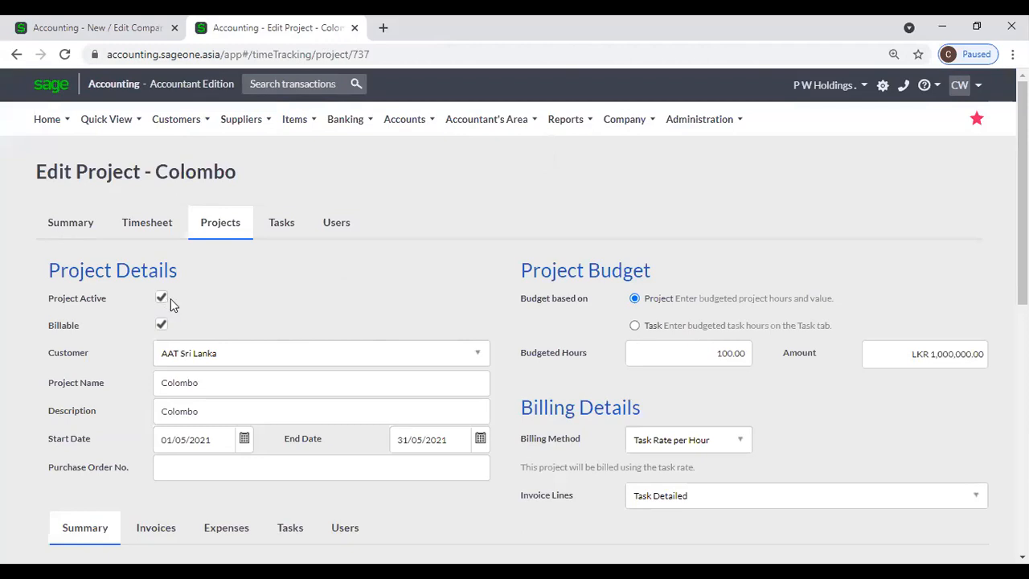
{"action": "left_click", "coordinate": [54, 27]}
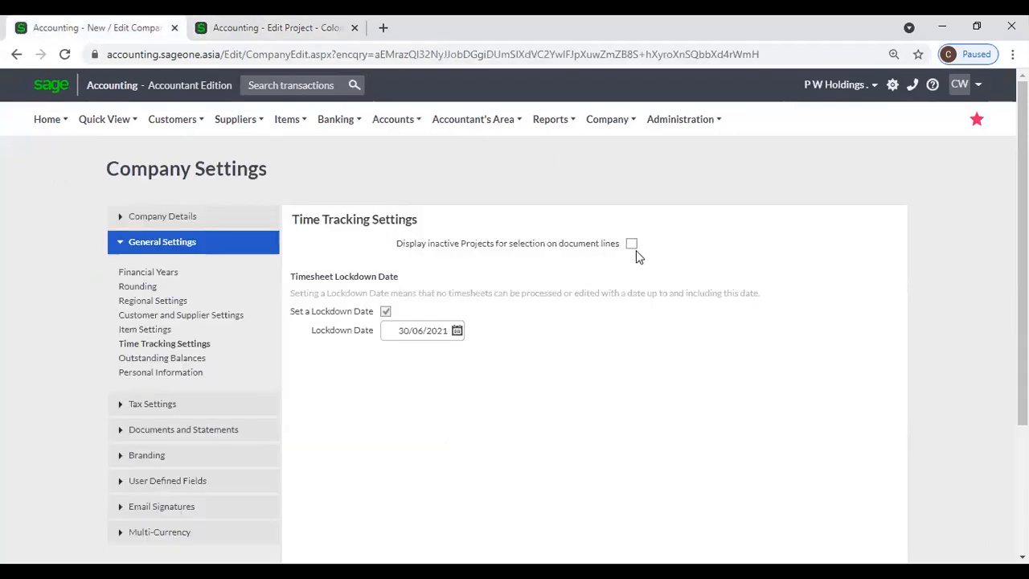
Start a new customer tax invoice in a duplicate of the Colombo project's browser tab
{"action": "left_click", "coordinate": [331, 32]}
{"action": "right_click", "coordinate": [301, 27]}
{"action": "left_click", "coordinate": [338, 135]}
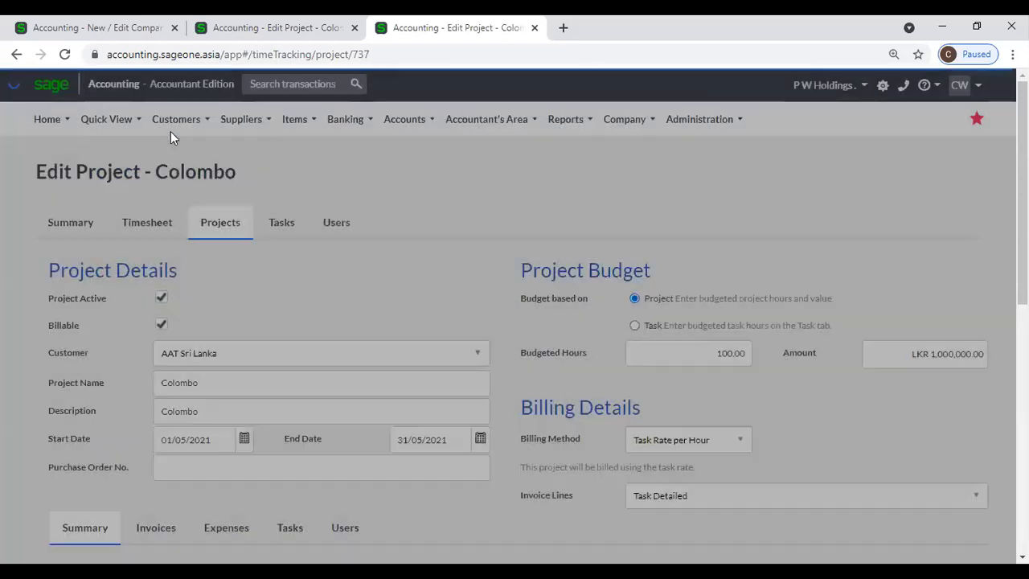
{"action": "mouse_move", "coordinate": [183, 205]}
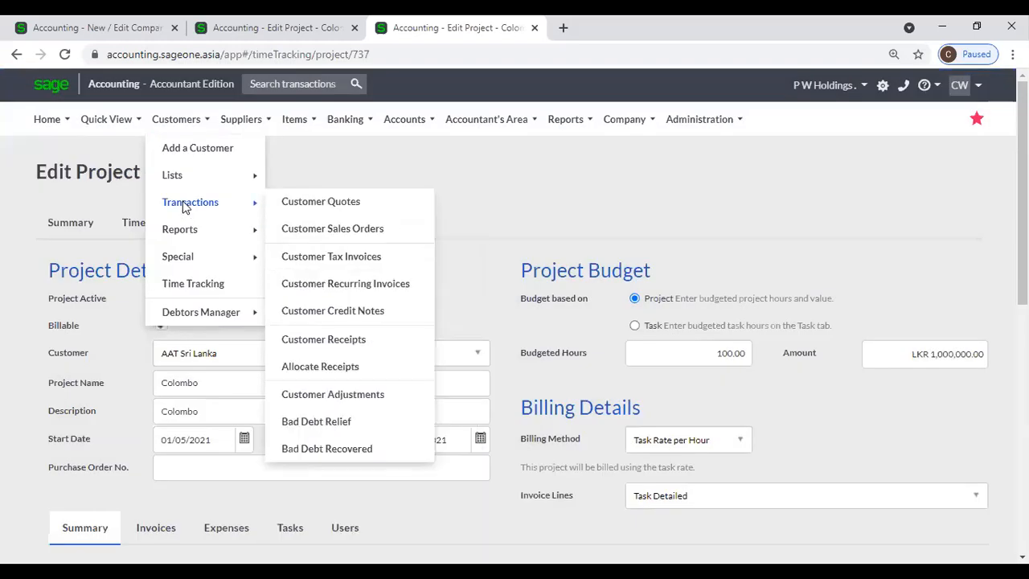
{"action": "left_click", "coordinate": [331, 258]}
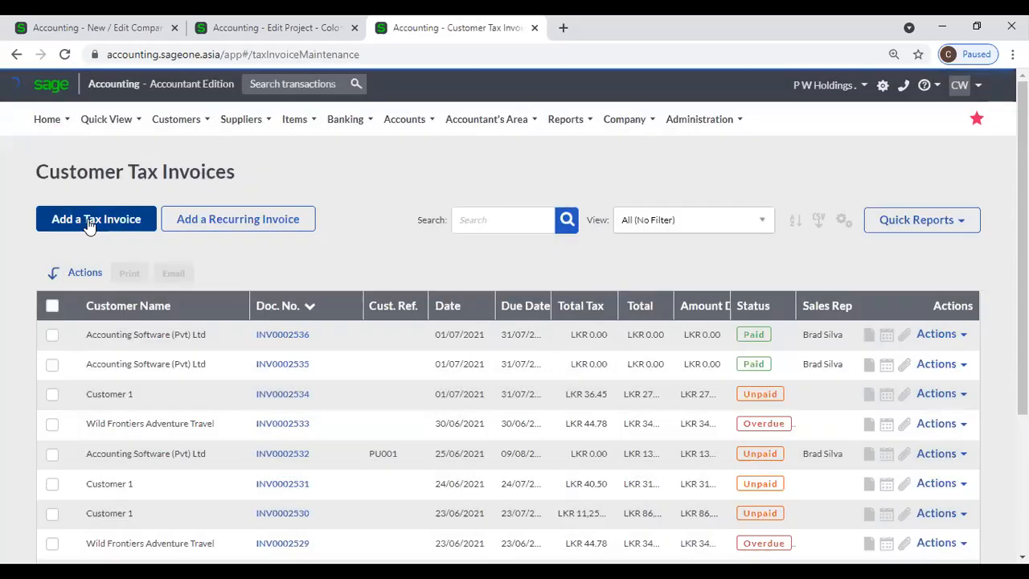
{"action": "left_click", "coordinate": [88, 222]}
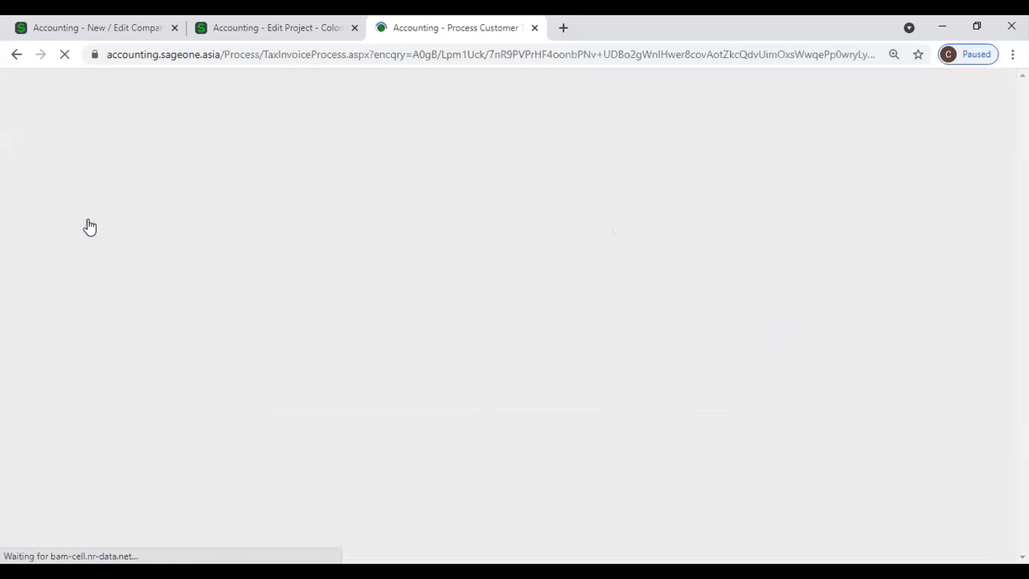
Change the first invoice line's type to Time and open its project selection
{"action": "scroll", "coordinate": [241, 369], "scroll_direction": "down", "scroll_amount": 3}
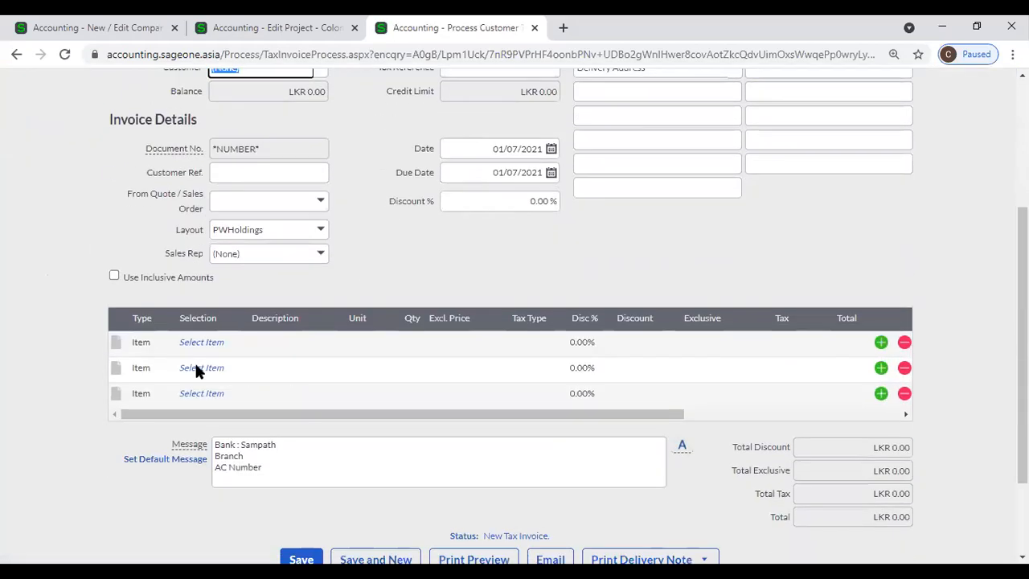
{"action": "left_click", "coordinate": [158, 342]}
{"action": "left_click", "coordinate": [165, 341]}
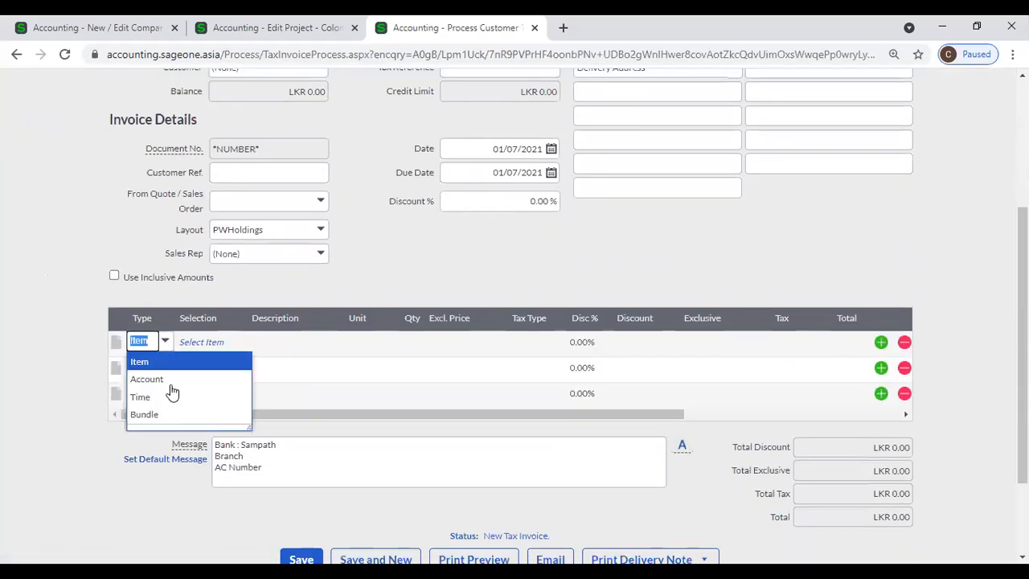
{"action": "left_click", "coordinate": [172, 402]}
{"action": "left_click", "coordinate": [236, 345]}
{"action": "left_click", "coordinate": [238, 343]}
{"action": "left_click", "coordinate": [239, 344]}
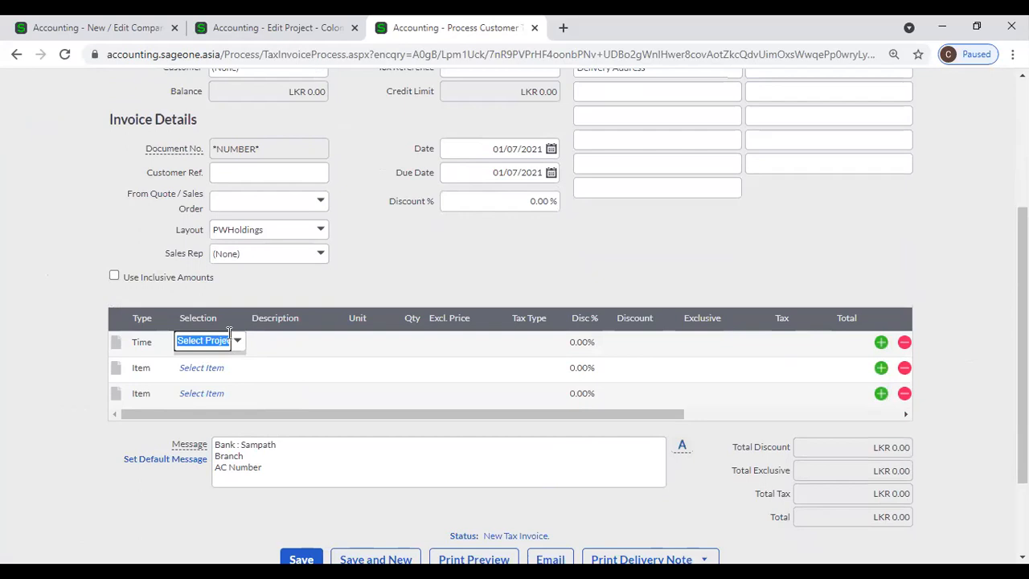
Try to set the invoice customer to Sampath Bank PLC, declining the customer change
{"action": "scroll", "coordinate": [291, 193], "scroll_direction": "up", "scroll_amount": 1}
{"action": "scroll", "coordinate": [291, 191], "scroll_direction": "up", "scroll_amount": 2}
{"action": "left_click", "coordinate": [321, 221]}
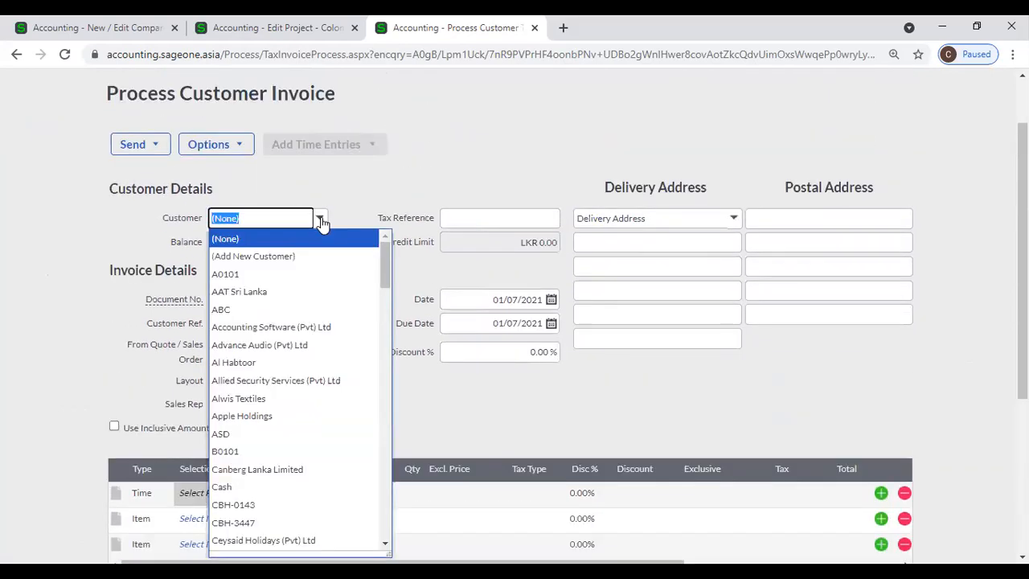
{"action": "type", "text": "sa"}
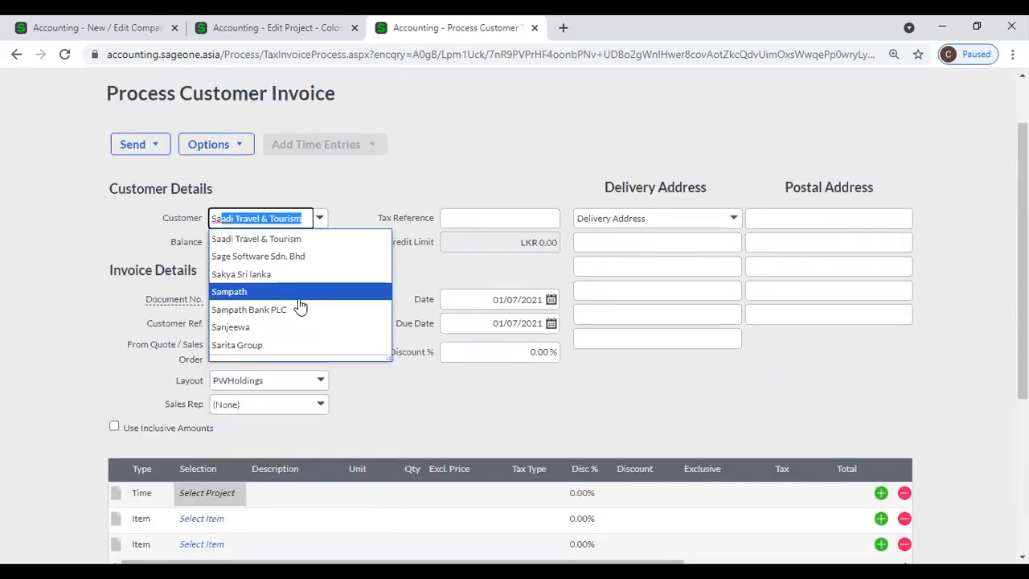
{"action": "left_click", "coordinate": [299, 312]}
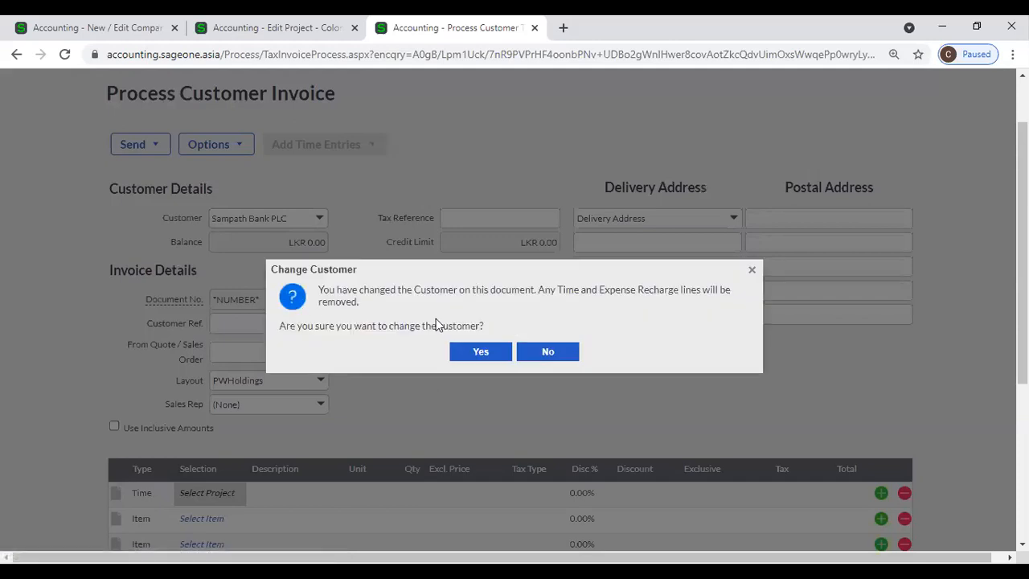
{"action": "left_click", "coordinate": [534, 351]}
Check which projects the invoice's Time line offers and return to the setting for displaying inactive projects
{"action": "scroll", "coordinate": [404, 358], "scroll_direction": "down", "scroll_amount": 3}
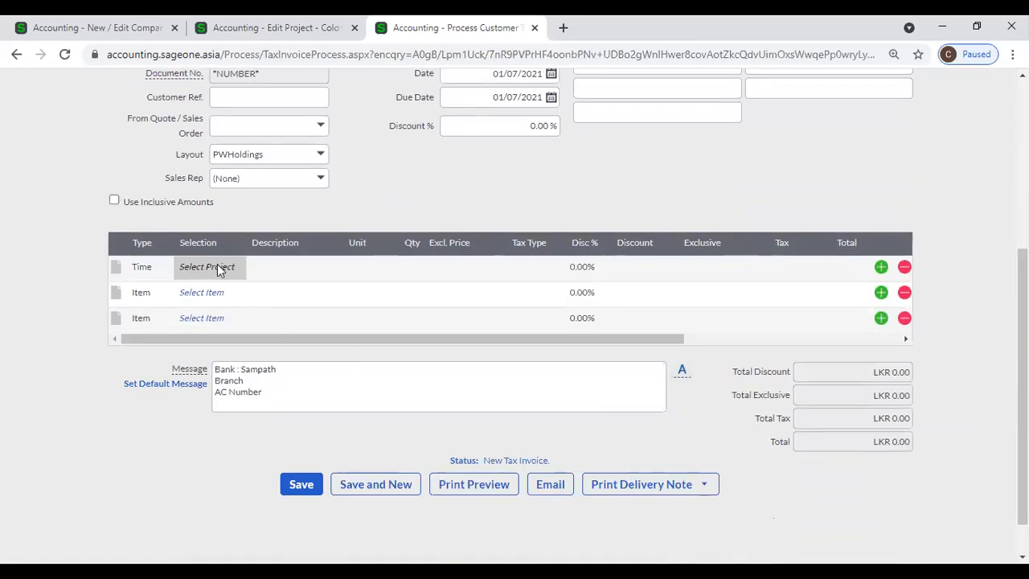
{"action": "left_click", "coordinate": [215, 269]}
{"action": "left_click", "coordinate": [237, 266]}
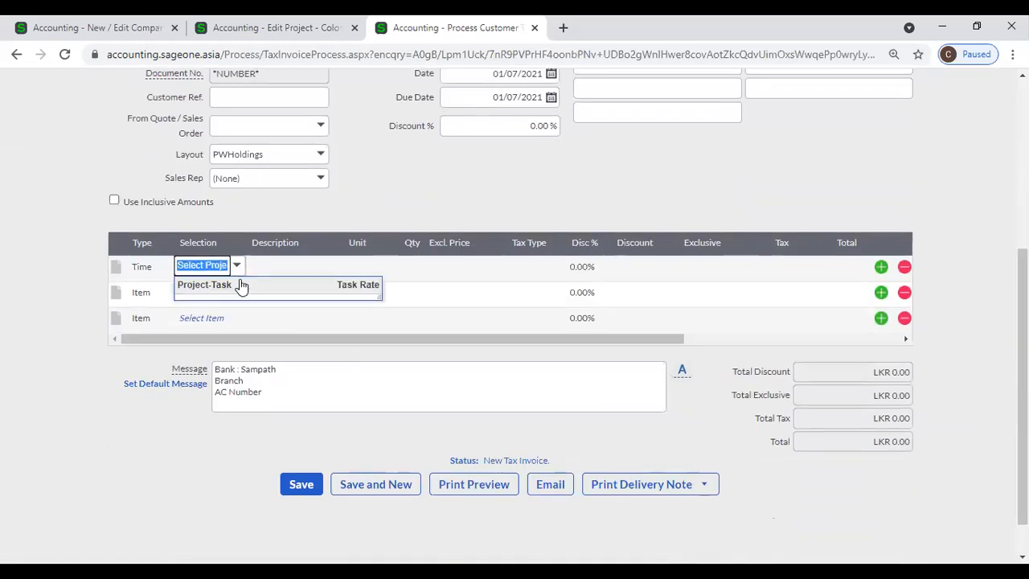
{"action": "left_click", "coordinate": [128, 28]}
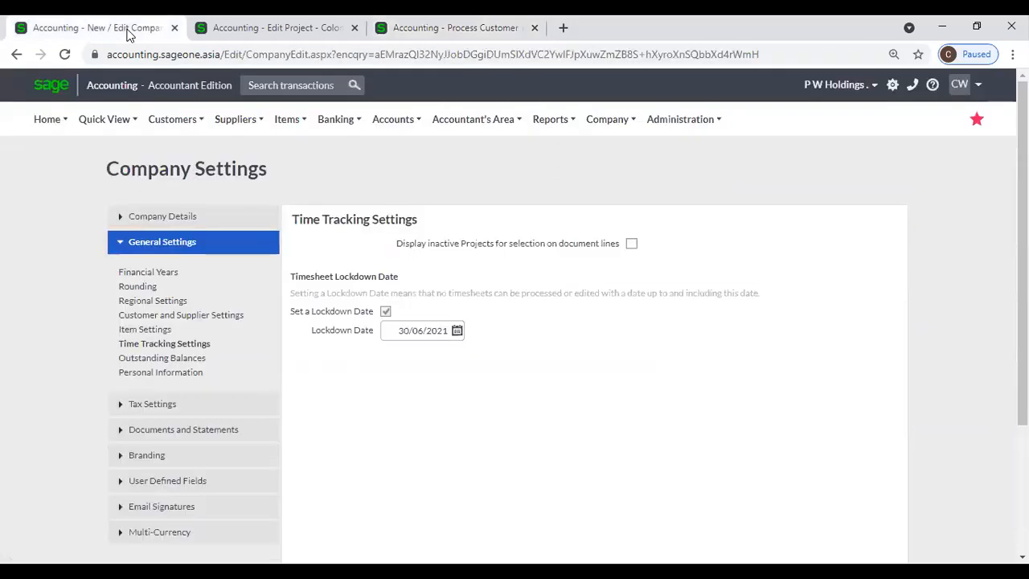
Open the timesheet in weekly view for 28 June to 04 July 2021 and review its entries
{"action": "left_click", "coordinate": [282, 33]}
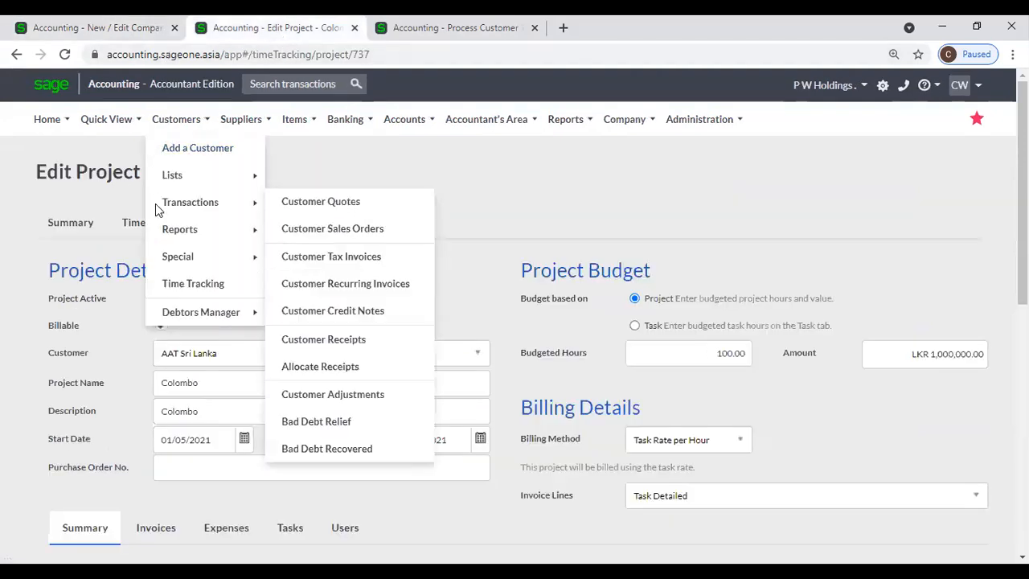
{"action": "left_click", "coordinate": [141, 227]}
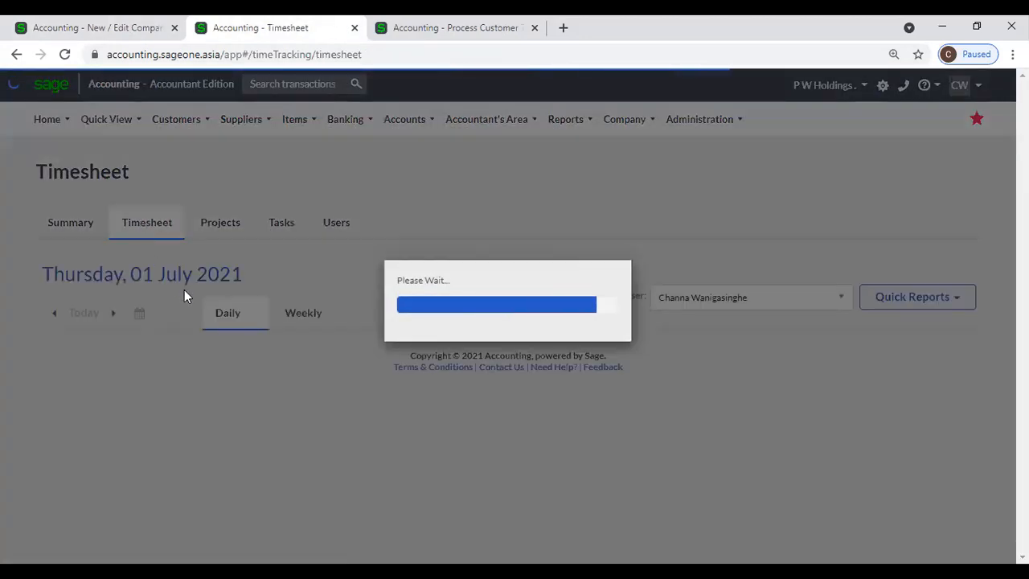
{"action": "left_click", "coordinate": [304, 313]}
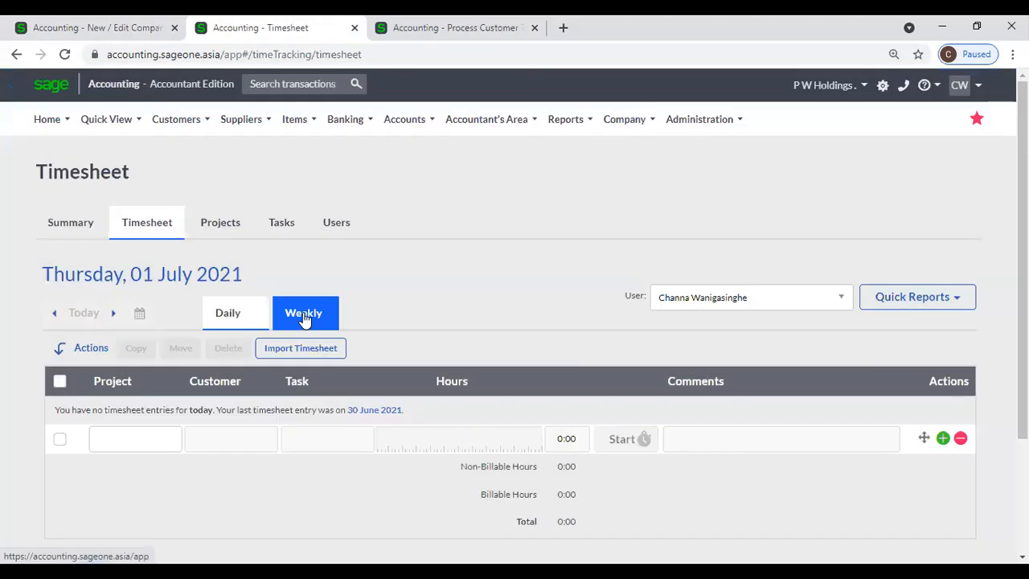
{"action": "scroll", "coordinate": [462, 282], "scroll_direction": "down", "scroll_amount": 1}
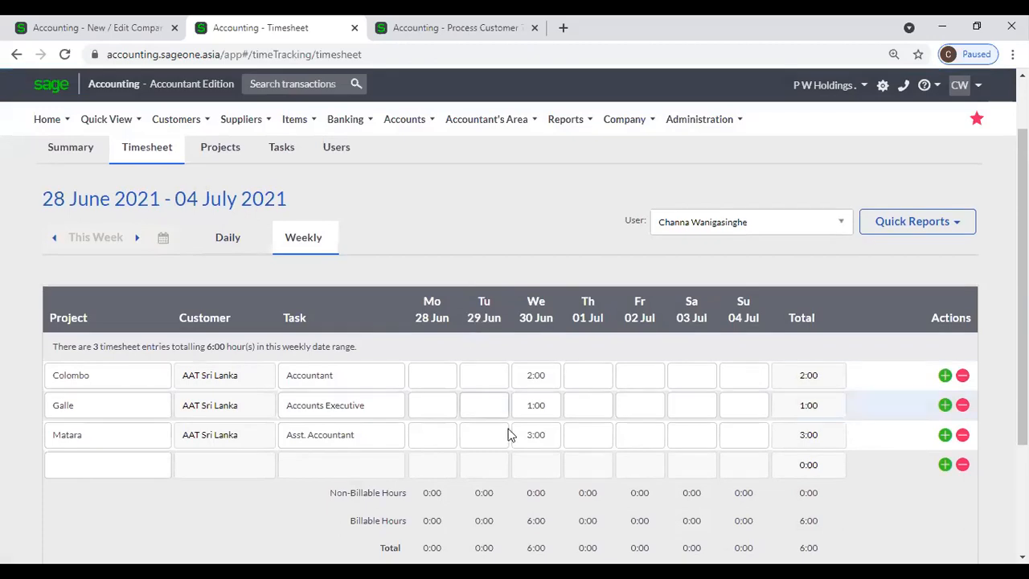
Compare the lockdown date with the weekly timesheet, and turn off the timesheet lockdown in the Time Tracking Settings
{"action": "left_click", "coordinate": [98, 27]}
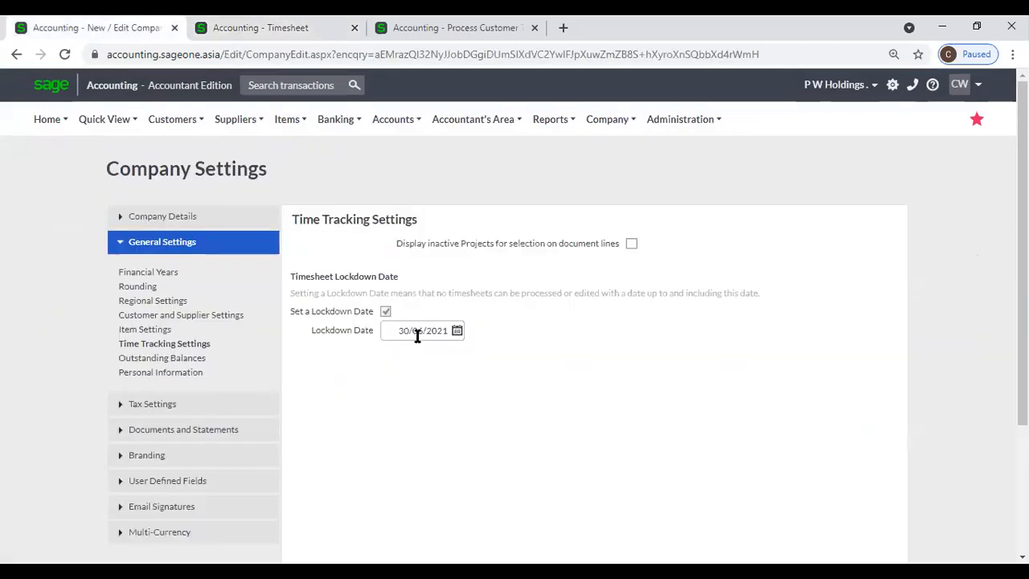
{"action": "left_click", "coordinate": [265, 31]}
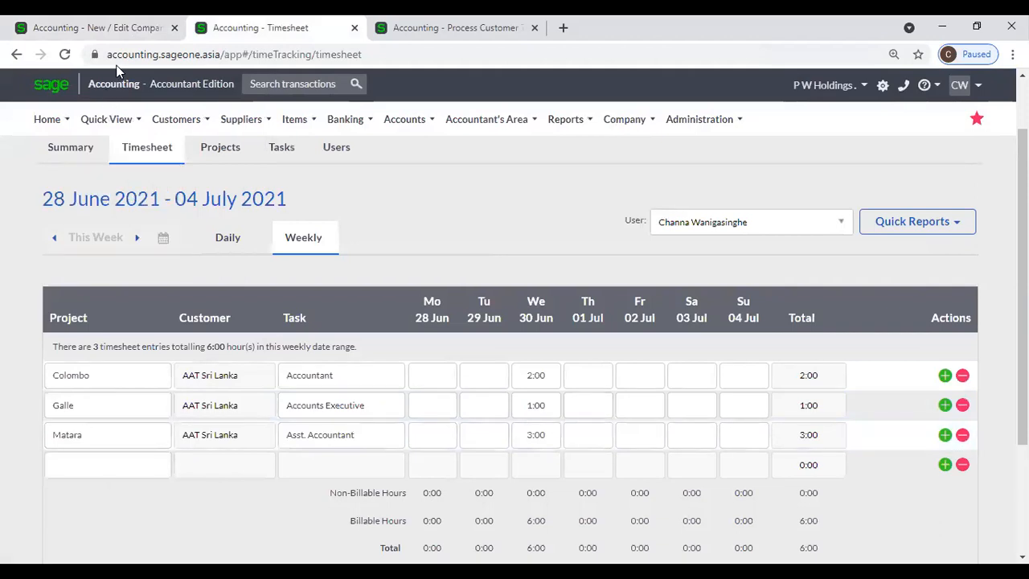
{"action": "left_click", "coordinate": [116, 28]}
{"action": "left_click", "coordinate": [385, 313]}
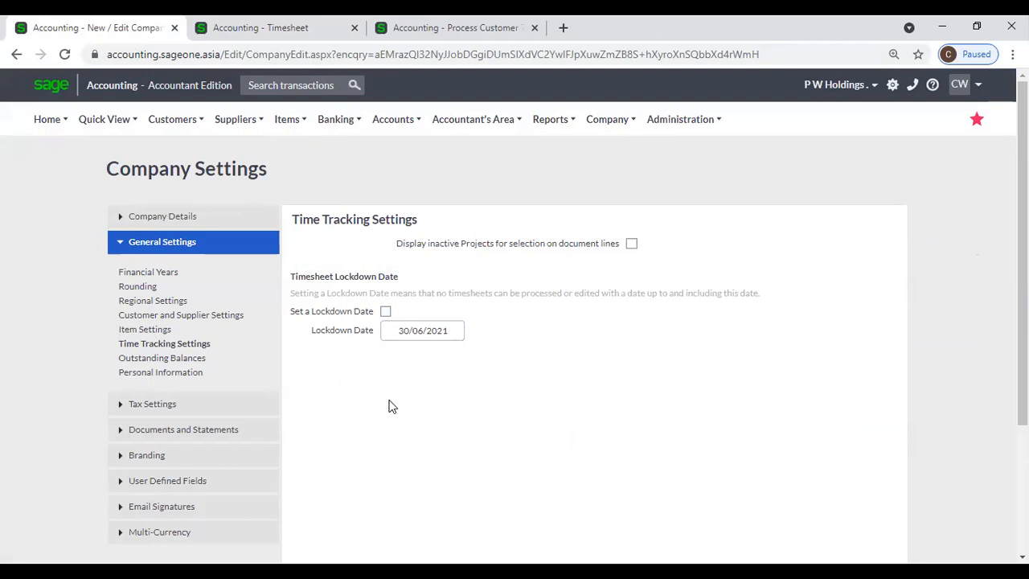
Open the Outstanding Balances section of the company's General Settings and review its ageing options
{"action": "scroll", "coordinate": [389, 406], "scroll_direction": "down", "scroll_amount": 2}
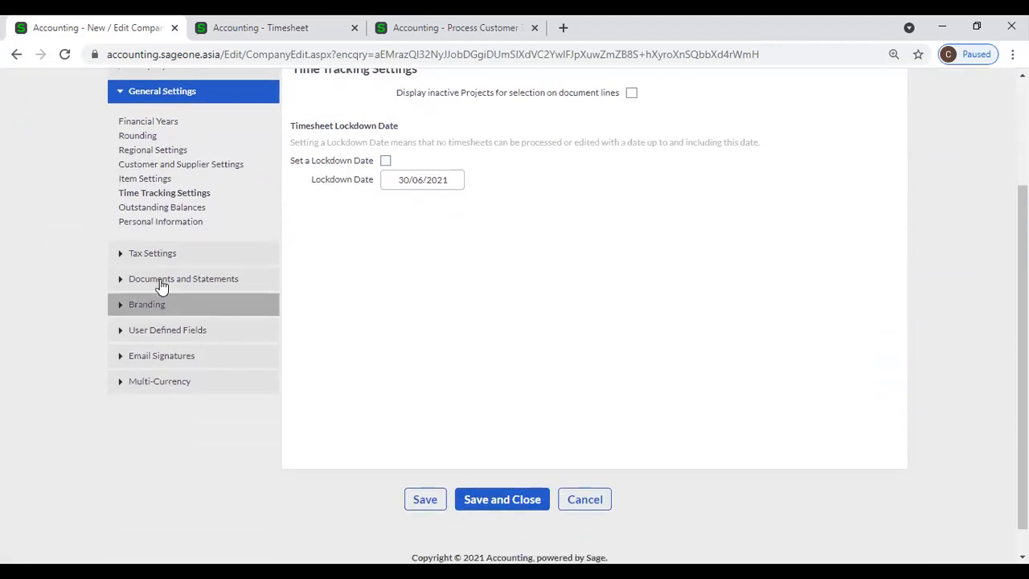
{"action": "left_click", "coordinate": [157, 208]}
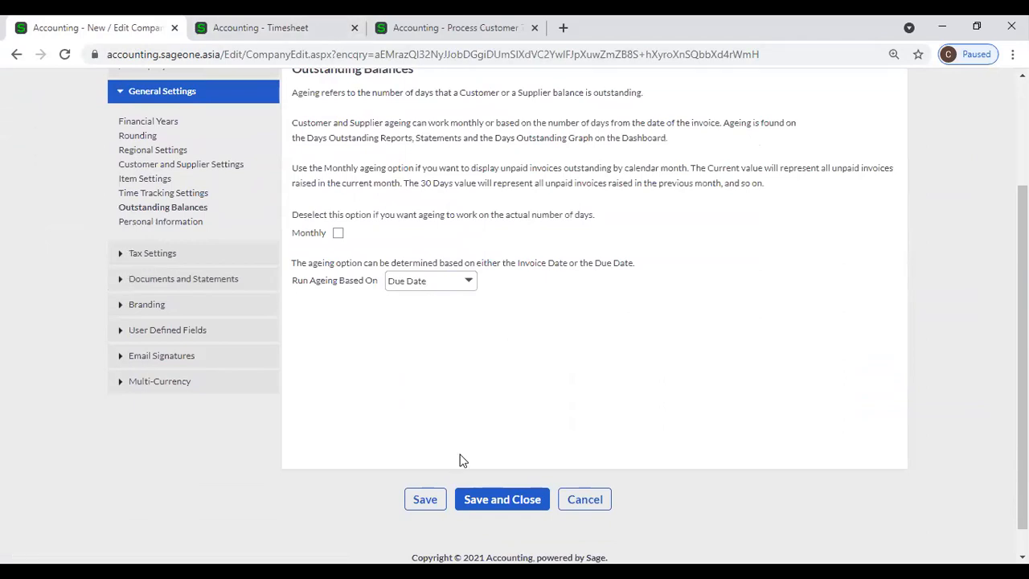
{"action": "scroll", "coordinate": [461, 460], "scroll_direction": "up", "scroll_amount": 2}
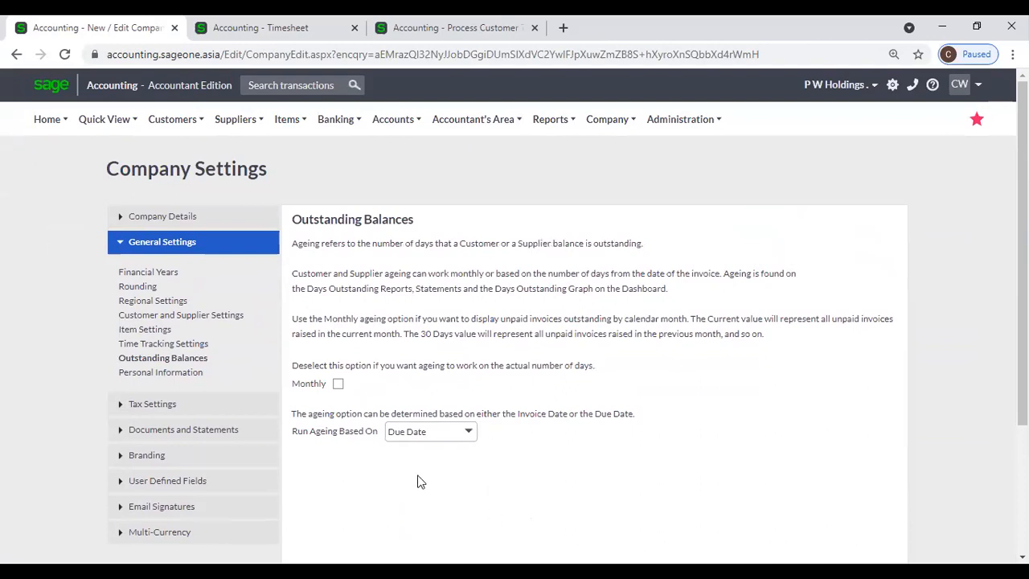
Run the Customer Balances - Days Outstanding report for all customers in Summary style and review its ageing columns
{"action": "left_click", "coordinate": [237, 32]}
{"action": "mouse_move", "coordinate": [186, 127]}
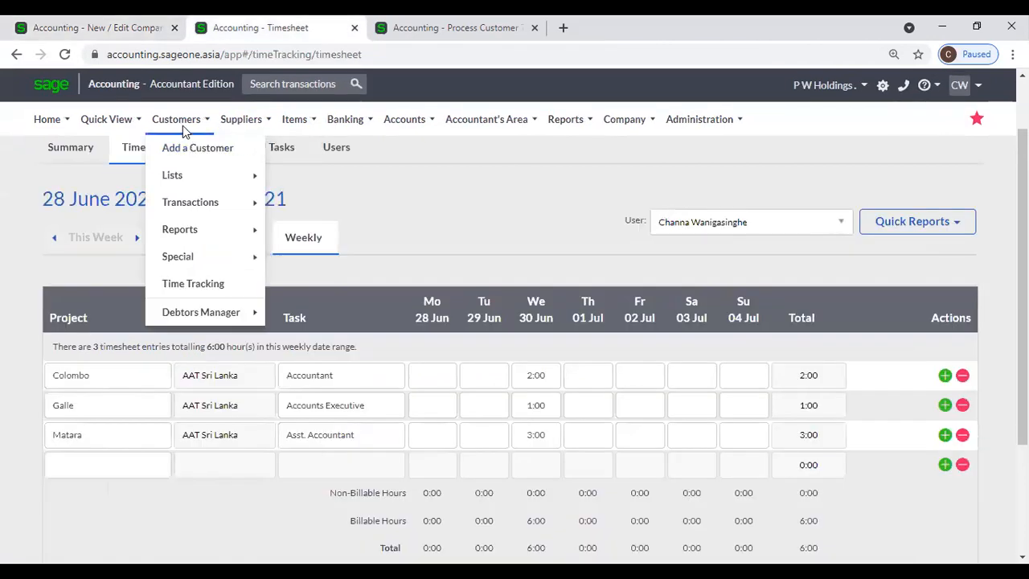
{"action": "mouse_move", "coordinate": [196, 231]}
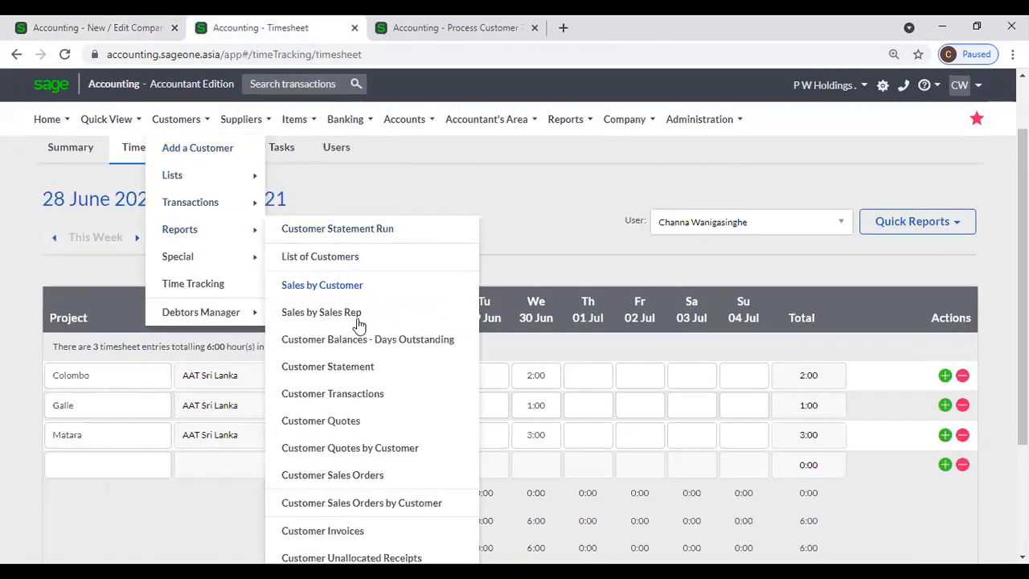
{"action": "left_click", "coordinate": [366, 342]}
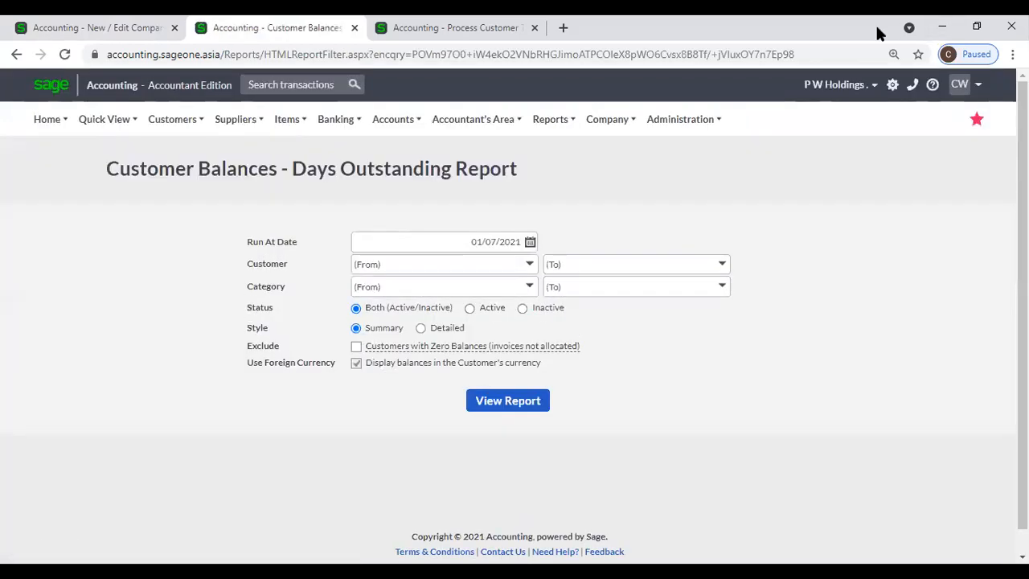
{"action": "left_click", "coordinate": [877, 27]}
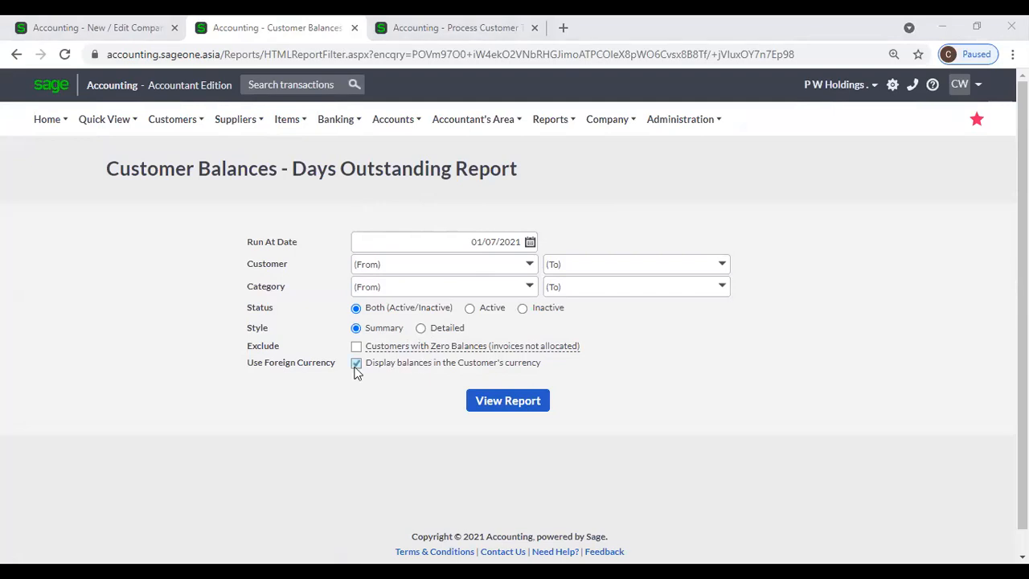
{"action": "left_click", "coordinate": [479, 408]}
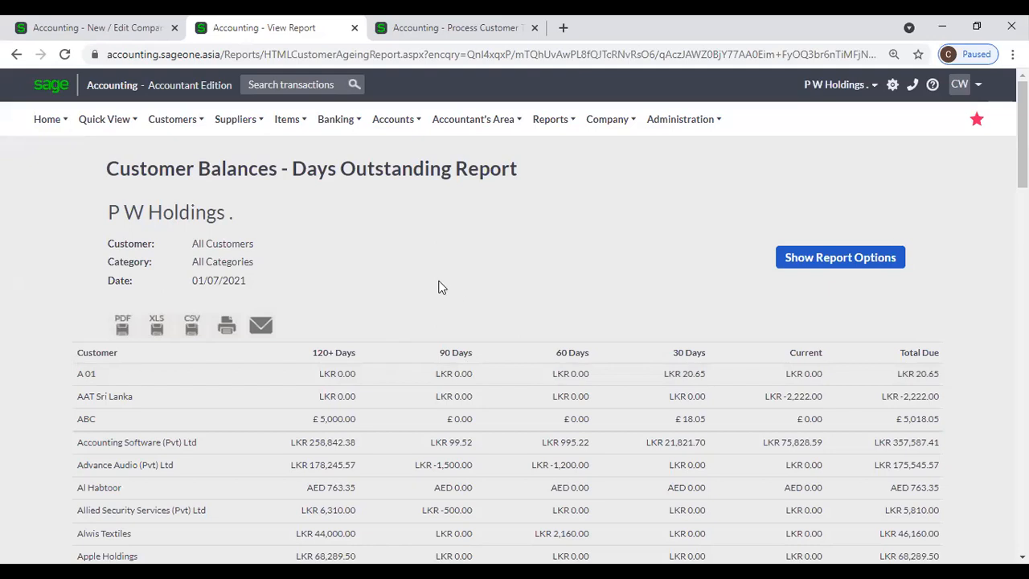
{"action": "scroll", "coordinate": [438, 287], "scroll_direction": "down", "scroll_amount": 3}
{"action": "scroll", "coordinate": [409, 267], "scroll_direction": "up", "scroll_amount": 3}
Return to the Outstanding Balances settings and try switching the Monthly ageing option on and off
{"action": "left_click", "coordinate": [93, 29]}
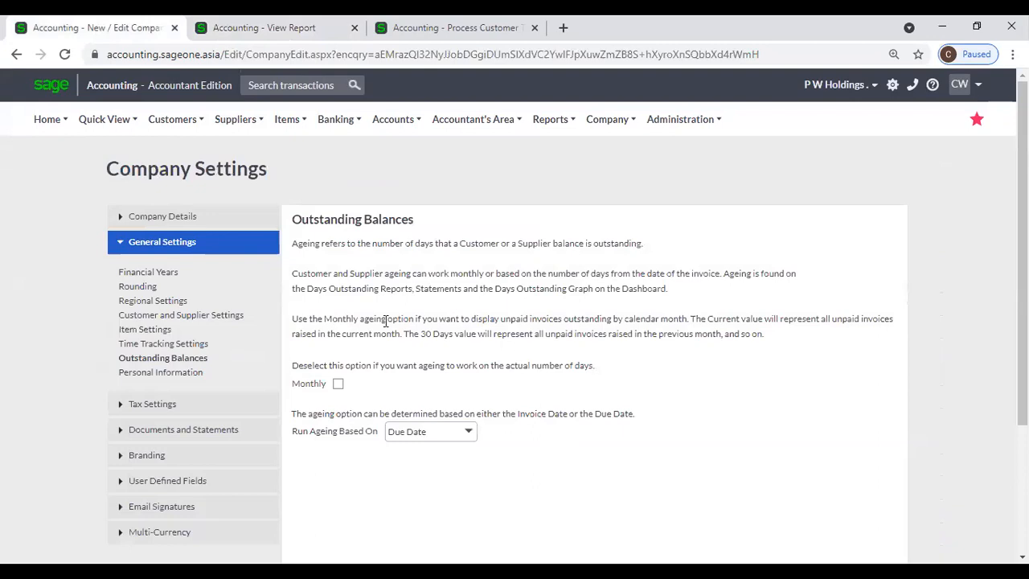
{"action": "left_click", "coordinate": [338, 384]}
{"action": "left_click", "coordinate": [343, 389]}
{"action": "left_click", "coordinate": [339, 385]}
{"action": "left_click", "coordinate": [338, 385]}
{"action": "left_click", "coordinate": [338, 384]}
{"action": "scroll", "coordinate": [400, 394], "scroll_direction": "down", "scroll_amount": 1}
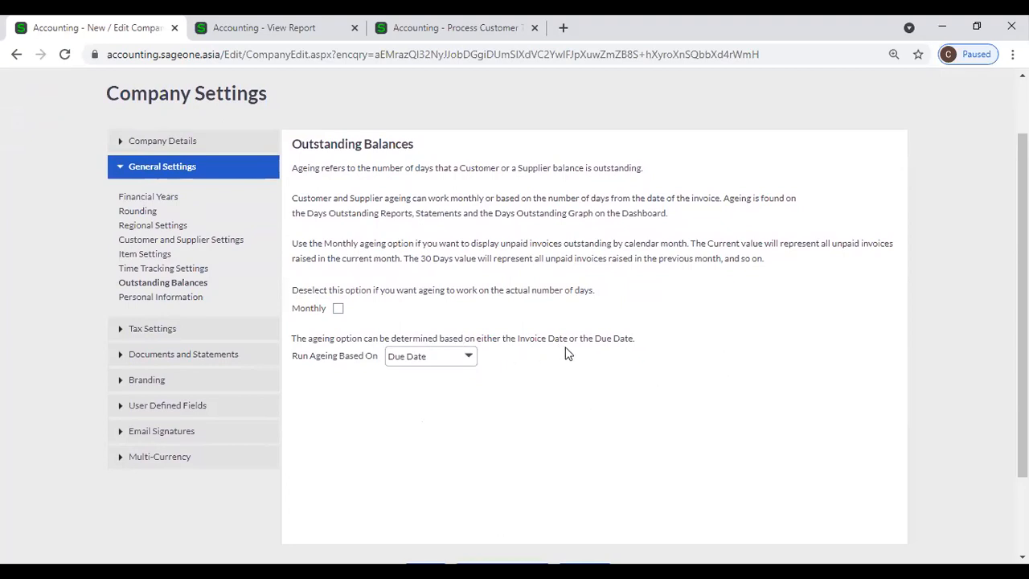
Check the Run Ageing Based On choices, discard the unsaved invoice for a new customer form, and examine its Due Date for Payment setting
{"action": "left_click", "coordinate": [474, 362]}
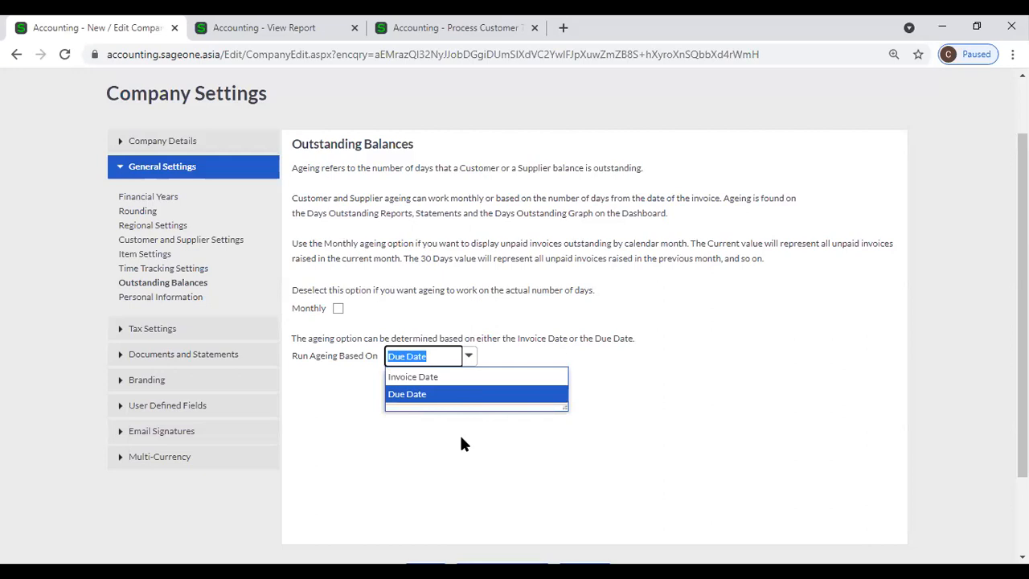
{"action": "left_click", "coordinate": [378, 27]}
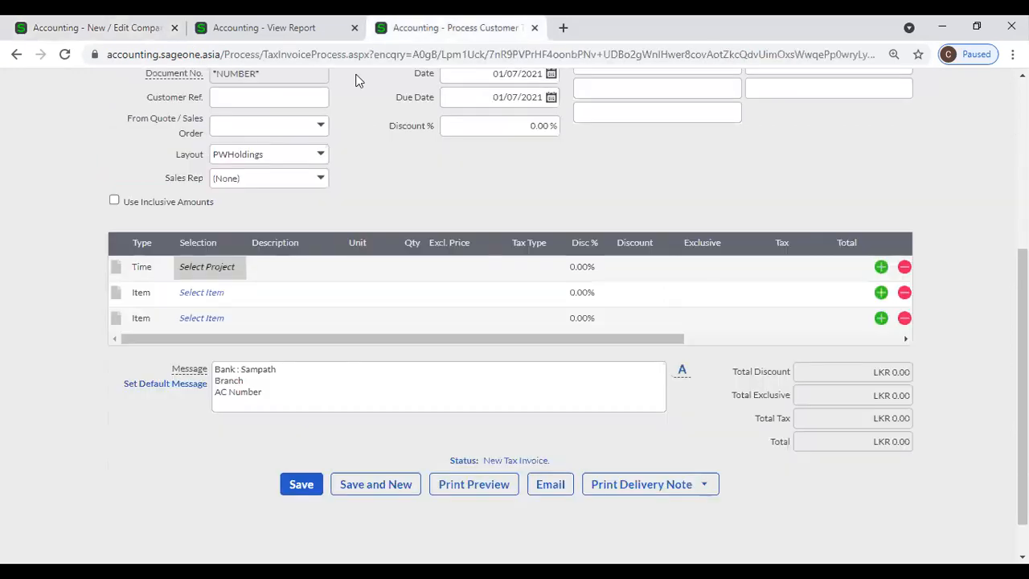
{"action": "scroll", "coordinate": [358, 80], "scroll_direction": "up", "scroll_amount": 5}
{"action": "left_click", "coordinate": [173, 119]}
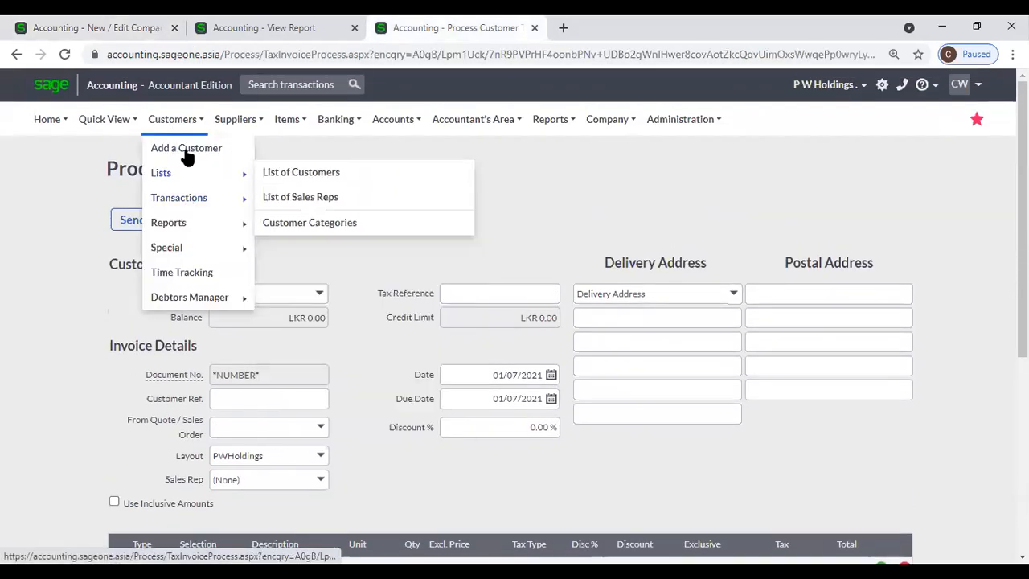
{"action": "left_click", "coordinate": [191, 151]}
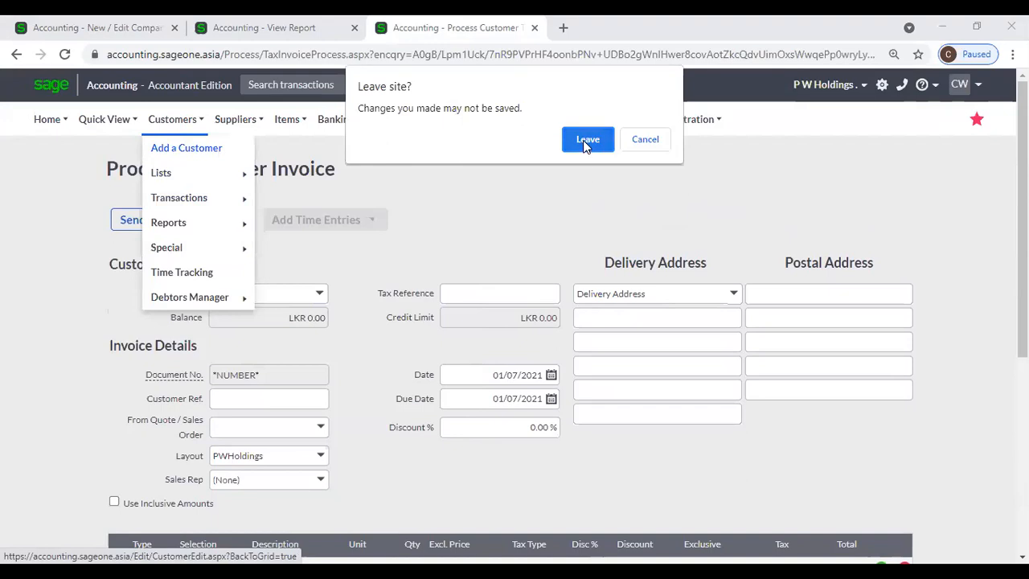
{"action": "left_click", "coordinate": [586, 141]}
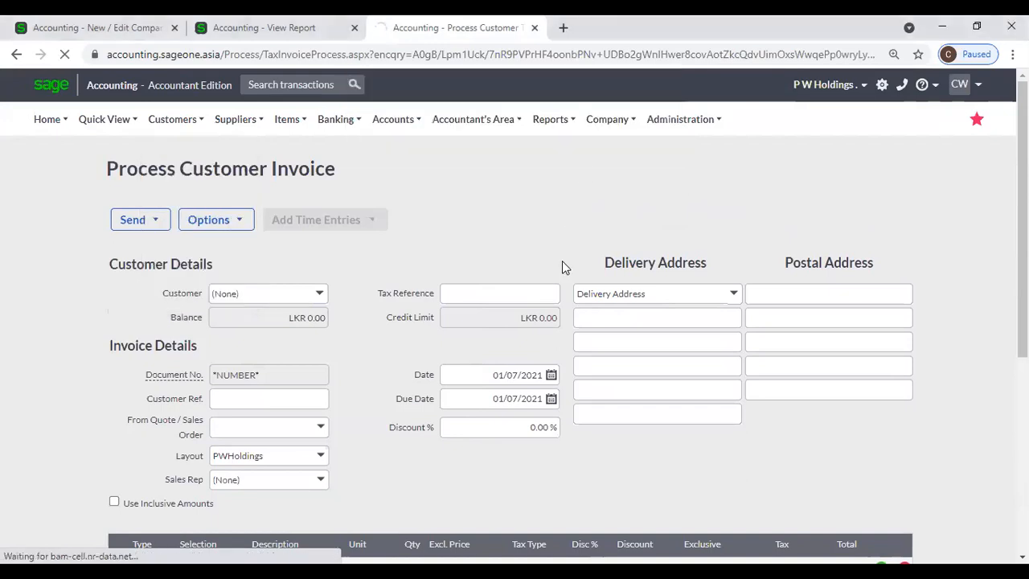
{"action": "scroll", "coordinate": [562, 265], "scroll_direction": "down", "scroll_amount": 5}
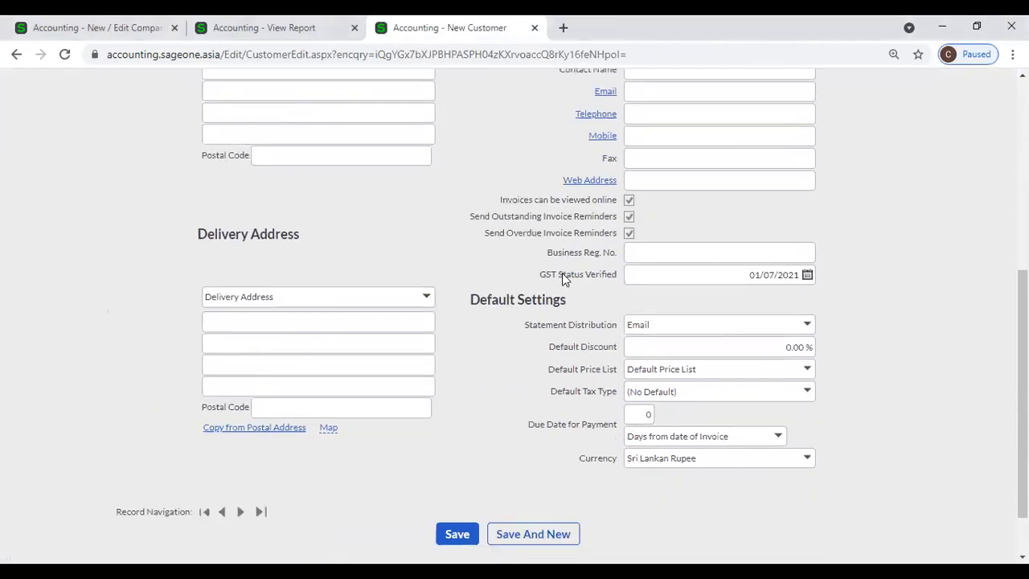
{"action": "scroll", "coordinate": [562, 278], "scroll_direction": "down", "scroll_amount": 1}
{"action": "left_click", "coordinate": [637, 351]}
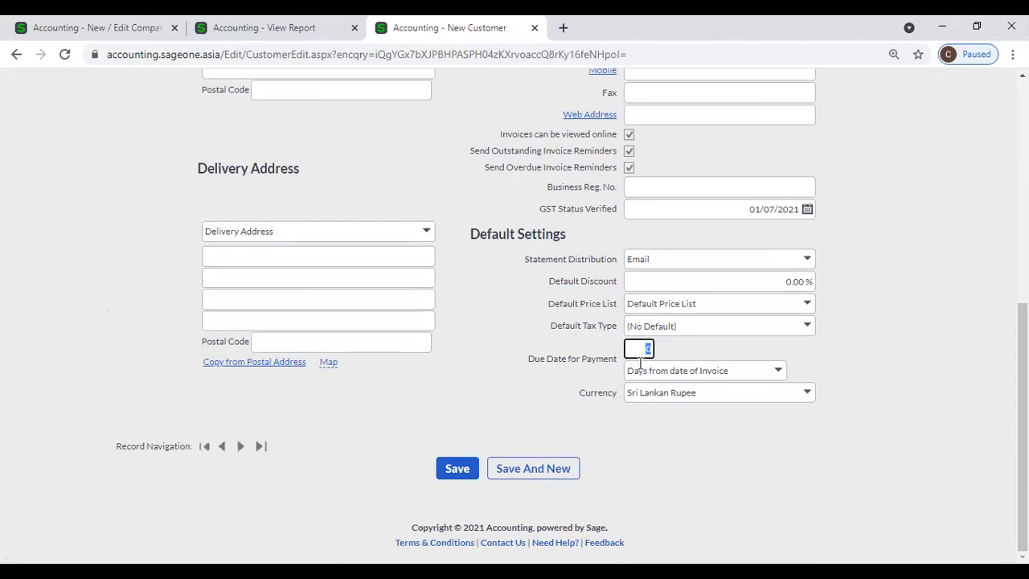
Set Run Ageing Based On to Invoice Date in the Outstanding Balances settings
{"action": "left_click", "coordinate": [120, 29]}
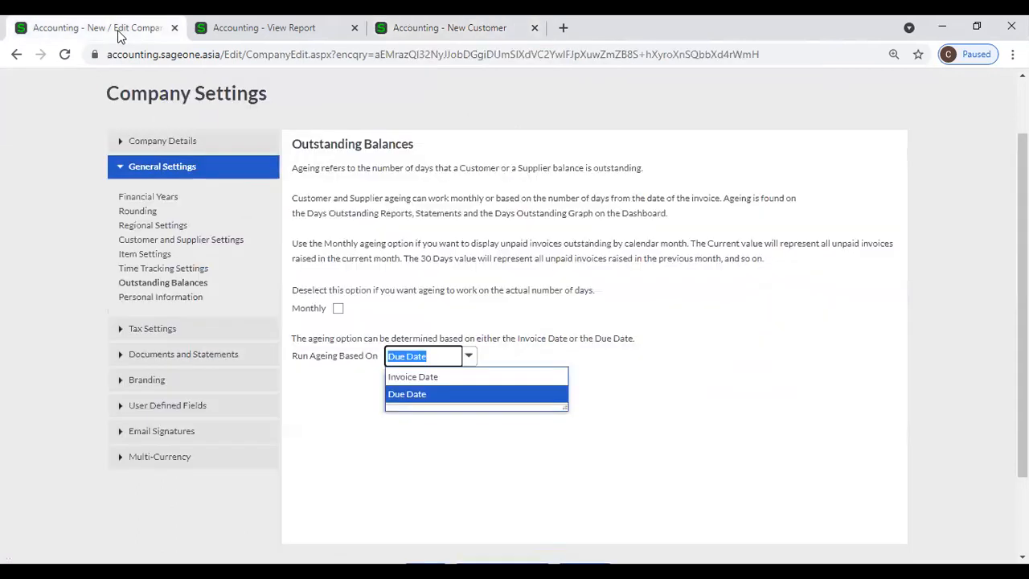
{"action": "left_click", "coordinate": [404, 378]}
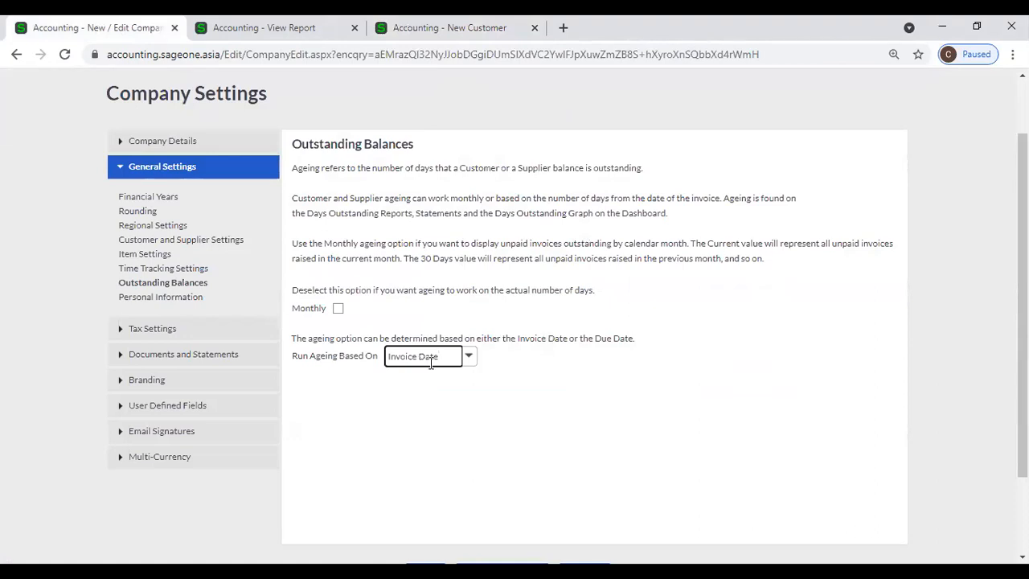
Refresh the Days Outstanding report in Detailed style for customers A 01 to Accounting Software (Pvt) Ltd and review its transactions
{"action": "left_click", "coordinate": [317, 37]}
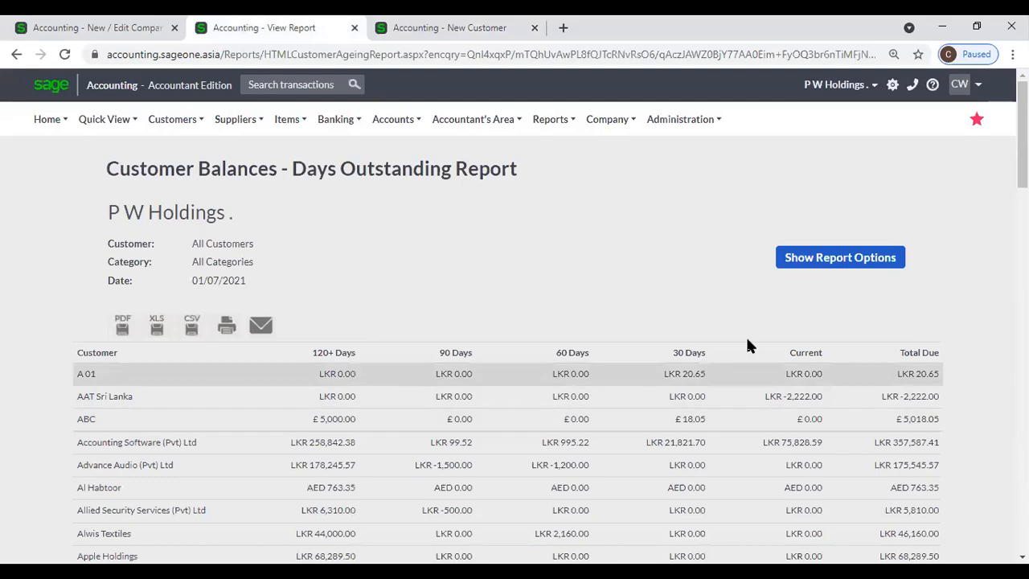
{"action": "left_click", "coordinate": [800, 257]}
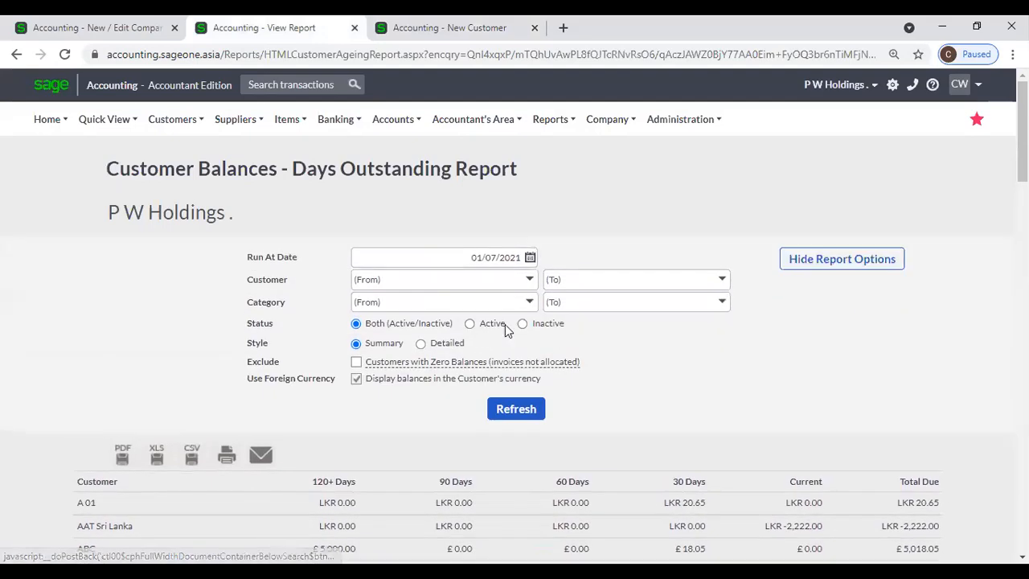
{"action": "left_click", "coordinate": [528, 279]}
{"action": "left_click", "coordinate": [439, 318]}
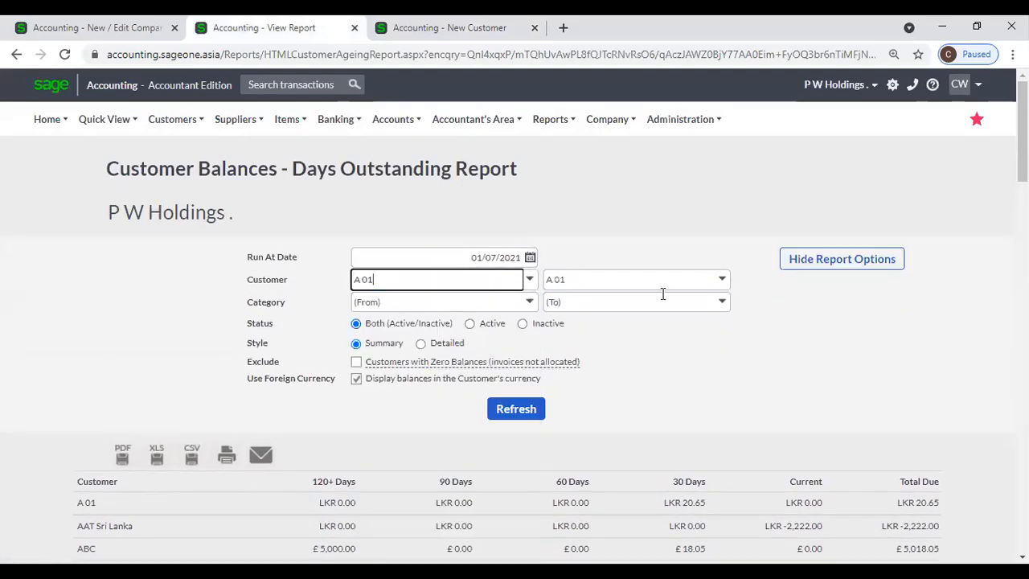
{"action": "left_click", "coordinate": [722, 279]}
{"action": "left_click", "coordinate": [617, 393]}
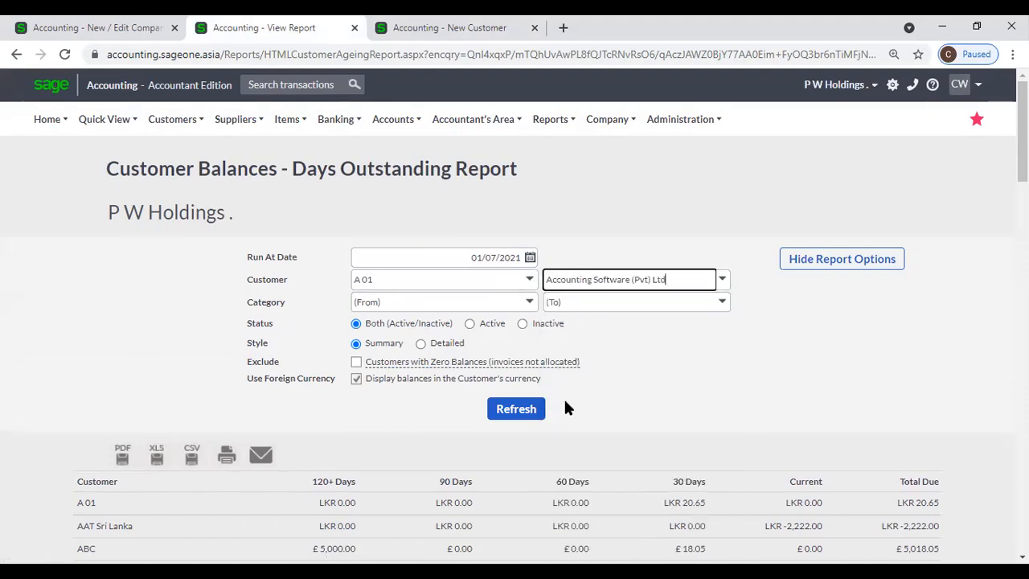
{"action": "mouse_move", "coordinate": [424, 341]}
{"action": "left_click", "coordinate": [516, 409]}
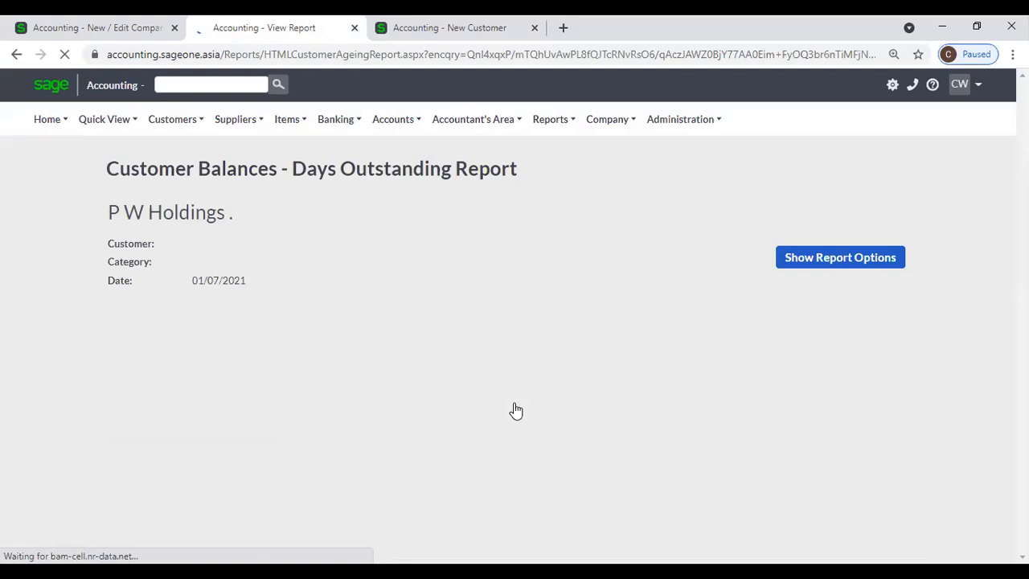
{"action": "scroll", "coordinate": [516, 410], "scroll_direction": "down", "scroll_amount": 3}
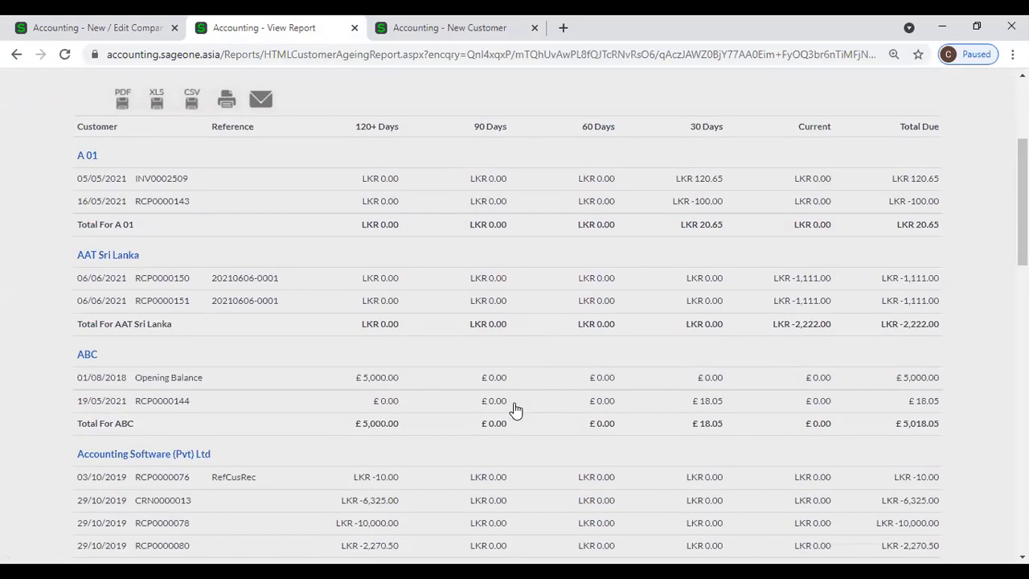
{"action": "scroll", "coordinate": [517, 410], "scroll_direction": "down", "scroll_amount": 1}
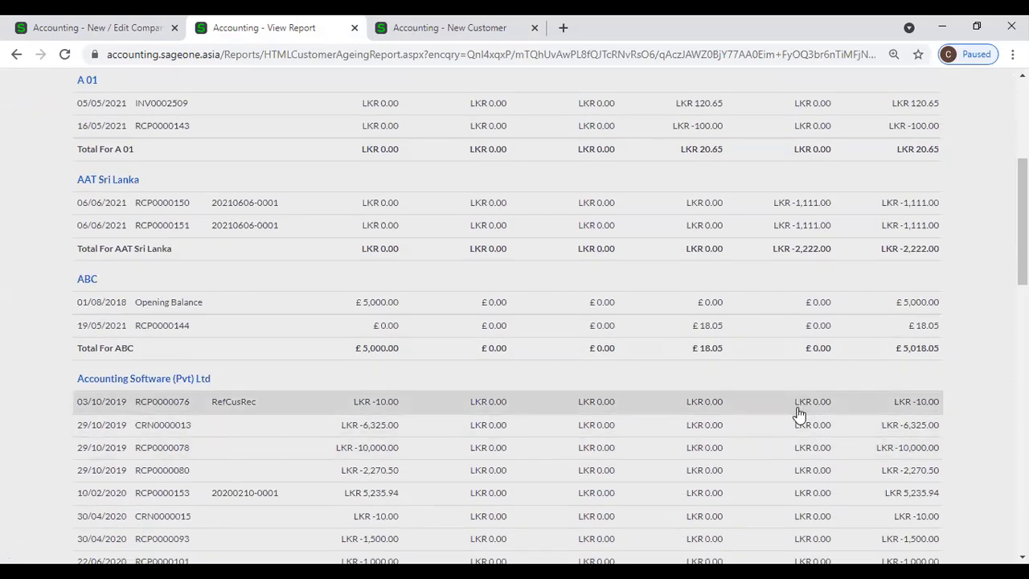
Return to the Outstanding Balances settings and try Due Date followed by Invoice Date as the ageing basis
{"action": "left_click", "coordinate": [120, 28]}
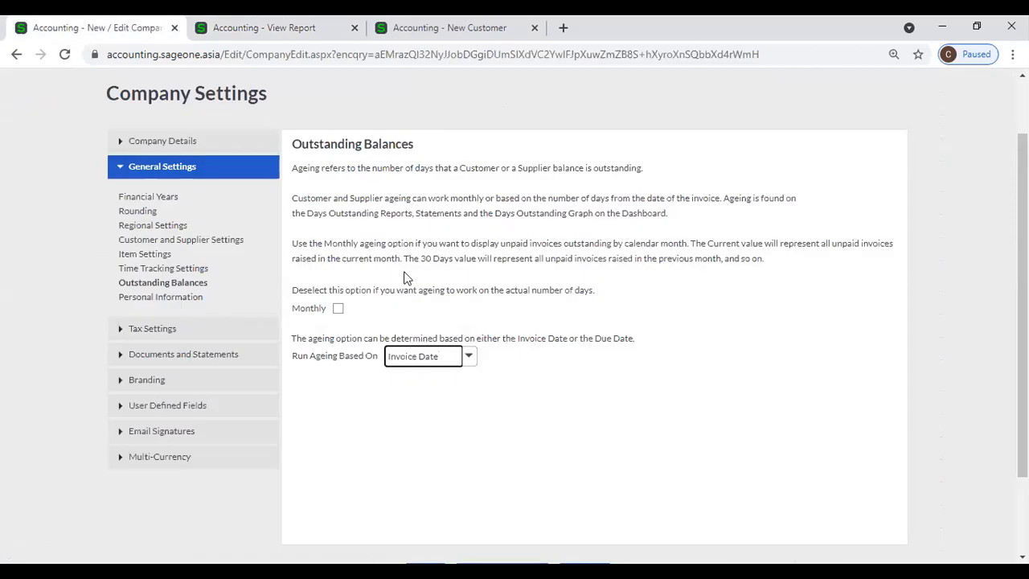
{"action": "left_click", "coordinate": [467, 358]}
{"action": "left_click", "coordinate": [446, 395]}
{"action": "left_click", "coordinate": [448, 403]}
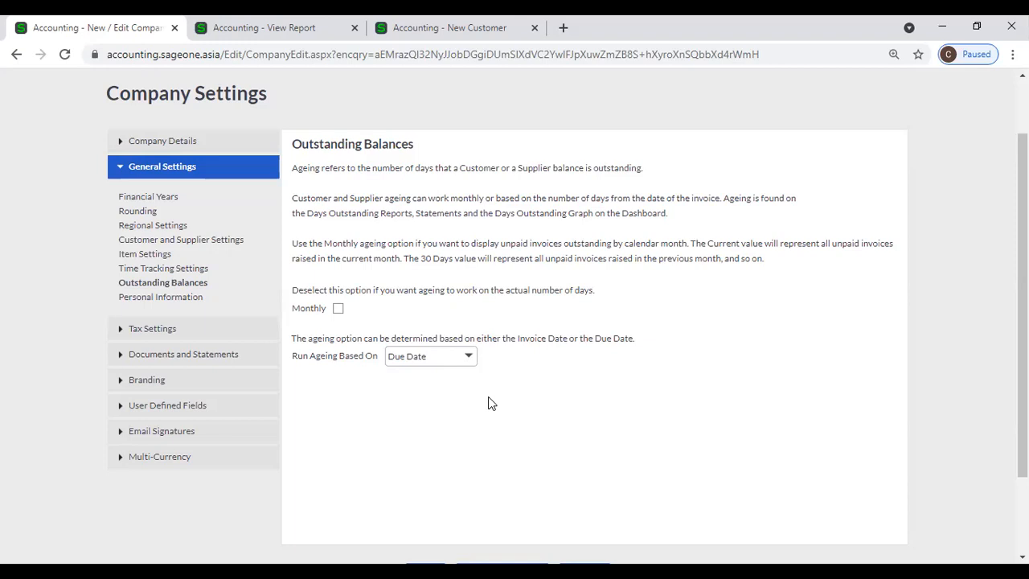
{"action": "left_click", "coordinate": [467, 357]}
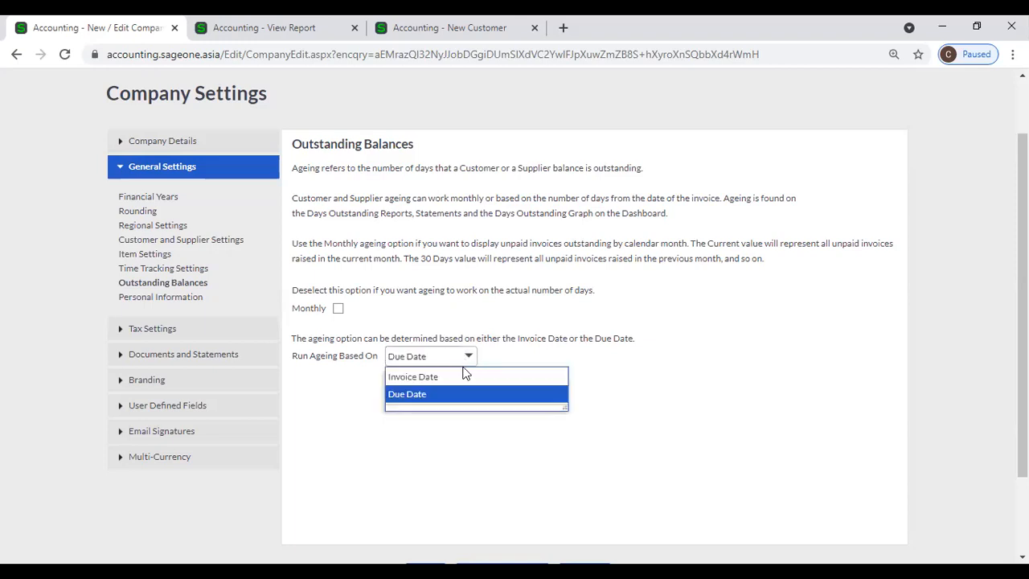
{"action": "left_click", "coordinate": [465, 377]}
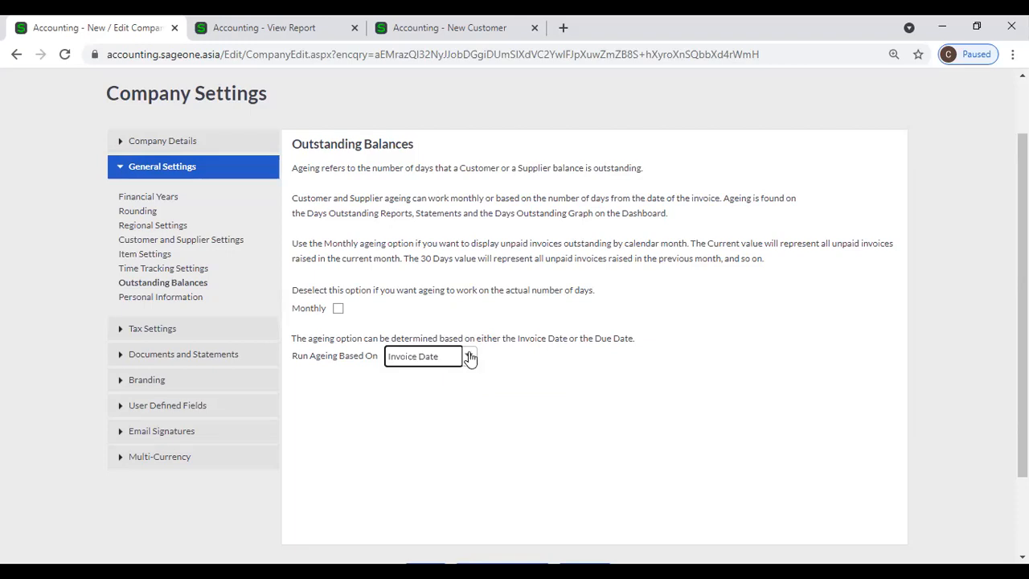
Set Run Ageing Based On to Due Date and save the company settings
{"action": "left_click", "coordinate": [470, 356]}
{"action": "left_click", "coordinate": [462, 395]}
{"action": "scroll", "coordinate": [463, 408], "scroll_direction": "down", "scroll_amount": 2}
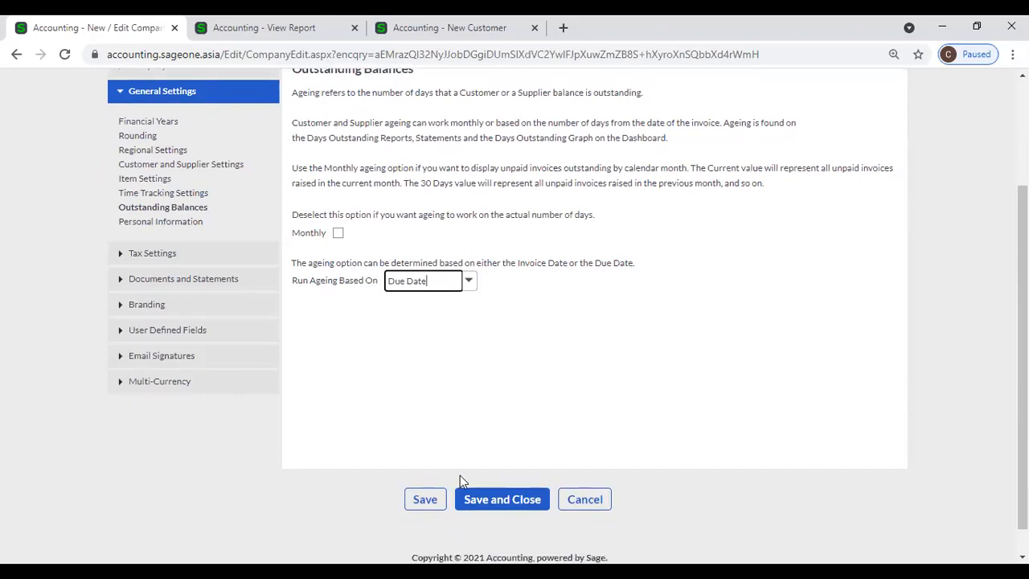
{"action": "left_click", "coordinate": [442, 498]}
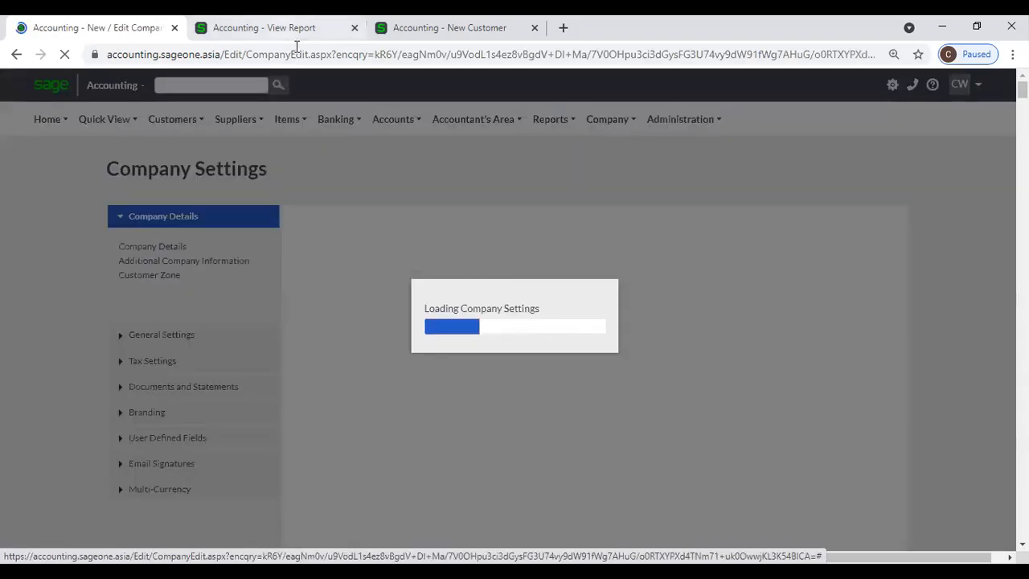
Review the customer transactions by ageing period in the detailed Days Outstanding report
{"action": "left_click", "coordinate": [297, 29]}
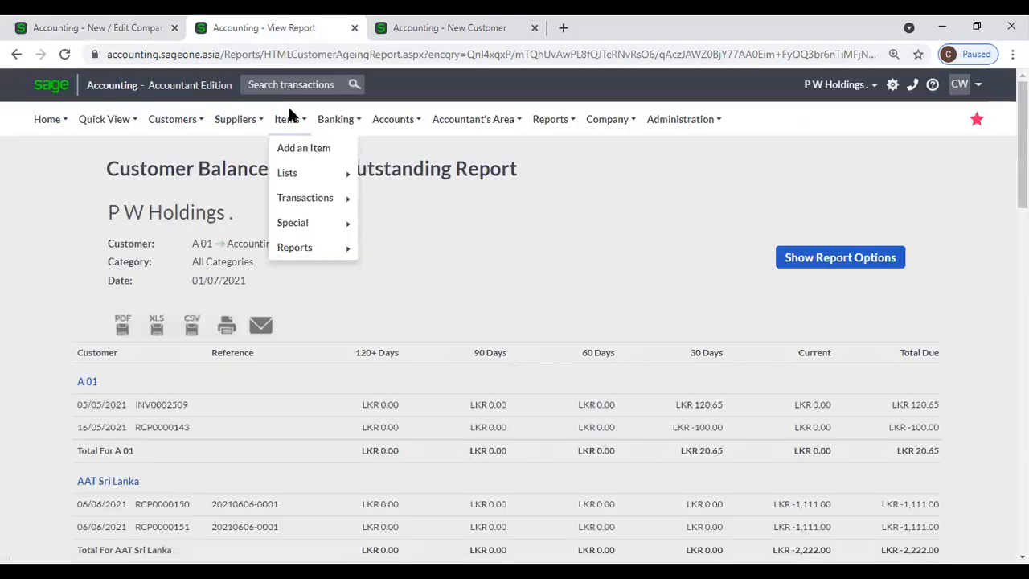
{"action": "scroll", "coordinate": [288, 113], "scroll_direction": "down", "scroll_amount": 2}
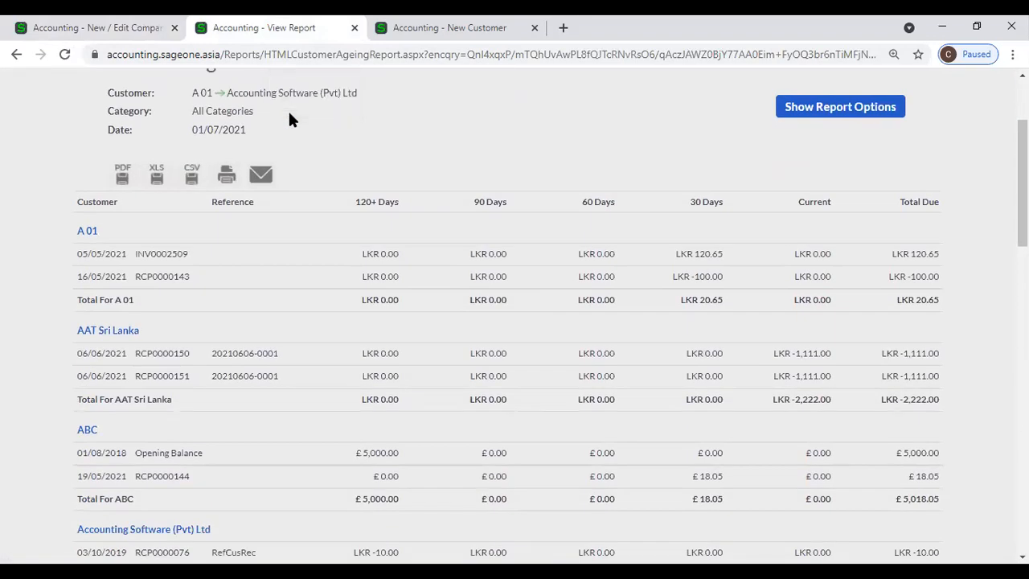
{"action": "scroll", "coordinate": [290, 119], "scroll_direction": "down", "scroll_amount": 1}
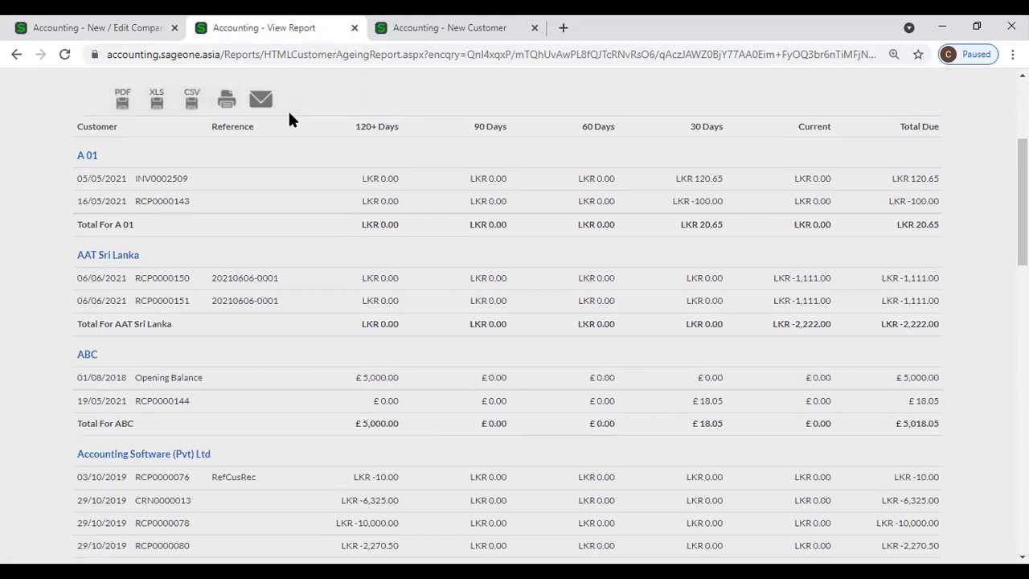
Examine the Days Outstanding report from customer A 01 down to the Accounting Software (Pvt) Ltd total and back to the first customers
{"action": "scroll", "coordinate": [288, 119], "scroll_direction": "down", "scroll_amount": 3}
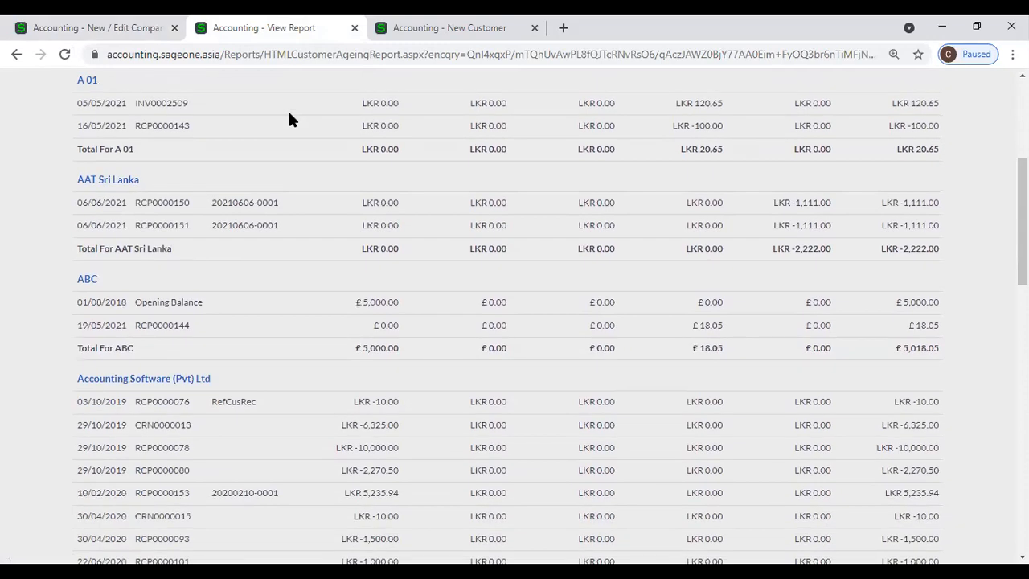
{"action": "scroll", "coordinate": [291, 119], "scroll_direction": "down", "scroll_amount": 3}
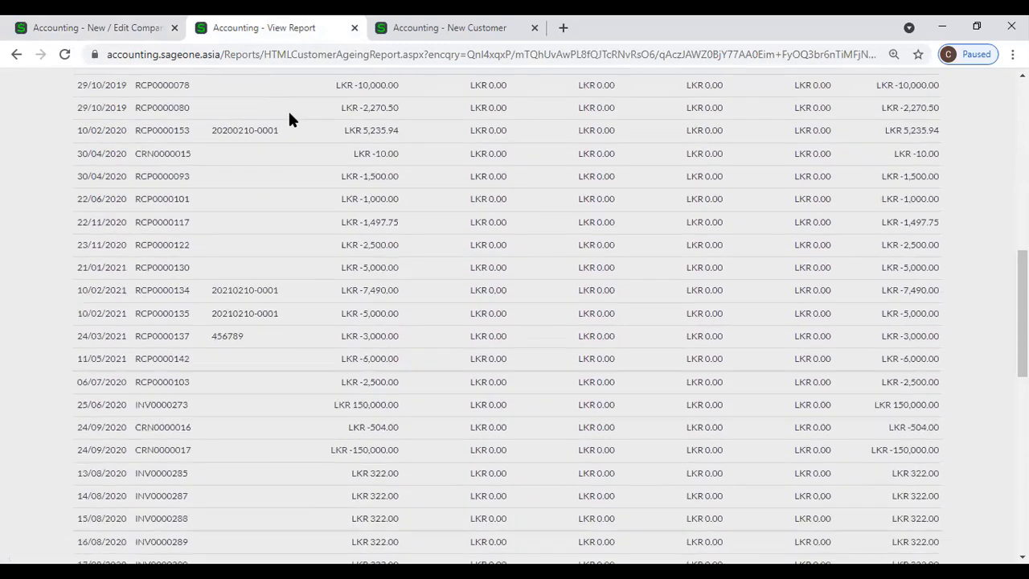
{"action": "scroll", "coordinate": [290, 119], "scroll_direction": "down", "scroll_amount": 8}
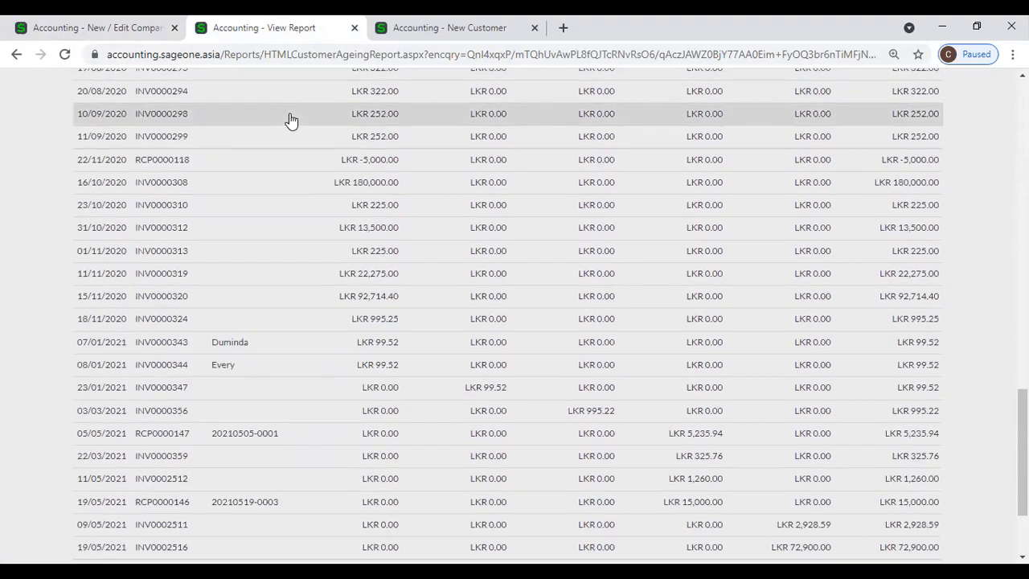
{"action": "scroll", "coordinate": [291, 119], "scroll_direction": "down", "scroll_amount": 3}
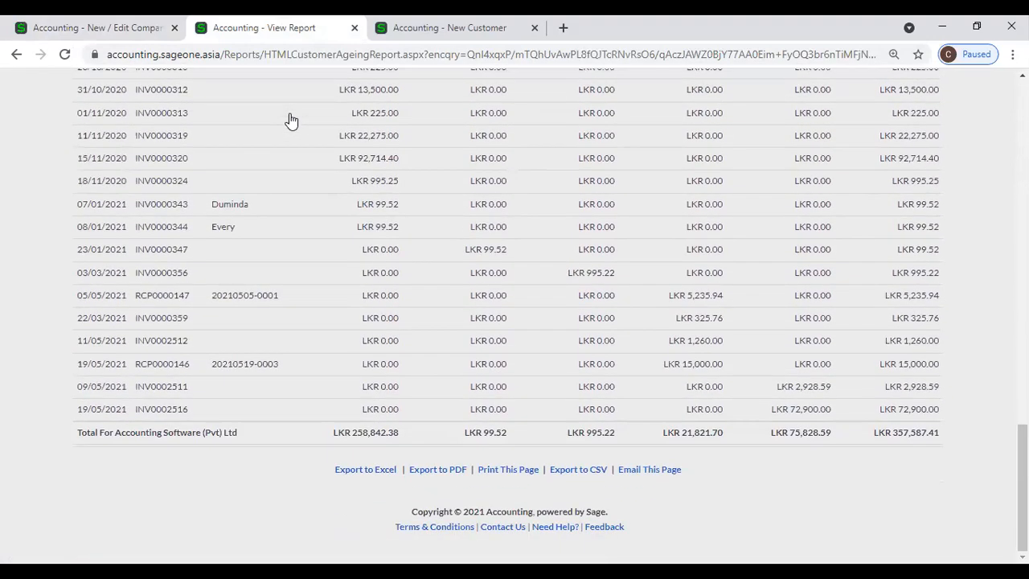
{"action": "scroll", "coordinate": [291, 119], "scroll_direction": "up", "scroll_amount": 10}
{"action": "scroll", "coordinate": [322, 153], "scroll_direction": "up", "scroll_amount": 10}
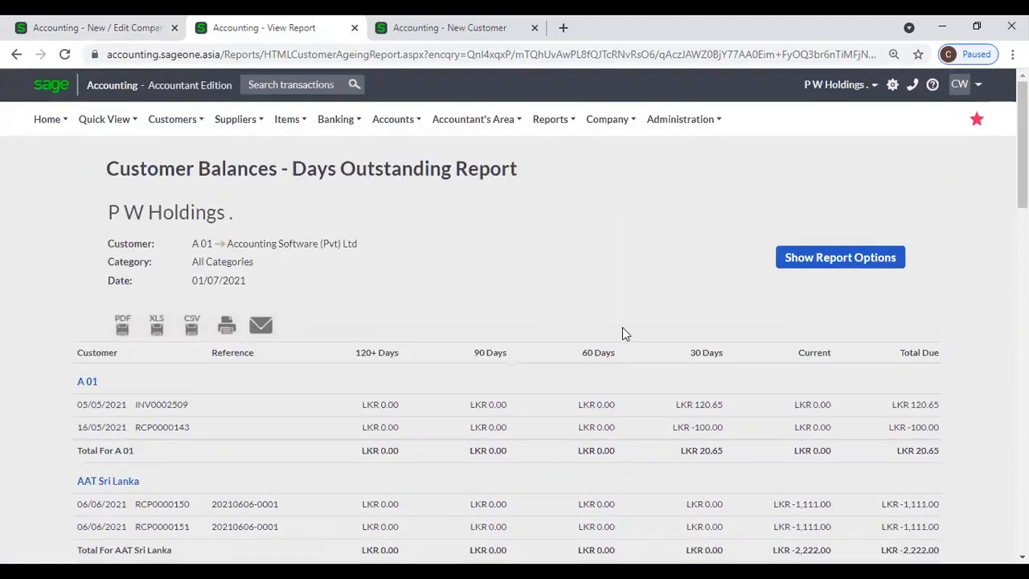
{"action": "scroll", "coordinate": [742, 336], "scroll_direction": "down", "scroll_amount": 2}
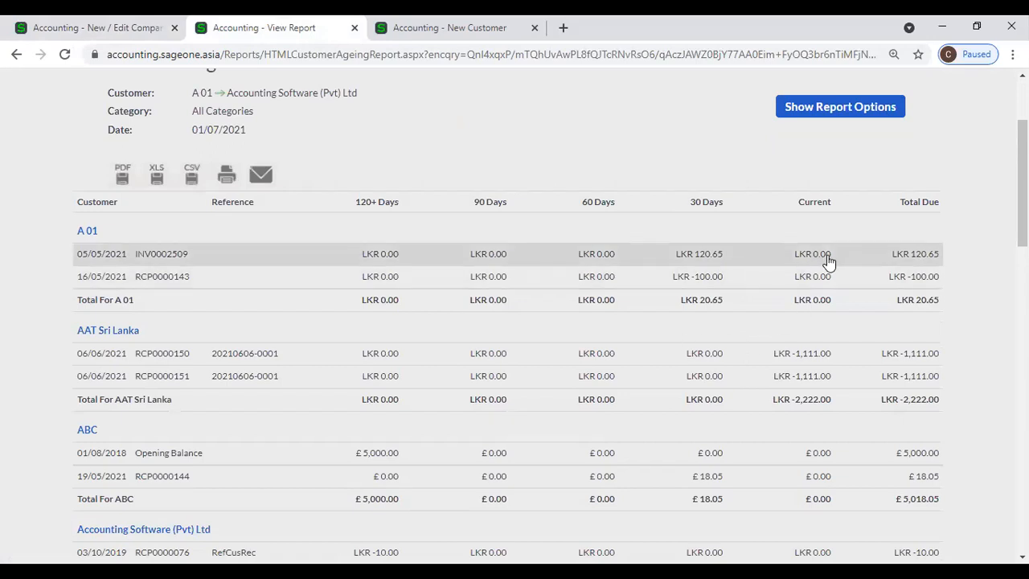
Compare the company's Outstanding Balances ageing settings with the Days Outstanding report
{"action": "left_click", "coordinate": [95, 26]}
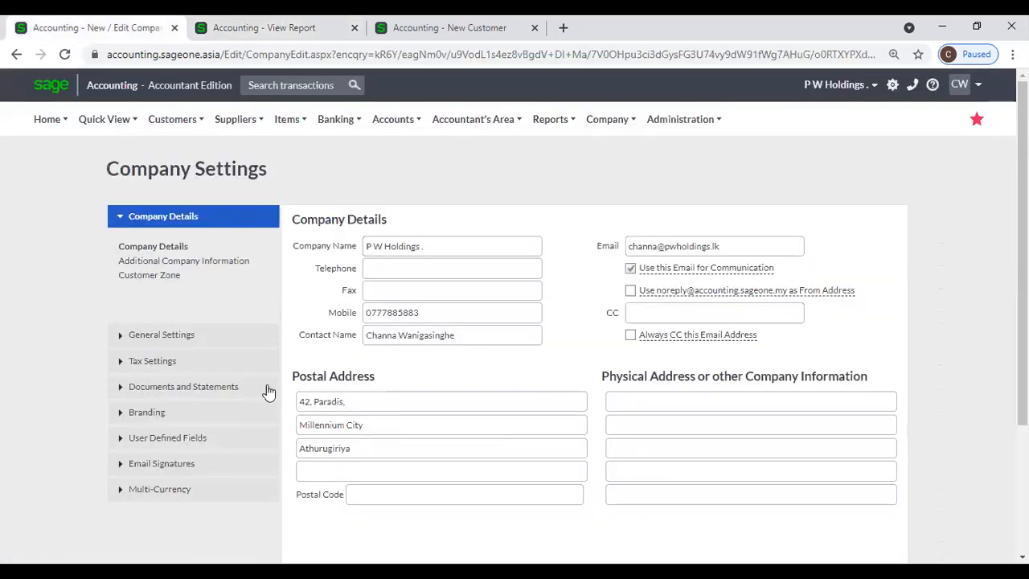
{"action": "left_click", "coordinate": [164, 337]}
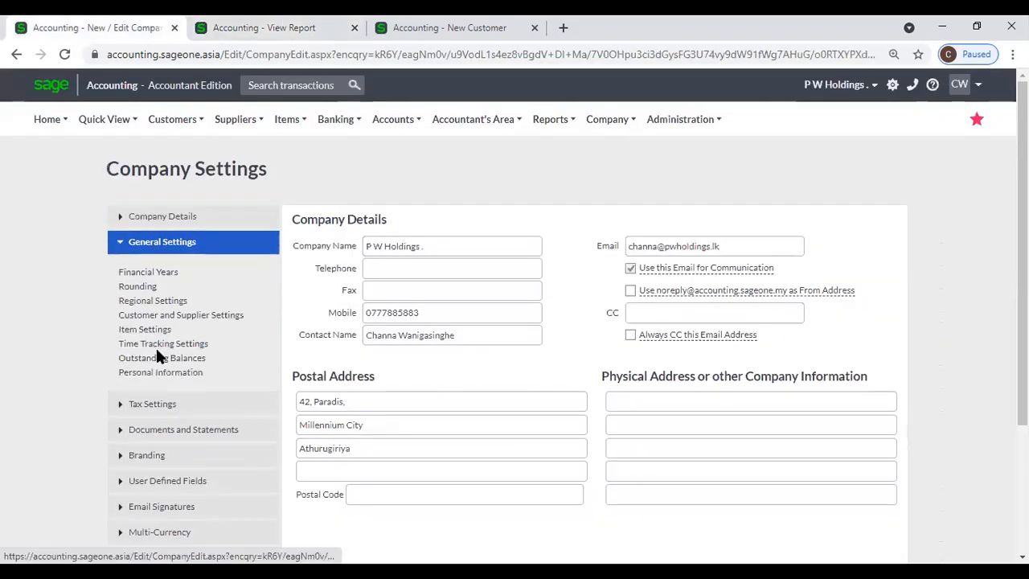
{"action": "left_click", "coordinate": [155, 358]}
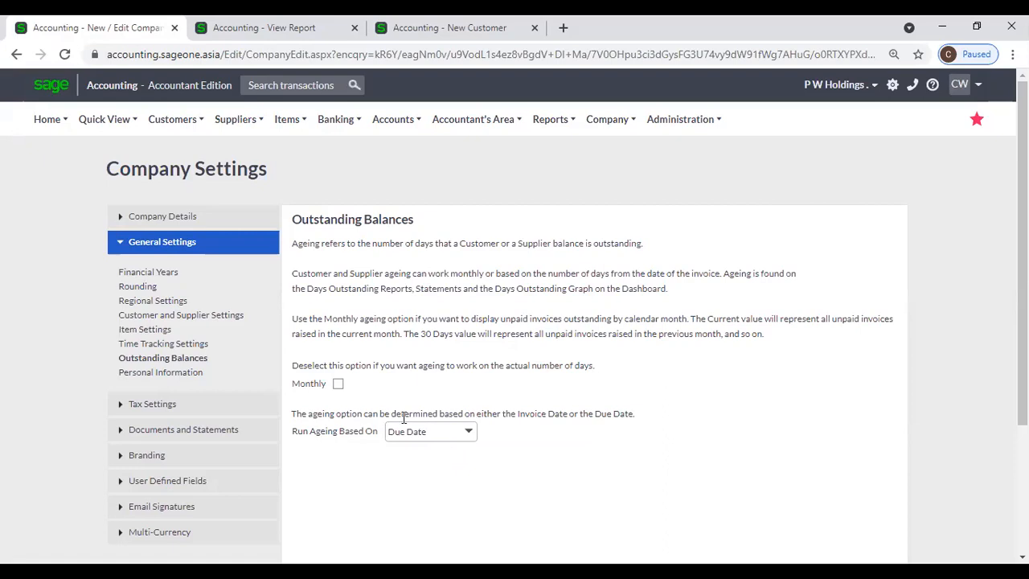
{"action": "left_click", "coordinate": [278, 36]}
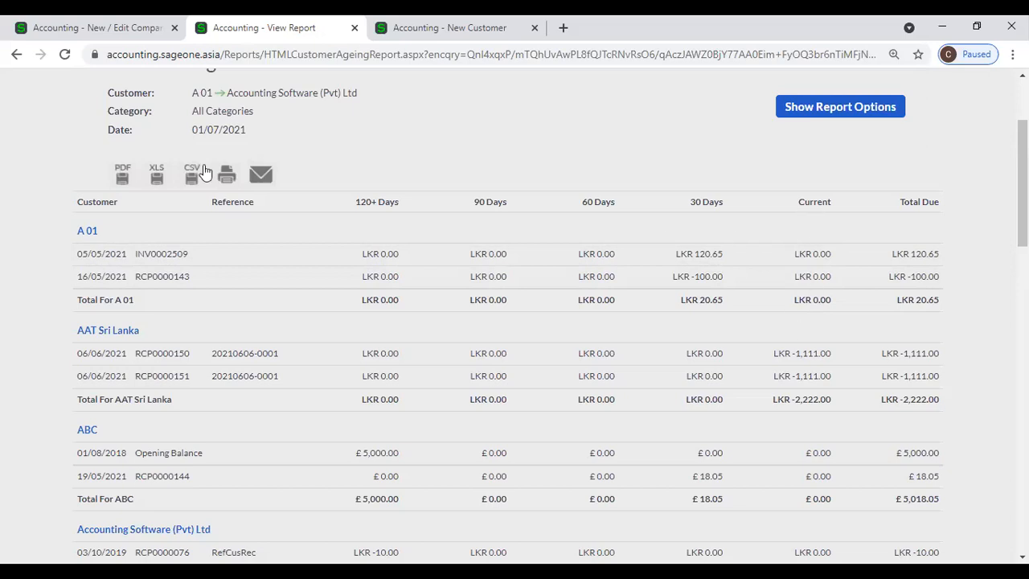
{"action": "left_click", "coordinate": [79, 35]}
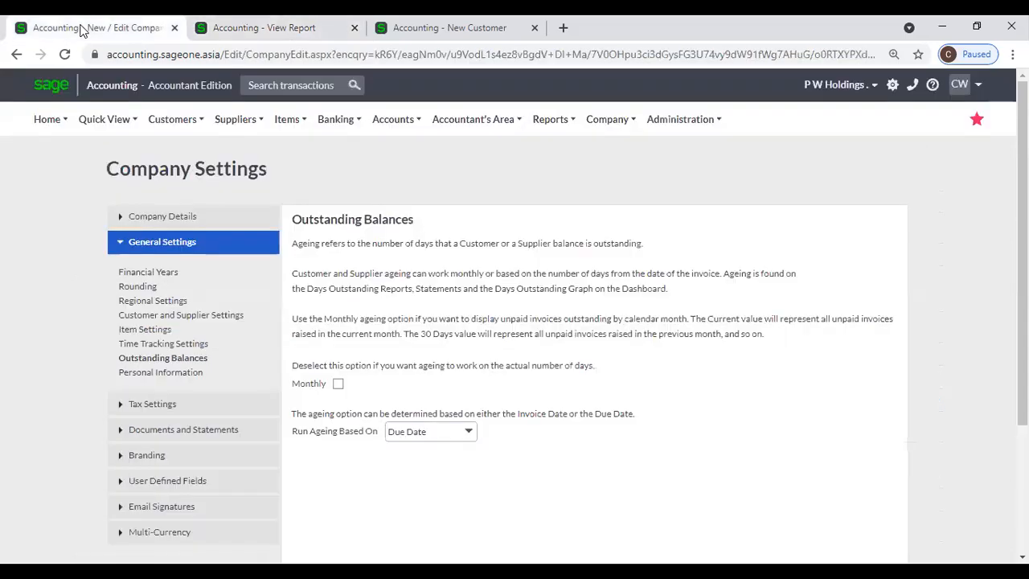
Set Run Ageing Based On to Invoice Date and save the company settings
{"action": "left_click", "coordinate": [466, 431]}
{"action": "left_click", "coordinate": [444, 455]}
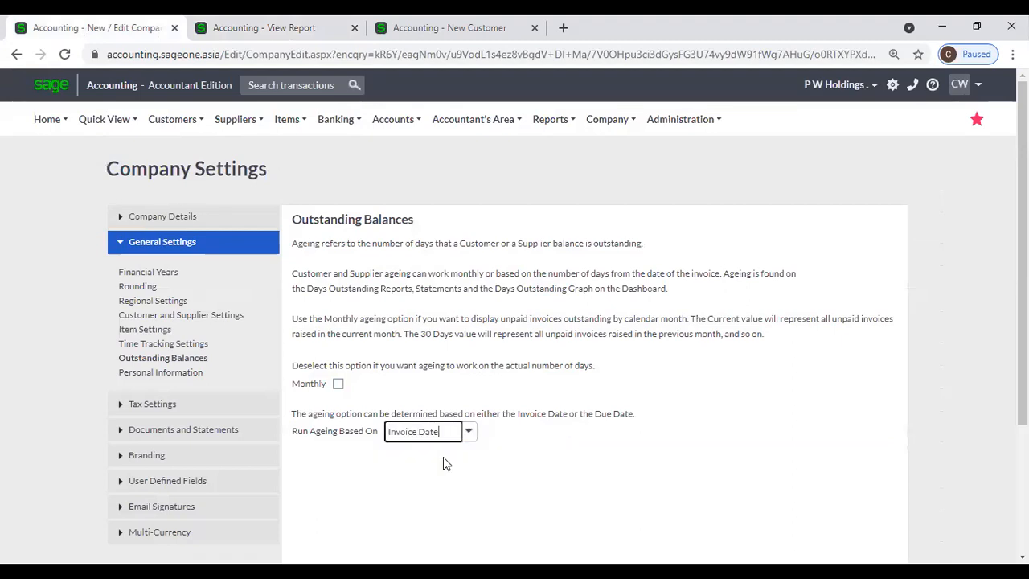
{"action": "scroll", "coordinate": [445, 460], "scroll_direction": "down", "scroll_amount": 3}
{"action": "left_click", "coordinate": [427, 469]}
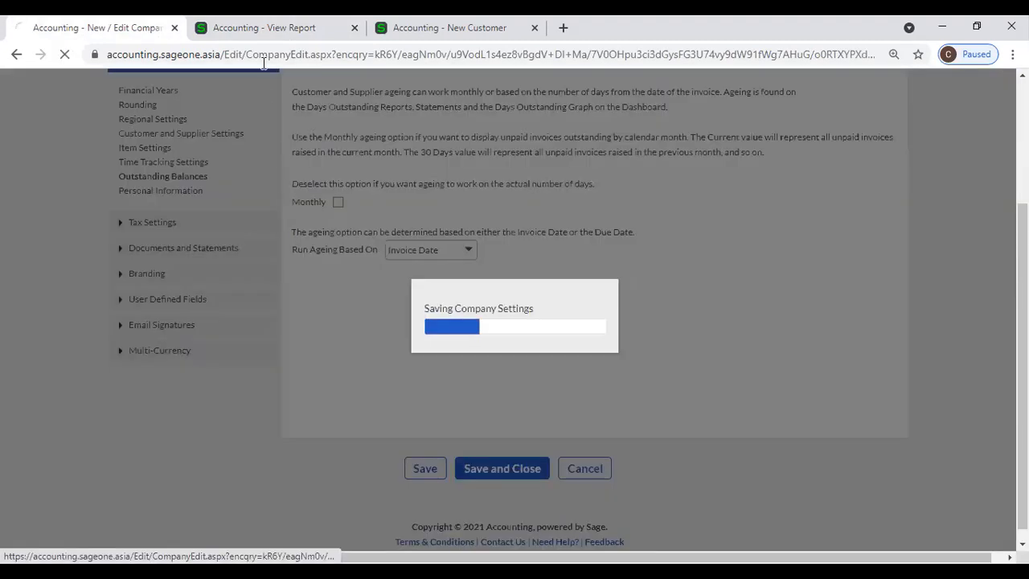
Glance at the Days Outstanding report, then reopen the Outstanding Balances settings and check the available ageing basis options
{"action": "left_click", "coordinate": [264, 36]}
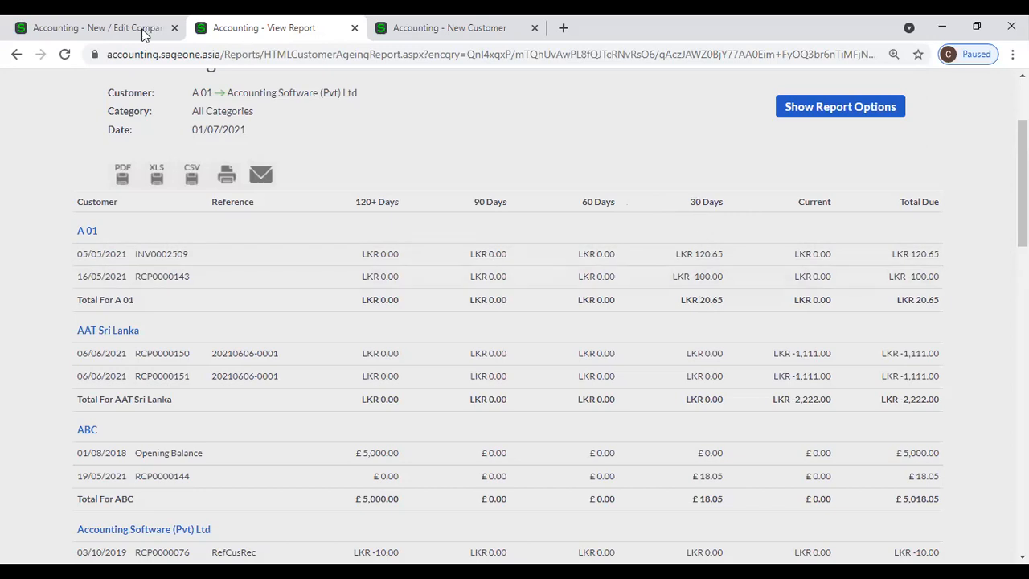
{"action": "left_click", "coordinate": [85, 26]}
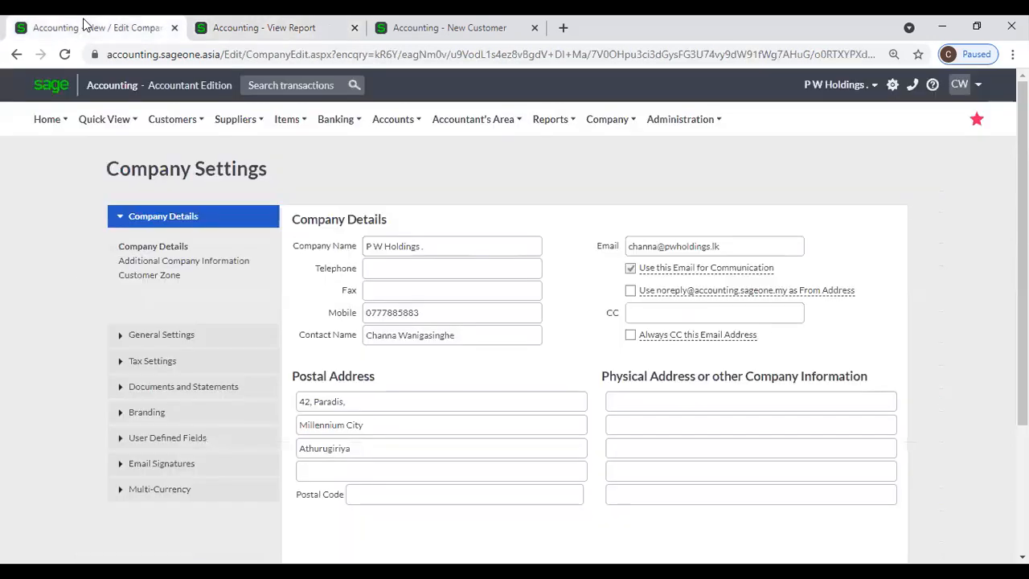
{"action": "left_click", "coordinate": [156, 386]}
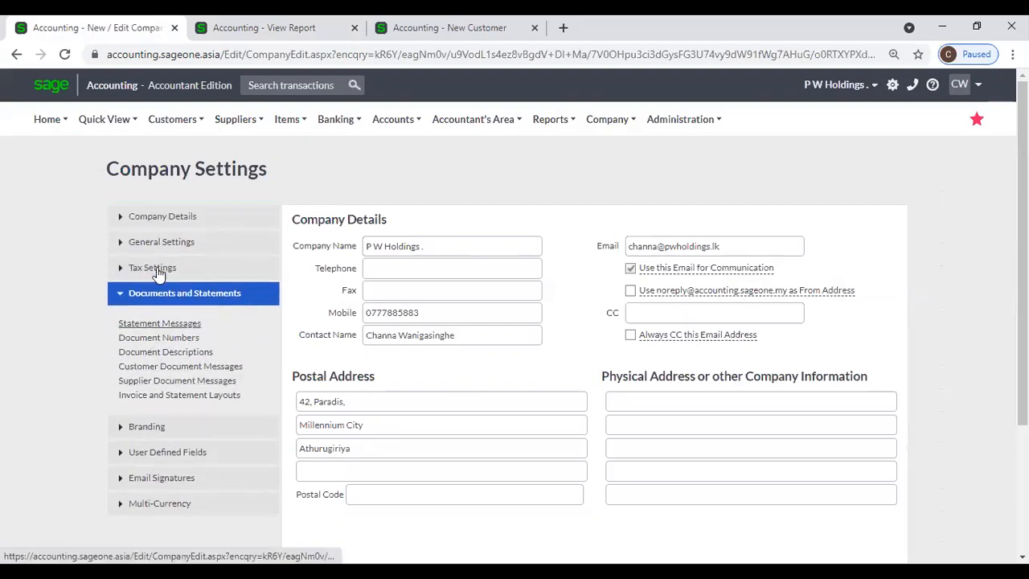
{"action": "left_click", "coordinate": [156, 244]}
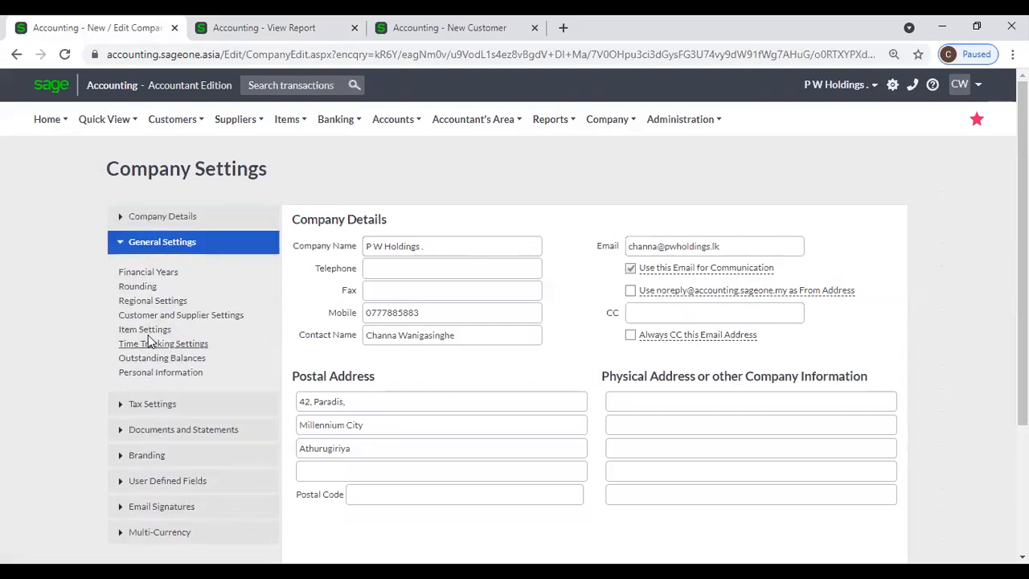
{"action": "left_click", "coordinate": [143, 332]}
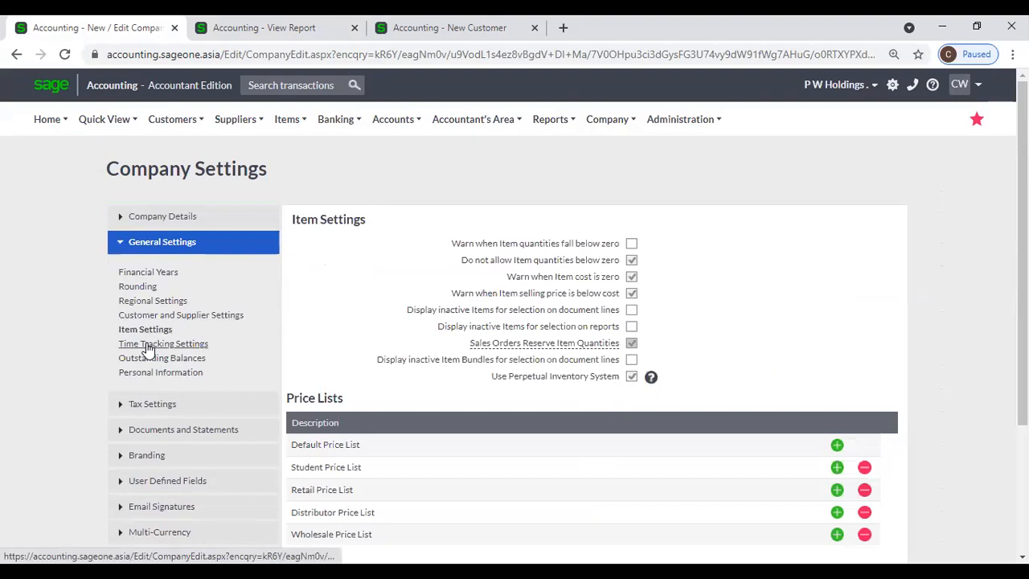
{"action": "left_click", "coordinate": [150, 358]}
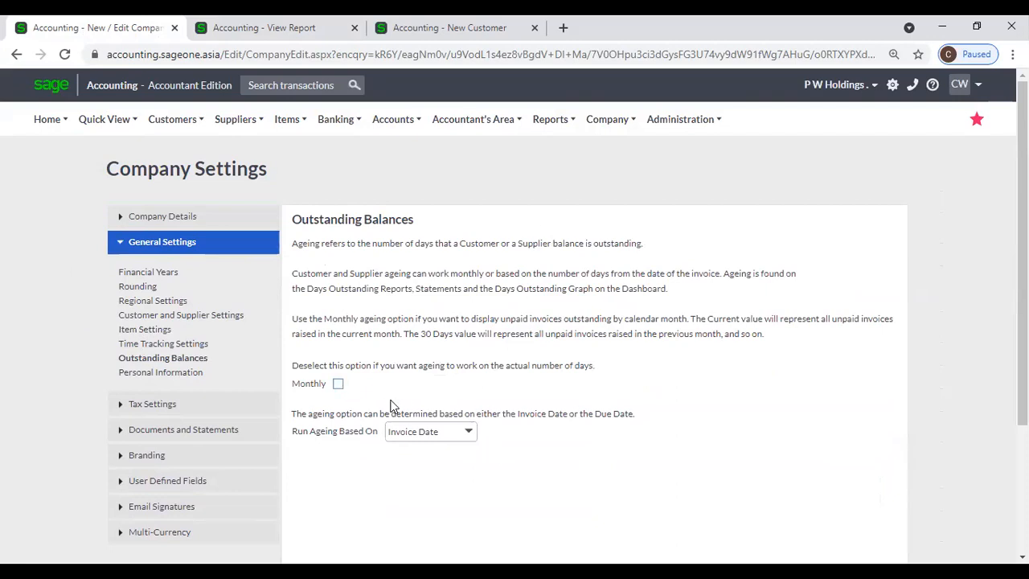
{"action": "left_click", "coordinate": [464, 437]}
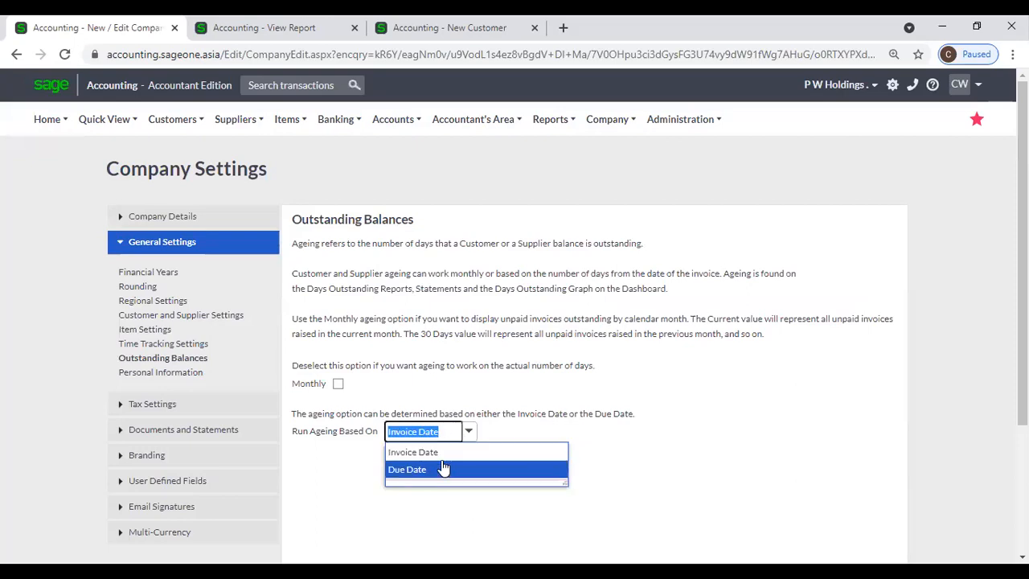
{"action": "left_click", "coordinate": [674, 466]}
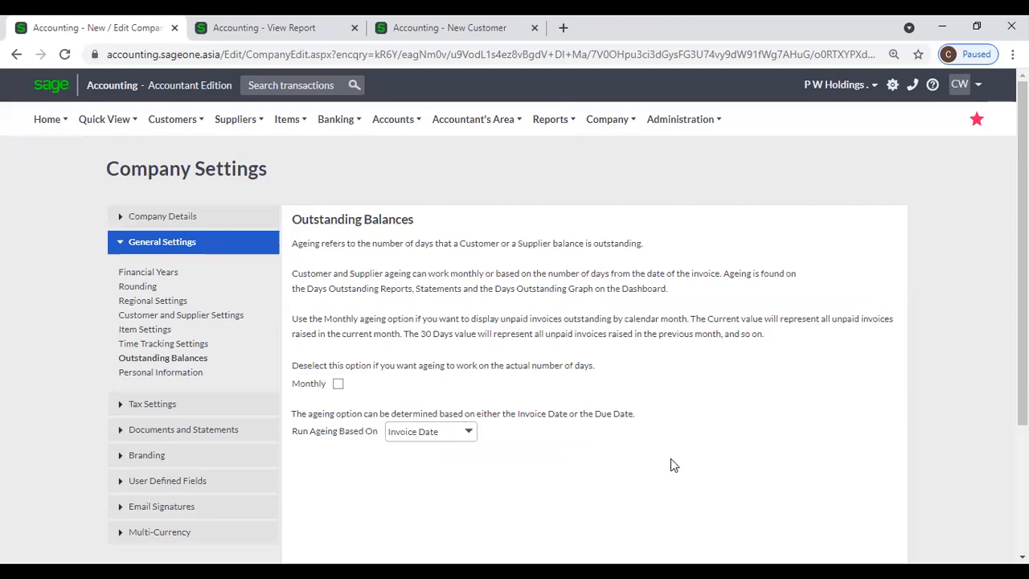
Open the Personal Information settings and set the Retention Period to 10 years
{"action": "left_click", "coordinate": [188, 373]}
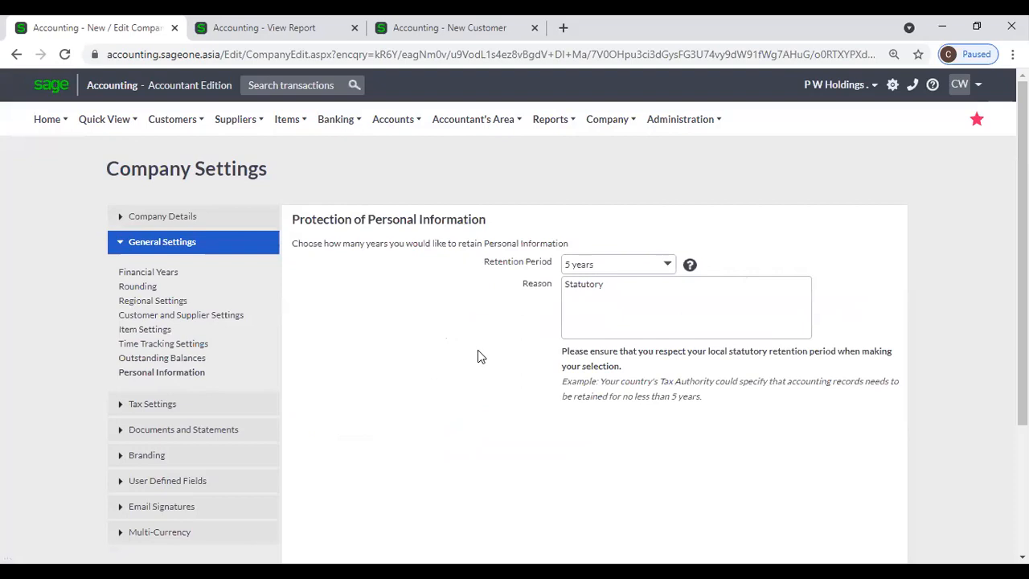
{"action": "left_click", "coordinate": [668, 269]}
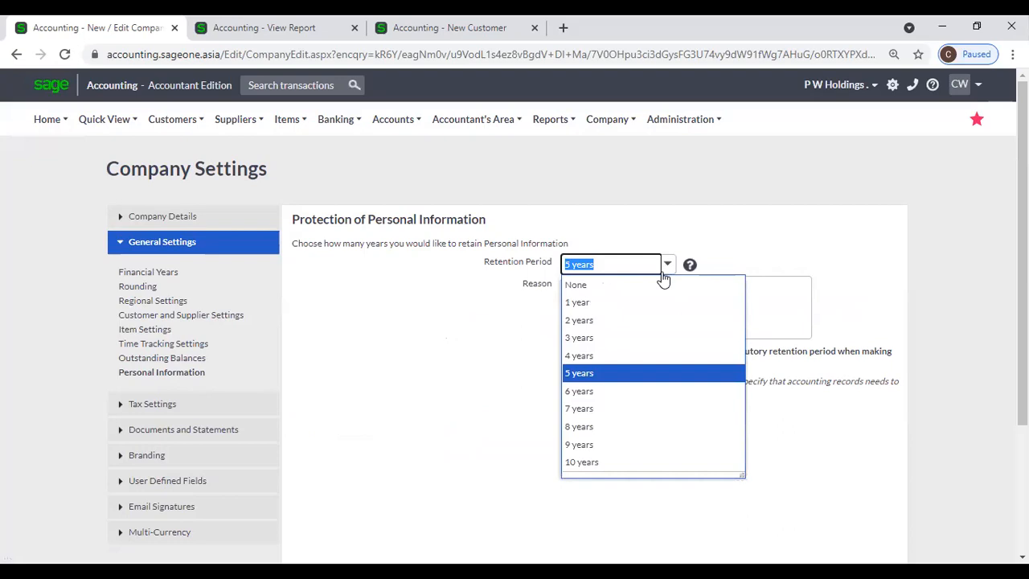
{"action": "left_click", "coordinate": [660, 463]}
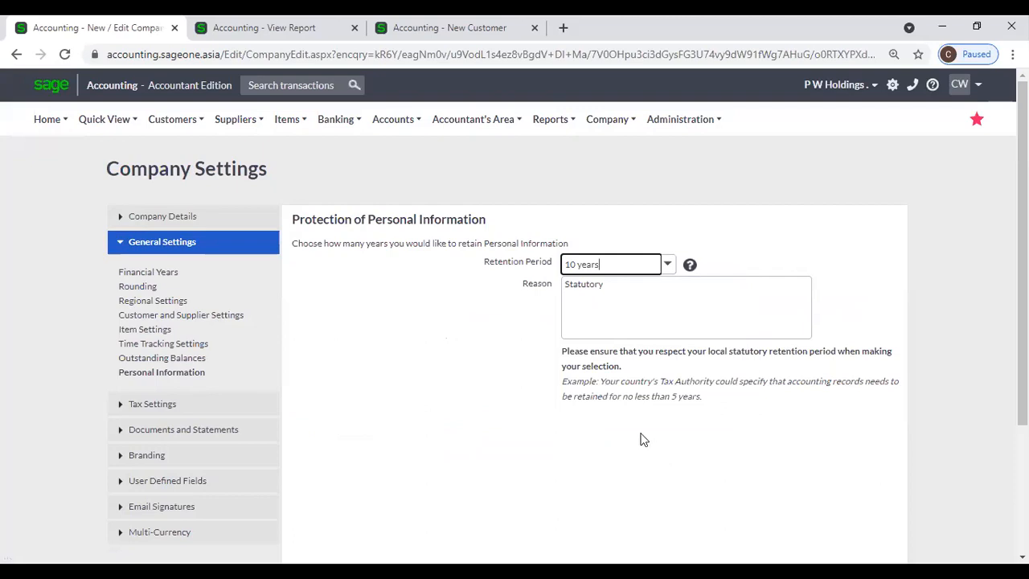
Review the Reason field and the available retention periods in the Protection of Personal Information settings
{"action": "double_click", "coordinate": [617, 291]}
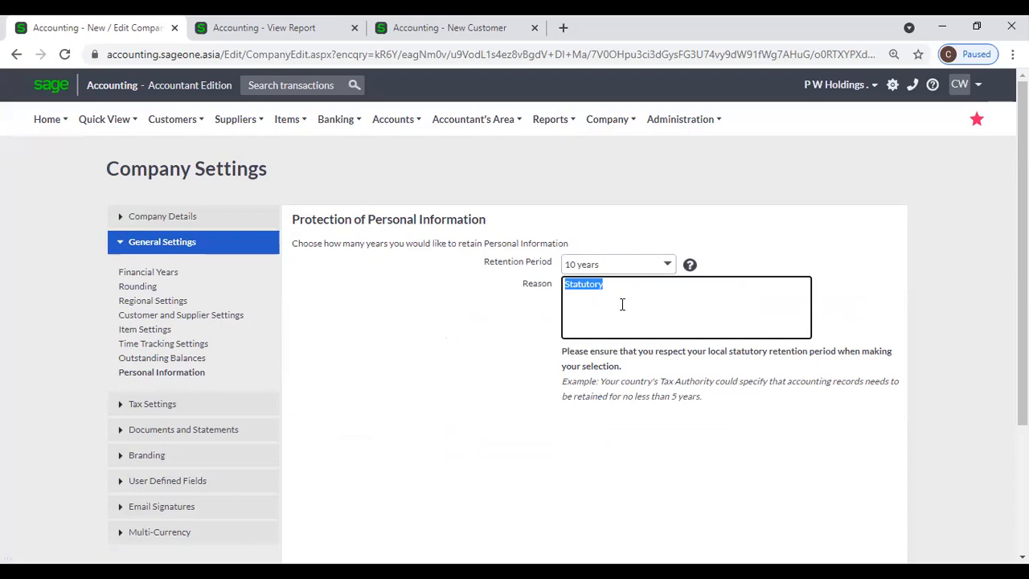
{"action": "left_click", "coordinate": [647, 419]}
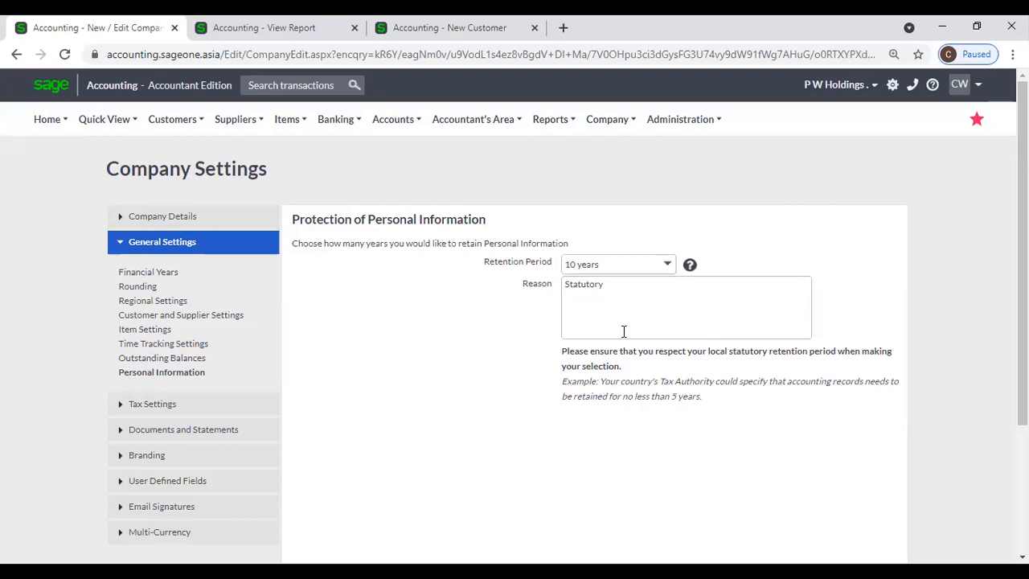
{"action": "scroll", "coordinate": [624, 329], "scroll_direction": "down", "scroll_amount": 3}
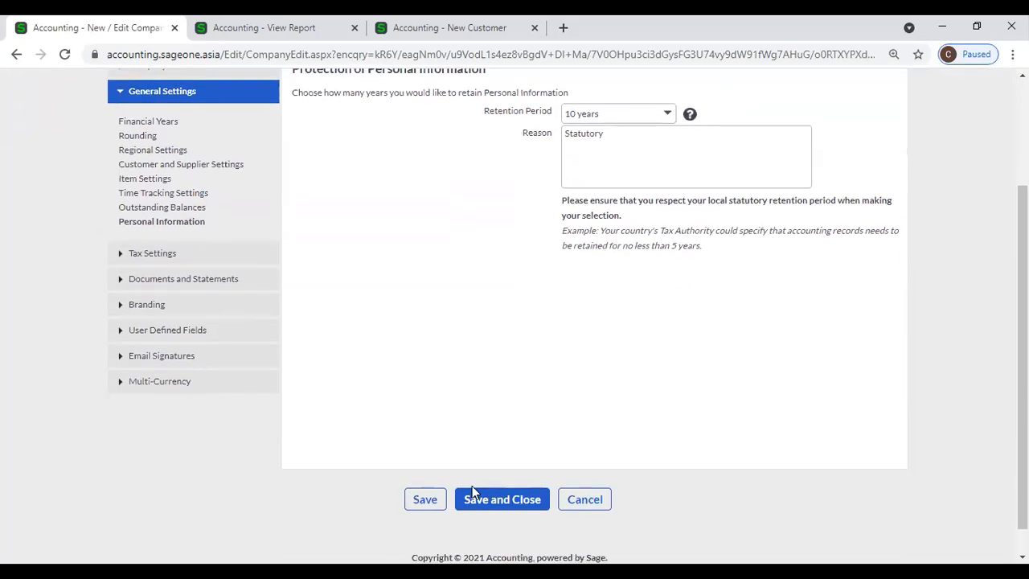
{"action": "scroll", "coordinate": [611, 306], "scroll_direction": "up", "scroll_amount": 1}
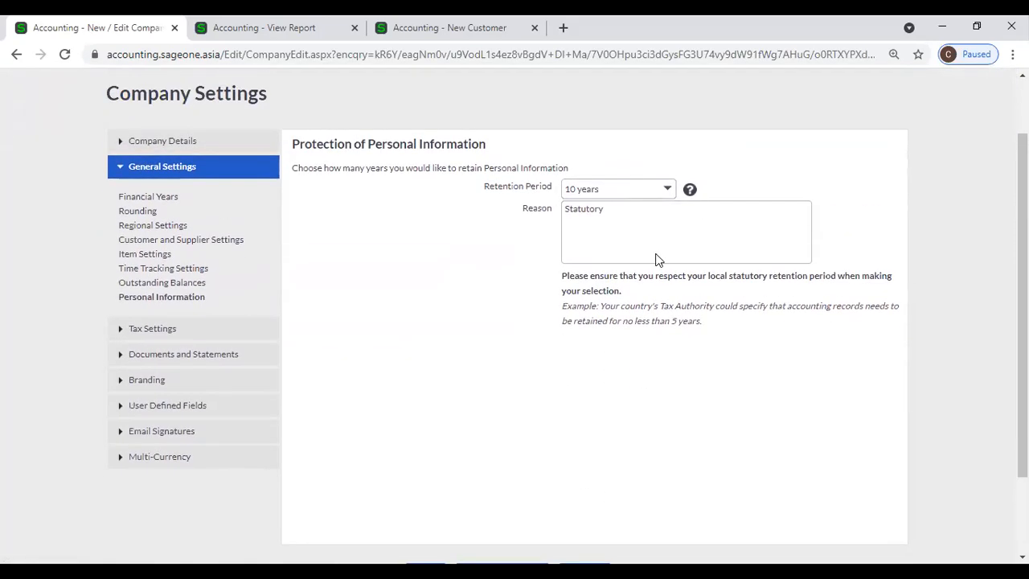
{"action": "left_click", "coordinate": [668, 190]}
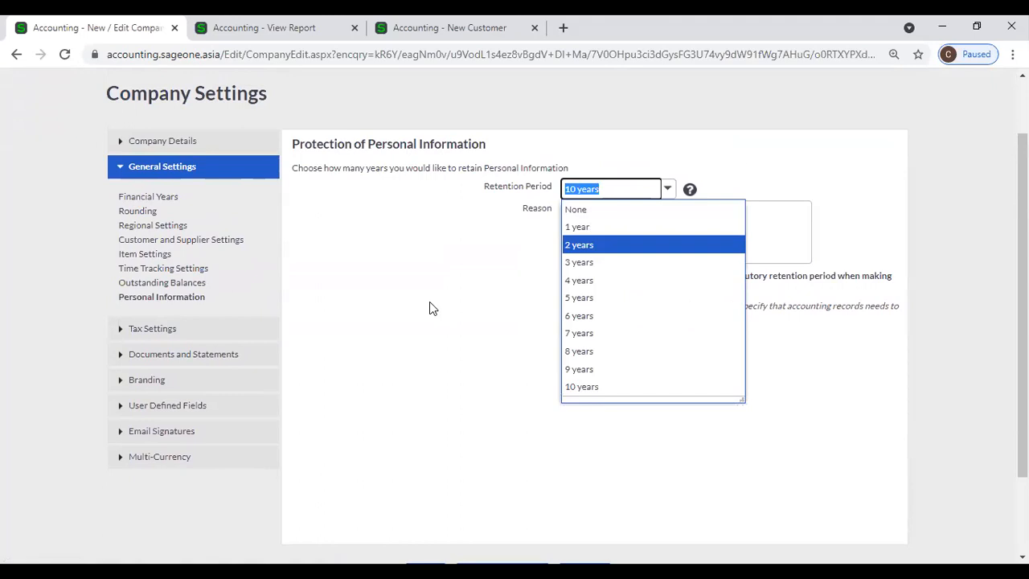
{"action": "left_click", "coordinate": [515, 385]}
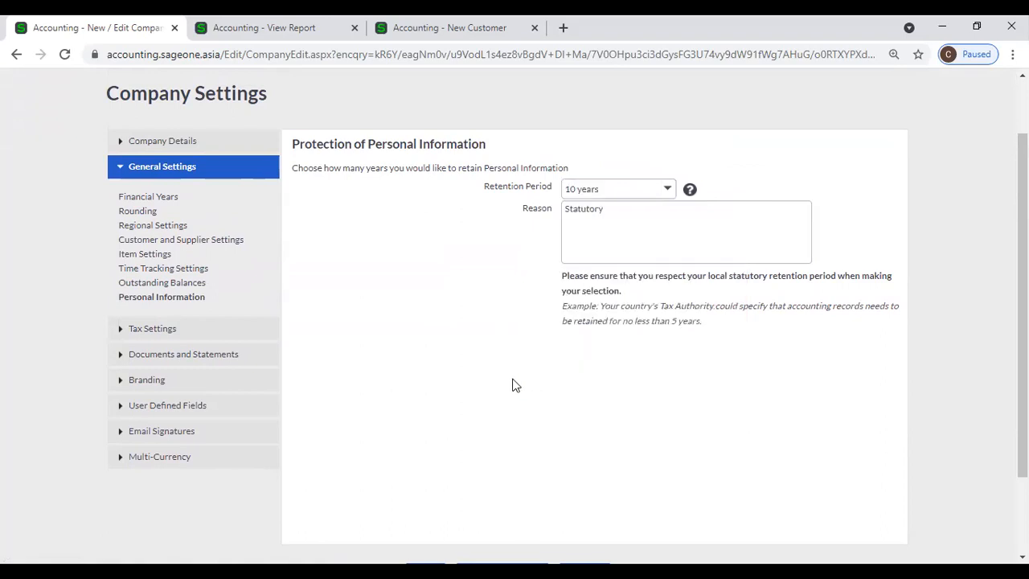
{"action": "scroll", "coordinate": [516, 385], "scroll_direction": "down", "scroll_amount": 2}
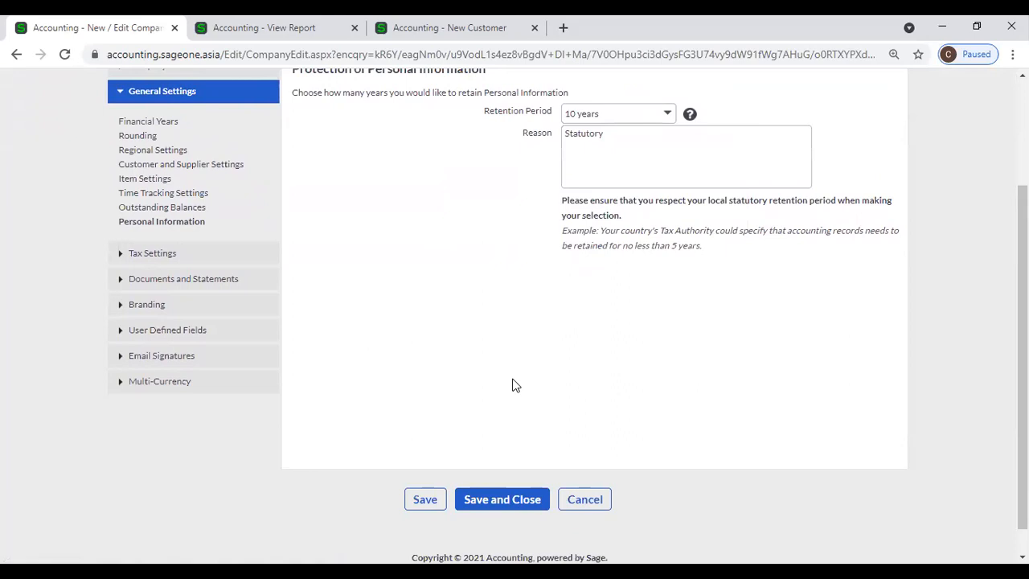
Revisit the Time Tracking, Outstanding Balances and Personal Information settings as a recap
{"action": "left_click", "coordinate": [180, 197]}
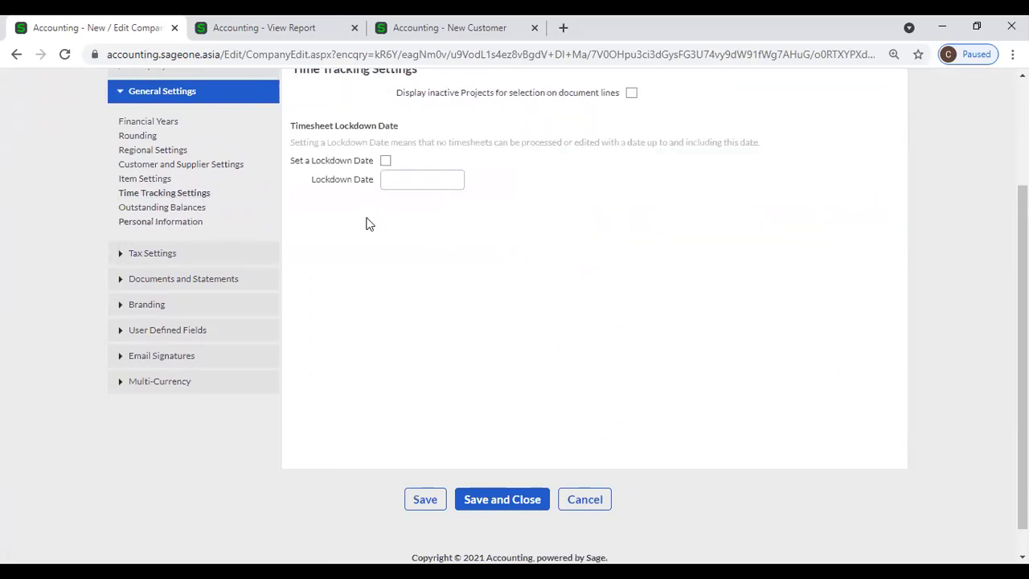
{"action": "scroll", "coordinate": [365, 223], "scroll_direction": "up", "scroll_amount": 2}
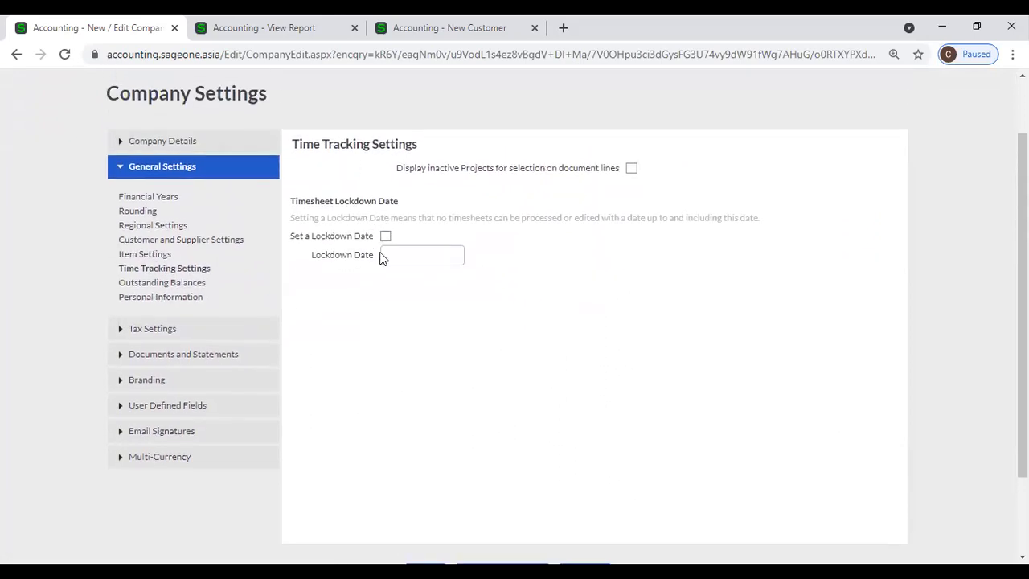
{"action": "left_click", "coordinate": [194, 285]}
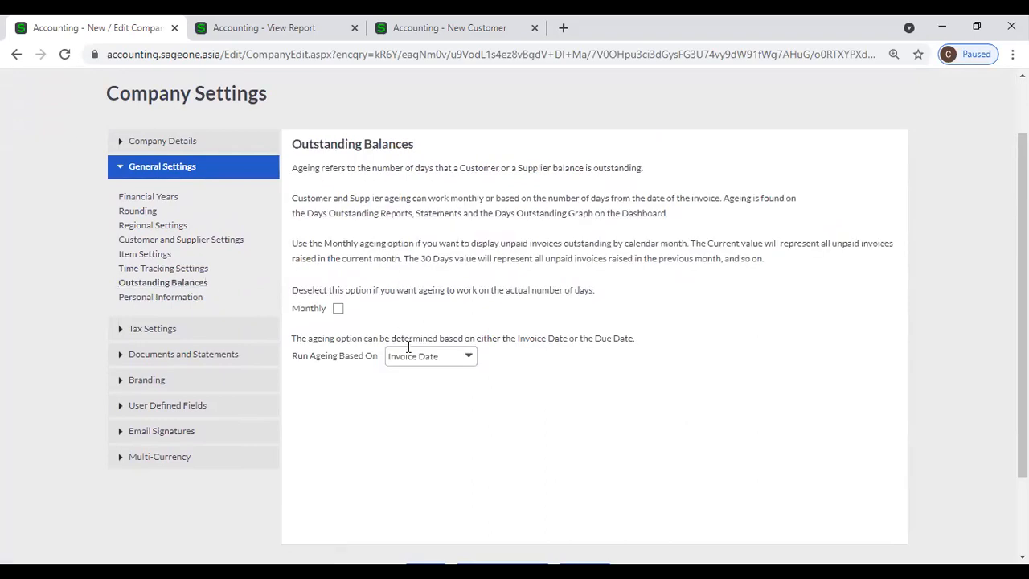
{"action": "left_click", "coordinate": [186, 297]}
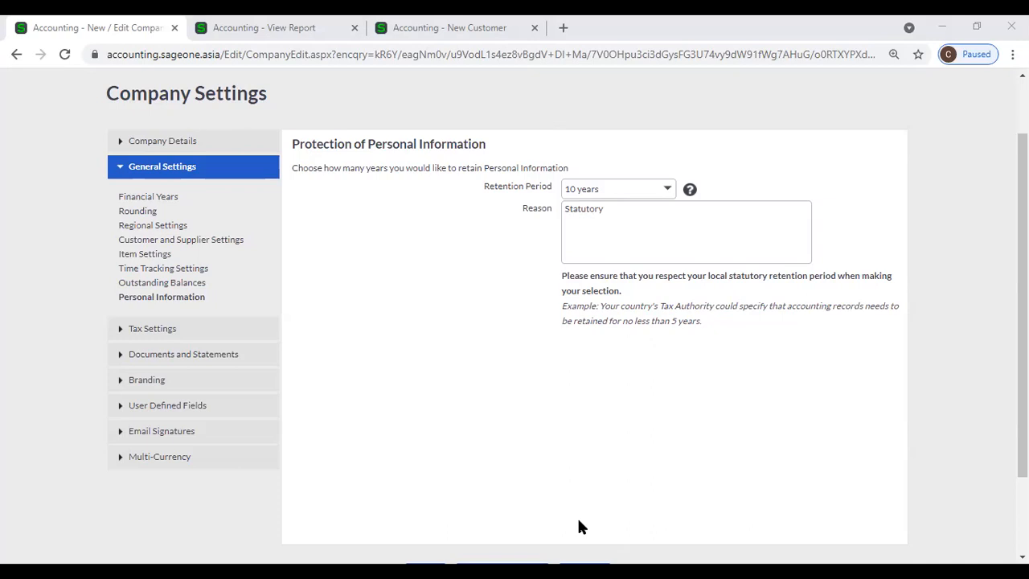
Open the company's Tax Settings and close the Days Outstanding report tab, ending back on the Company Settings page
{"action": "scroll", "coordinate": [582, 527], "scroll_direction": "up", "scroll_amount": 1}
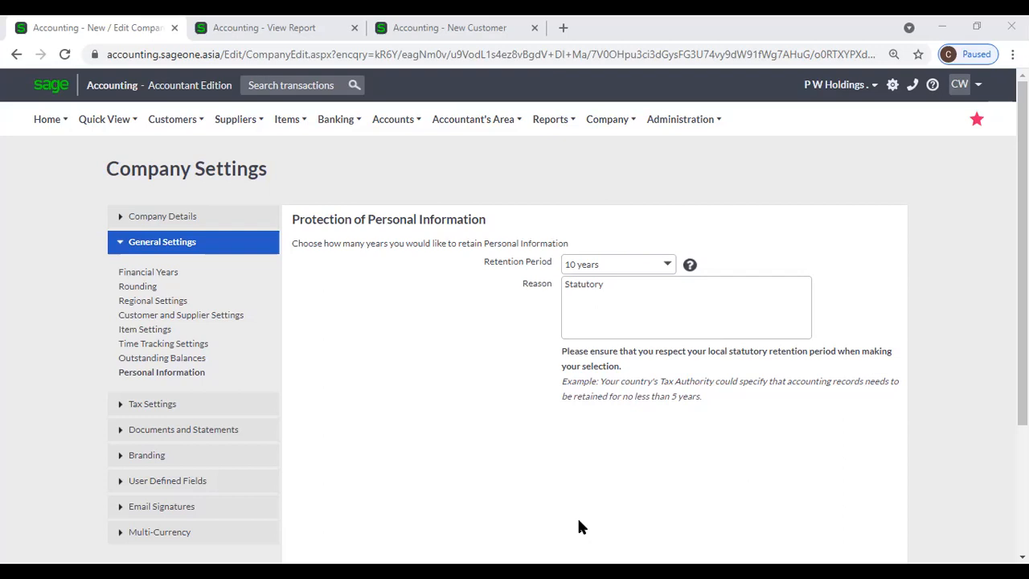
{"action": "left_click", "coordinate": [215, 414]}
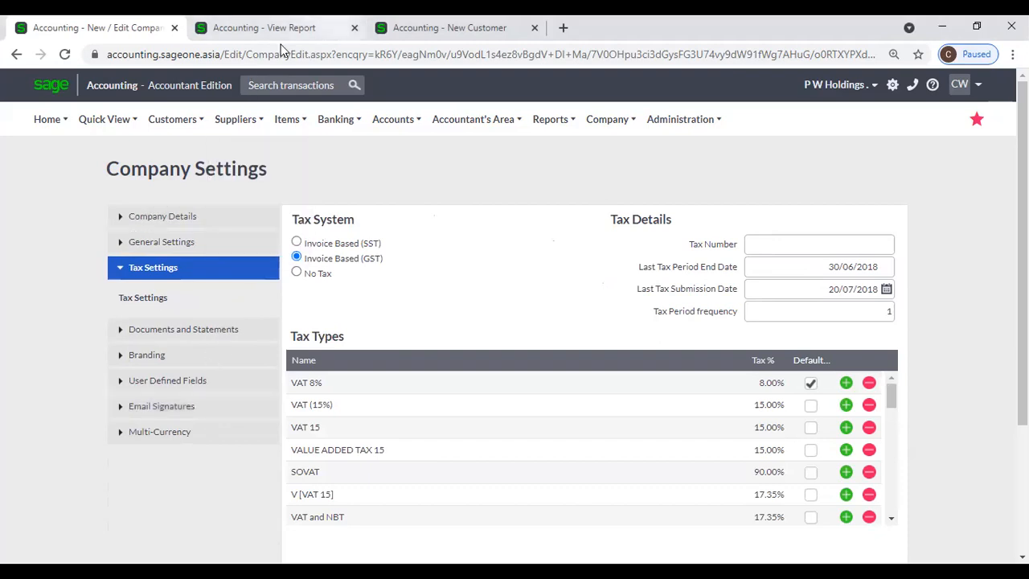
{"action": "left_click", "coordinate": [355, 28]}
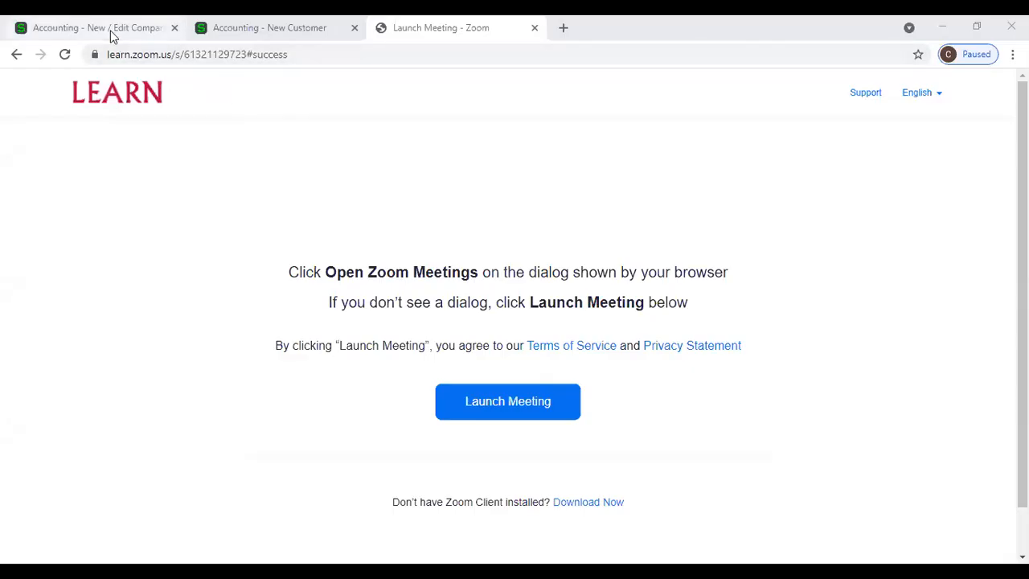
{"action": "left_click", "coordinate": [110, 29]}
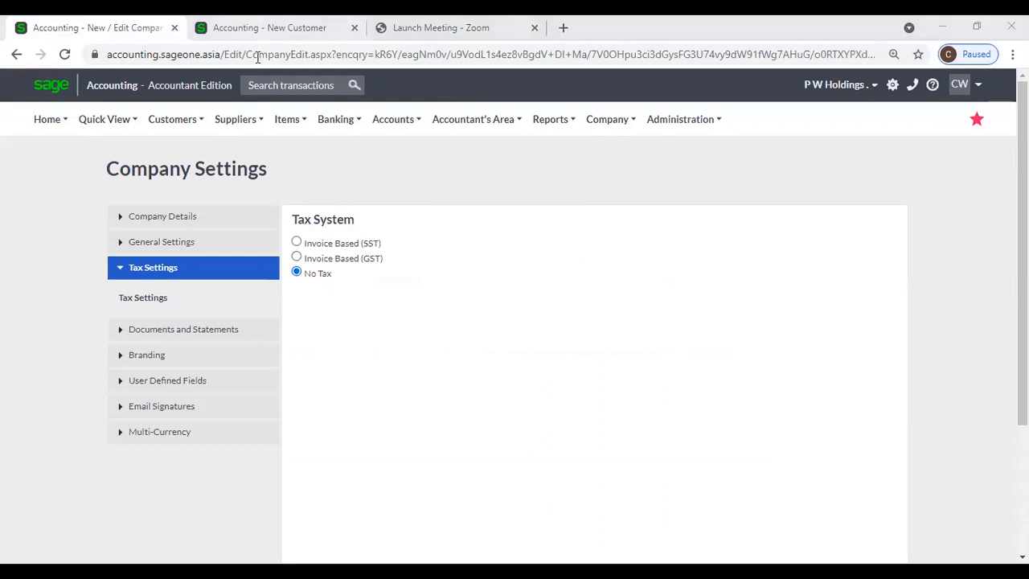
Open the Customer Quotes list in place of the blank New Customer form and start a new quote
{"action": "left_click", "coordinate": [259, 28]}
{"action": "scroll", "coordinate": [264, 172], "scroll_direction": "up", "scroll_amount": 10}
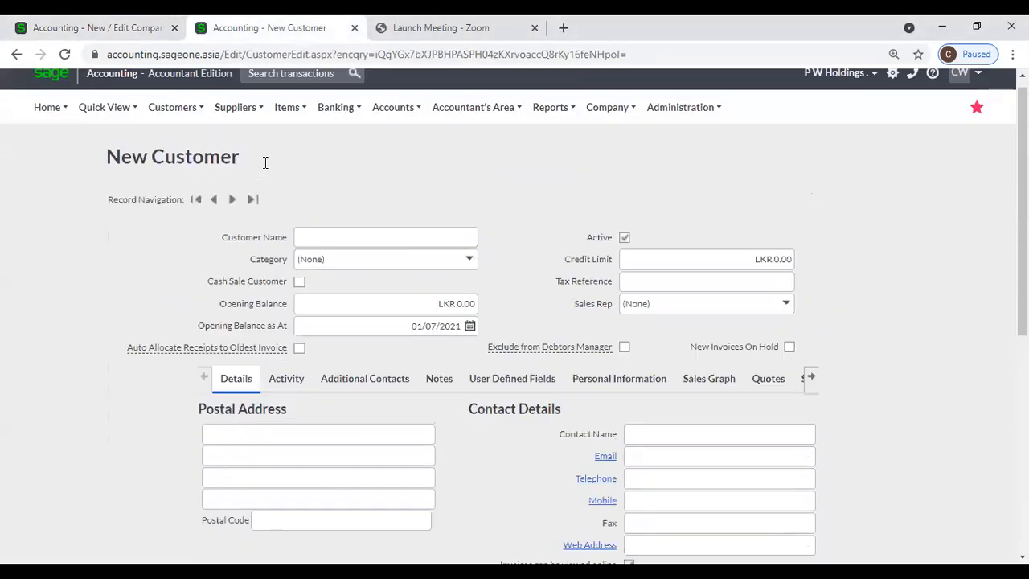
{"action": "left_click", "coordinate": [174, 134]}
{"action": "mouse_move", "coordinate": [183, 204]}
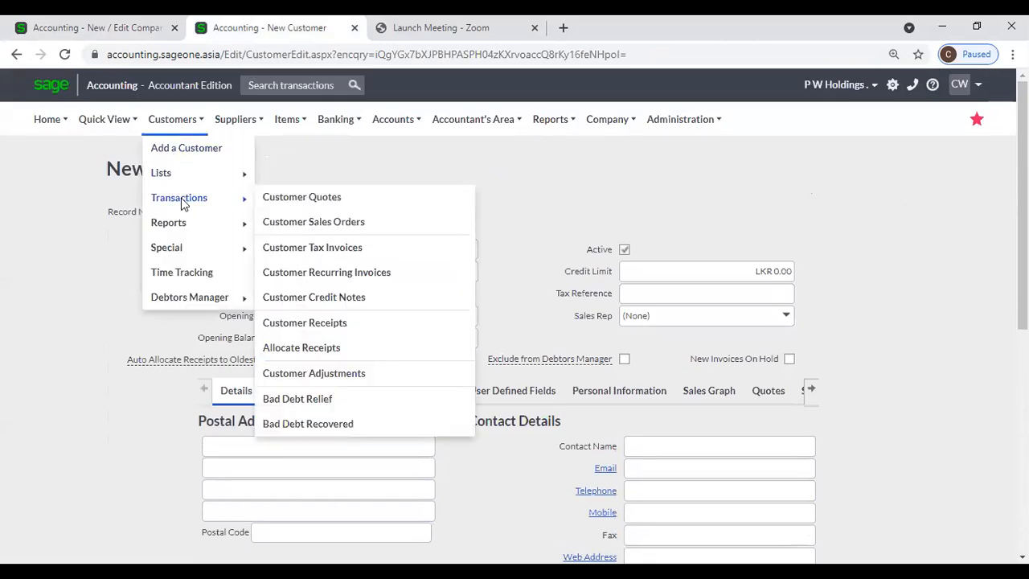
{"action": "left_click", "coordinate": [303, 201]}
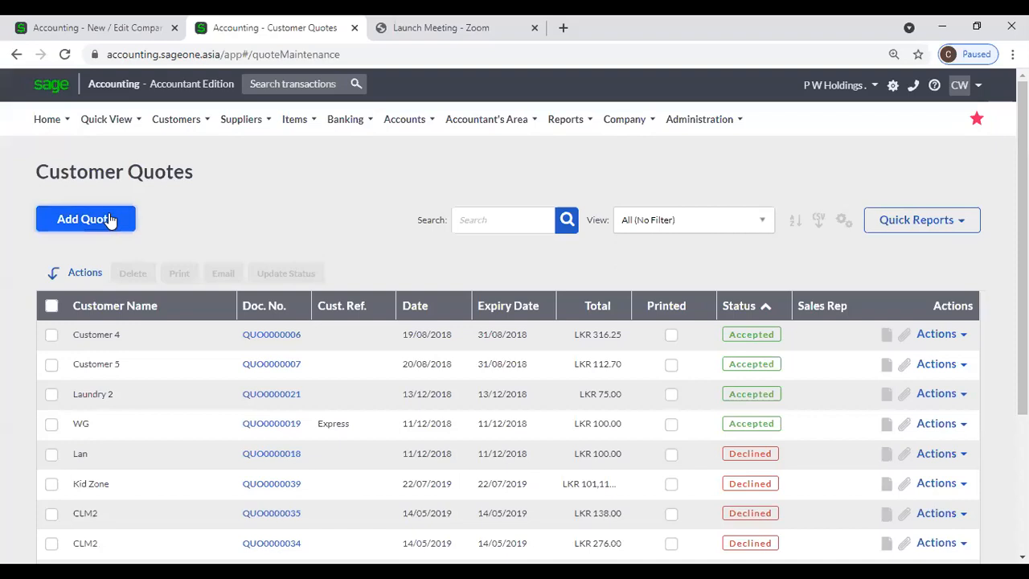
{"action": "left_click", "coordinate": [111, 219]}
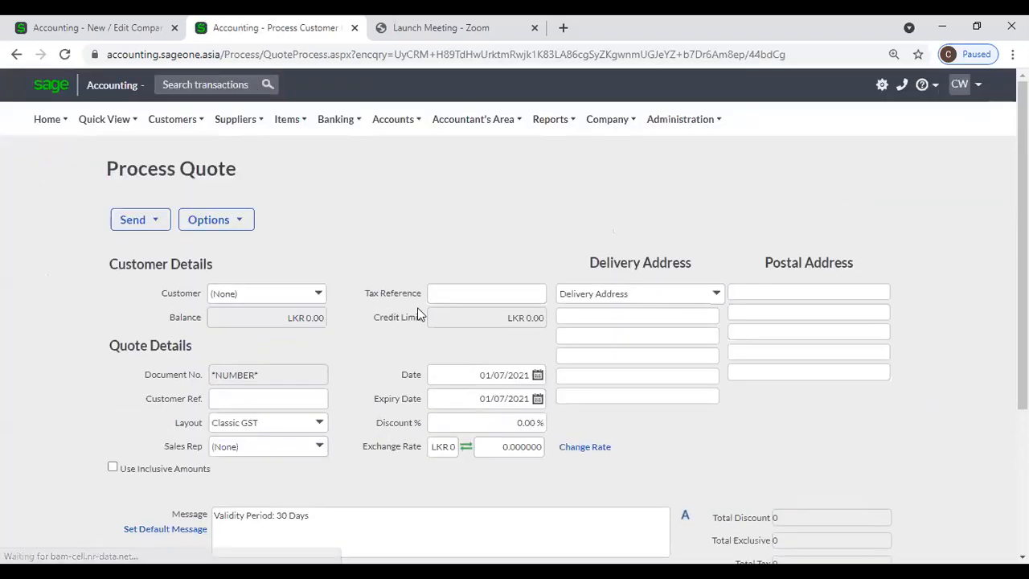
Add the PARACETAMOL SYRUP(PAED) item to the quote's first line and compare its tax type with the company's Tax System setting
{"action": "scroll", "coordinate": [417, 309], "scroll_direction": "down", "scroll_amount": 3}
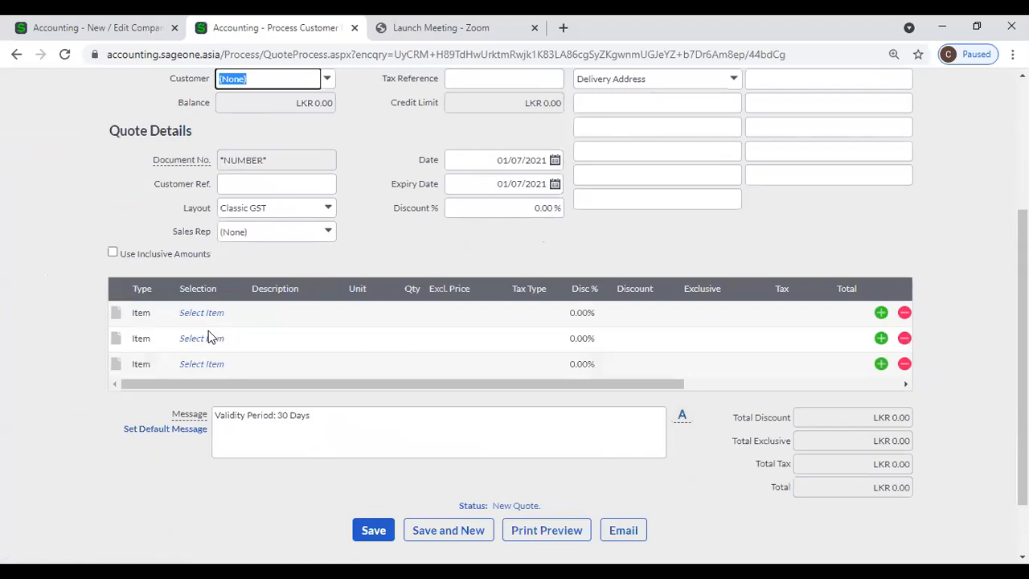
{"action": "left_click", "coordinate": [202, 313]}
{"action": "left_click", "coordinate": [237, 312]}
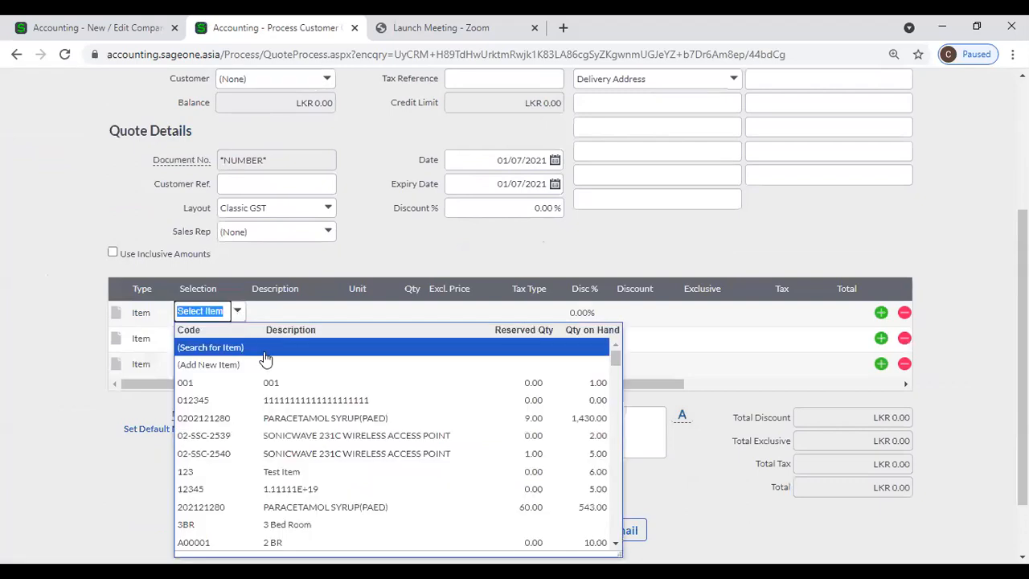
{"action": "left_click", "coordinate": [308, 418]}
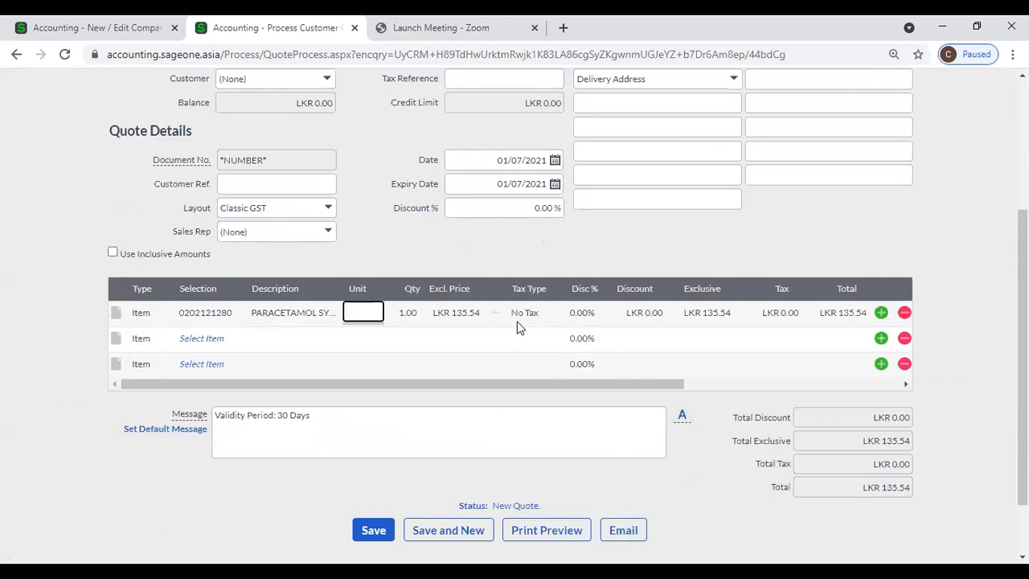
{"action": "left_click", "coordinate": [72, 27]}
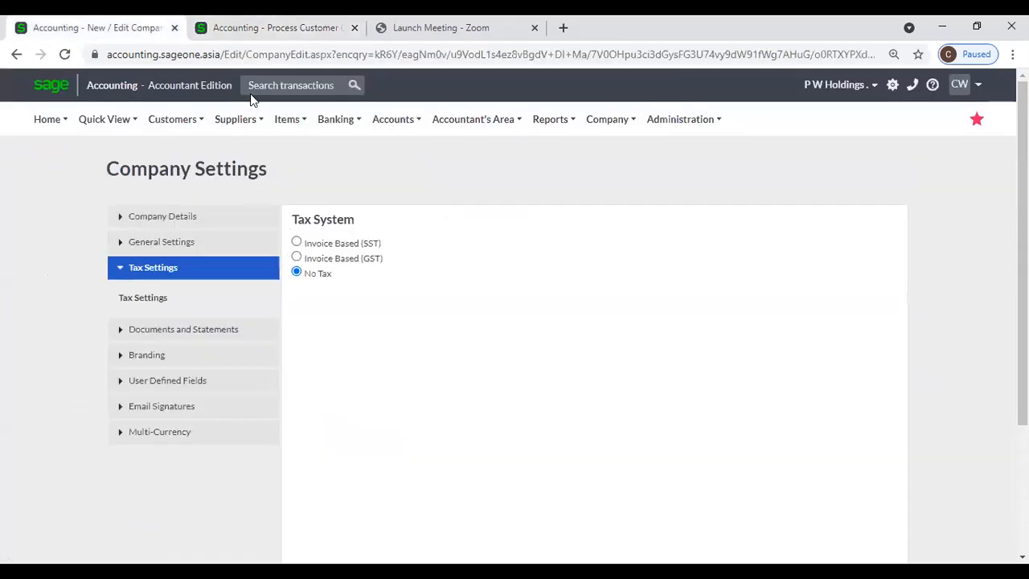
{"action": "left_click", "coordinate": [258, 27]}
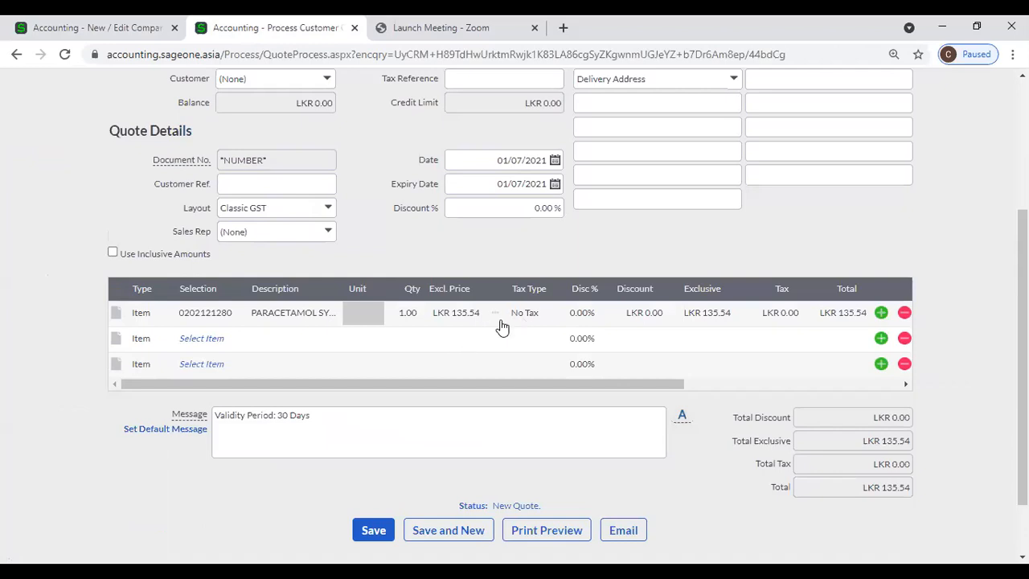
{"action": "scroll", "coordinate": [500, 326], "scroll_direction": "up", "scroll_amount": 3}
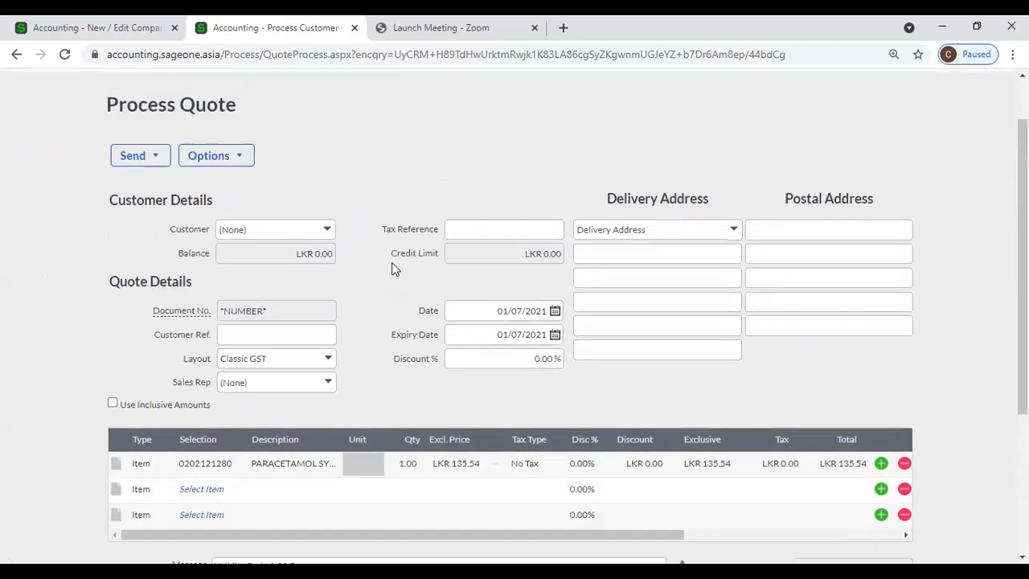
Change the company's tax system to Invoice Based (GST) and accept the warning
{"action": "left_click", "coordinate": [124, 29]}
{"action": "mouse_move", "coordinate": [172, 119]}
{"action": "mouse_move", "coordinate": [193, 222]}
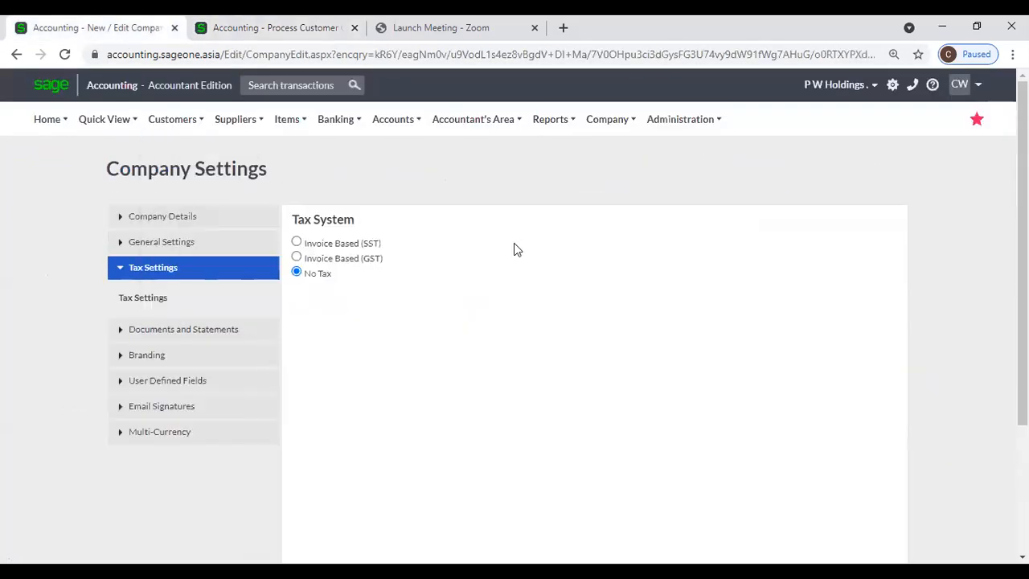
{"action": "left_click", "coordinate": [296, 257]}
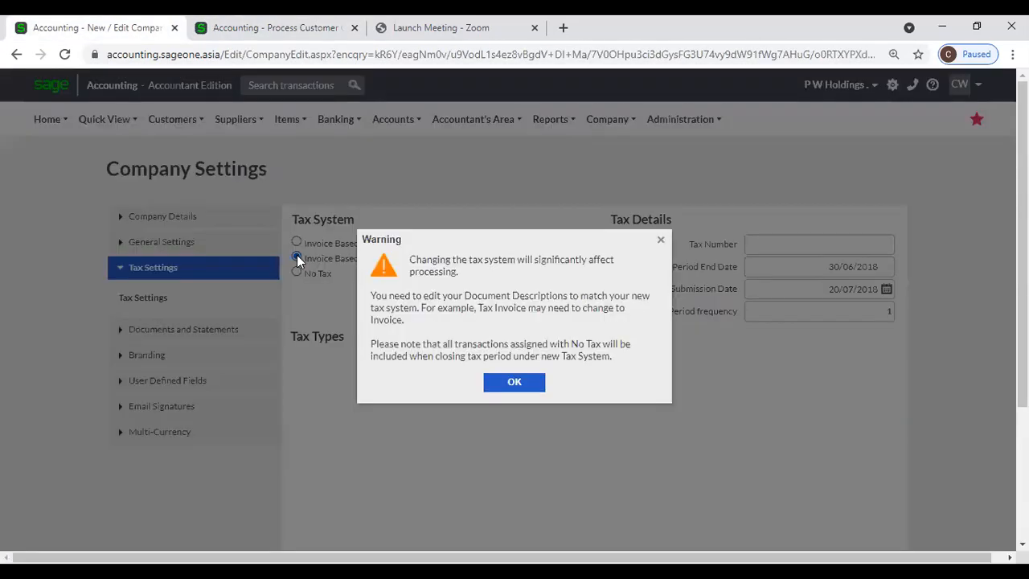
{"action": "left_click", "coordinate": [528, 388]}
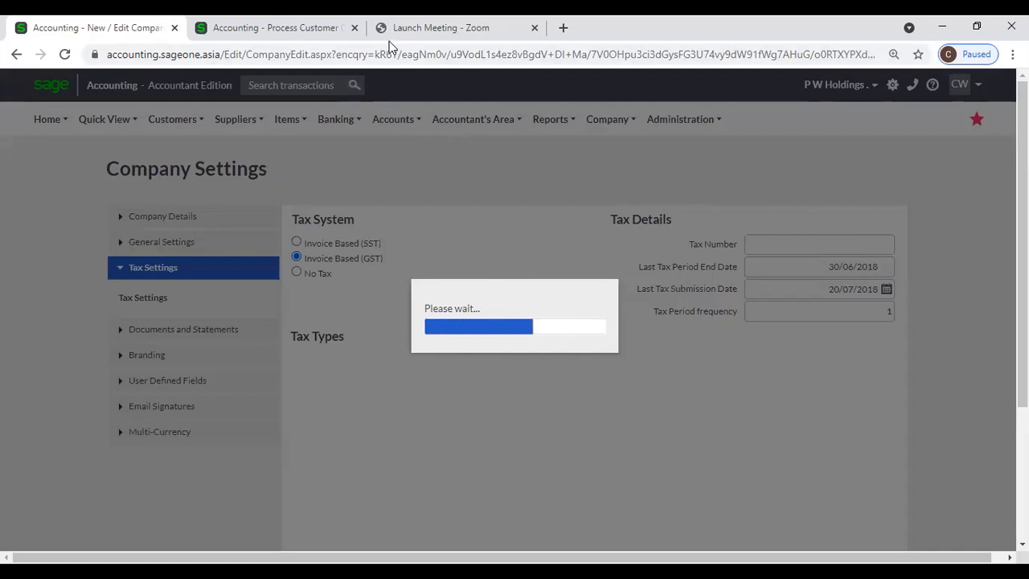
Close the unsaved quote, discarding its changes, and close the Zoom launch page
{"action": "left_click", "coordinate": [355, 28]}
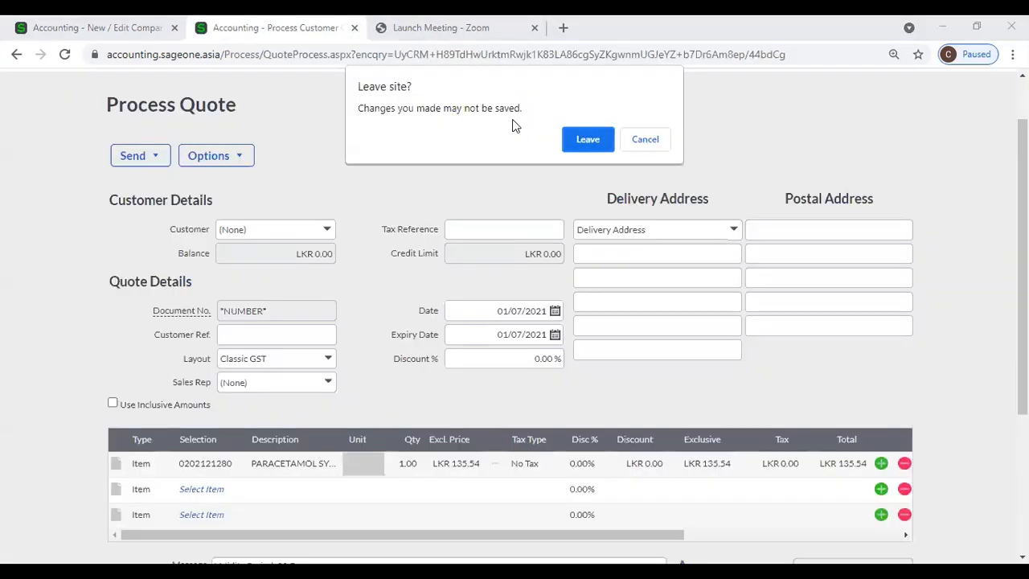
{"action": "left_click", "coordinate": [585, 137]}
{"action": "left_click", "coordinate": [355, 27]}
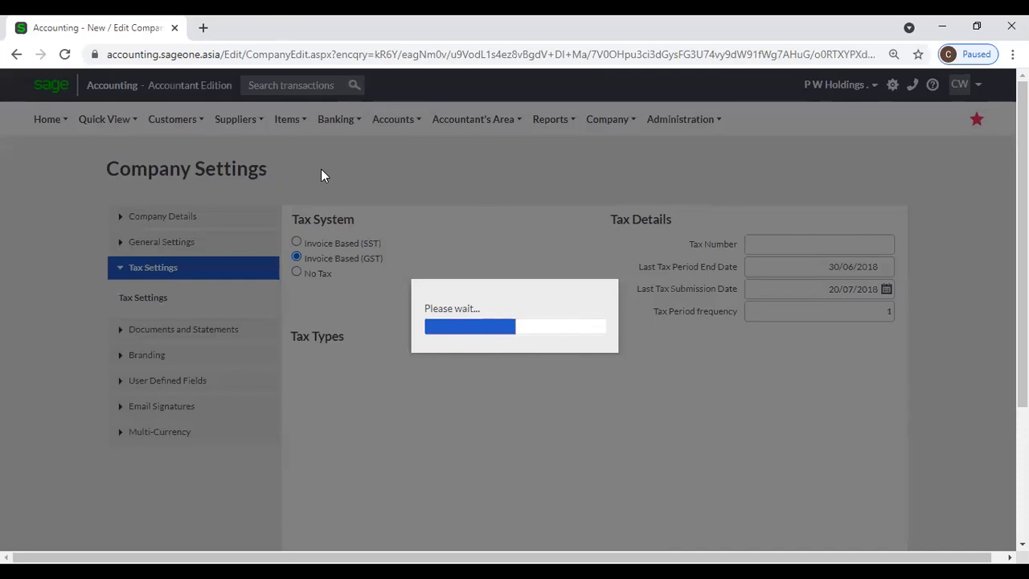
Try reloading the Company Settings page, and test the connection by opening YouTube in a new tab
{"action": "left_click", "coordinate": [64, 55]}
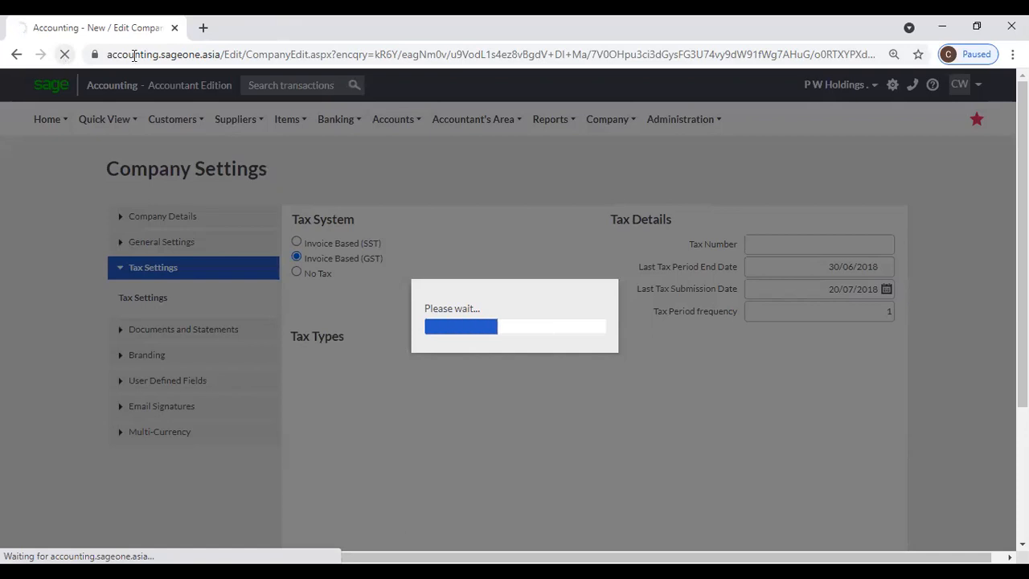
{"action": "left_click", "coordinate": [203, 28]}
{"action": "left_click", "coordinate": [118, 32]}
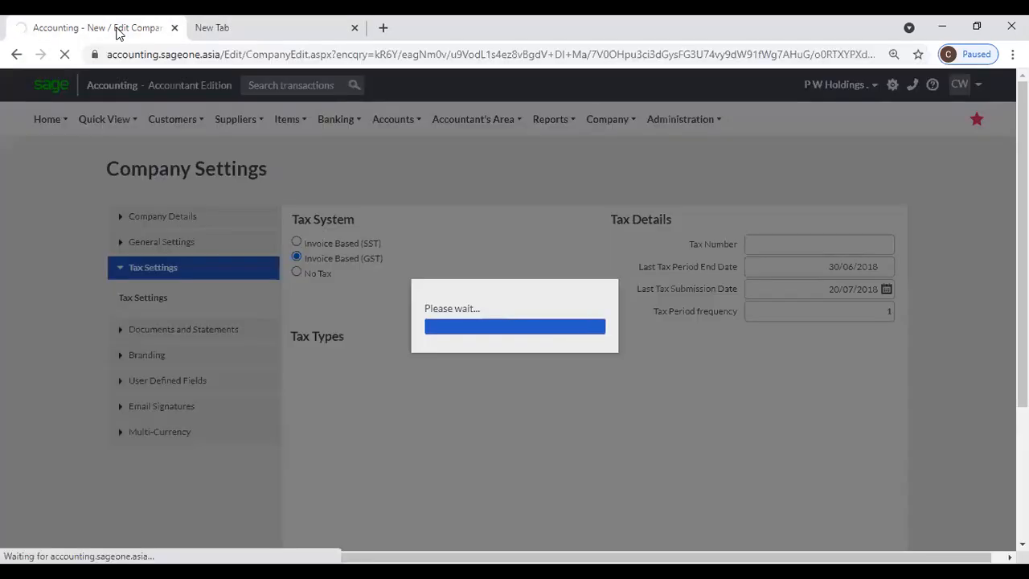
{"action": "left_click", "coordinate": [187, 29]}
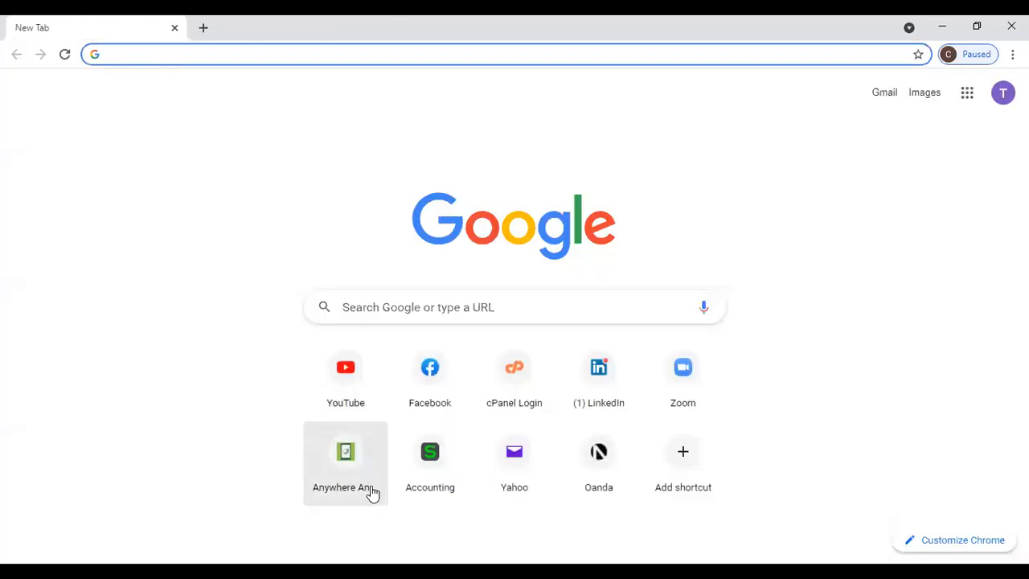
{"action": "left_click", "coordinate": [354, 378]}
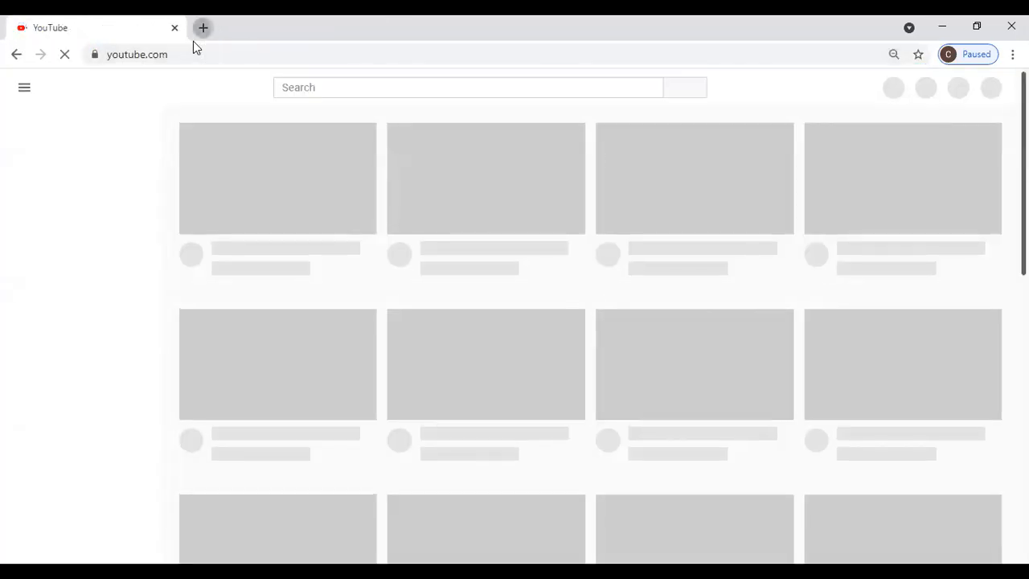
{"action": "left_click", "coordinate": [201, 31]}
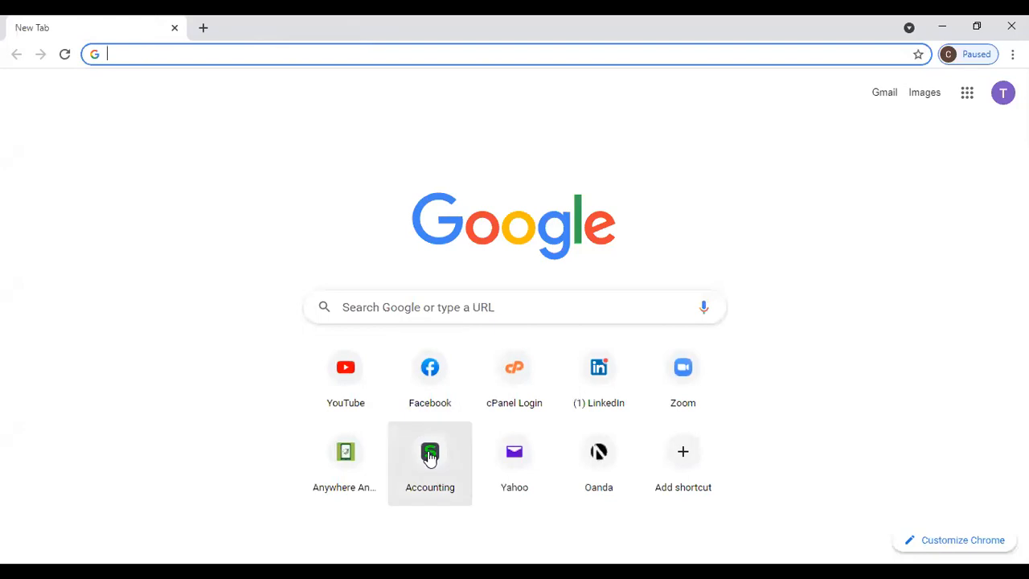
Try to load accounting.sageone.asia in the new tab, retrying the address
{"action": "left_click", "coordinate": [430, 456]}
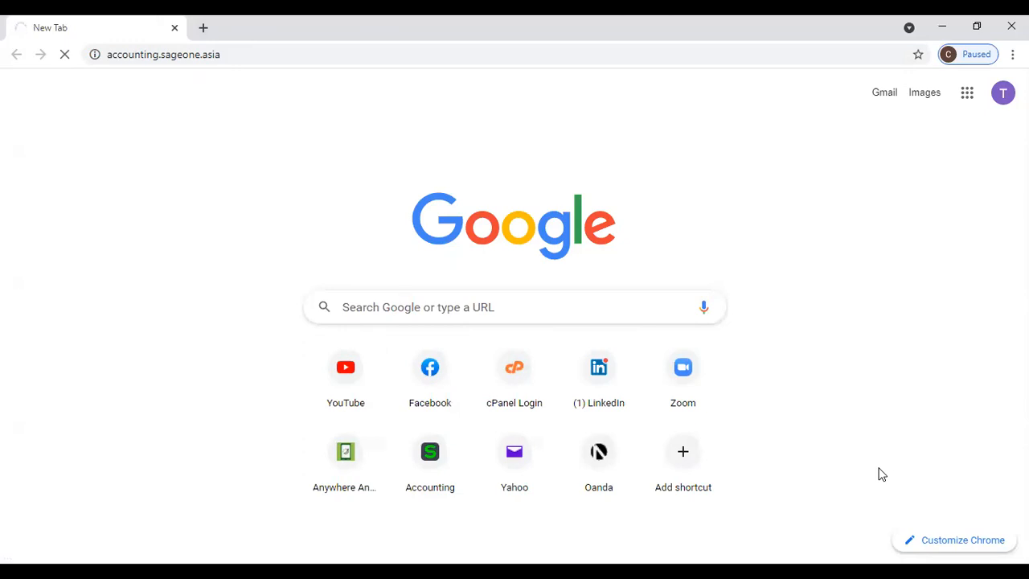
{"action": "left_click", "coordinate": [250, 57]}
{"action": "double_click", "coordinate": [261, 58]}
{"action": "key", "text": "Return"}
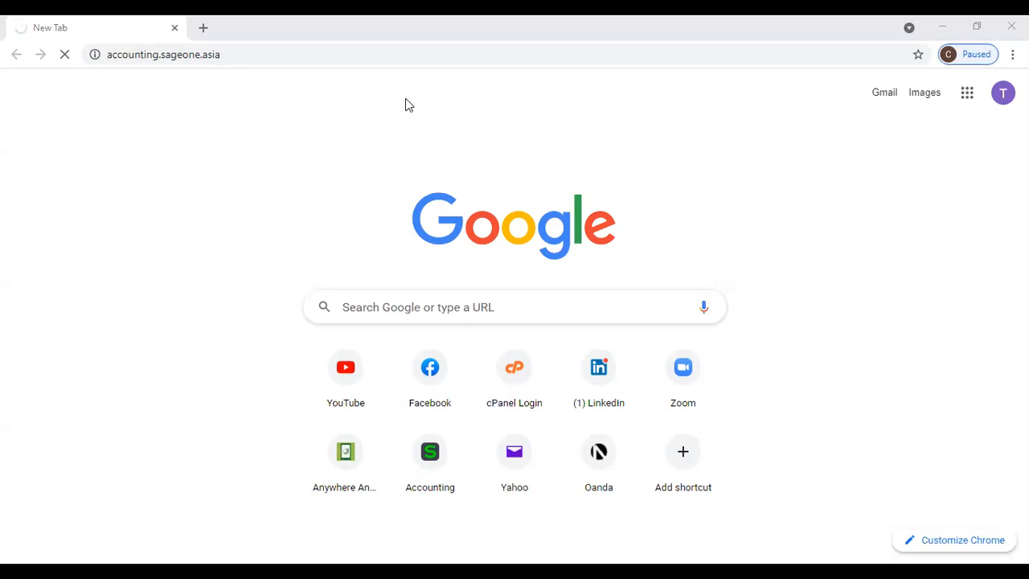
{"action": "left_click", "coordinate": [386, 50]}
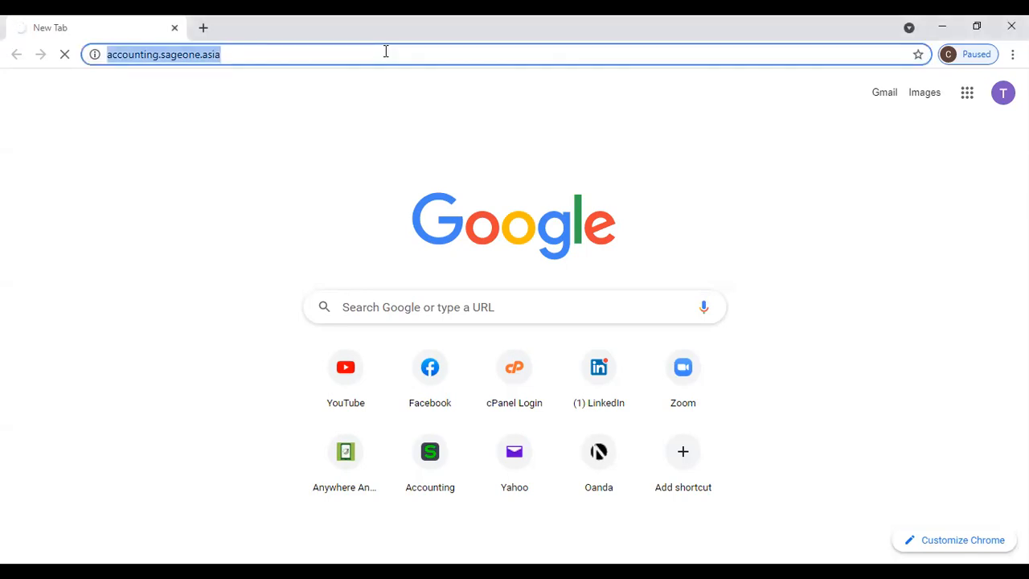
{"action": "key", "text": "Return"}
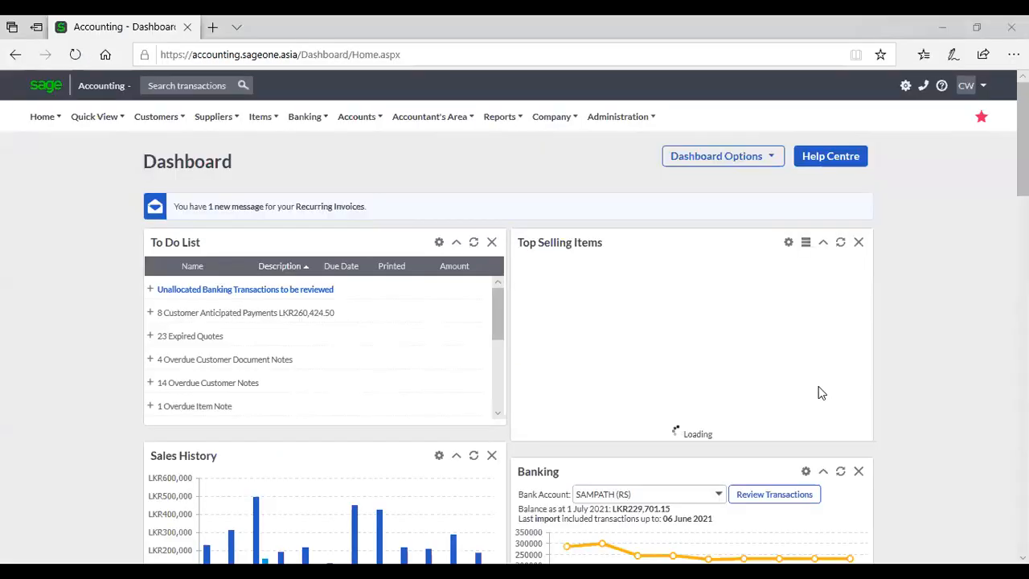
In Microsoft Edge, open the company settings from the accounting dashboard and show the Tax Settings
{"action": "left_click", "coordinate": [550, 118]}
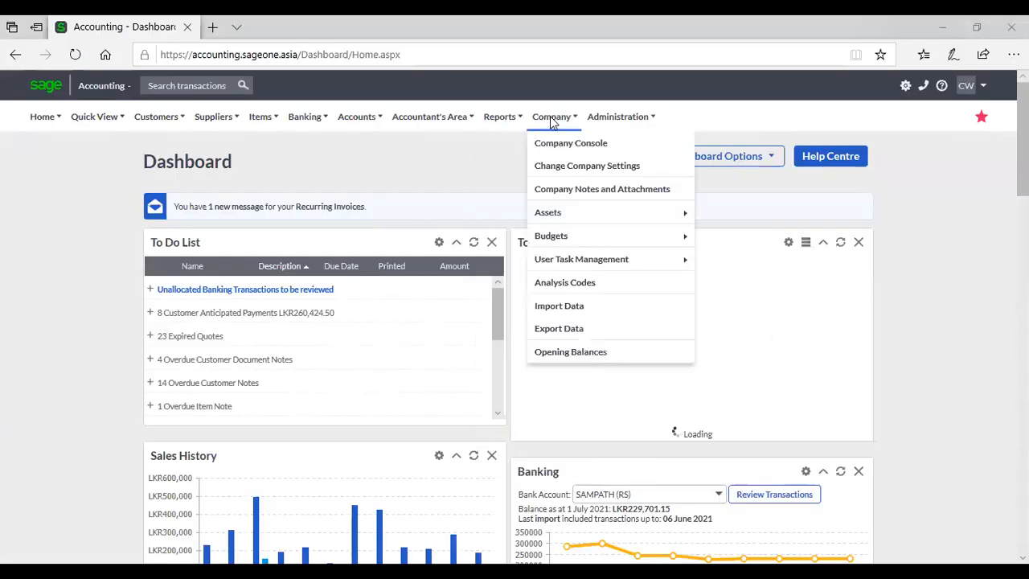
{"action": "left_click", "coordinate": [555, 170]}
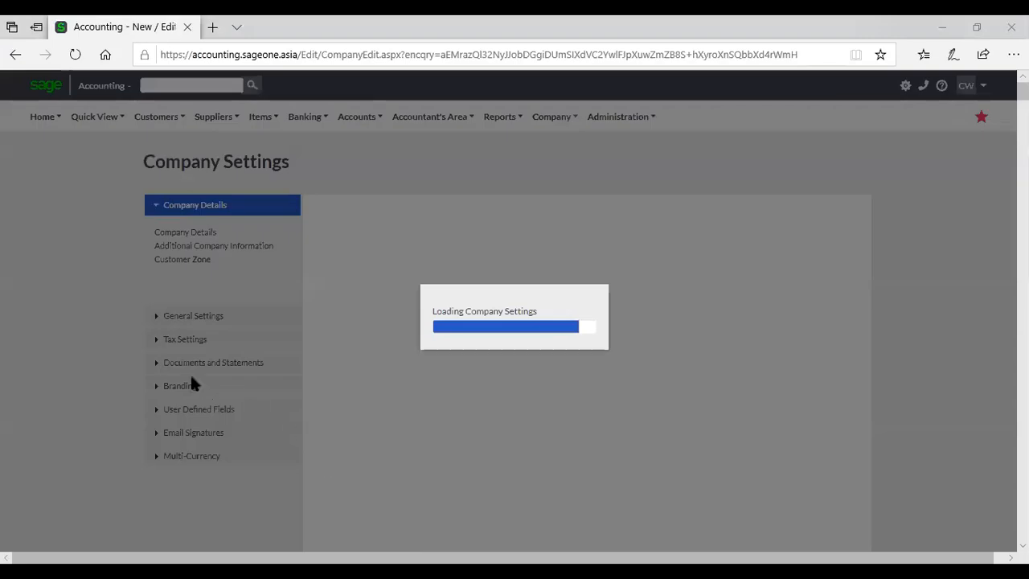
{"action": "left_click", "coordinate": [190, 342]}
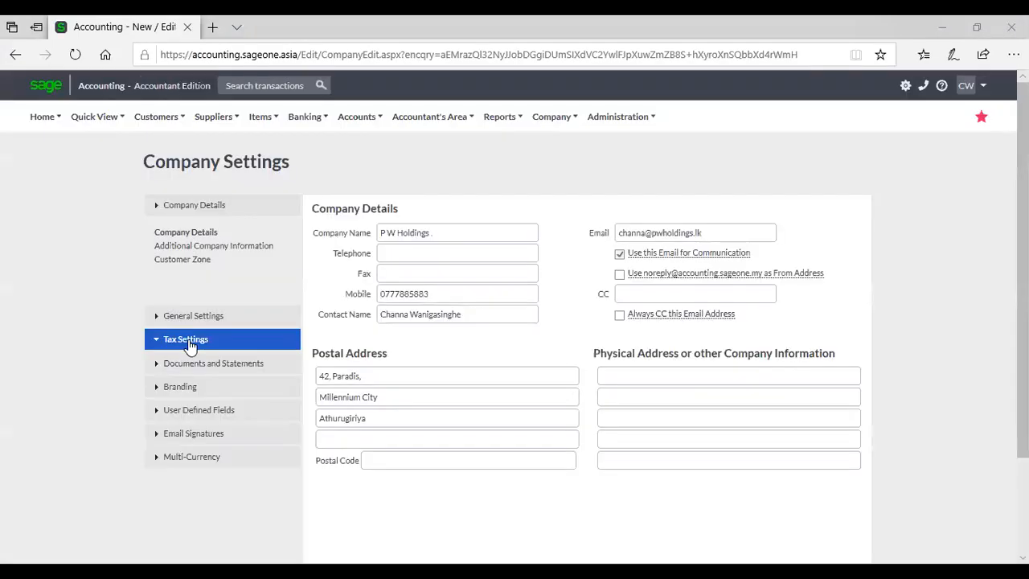
{"action": "left_click", "coordinate": [176, 281]}
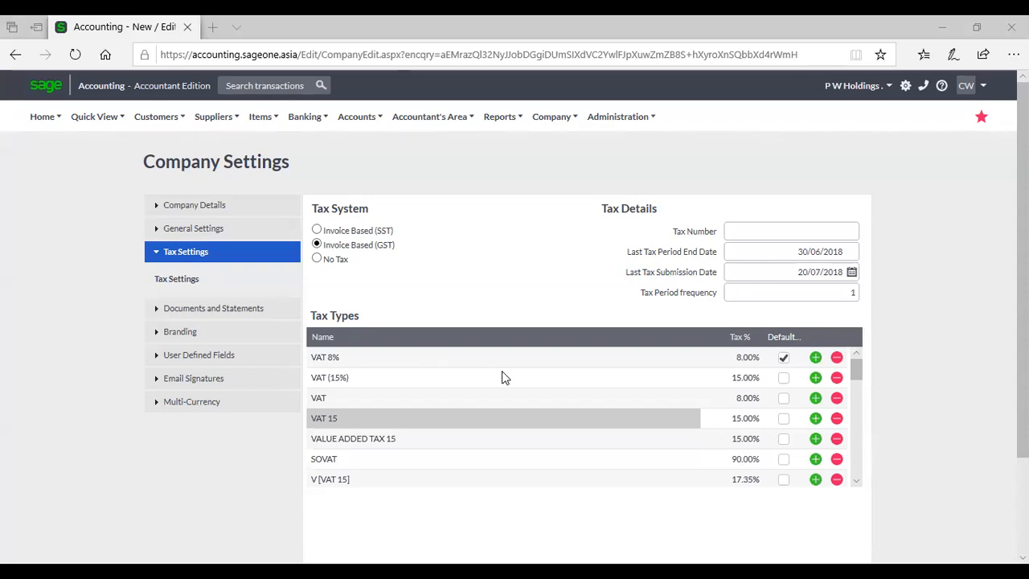
Insert a blank tax type row below VAT (15%), enter its name and Tax % cells, and remove the row again
{"action": "left_click", "coordinate": [816, 379]}
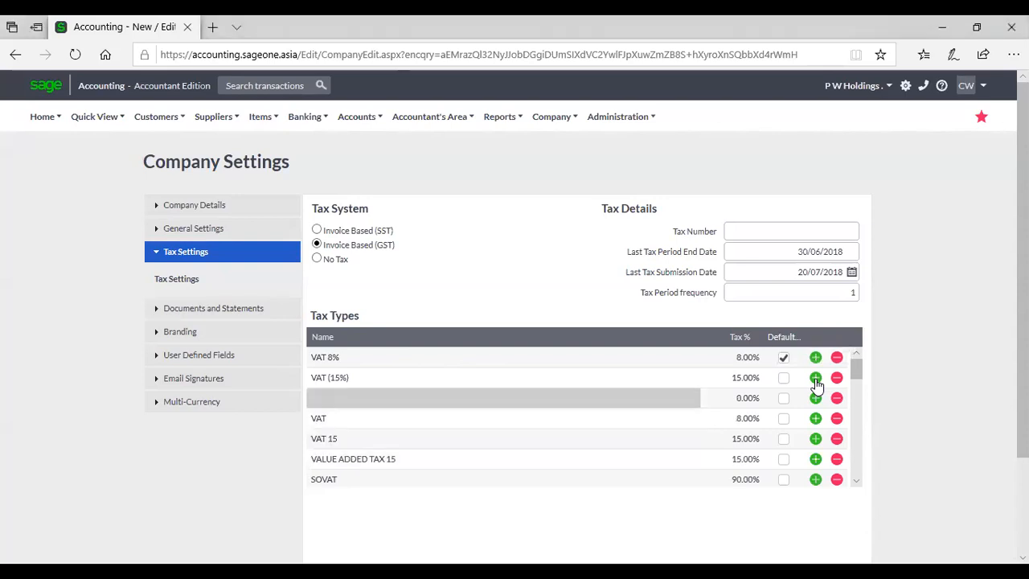
{"action": "left_click", "coordinate": [395, 400]}
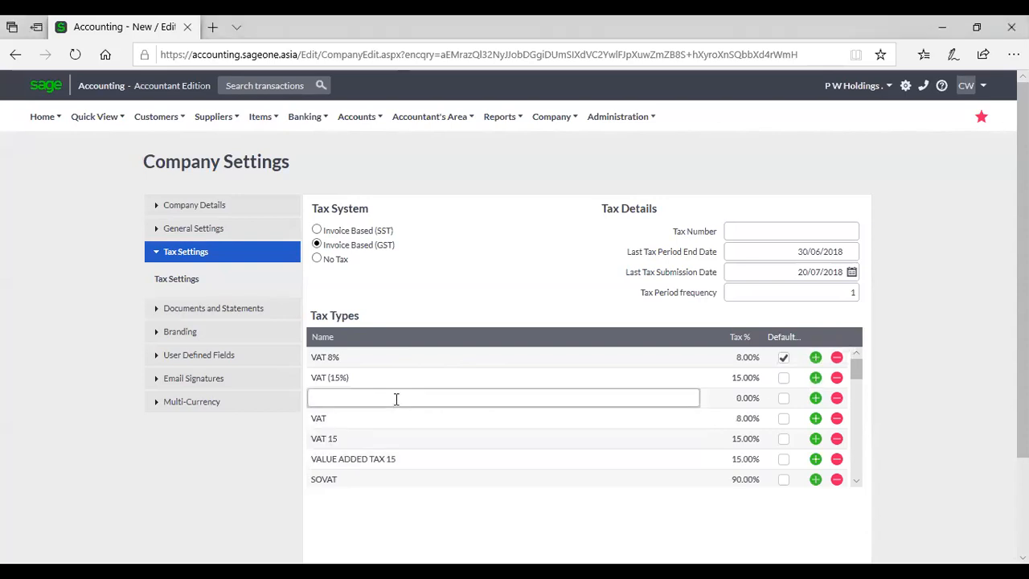
{"action": "left_click", "coordinate": [741, 400]}
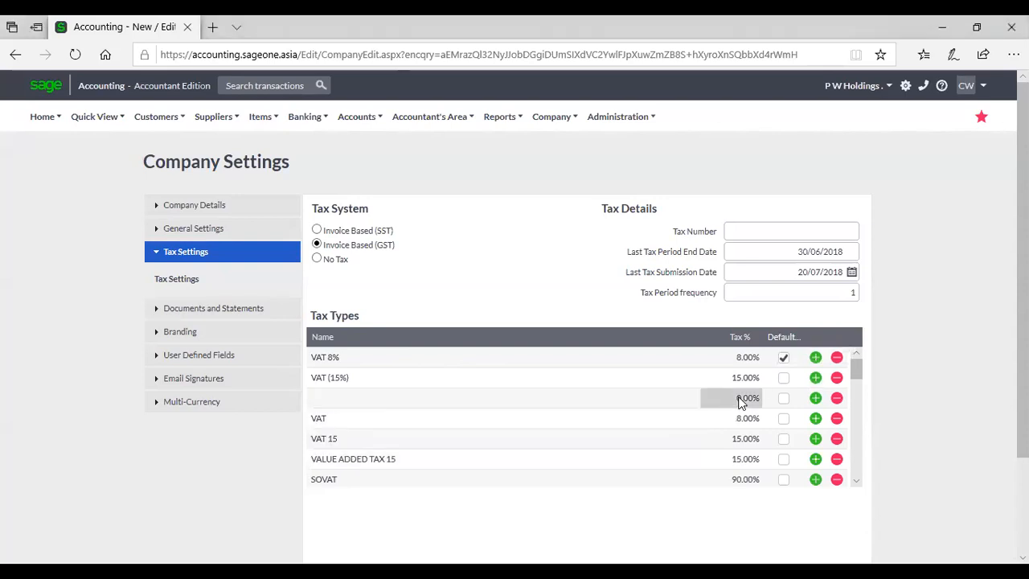
{"action": "left_click", "coordinate": [837, 398]}
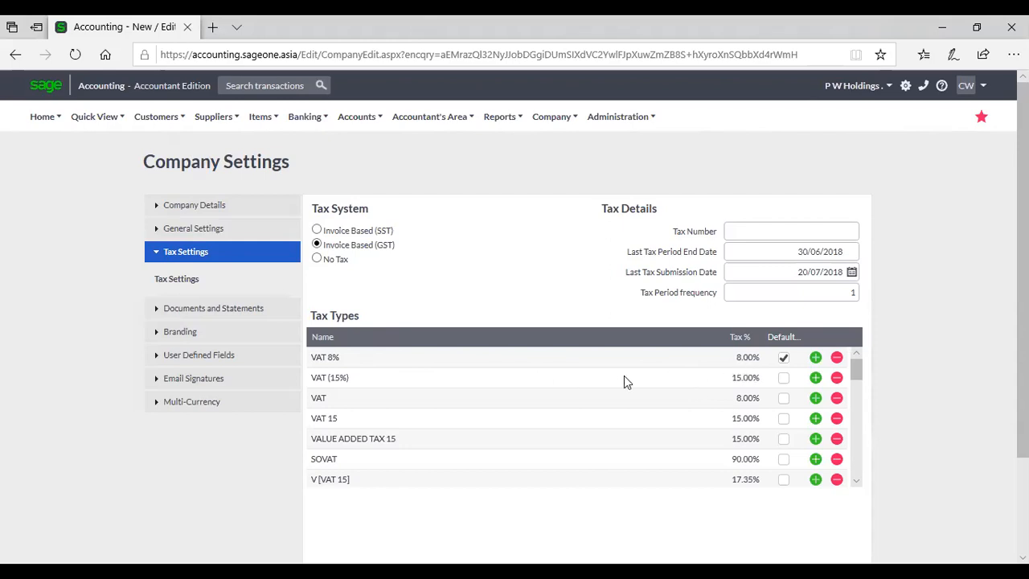
Delete the 8% tax type named VAT, listed below VAT (15%), from the Tax Types list
{"action": "left_click", "coordinate": [439, 361]}
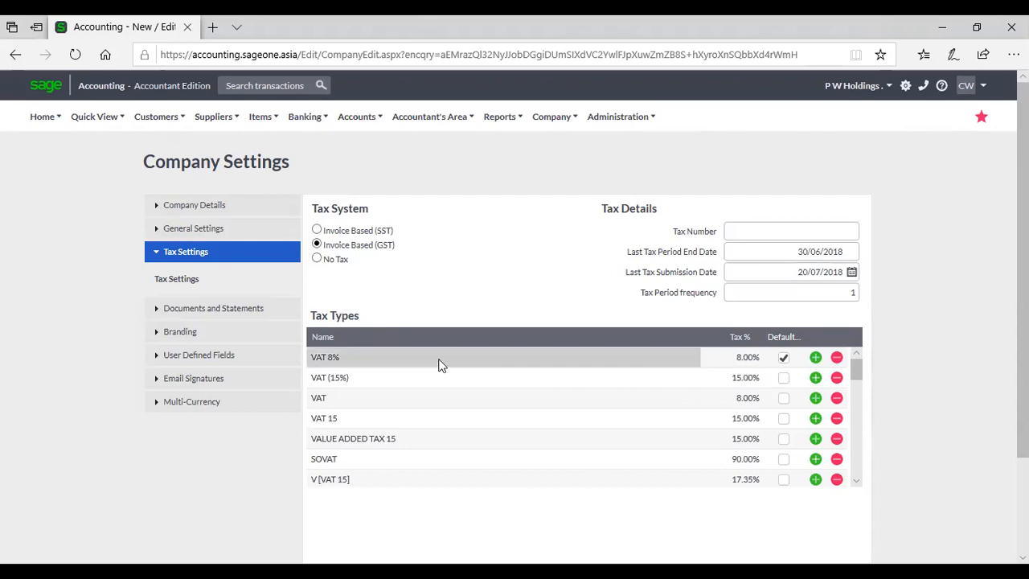
{"action": "left_click", "coordinate": [403, 387]}
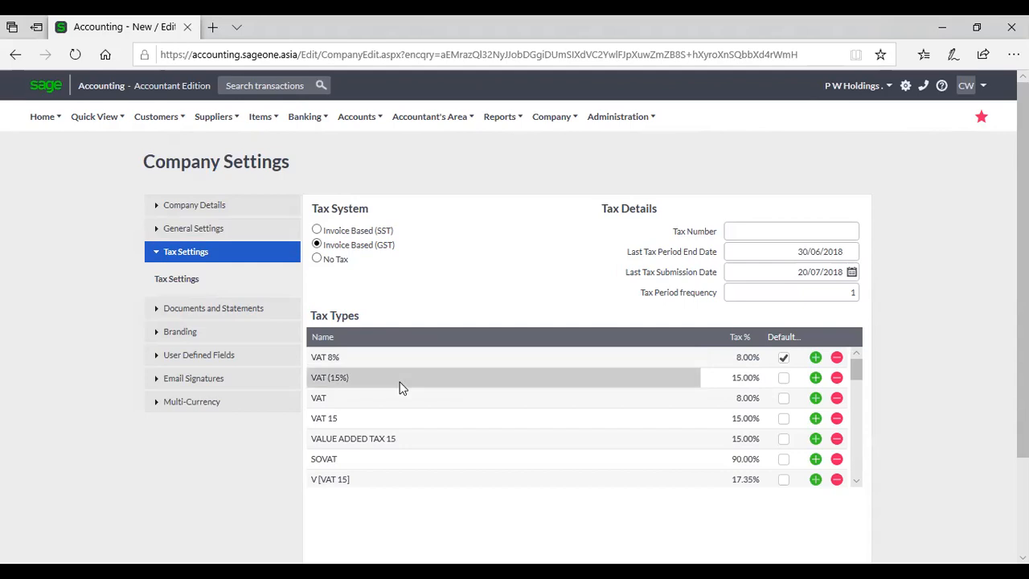
{"action": "left_click", "coordinate": [838, 399]}
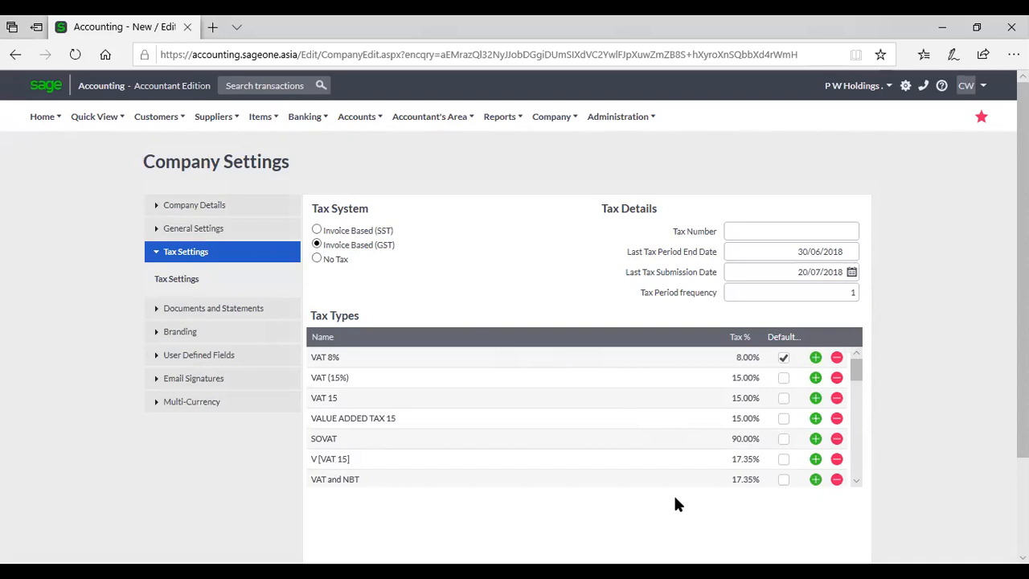
Examine the Tax Details fields, from Tax Number to Tax Period frequency, and look over the rest of the Tax Settings page
{"action": "left_click", "coordinate": [787, 233]}
{"action": "mouse_move", "coordinate": [820, 260]}
{"action": "mouse_move", "coordinate": [738, 259]}
{"action": "left_click", "coordinate": [849, 293]}
{"action": "left_click", "coordinate": [915, 342]}
{"action": "scroll", "coordinate": [903, 354], "scroll_direction": "down", "scroll_amount": 1}
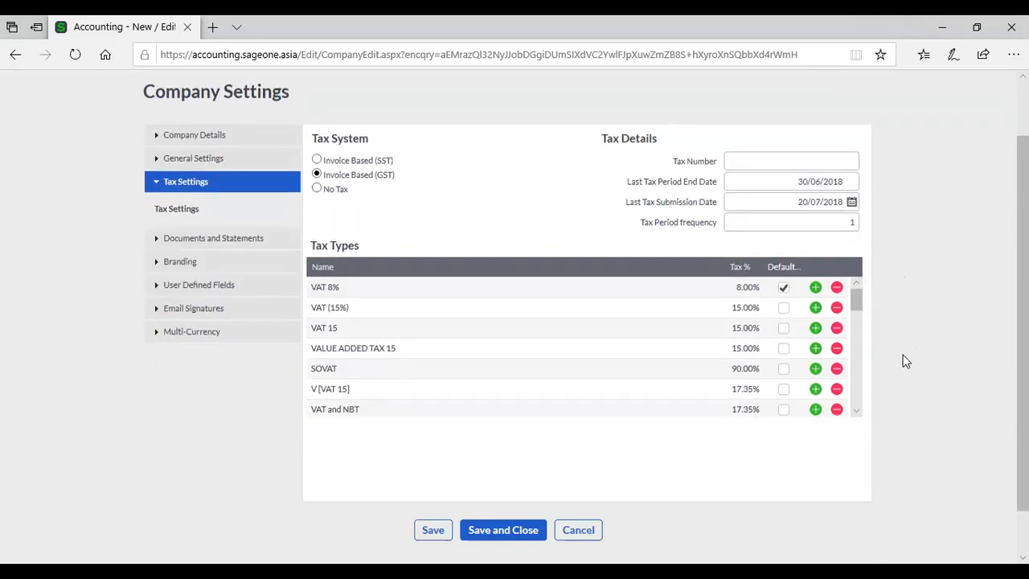
{"action": "scroll", "coordinate": [817, 341], "scroll_direction": "down", "scroll_amount": 1}
{"action": "scroll", "coordinate": [817, 341], "scroll_direction": "up", "scroll_amount": 3}
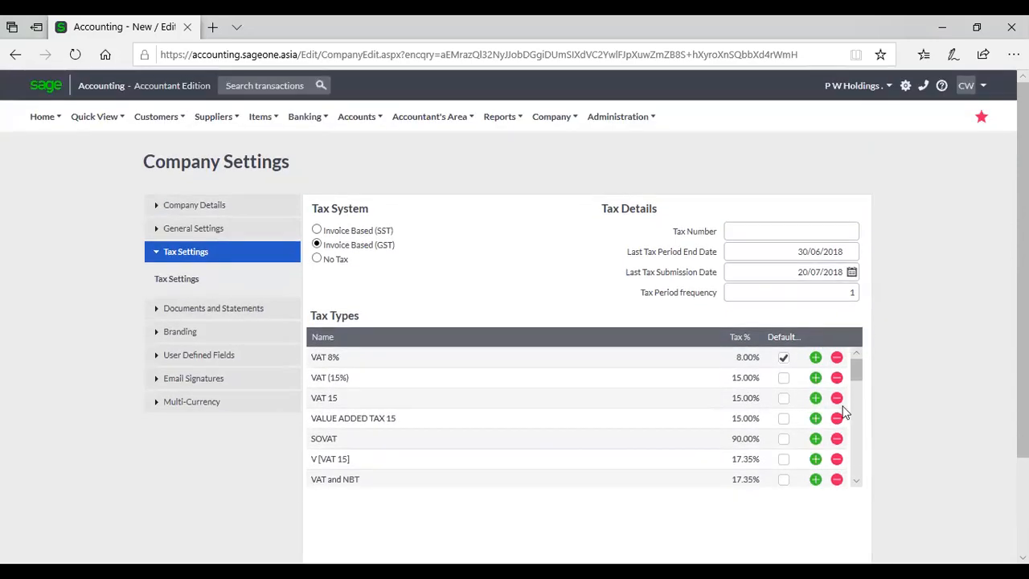
{"action": "scroll", "coordinate": [844, 412], "scroll_direction": "down", "scroll_amount": 3}
{"action": "scroll", "coordinate": [844, 414], "scroll_direction": "up", "scroll_amount": 3}
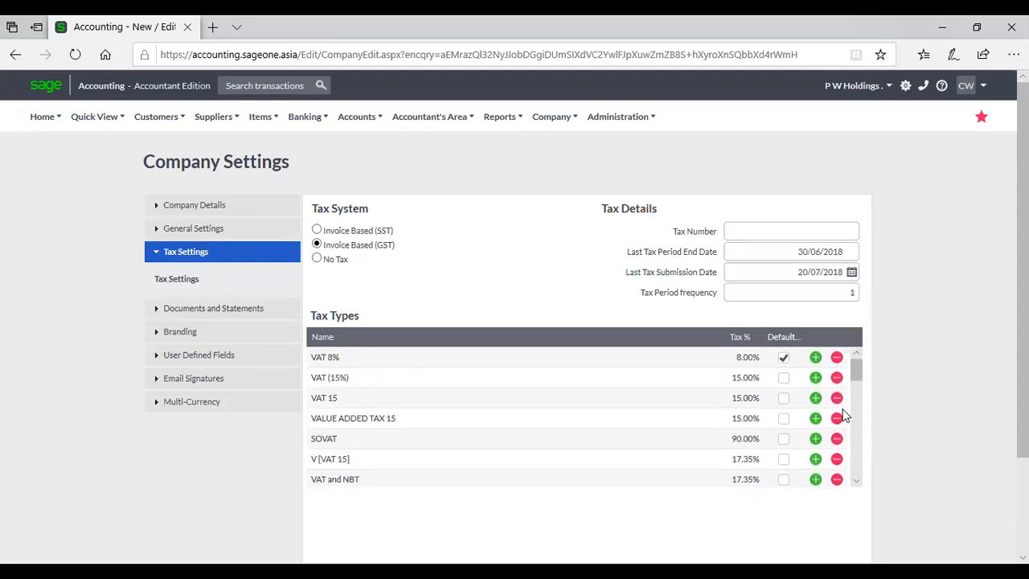
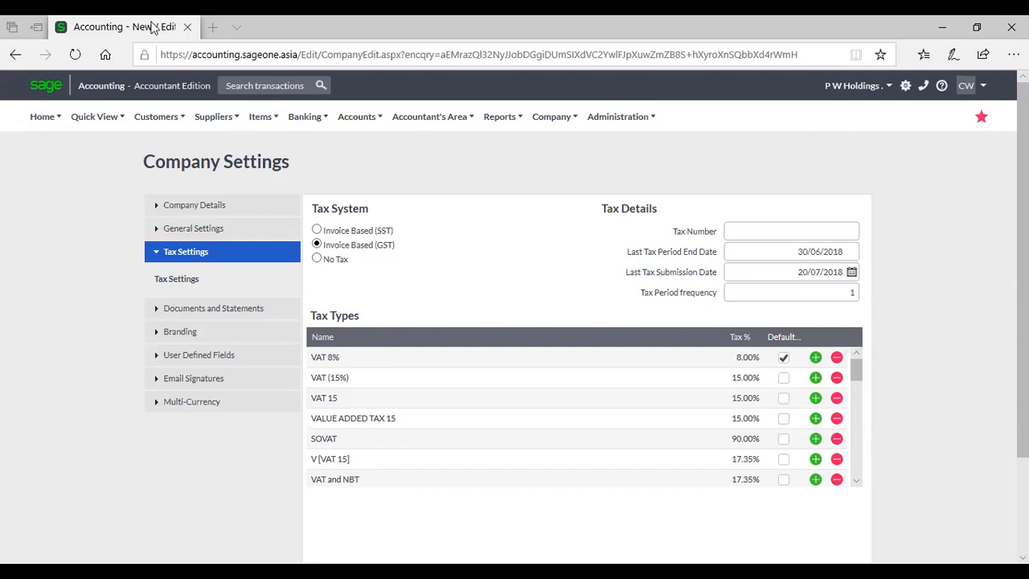
Duplicate the Company Settings browser tab, open Tax Returns and Reports in the copy, and dismiss the Getting Started tour
{"action": "right_click", "coordinate": [153, 26]}
{"action": "left_click", "coordinate": [201, 188]}
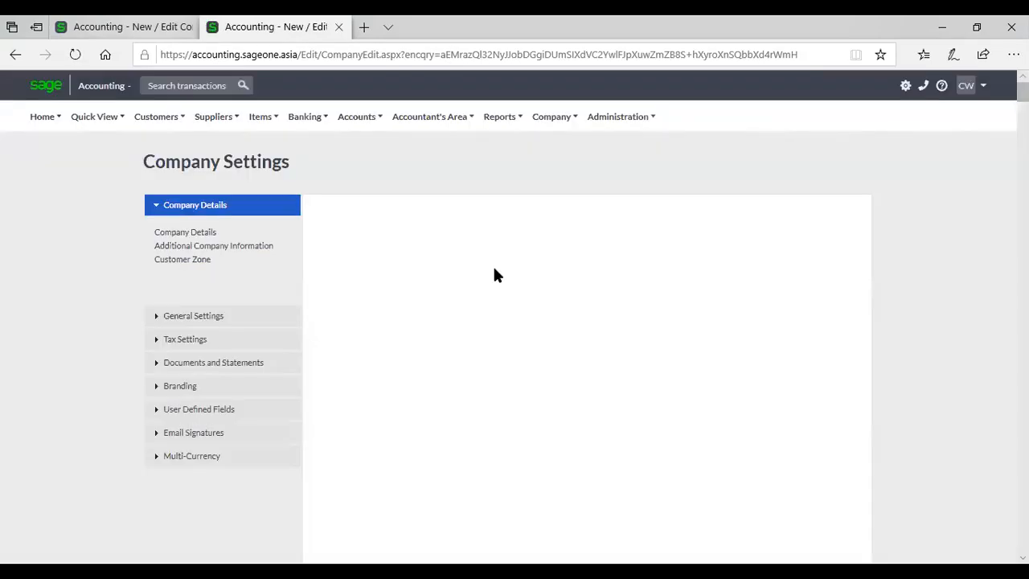
{"action": "left_click", "coordinate": [499, 116]}
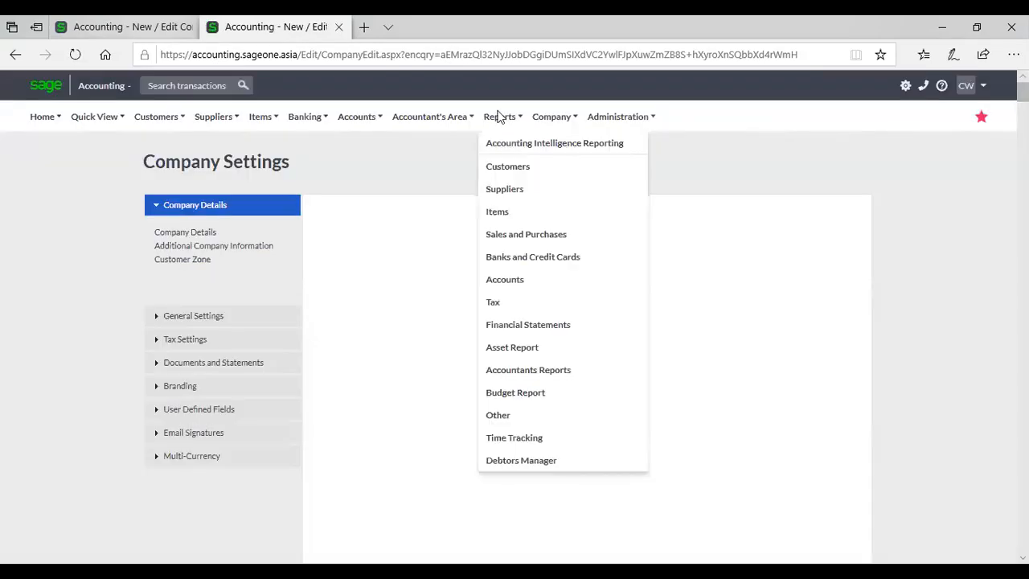
{"action": "left_click", "coordinate": [492, 304]}
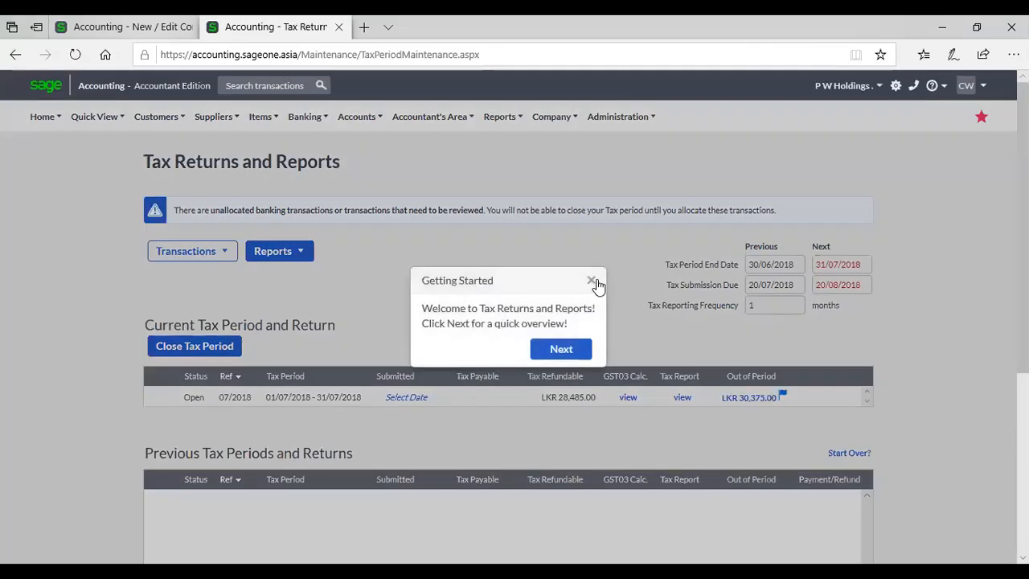
{"action": "left_click", "coordinate": [591, 280]}
View the Tax Report for the open 07/2018 tax period and review it down to the Tax Summary
{"action": "left_click", "coordinate": [680, 397]}
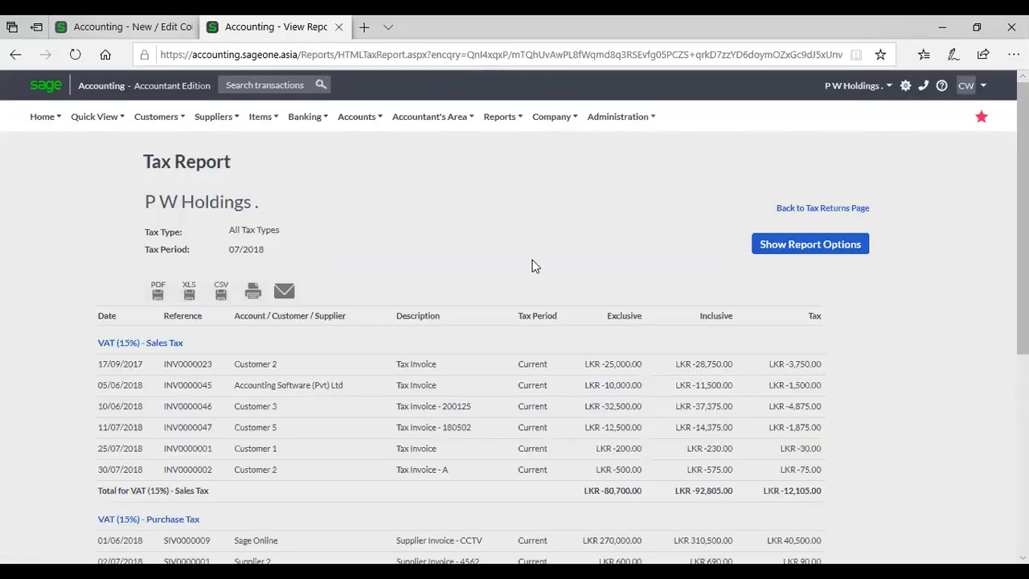
{"action": "scroll", "coordinate": [534, 266], "scroll_direction": "down", "scroll_amount": 1}
{"action": "scroll", "coordinate": [531, 268], "scroll_direction": "up", "scroll_amount": 1}
{"action": "scroll", "coordinate": [180, 351], "scroll_direction": "down", "scroll_amount": 4}
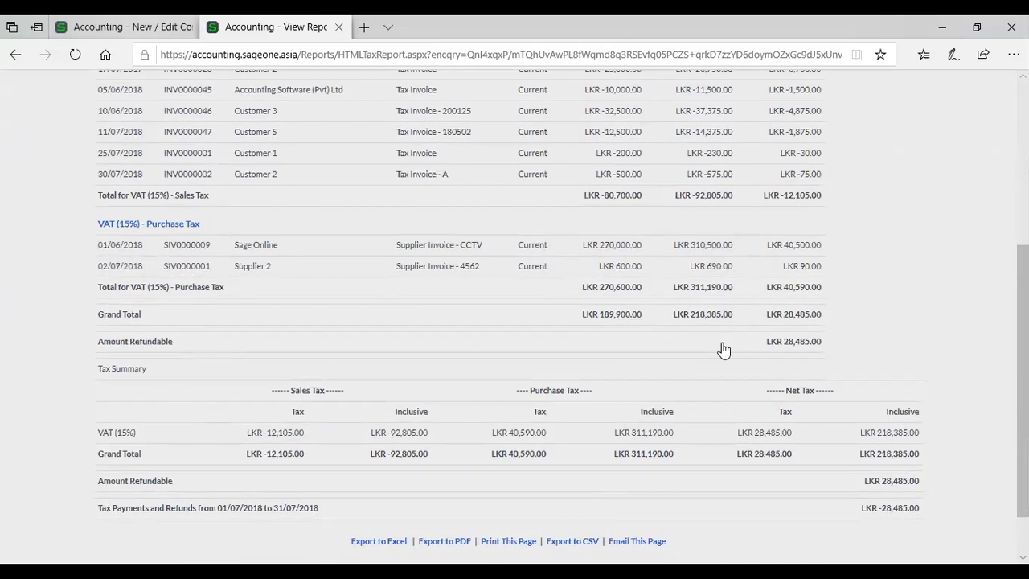
{"action": "scroll", "coordinate": [722, 348], "scroll_direction": "down", "scroll_amount": 1}
{"action": "scroll", "coordinate": [721, 349], "scroll_direction": "up", "scroll_amount": 5}
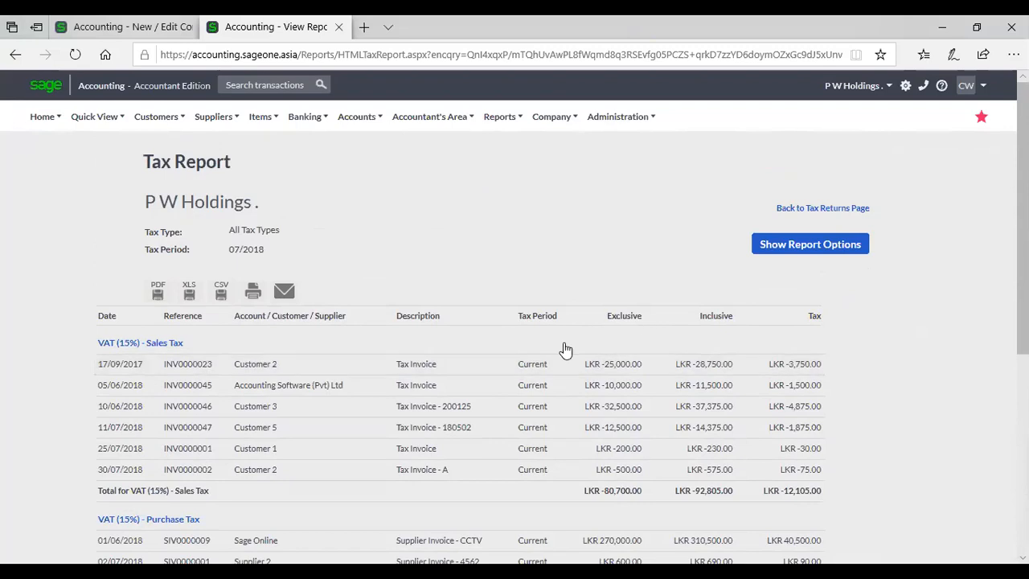
Return to the Company Settings browser tab and show the Statement Messages under Documents and Statements
{"action": "left_click", "coordinate": [157, 28]}
{"action": "mouse_move", "coordinate": [156, 116]}
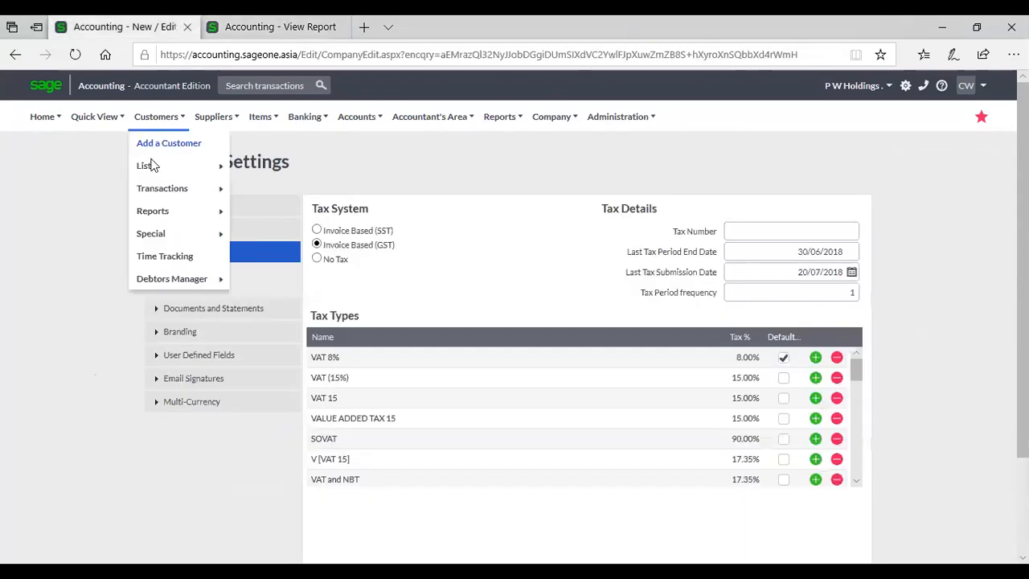
{"action": "left_click", "coordinate": [186, 310]}
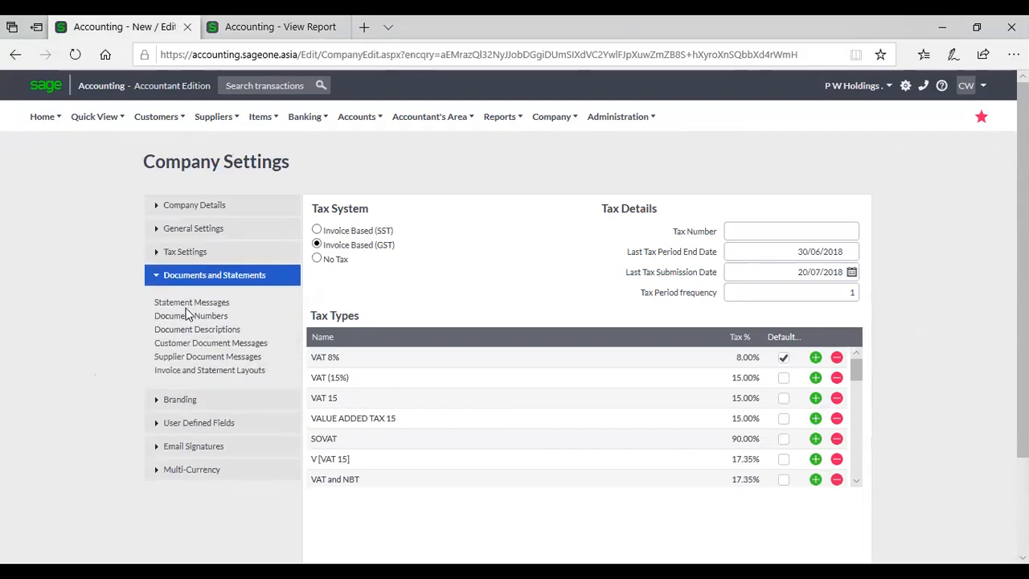
{"action": "left_click", "coordinate": [226, 304]}
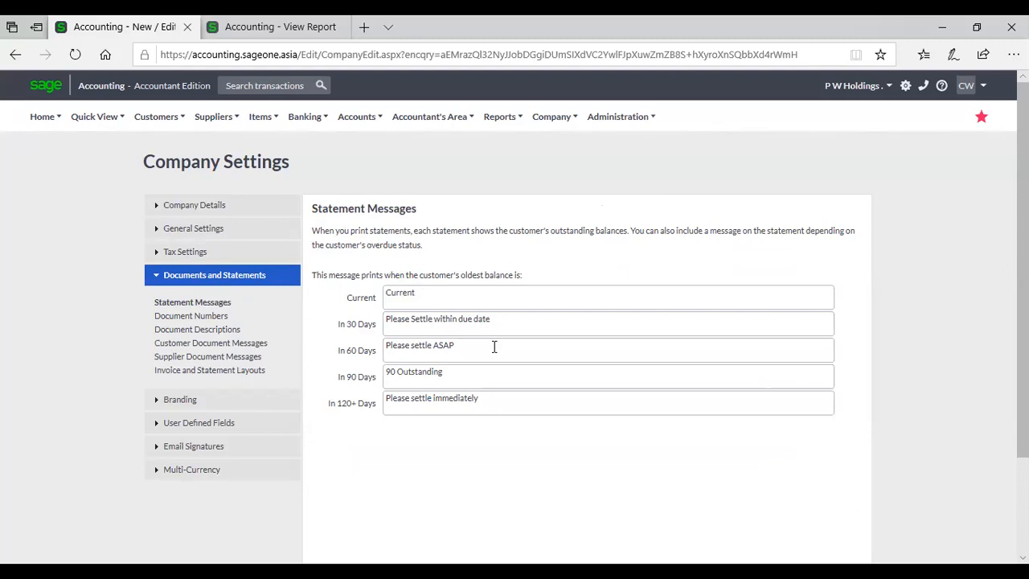
Switch back to the Tax Report browser tab and open the List of Customers there
{"action": "left_click", "coordinate": [276, 37]}
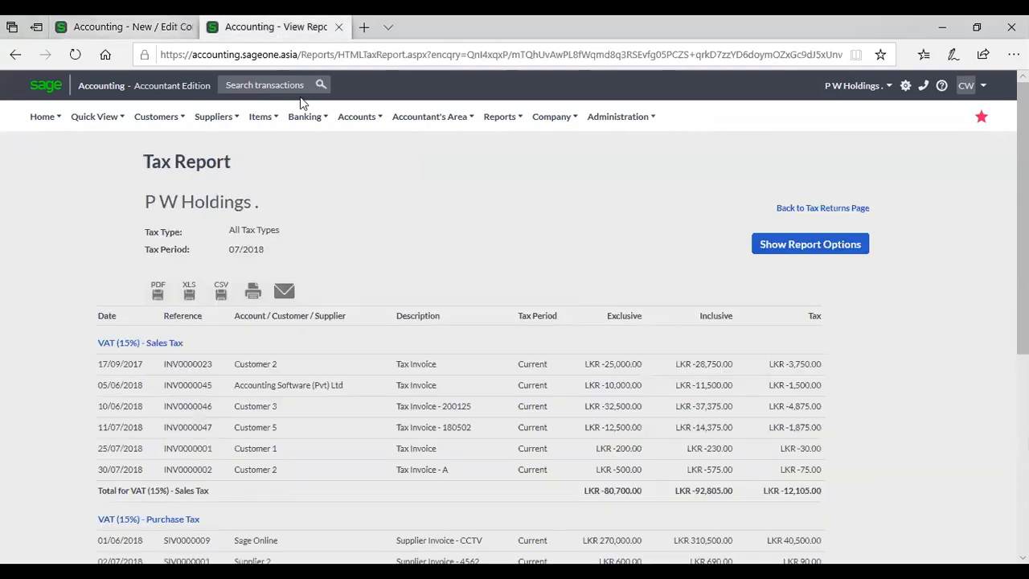
{"action": "left_click", "coordinate": [156, 118]}
{"action": "mouse_move", "coordinate": [160, 193]}
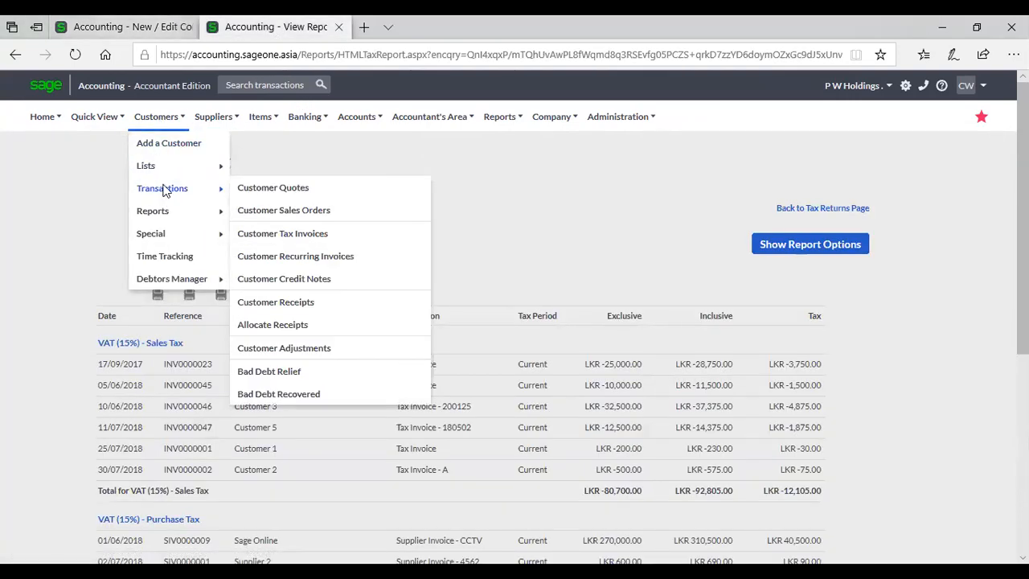
{"action": "mouse_move", "coordinate": [161, 168]}
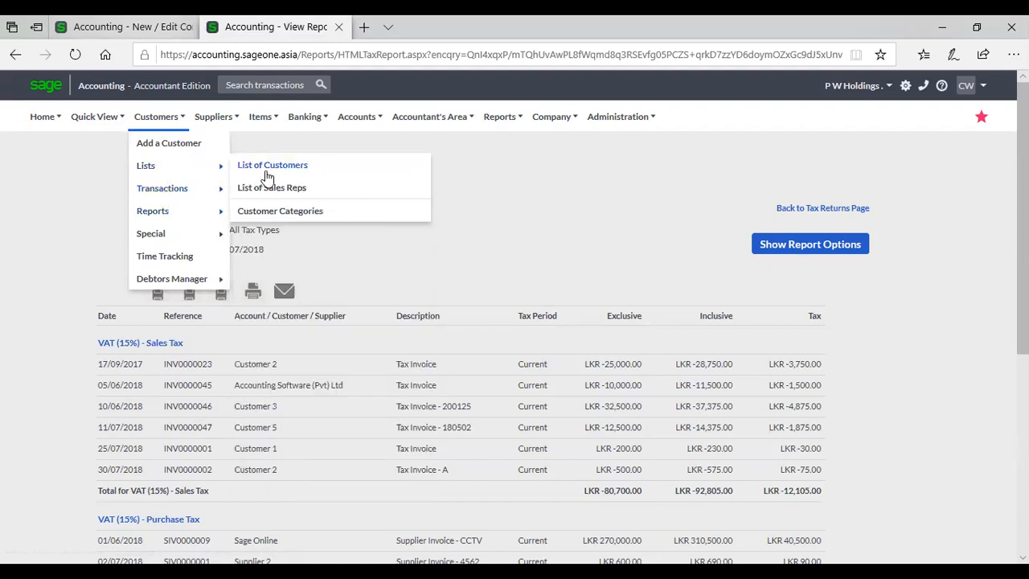
{"action": "left_click", "coordinate": [268, 172]}
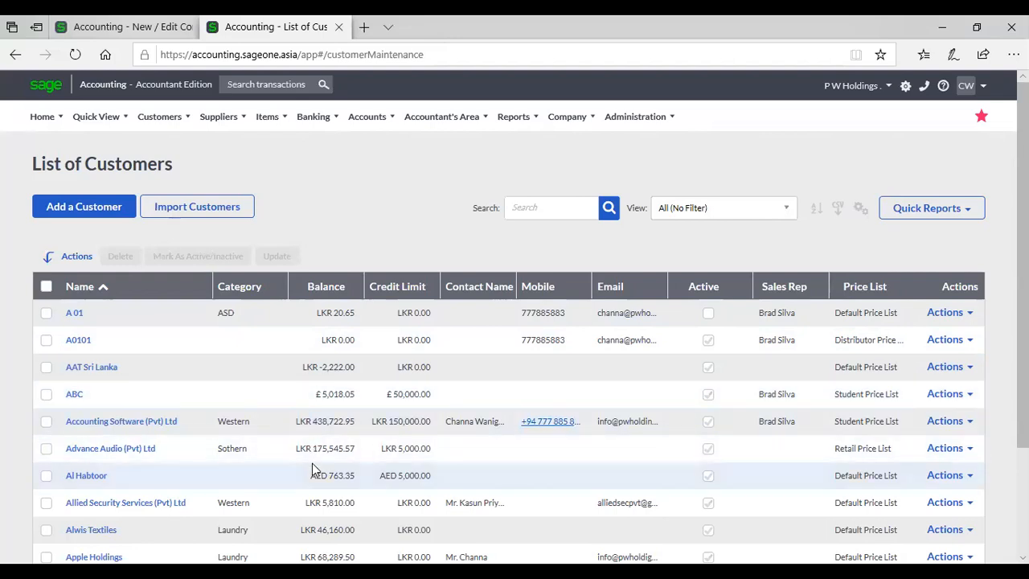
Open the Customer Statement report and set its customer range from Accounting Software (Pvt) Ltd to Advance Audio (Pvt) Ltd
{"action": "mouse_move", "coordinate": [172, 122]}
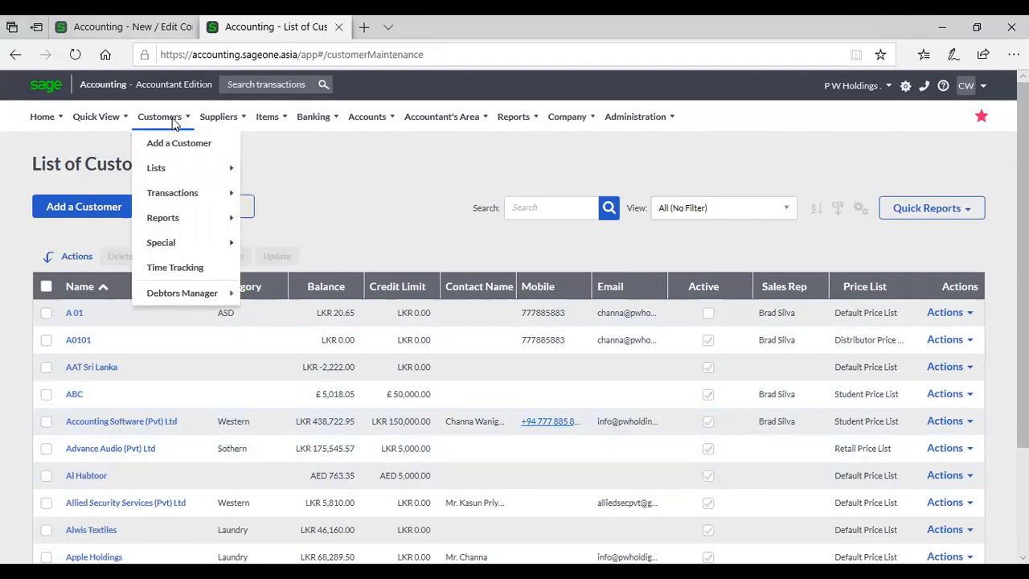
{"action": "mouse_move", "coordinate": [174, 242]}
{"action": "mouse_move", "coordinate": [172, 223]}
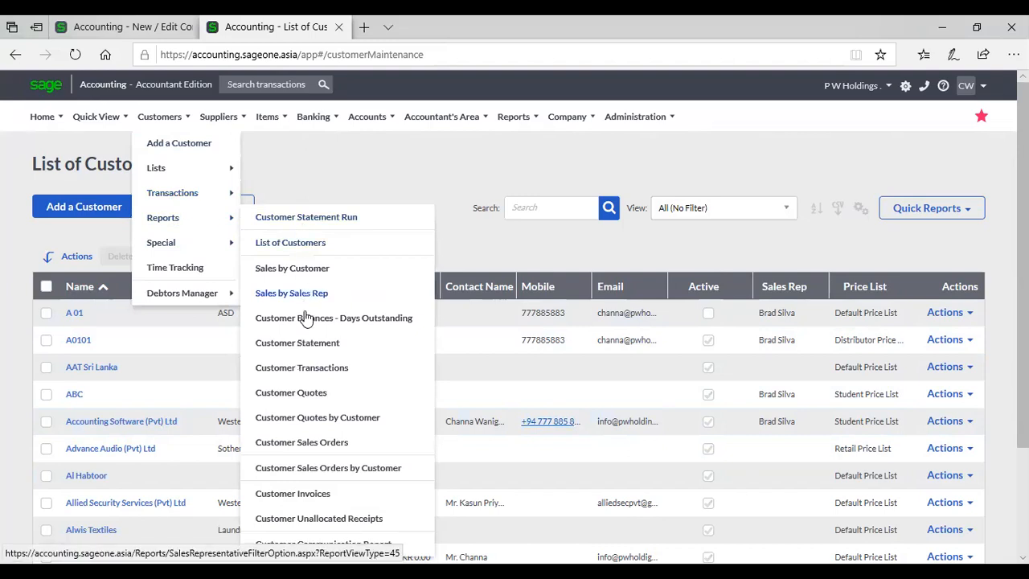
{"action": "left_click", "coordinate": [316, 345]}
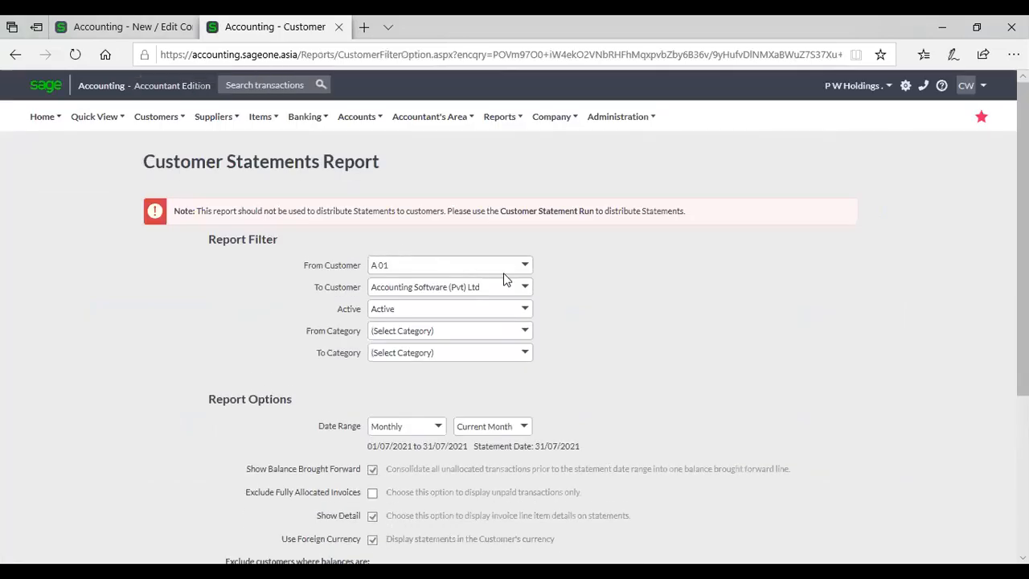
{"action": "left_click", "coordinate": [526, 267]}
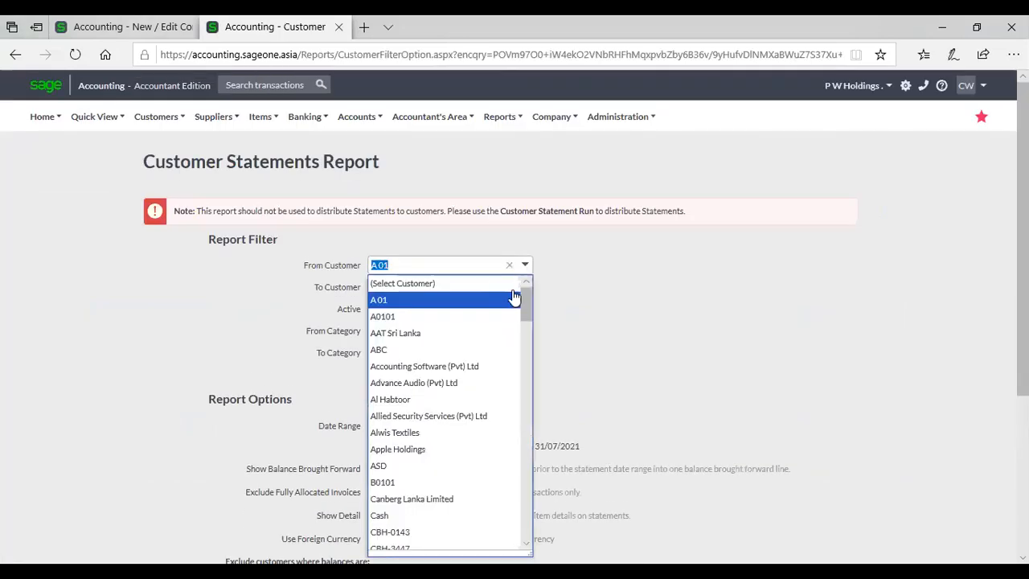
{"action": "left_click", "coordinate": [467, 372]}
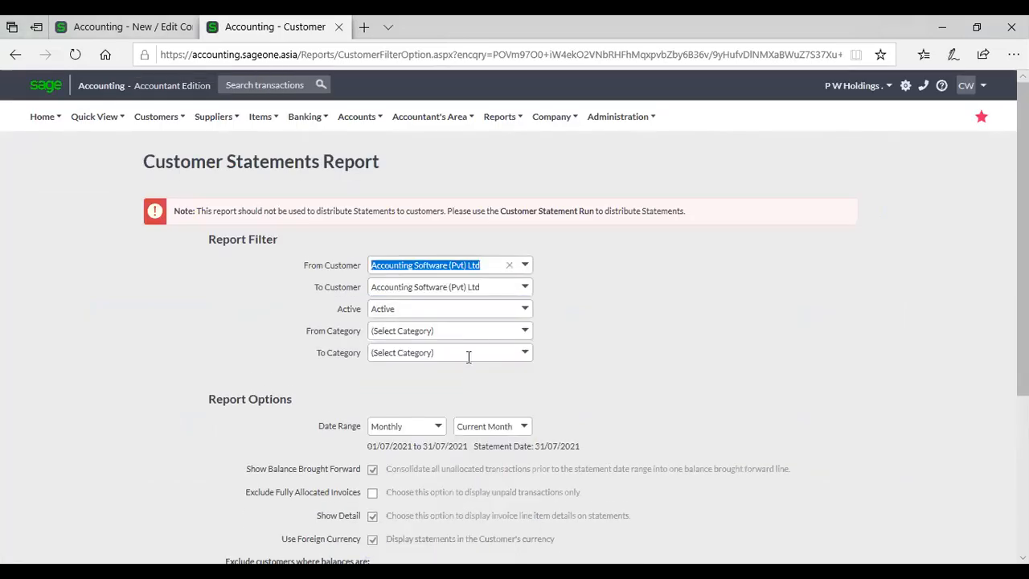
{"action": "left_click", "coordinate": [524, 291]}
{"action": "left_click", "coordinate": [526, 288]}
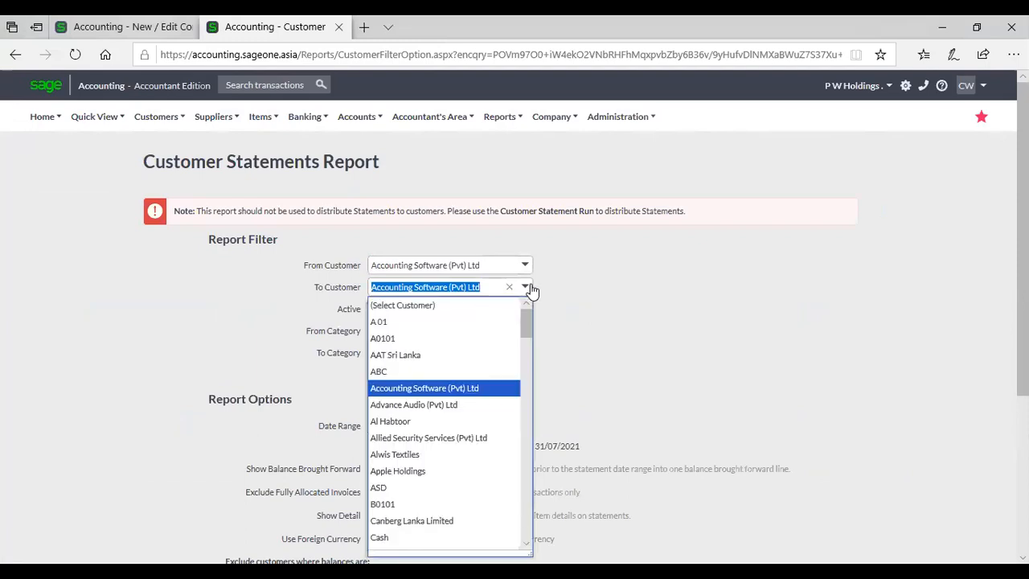
{"action": "left_click", "coordinate": [460, 406]}
View the Customer Statements Report for the current month and check the ageing and message at the statement's foot
{"action": "scroll", "coordinate": [696, 355], "scroll_direction": "down", "scroll_amount": 3}
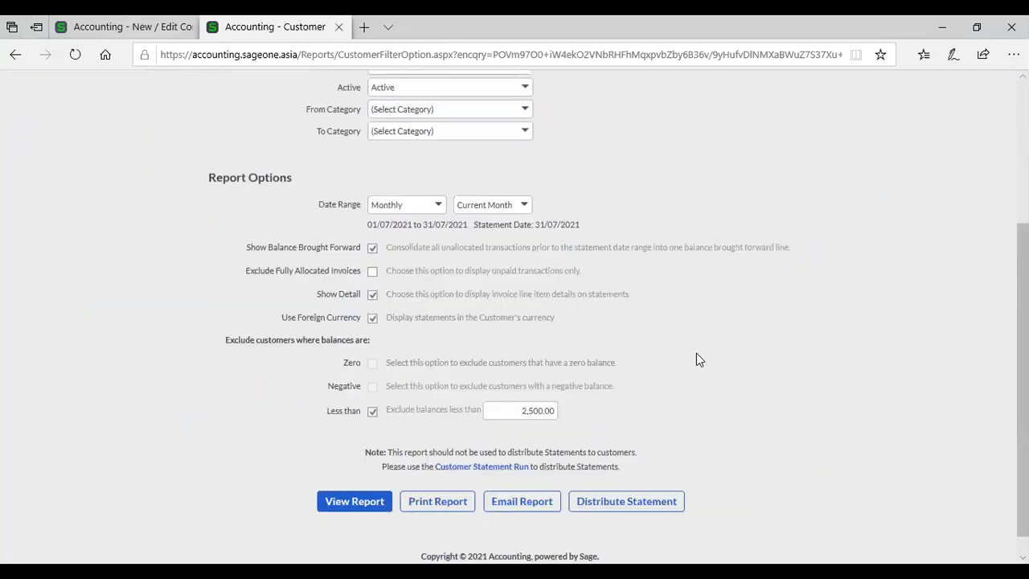
{"action": "left_click", "coordinate": [355, 502]}
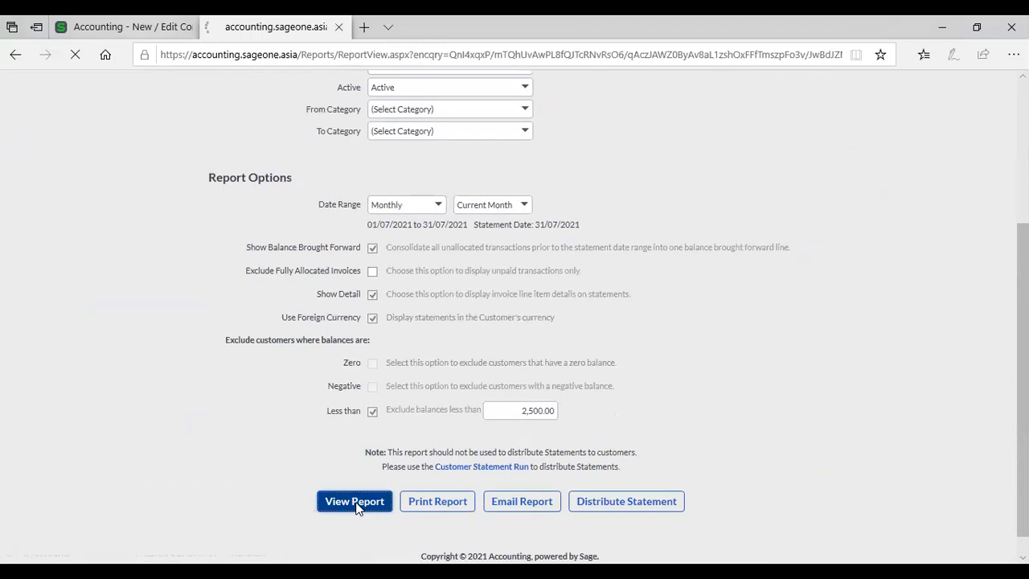
{"action": "scroll", "coordinate": [416, 376], "scroll_direction": "down", "scroll_amount": 6}
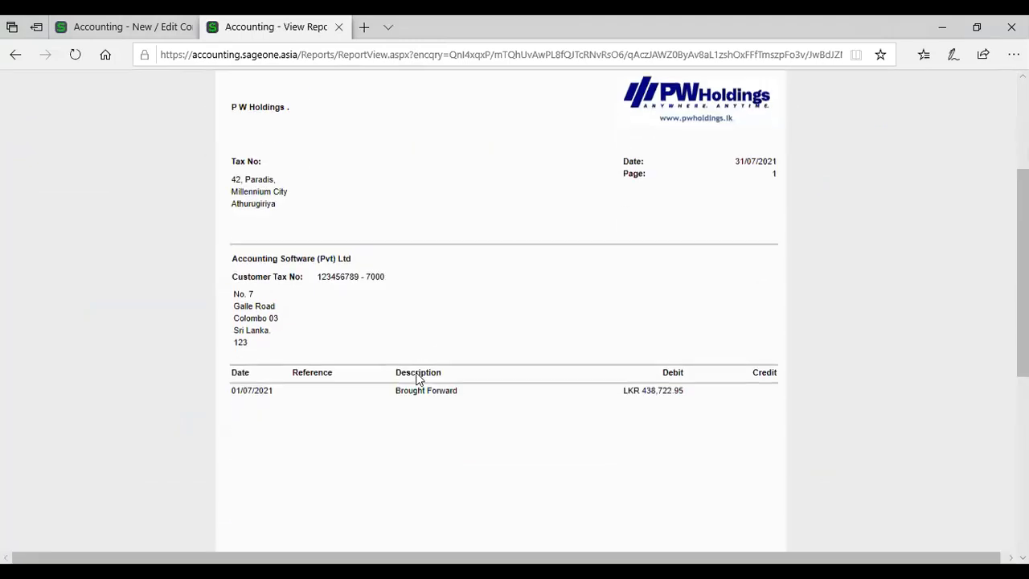
{"action": "scroll", "coordinate": [417, 372], "scroll_direction": "down", "scroll_amount": 2}
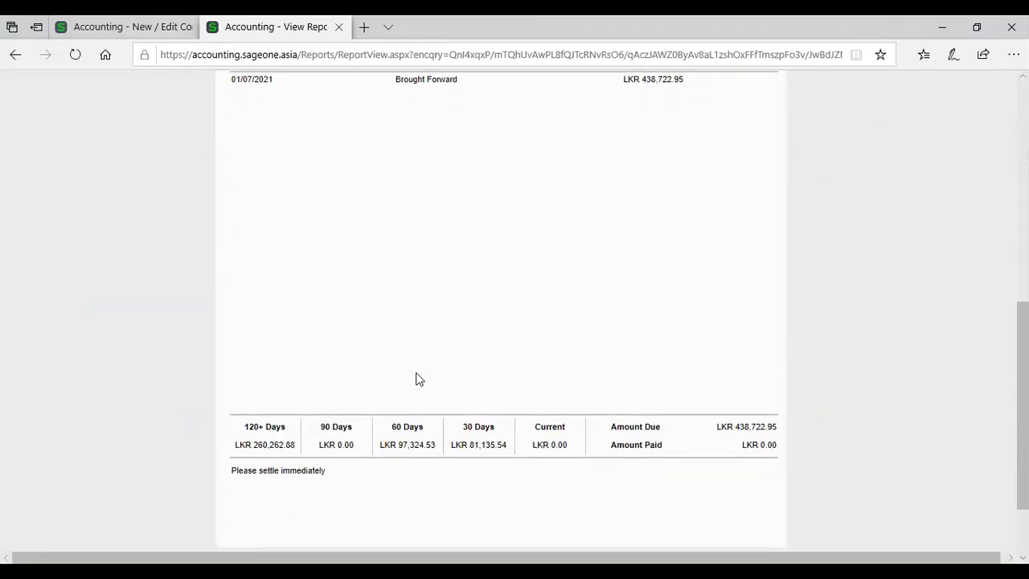
{"action": "scroll", "coordinate": [416, 379], "scroll_direction": "up", "scroll_amount": 8}
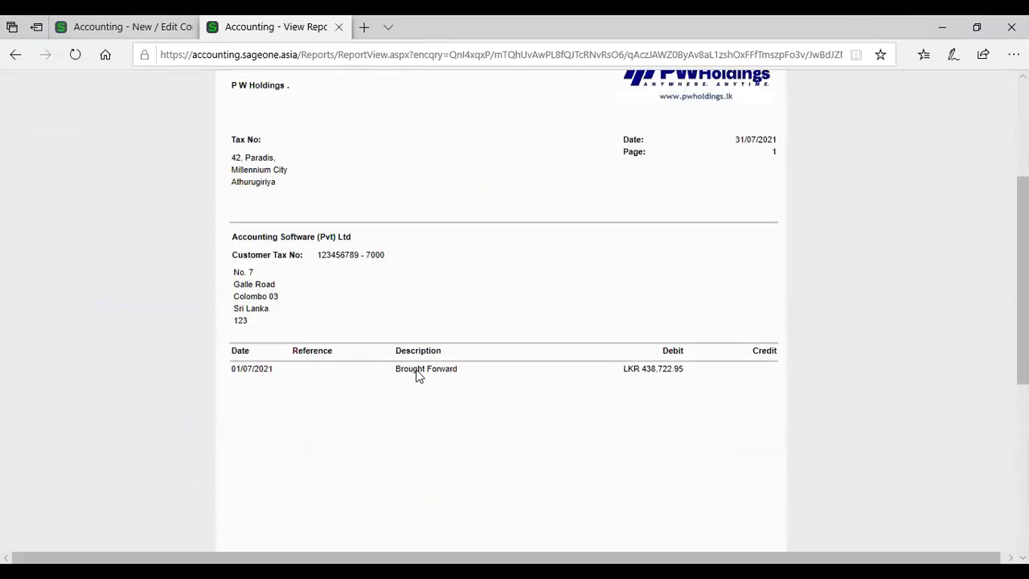
Check the message at the statement's foot and highlight the In 120+ Days message in the Company Settings browser tab
{"action": "scroll", "coordinate": [460, 330], "scroll_direction": "down", "scroll_amount": 10}
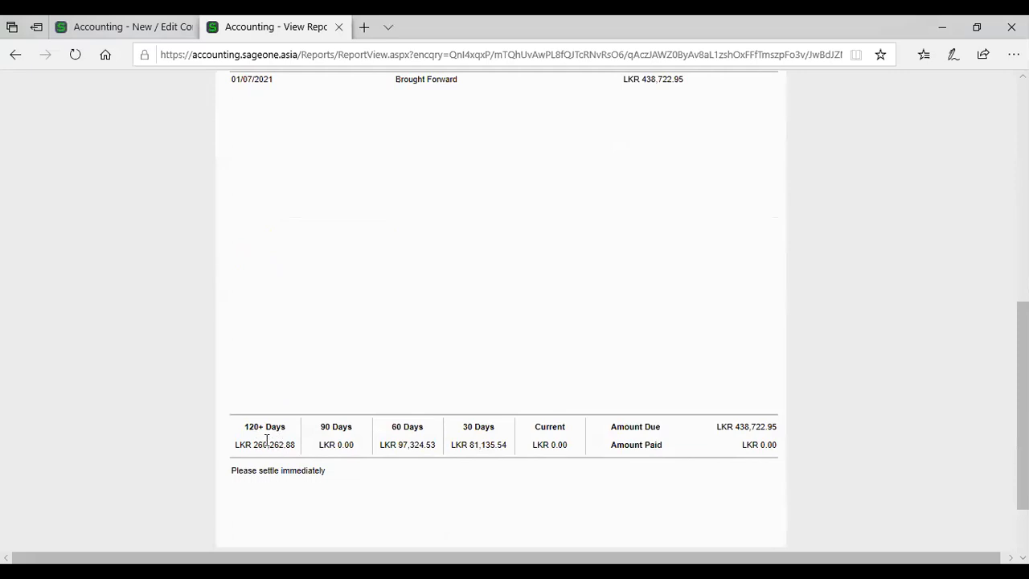
{"action": "left_click", "coordinate": [138, 27]}
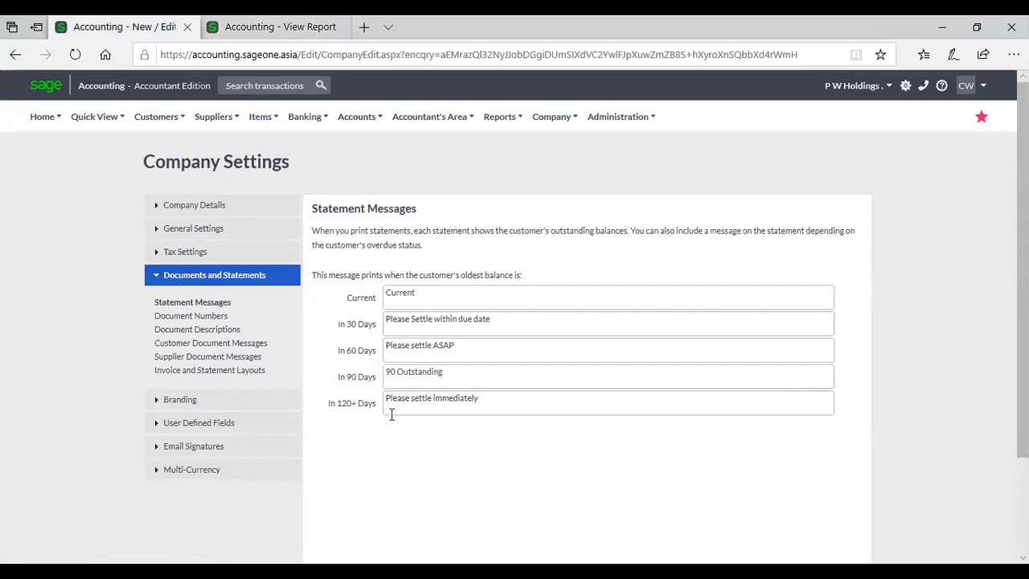
{"action": "double_click", "coordinate": [509, 401]}
{"action": "left_click", "coordinate": [509, 401]}
{"action": "left_click_drag", "start_coordinate": [509, 400], "coordinate": [384, 400]}
{"action": "left_click", "coordinate": [384, 400]}
{"action": "left_click_drag", "start_coordinate": [483, 401], "coordinate": [383, 400]}
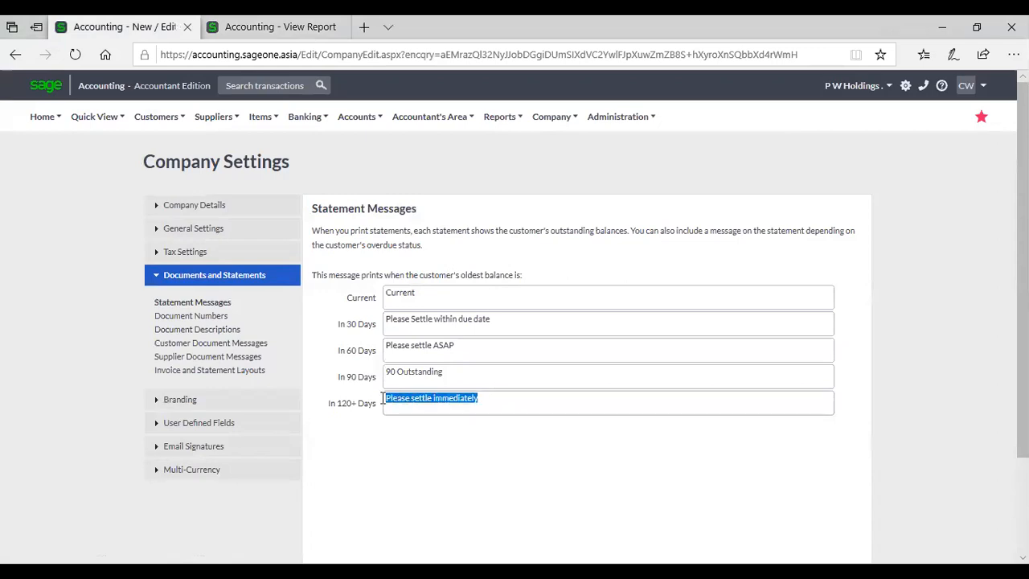
Return to the report browser tab and examine the Accounting Software (Pvt) Ltd statement from its header to its foot
{"action": "left_click", "coordinate": [252, 38]}
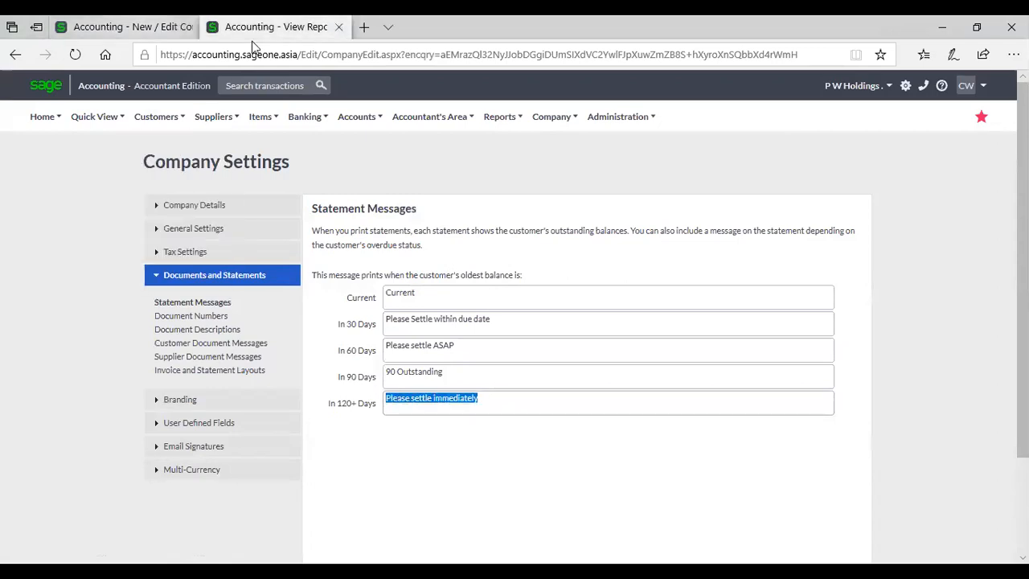
{"action": "scroll", "coordinate": [335, 285], "scroll_direction": "up", "scroll_amount": 10}
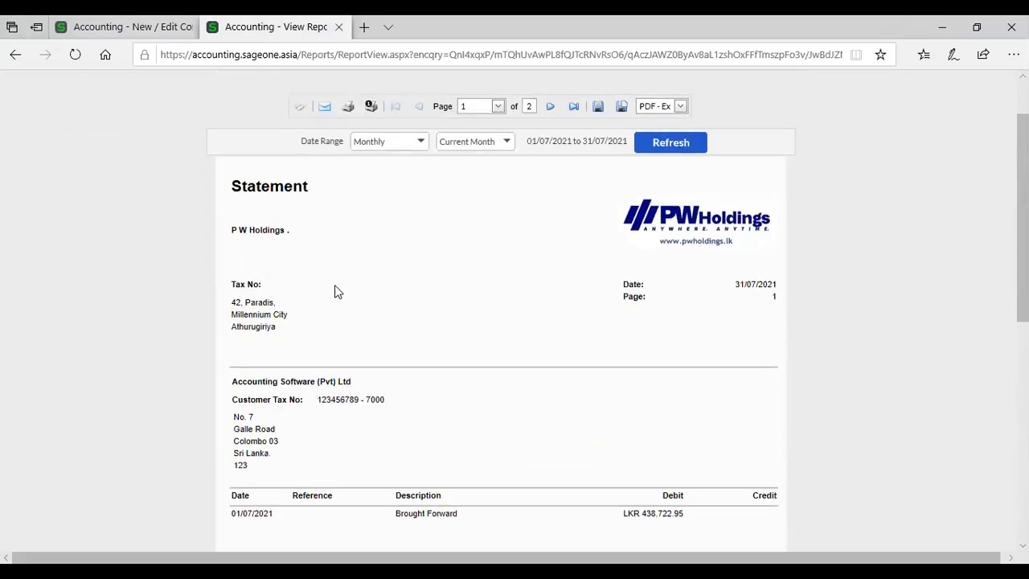
{"action": "scroll", "coordinate": [336, 292], "scroll_direction": "down", "scroll_amount": 10}
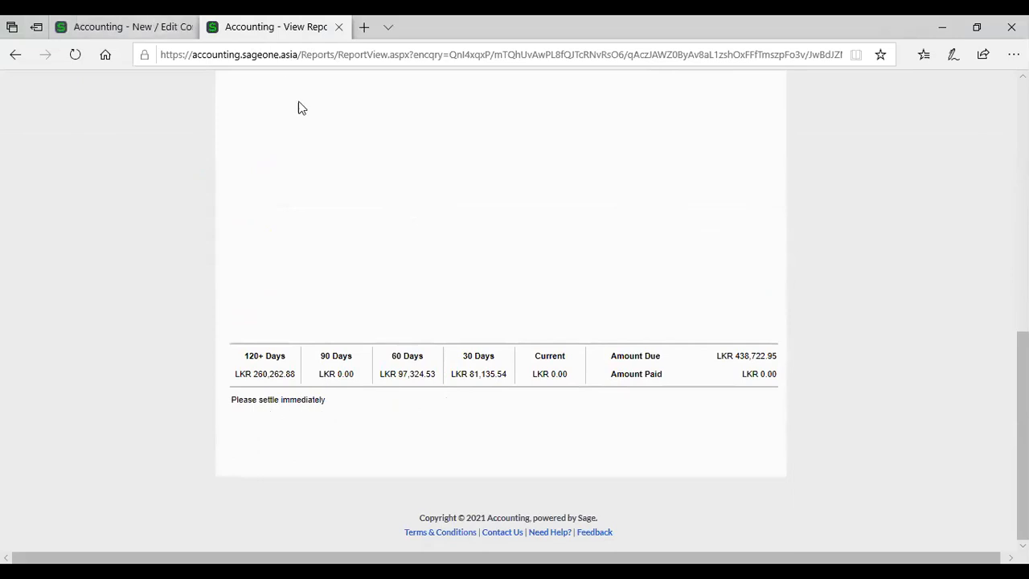
{"action": "scroll", "coordinate": [611, 227], "scroll_direction": "up", "scroll_amount": 5}
{"action": "scroll", "coordinate": [611, 226], "scroll_direction": "up", "scroll_amount": 4}
Go to the report's second page and check the ageing and message on the Advance Audio (Pvt) Ltd statement
{"action": "left_click", "coordinate": [551, 181]}
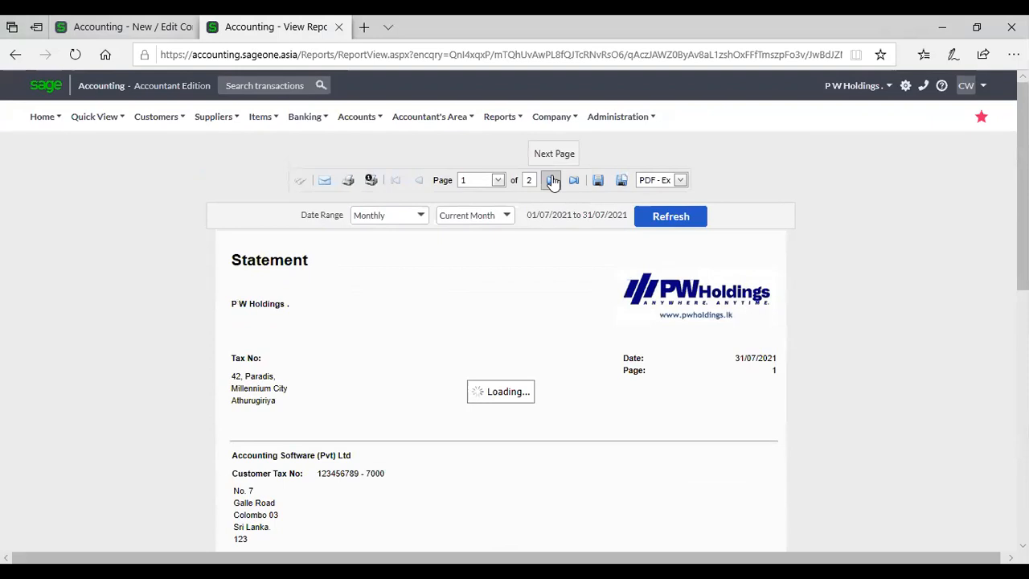
{"action": "scroll", "coordinate": [552, 178], "scroll_direction": "down", "scroll_amount": 6}
{"action": "scroll", "coordinate": [552, 182], "scroll_direction": "up", "scroll_amount": 6}
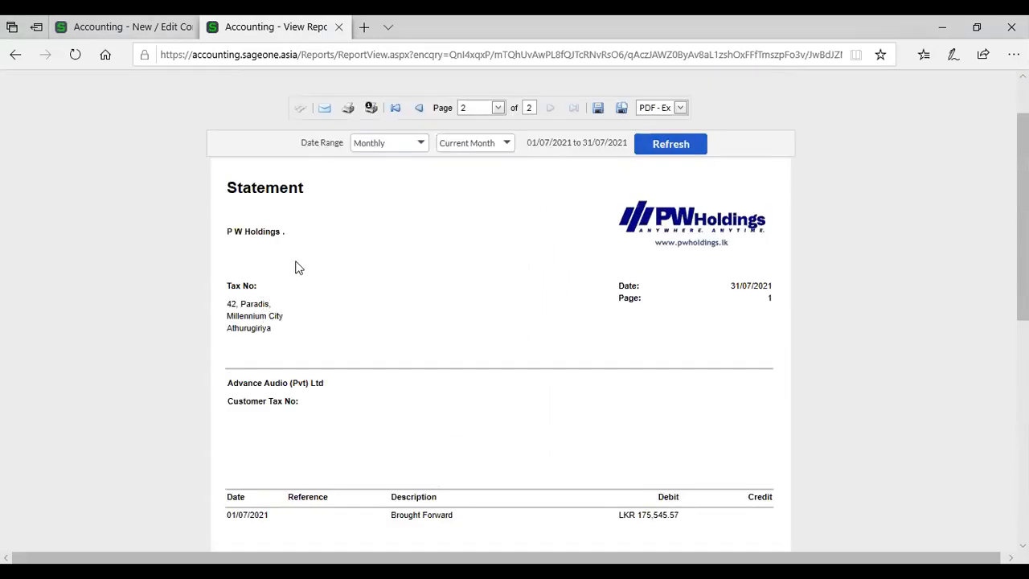
{"action": "scroll", "coordinate": [285, 302], "scroll_direction": "down", "scroll_amount": 8}
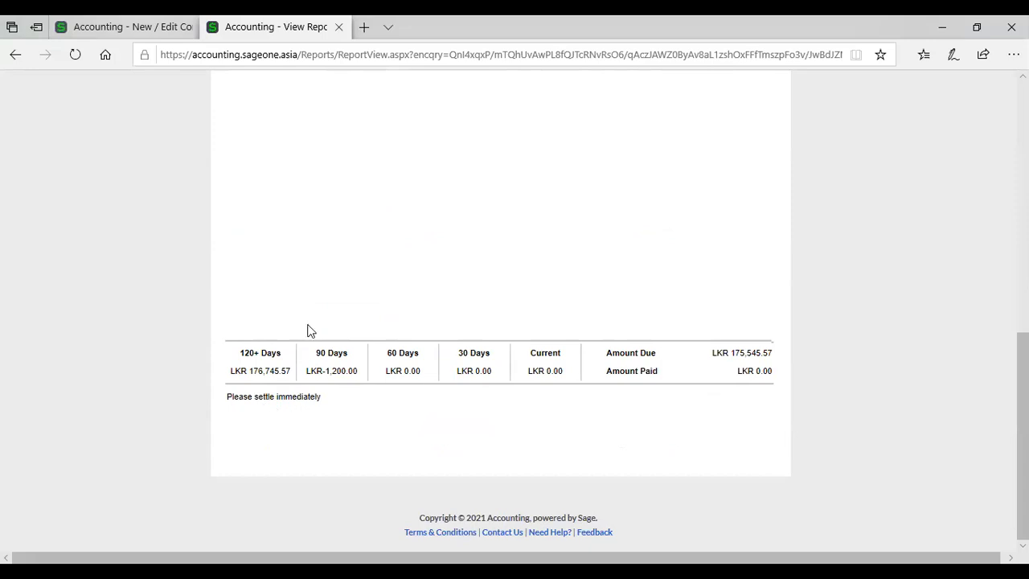
{"action": "scroll", "coordinate": [304, 297], "scroll_direction": "up", "scroll_amount": 8}
{"action": "scroll", "coordinate": [311, 317], "scroll_direction": "down", "scroll_amount": 1}
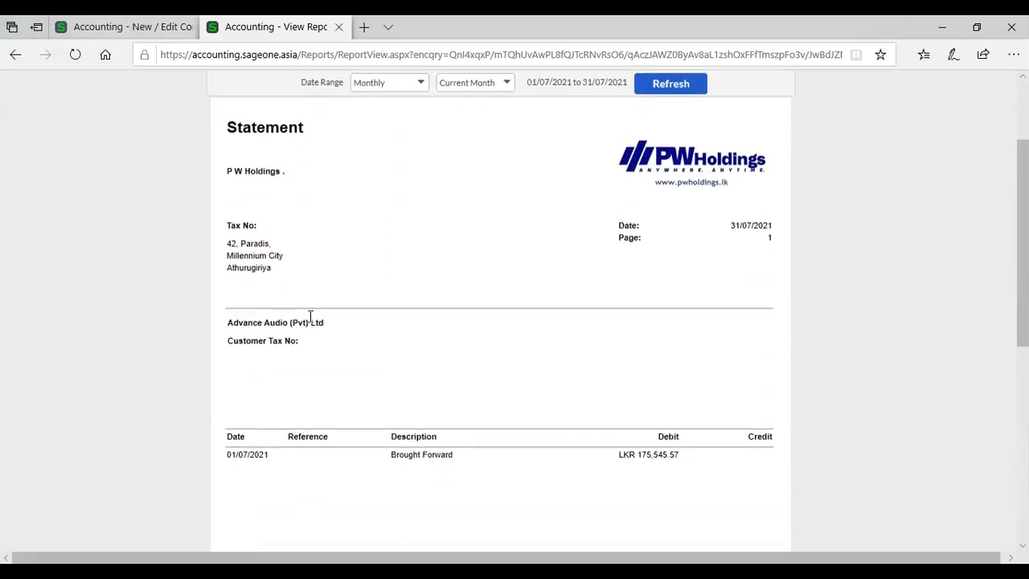
{"action": "scroll", "coordinate": [310, 318], "scroll_direction": "down", "scroll_amount": 5}
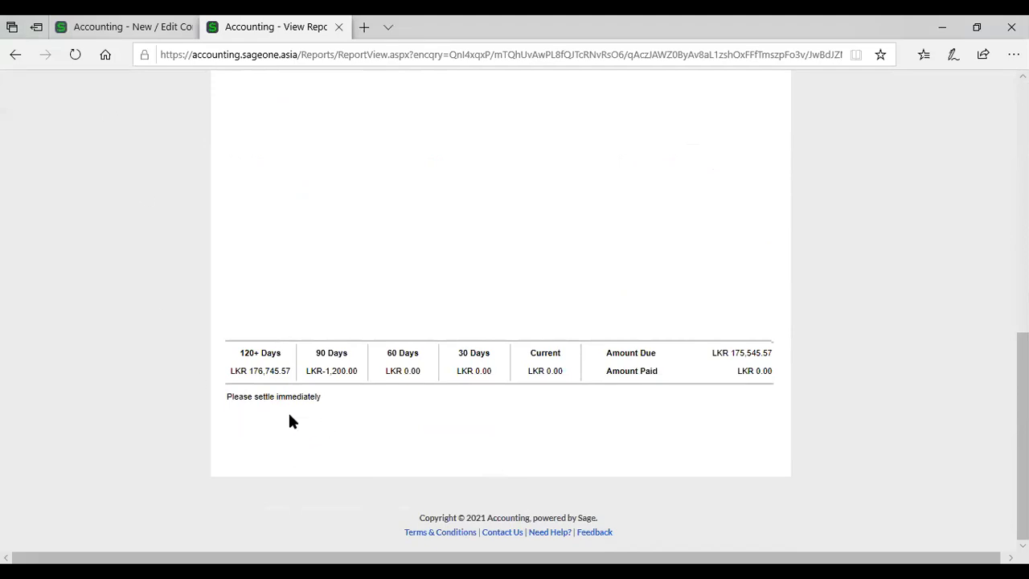
Review the Document Numbers list in the Company Settings browser tab and open the Customer Invoice's new document number for editing
{"action": "left_click", "coordinate": [149, 34]}
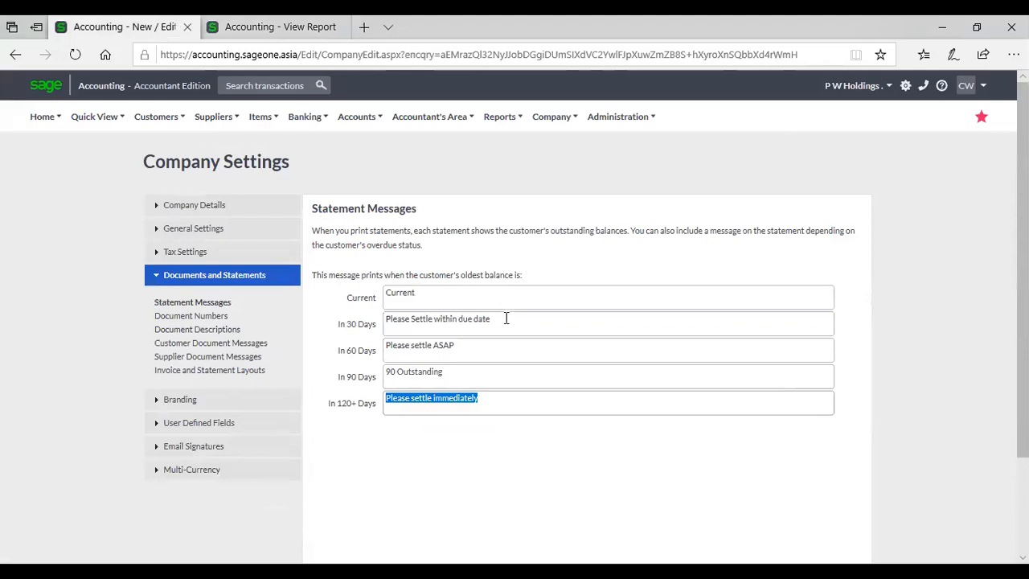
{"action": "left_click", "coordinate": [196, 316]}
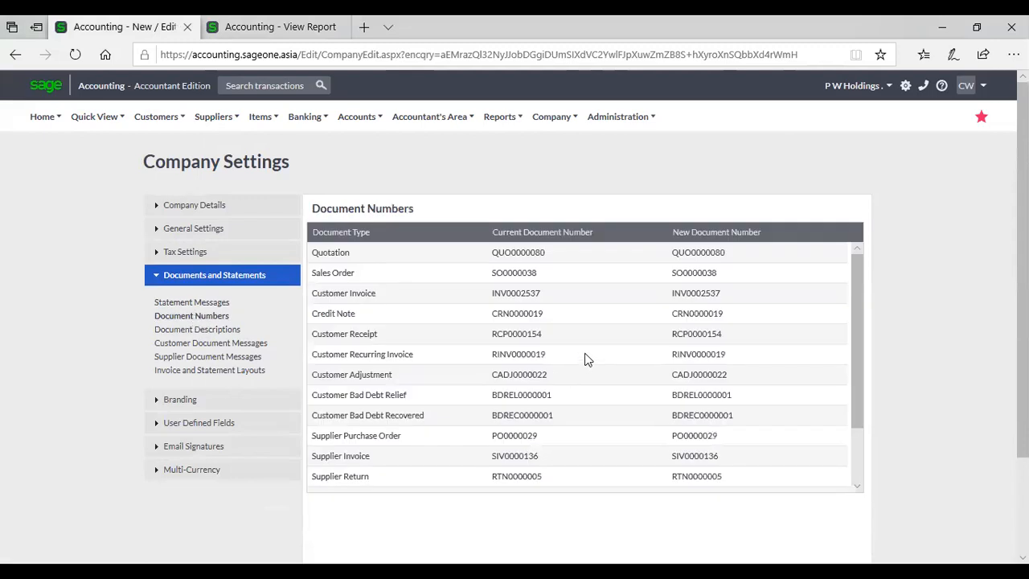
{"action": "scroll", "coordinate": [579, 342], "scroll_direction": "down", "scroll_amount": 2}
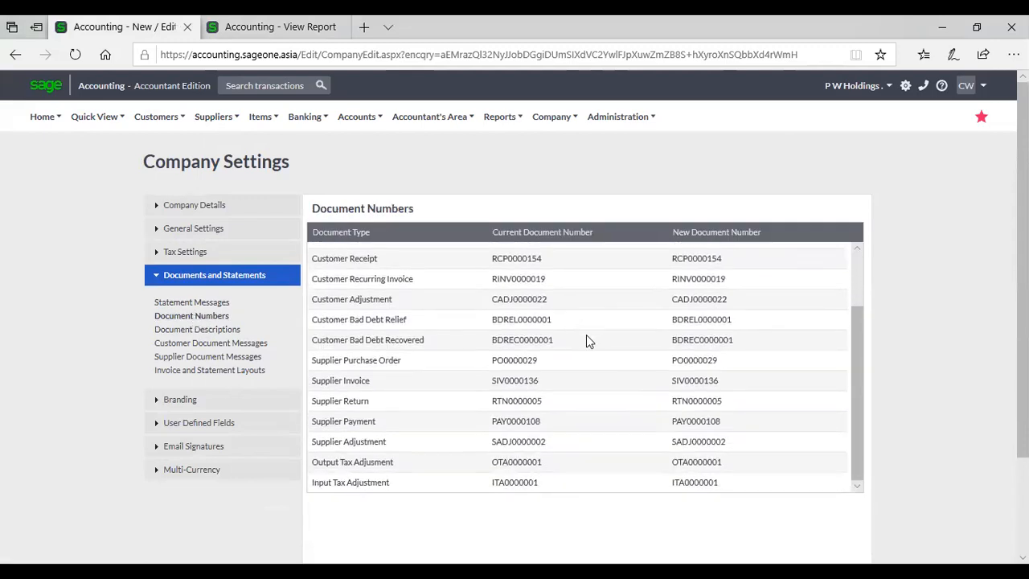
{"action": "scroll", "coordinate": [586, 341], "scroll_direction": "up", "scroll_amount": 2}
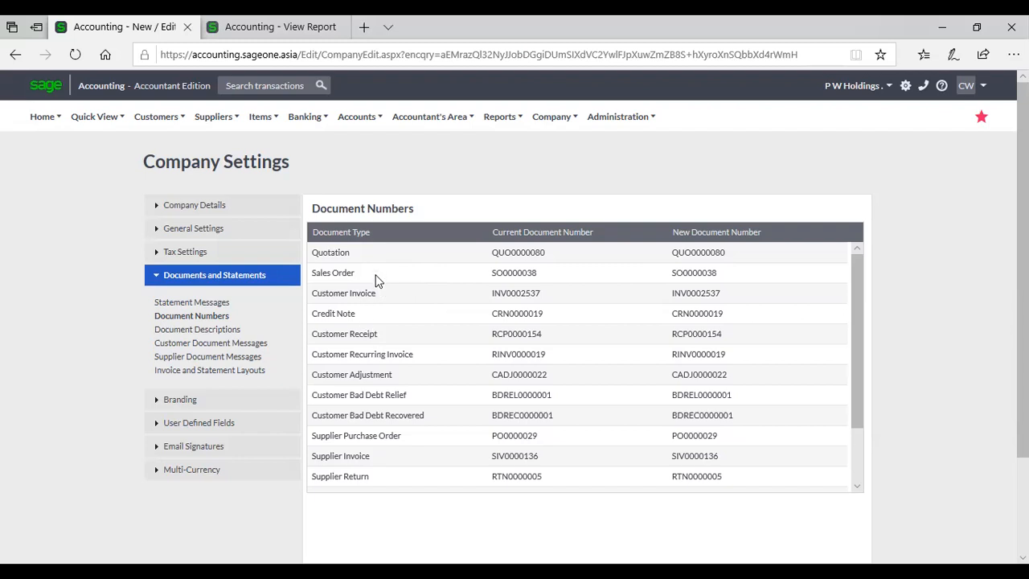
{"action": "scroll", "coordinate": [380, 386], "scroll_direction": "down", "scroll_amount": 5}
{"action": "scroll", "coordinate": [379, 345], "scroll_direction": "up", "scroll_amount": 1}
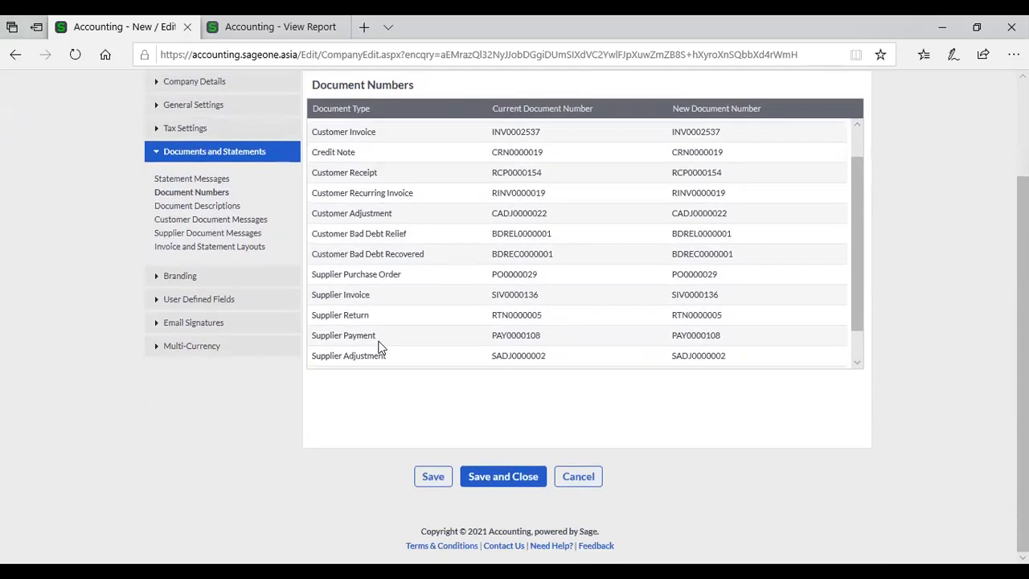
{"action": "scroll", "coordinate": [807, 346], "scroll_direction": "up", "scroll_amount": 2}
{"action": "scroll", "coordinate": [793, 336], "scroll_direction": "up", "scroll_amount": 3}
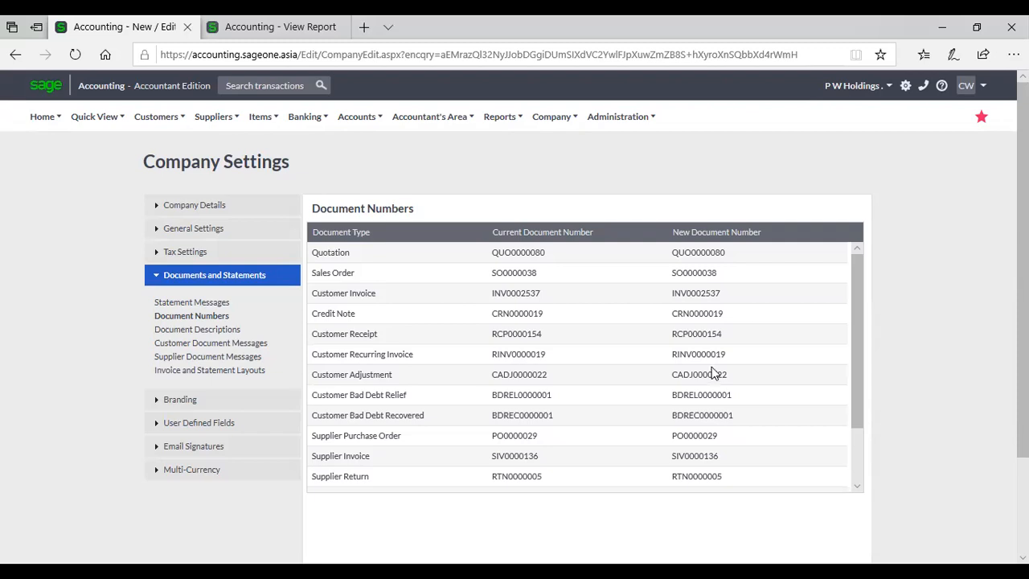
{"action": "left_click", "coordinate": [693, 296]}
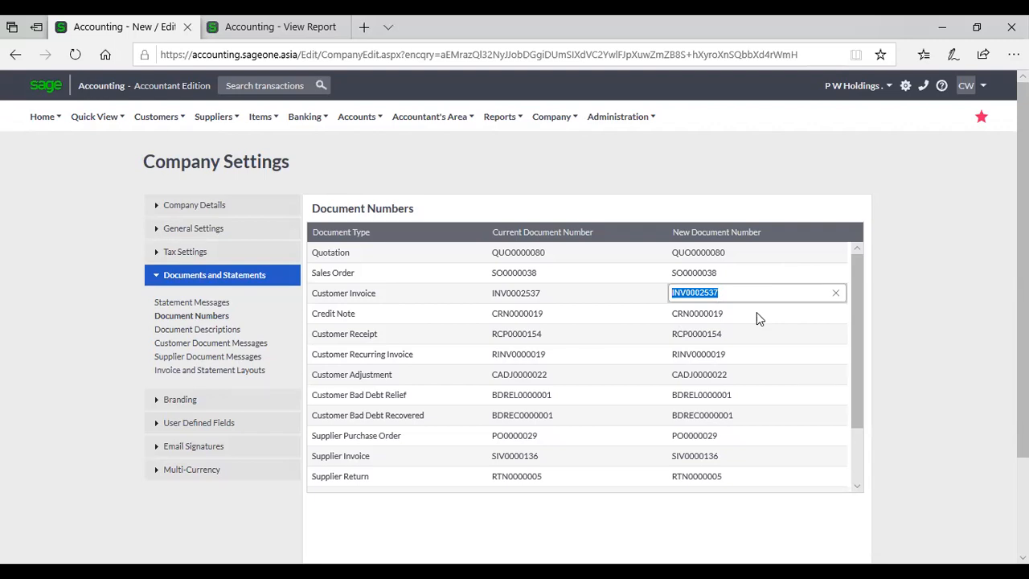
Switch to the report browser tab, open the Customer Tax Invoices and add a tax invoice to view its Document No. field
{"action": "left_click", "coordinate": [262, 60]}
{"action": "scroll", "coordinate": [240, 208], "scroll_direction": "up", "scroll_amount": 1}
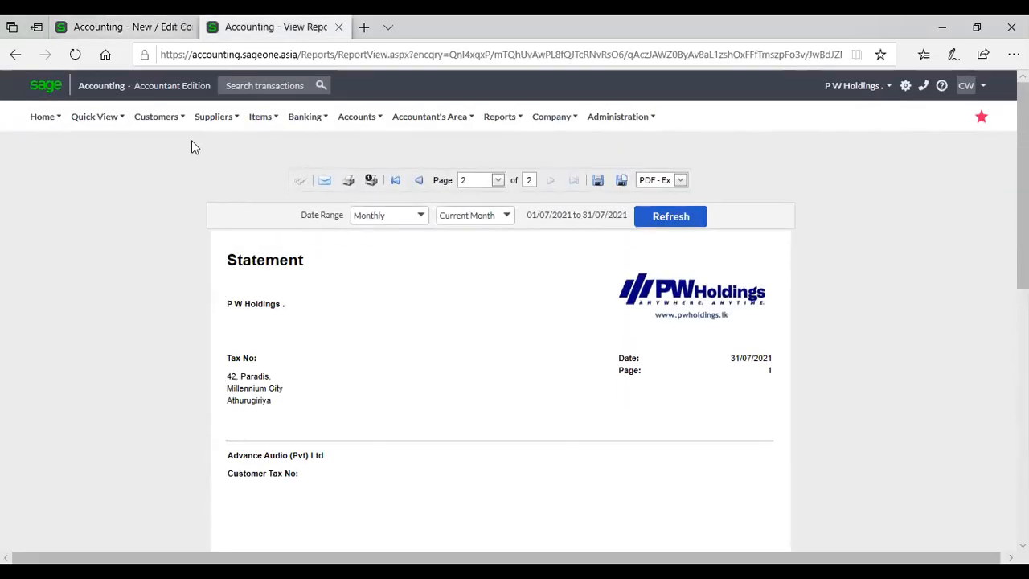
{"action": "mouse_move", "coordinate": [162, 117]}
{"action": "mouse_move", "coordinate": [174, 189]}
{"action": "left_click", "coordinate": [266, 239]}
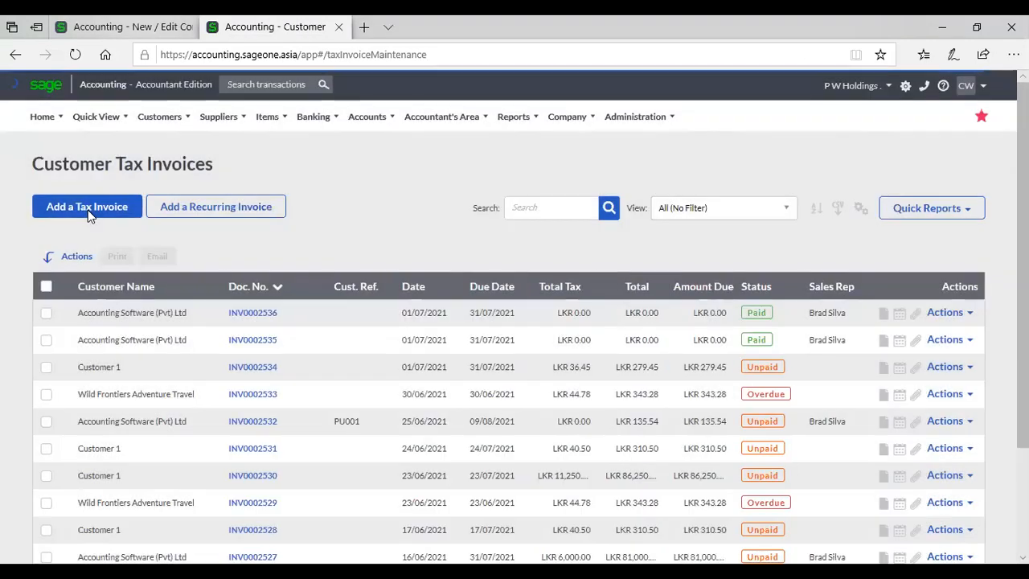
{"action": "left_click", "coordinate": [90, 213]}
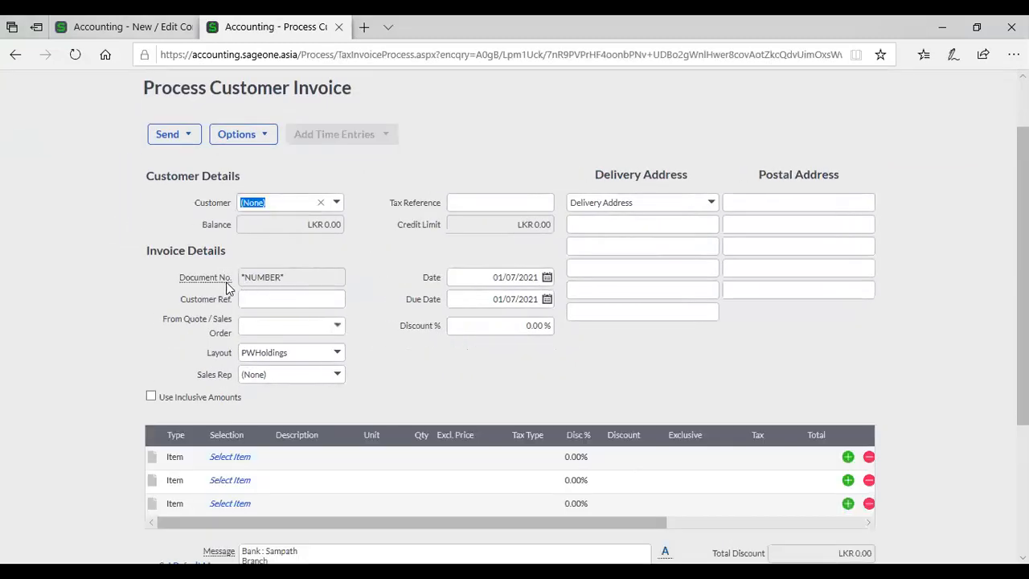
{"action": "mouse_move", "coordinate": [214, 278]}
Go back to the Company Settings browser tab and select the Customer Invoice's new document number
{"action": "left_click", "coordinate": [105, 28]}
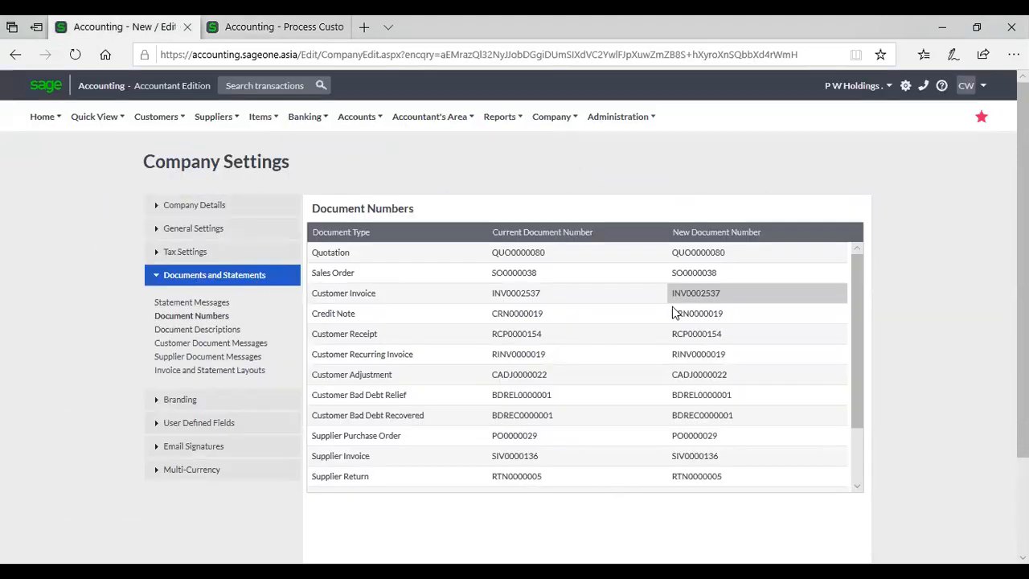
{"action": "left_click", "coordinate": [734, 302]}
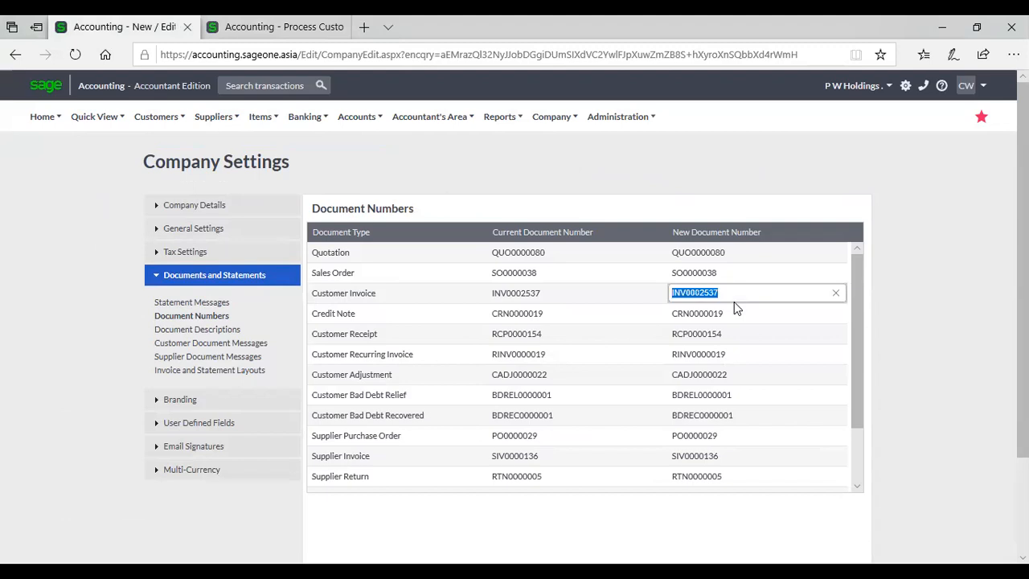
{"action": "left_click", "coordinate": [164, 16]}
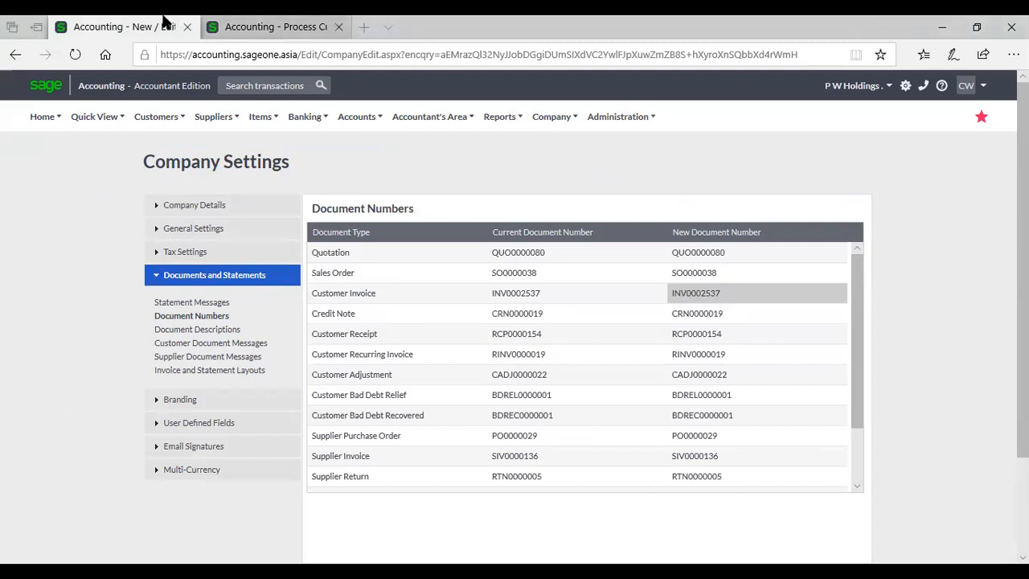
In the invoice browser tab, open the Customer Quotes list and add a quote to view its Document No. field
{"action": "left_click", "coordinate": [269, 27]}
{"action": "left_click", "coordinate": [156, 116]}
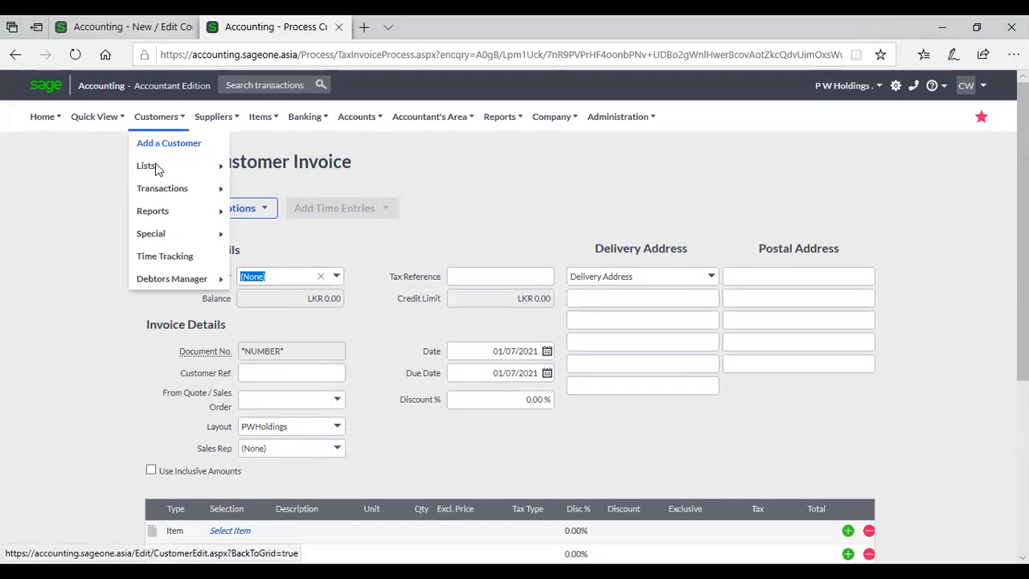
{"action": "mouse_move", "coordinate": [201, 188]}
{"action": "left_click", "coordinate": [252, 190]}
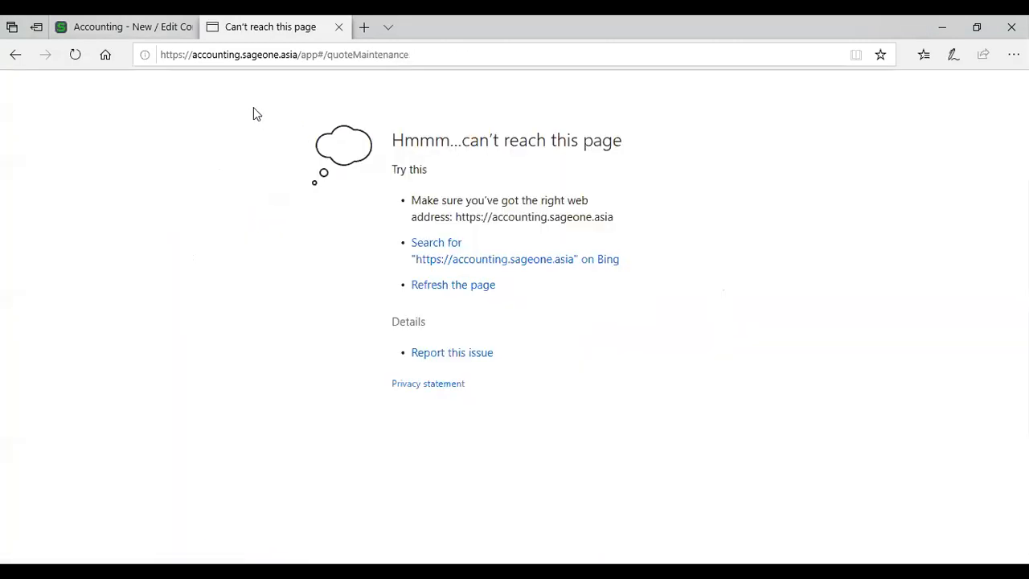
{"action": "left_click", "coordinate": [75, 54]}
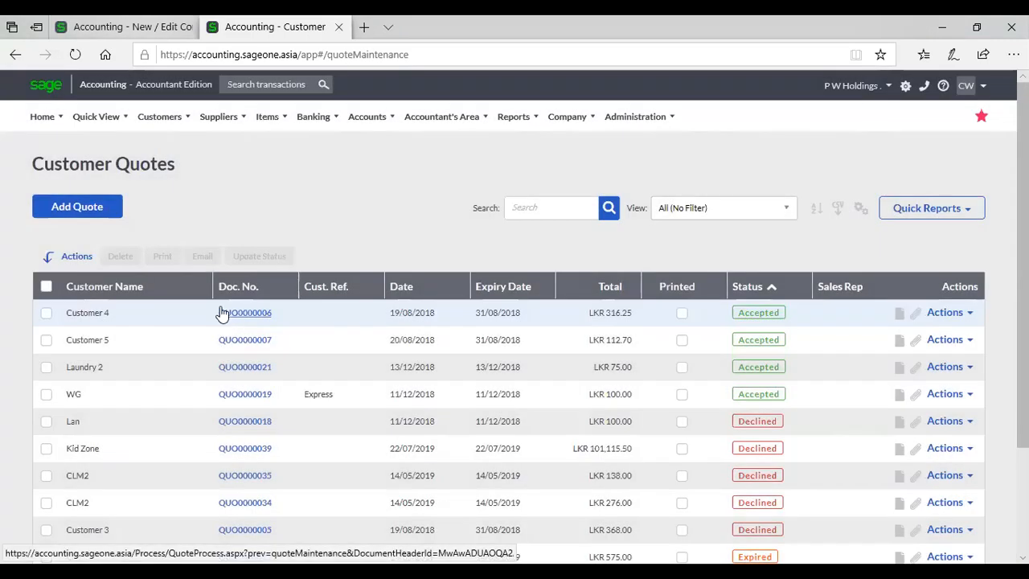
{"action": "left_click", "coordinate": [104, 217]}
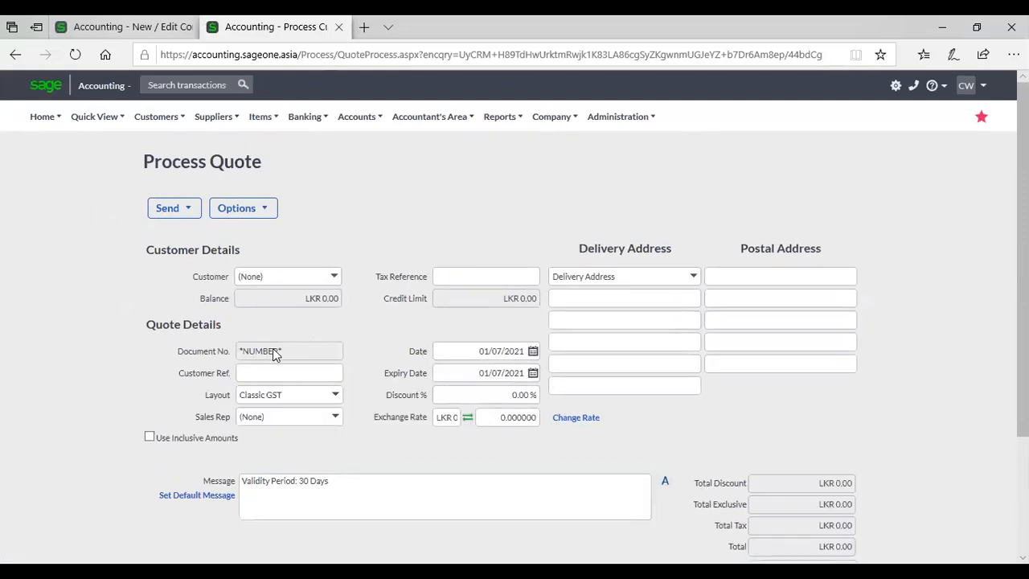
Return to the Company Settings browser tab and look through the Document Numbers list again
{"action": "left_click", "coordinate": [137, 27]}
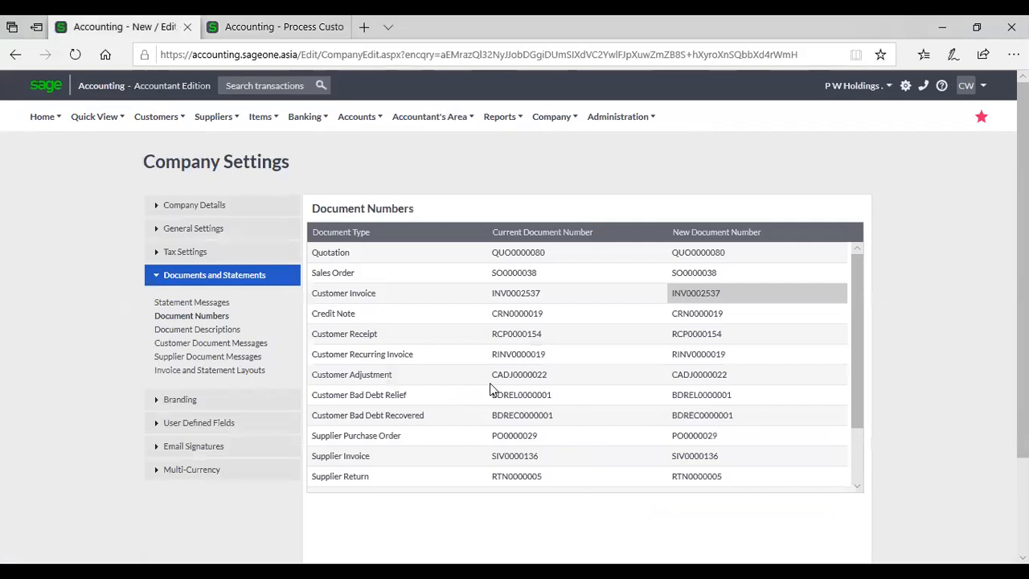
{"action": "scroll", "coordinate": [490, 386], "scroll_direction": "down", "scroll_amount": 2}
{"action": "scroll", "coordinate": [488, 386], "scroll_direction": "up", "scroll_amount": 2}
Try out alternative numbering for the Customer Invoice's new document number
{"action": "left_click", "coordinate": [717, 298]}
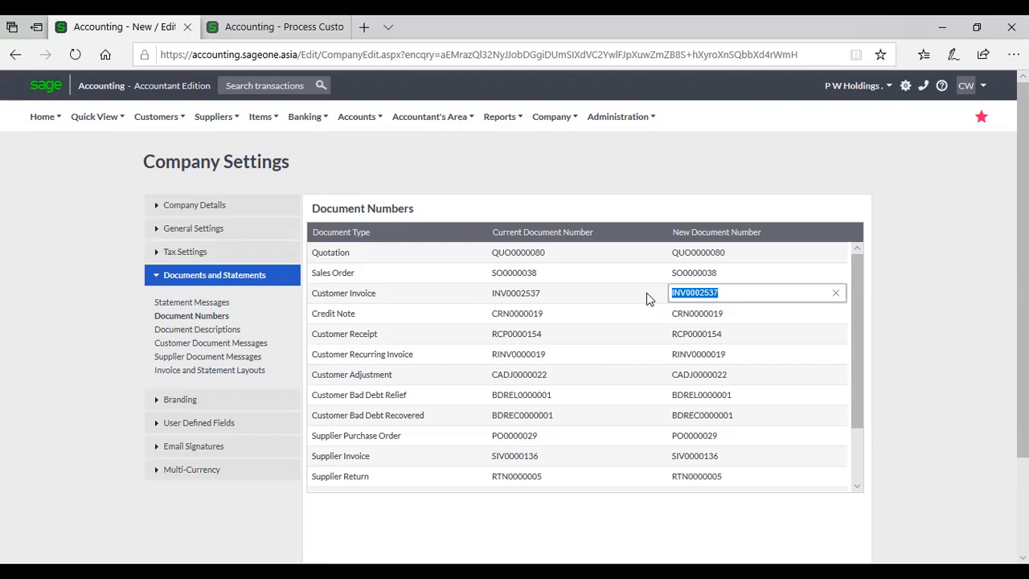
{"action": "type", "text": "100"}
{"action": "key", "text": "BackSpace"}
{"action": "type", "text": "001"}
{"action": "key", "text": "BackSpace"}
{"action": "type", "text": "001"}
{"action": "left_click_drag", "start_coordinate": [703, 294], "coordinate": [662, 294]}
{"action": "type", "text": "2"}
{"action": "type", "text": "001"}
{"action": "key", "text": "Left"}
{"action": "key", "text": "Left"}
{"action": "key", "text": "Left"}
{"action": "key", "text": "BackSpace"}
{"action": "type", "text": "108"}
{"action": "key", "text": "shift+Left"}
{"action": "key", "text": "shift+Left"}
{"action": "key", "text": "Right"}
{"action": "key", "text": "Right"}
{"action": "key", "text": "Right"}
{"action": "key", "text": "Right"}
{"action": "key", "text": "Left"}
{"action": "key", "text": "Left"}
{"action": "key", "text": "Left"}
{"action": "key", "text": "Right"}
{"action": "key", "text": "Right"}
{"action": "key", "text": "Right"}
{"action": "key", "text": "Left"}
{"action": "key", "text": "Left"}
{"action": "key", "text": "Left"}
{"action": "key", "text": "Left"}
{"action": "key", "text": "Right"}
{"action": "key", "text": "Right"}
{"action": "key", "text": "Right"}
{"action": "key", "text": "shift+Left"}
{"action": "key", "text": "shift+Left"}
{"action": "key", "text": "shift+Left"}
{"action": "key", "text": "shift+Left"}
{"action": "key", "text": "shift+Left"}
{"action": "key", "text": "shift+Left"}
{"action": "key", "text": "shift+Left"}
{"action": "key", "text": "shift+Left"}
{"action": "key", "text": "shift+Left"}
Set the Customer Invoice's new document number to INV0002537 and save the company settings
{"action": "type", "text": "INV0002537"}
{"action": "scroll", "coordinate": [581, 402], "scroll_direction": "down", "scroll_amount": 6}
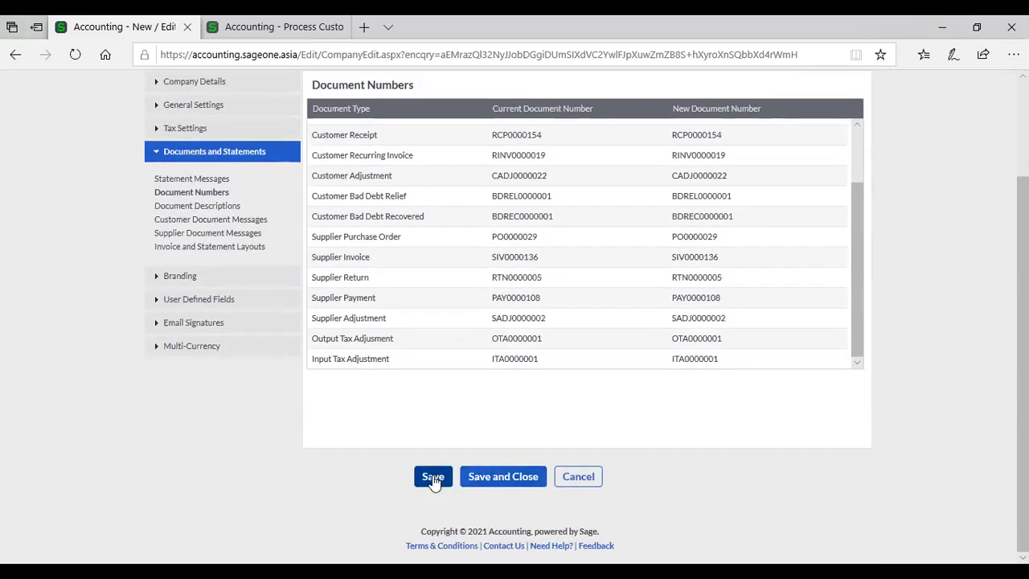
{"action": "left_click", "coordinate": [433, 476]}
Switch to the quote browser tab and open the Customer Tax Invoices list
{"action": "left_click", "coordinate": [277, 26]}
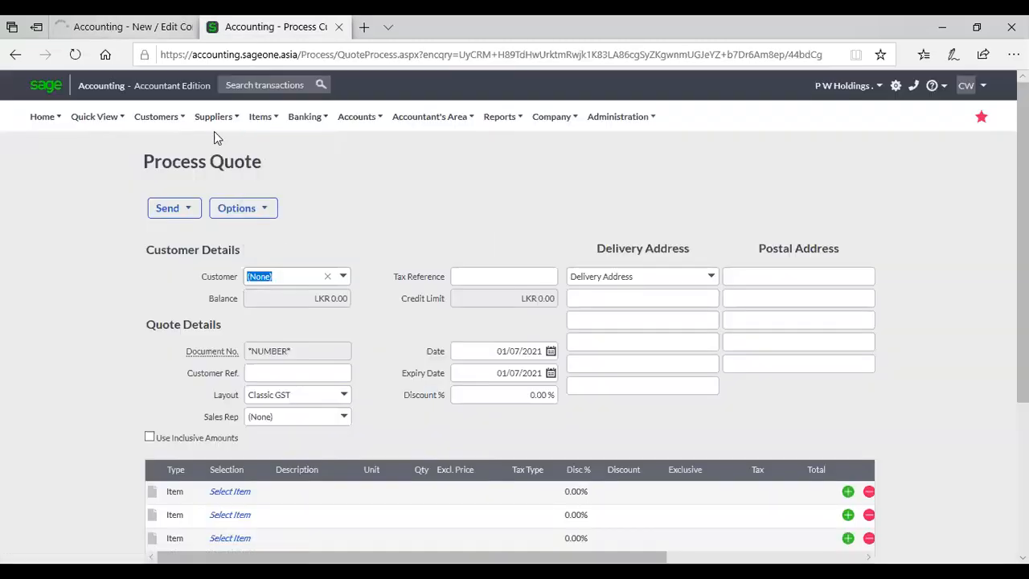
{"action": "mouse_move", "coordinate": [156, 117]}
{"action": "mouse_move", "coordinate": [167, 190]}
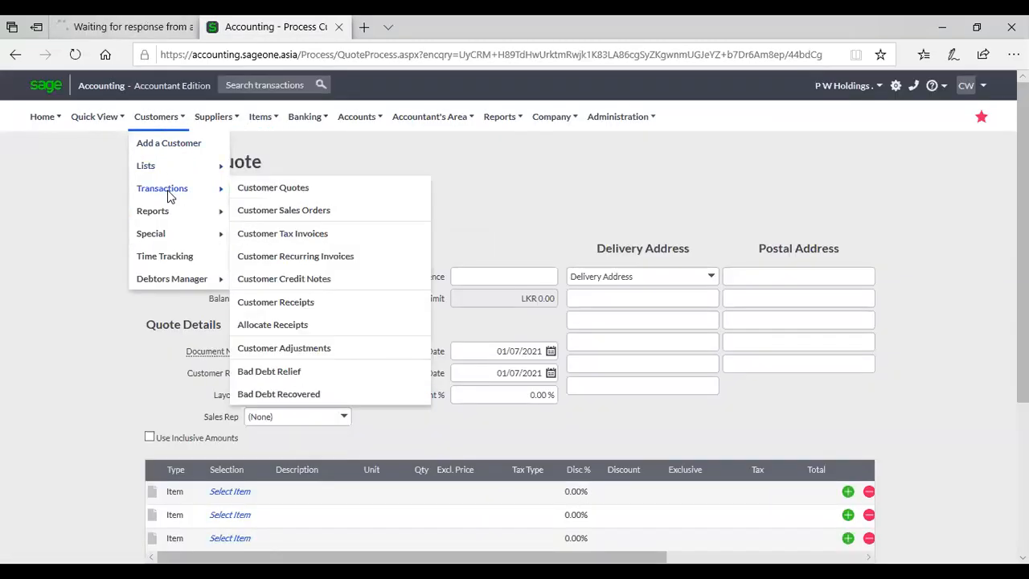
{"action": "left_click", "coordinate": [290, 240]}
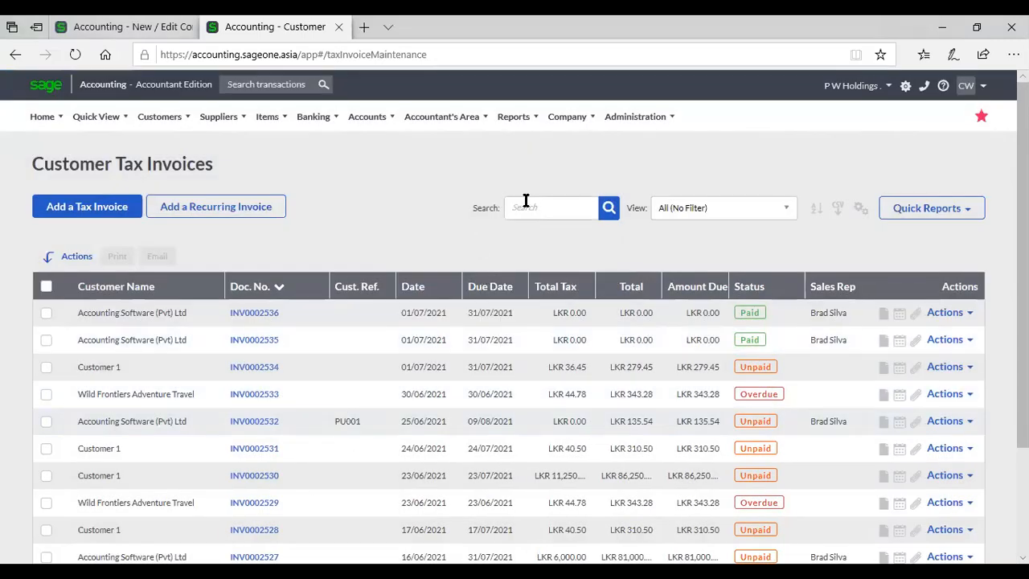
Search the customer tax invoices for 2527 and clear the search to restore the full list
{"action": "left_click", "coordinate": [527, 202]}
{"action": "type", "text": "2527"}
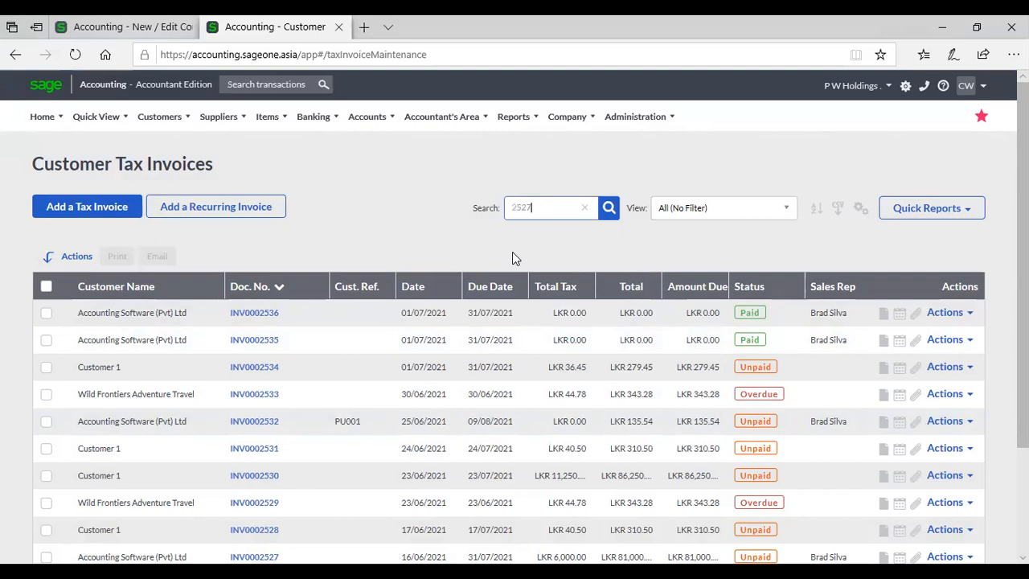
{"action": "key", "text": "Return"}
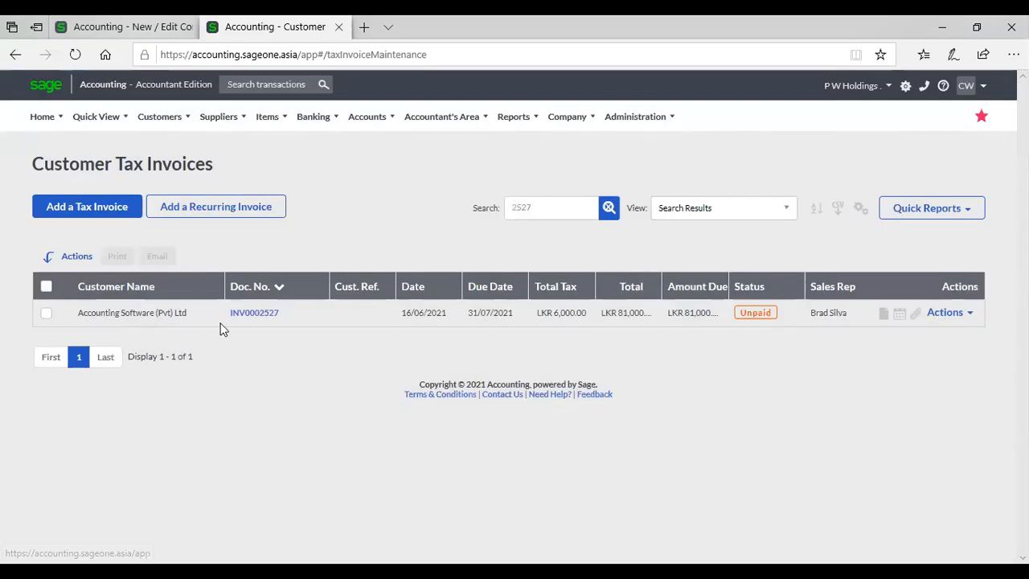
{"action": "left_click", "coordinate": [604, 214]}
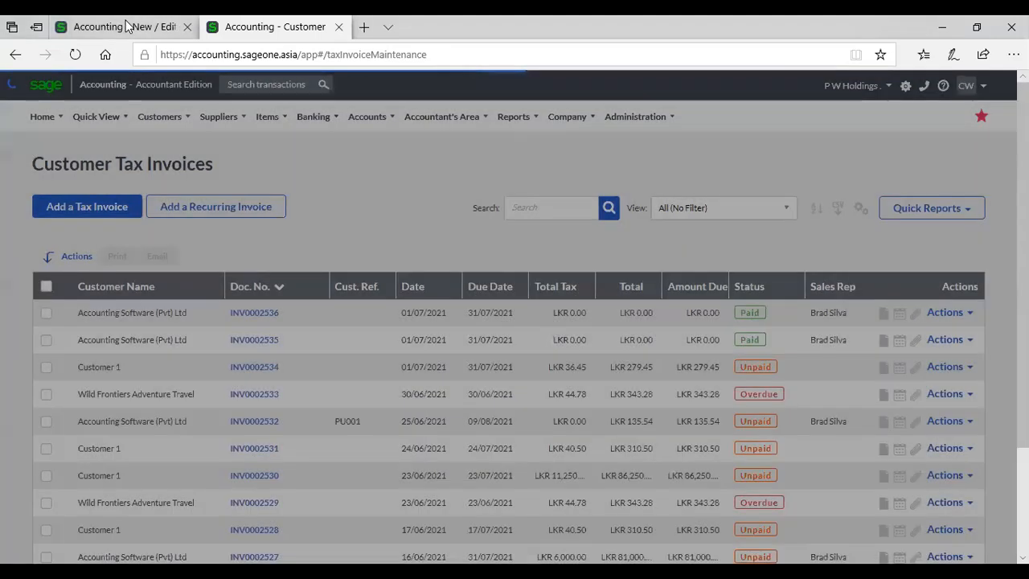
Return to the Company Settings browser tab and review the Document Numbers list, opening the Customer Invoice's new document number for editing
{"action": "left_click", "coordinate": [126, 26]}
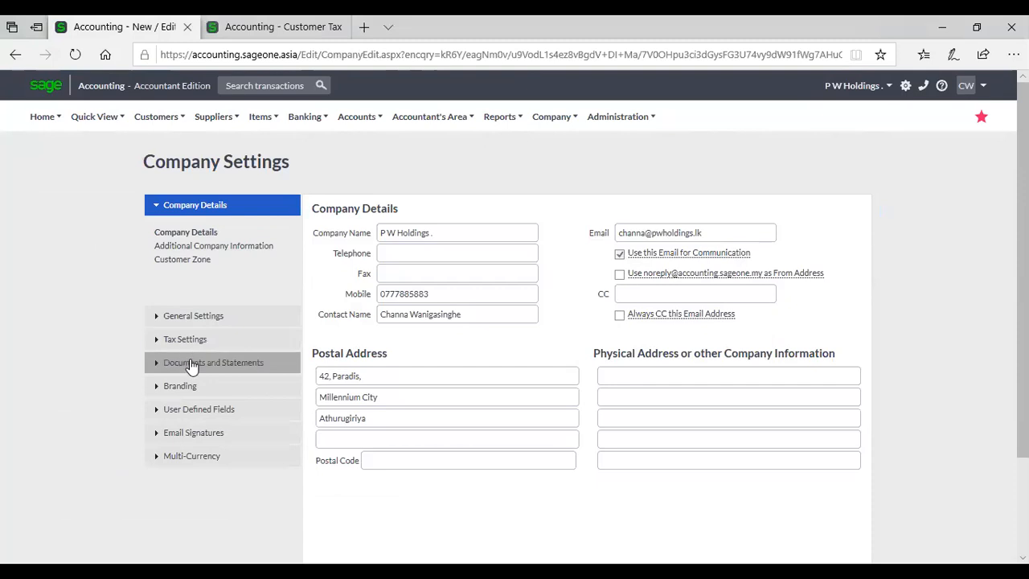
{"action": "left_click", "coordinate": [185, 362]}
{"action": "left_click", "coordinate": [199, 318]}
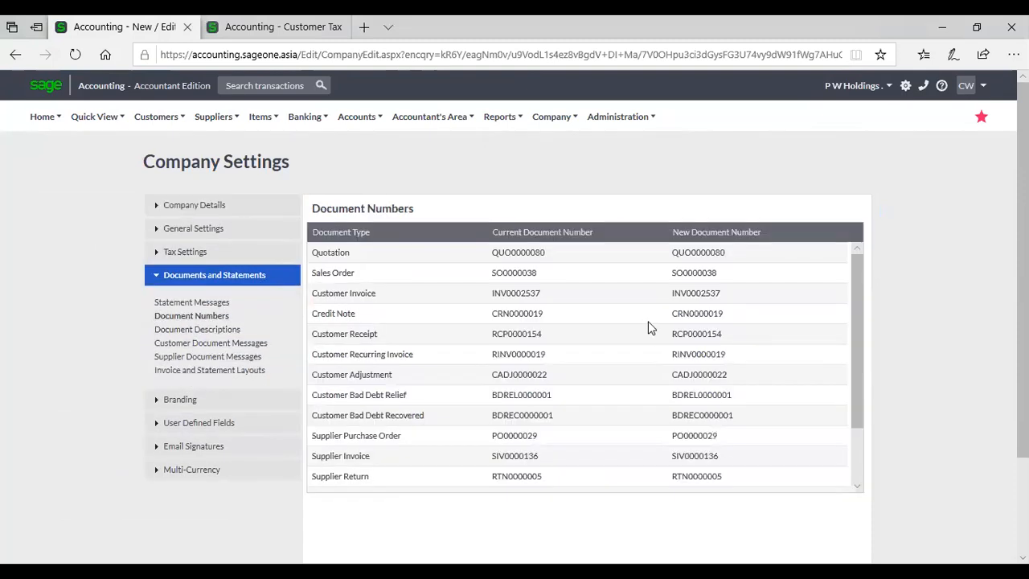
{"action": "left_click", "coordinate": [742, 295]}
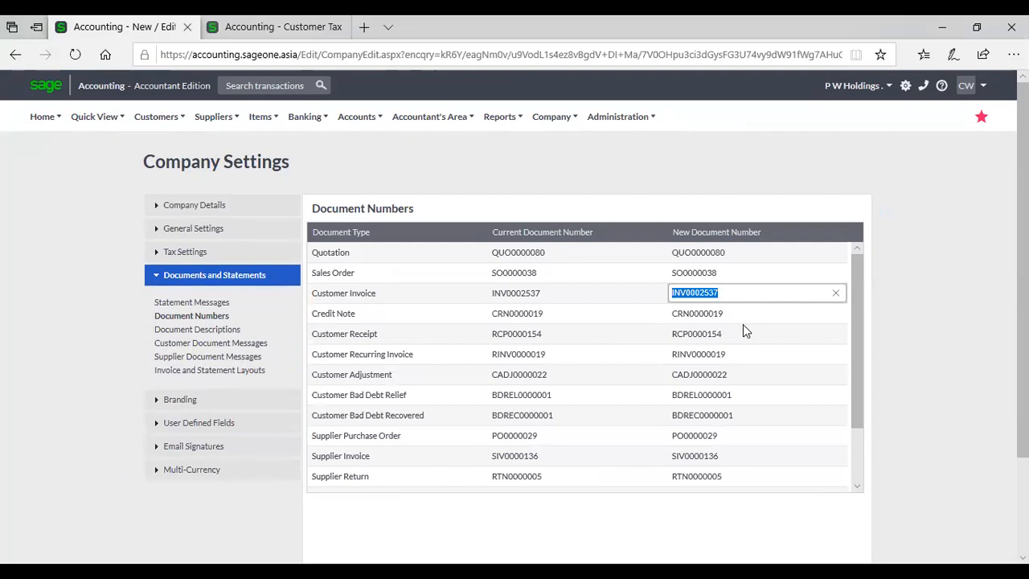
{"action": "scroll", "coordinate": [743, 330], "scroll_direction": "down", "scroll_amount": 2}
{"action": "scroll", "coordinate": [743, 330], "scroll_direction": "up", "scroll_amount": 2}
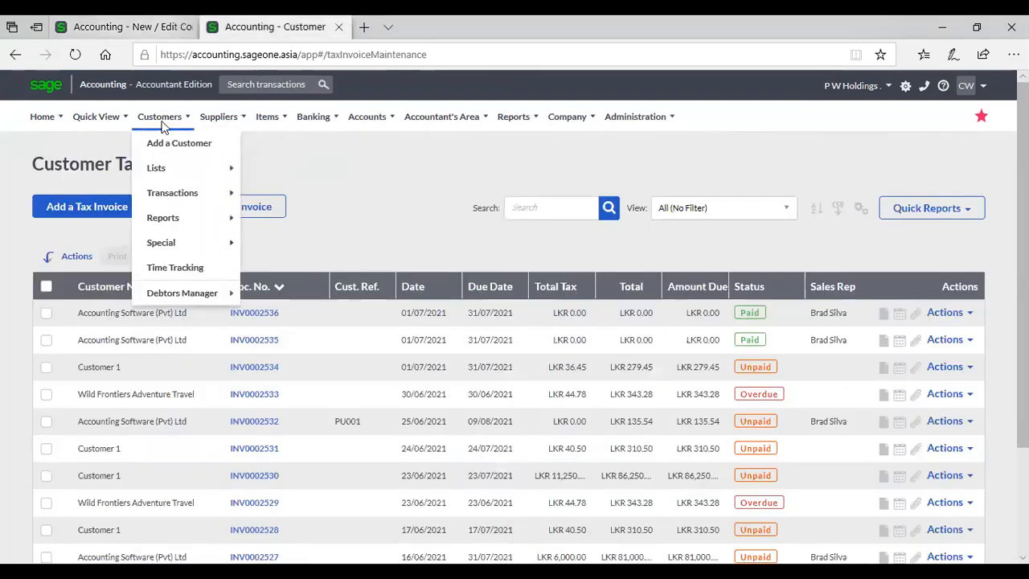
In the invoices browser tab, look over the transaction types offered for customers, suppliers and items
{"action": "mouse_move", "coordinate": [166, 203]}
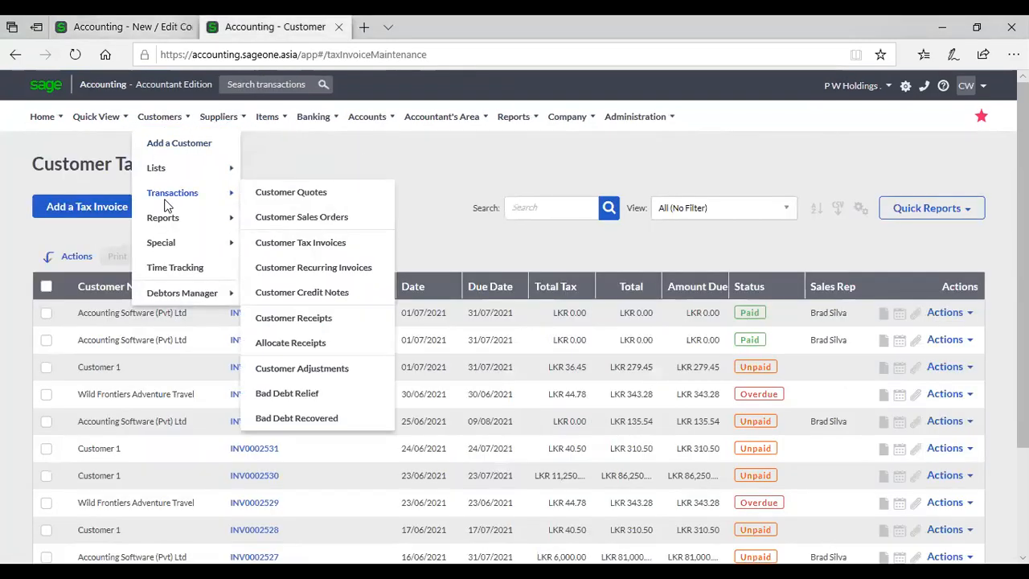
{"action": "mouse_move", "coordinate": [225, 115]}
{"action": "mouse_move", "coordinate": [231, 196]}
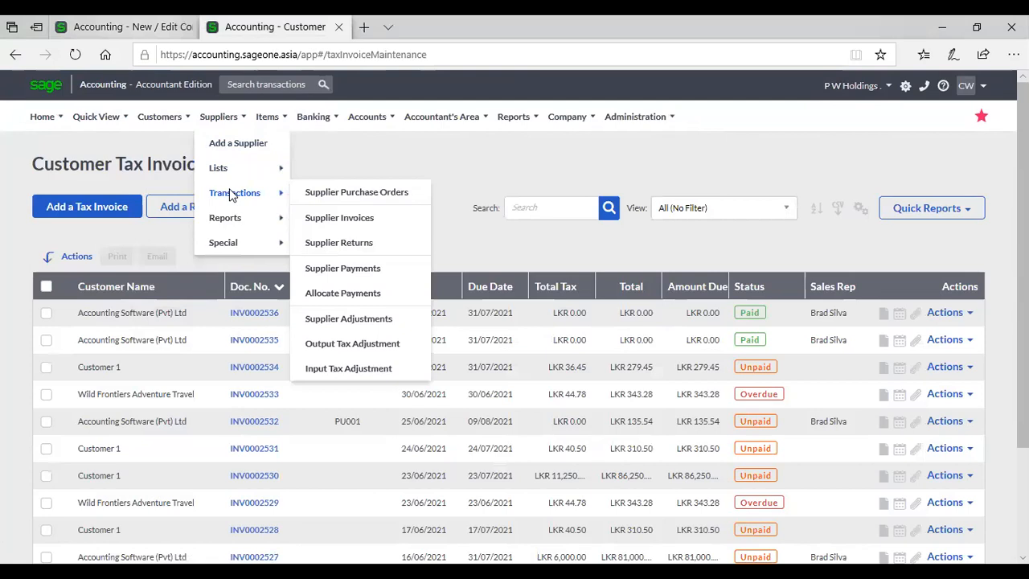
{"action": "mouse_move", "coordinate": [267, 117]}
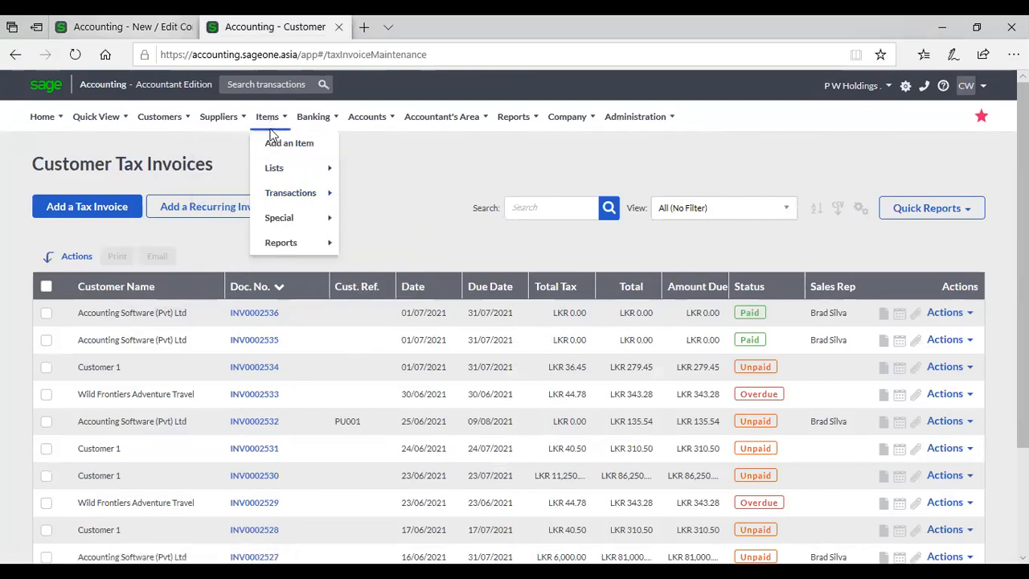
{"action": "mouse_move", "coordinate": [271, 194]}
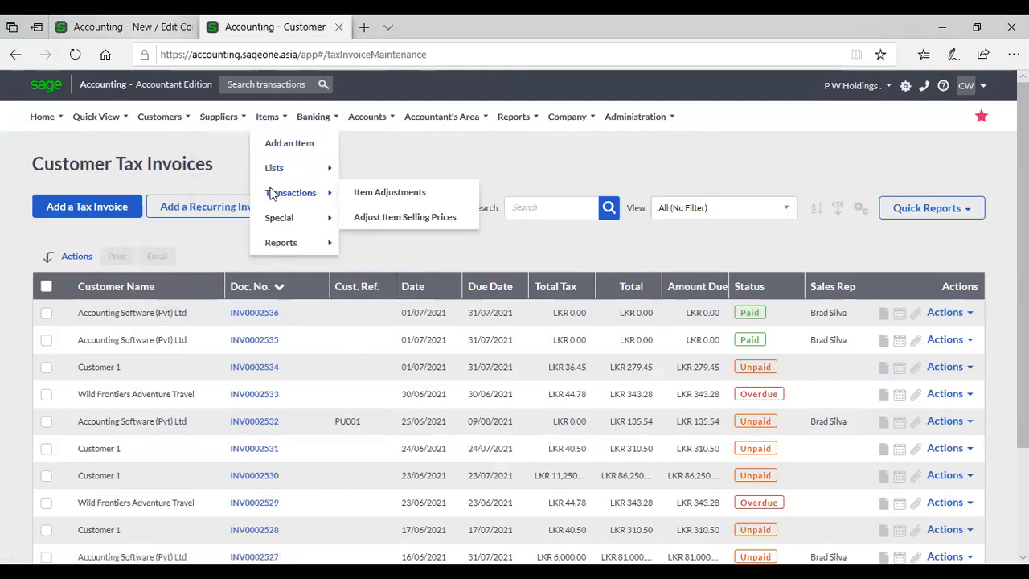
Return to the Company Settings browser tab and view the Regional Settings under General Settings
{"action": "left_click", "coordinate": [152, 31]}
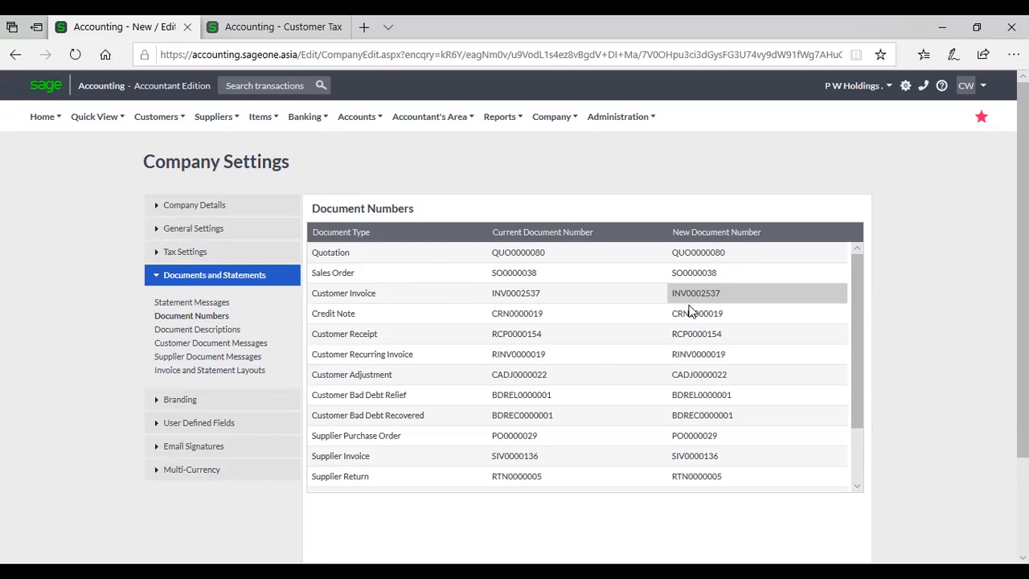
{"action": "left_click", "coordinate": [193, 230]}
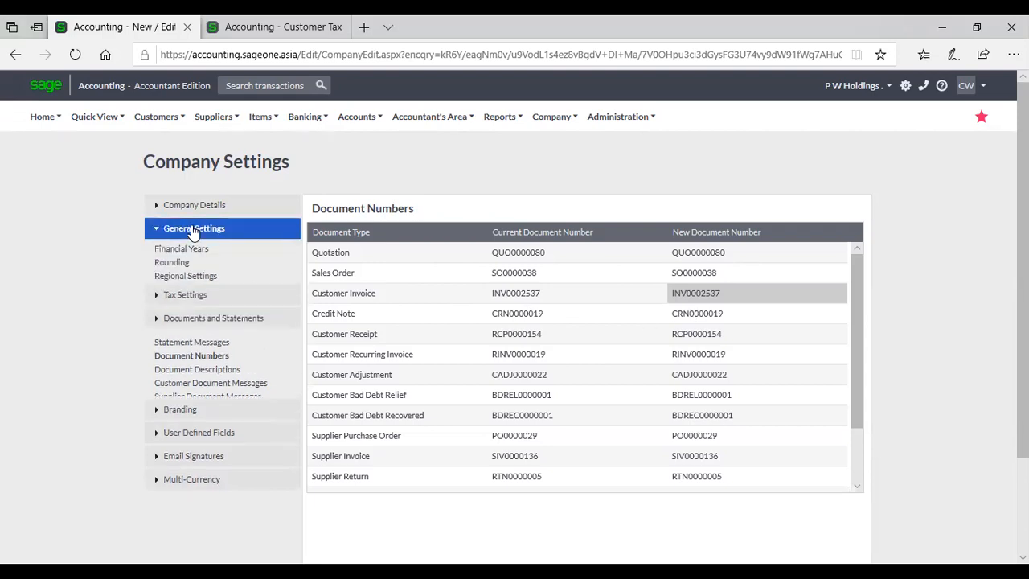
{"action": "left_click", "coordinate": [196, 285]}
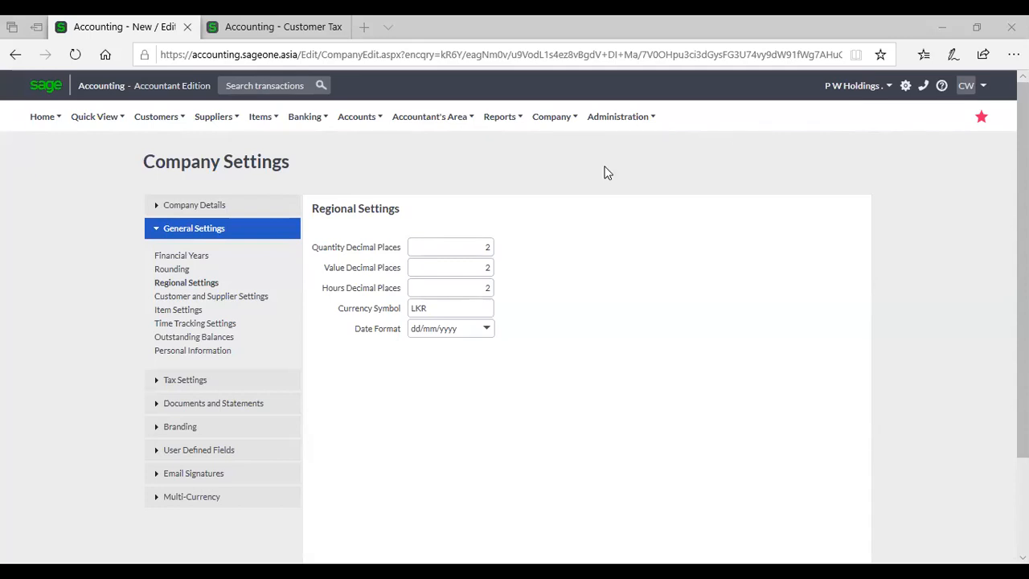
Review the company's tax settings and the document numbers set for each document type
{"action": "left_click", "coordinate": [555, 118]}
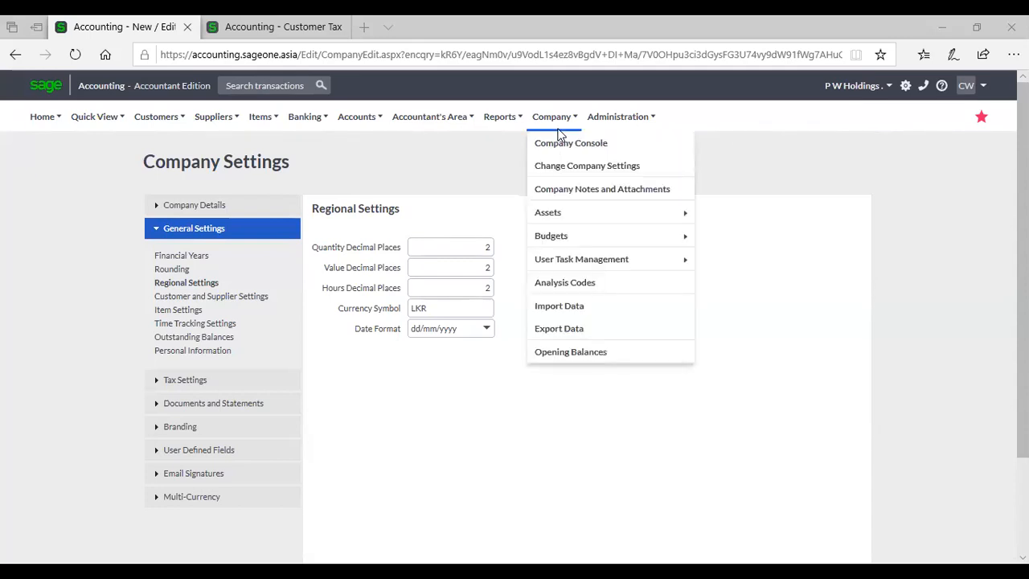
{"action": "left_click", "coordinate": [201, 380]}
{"action": "left_click", "coordinate": [207, 306]}
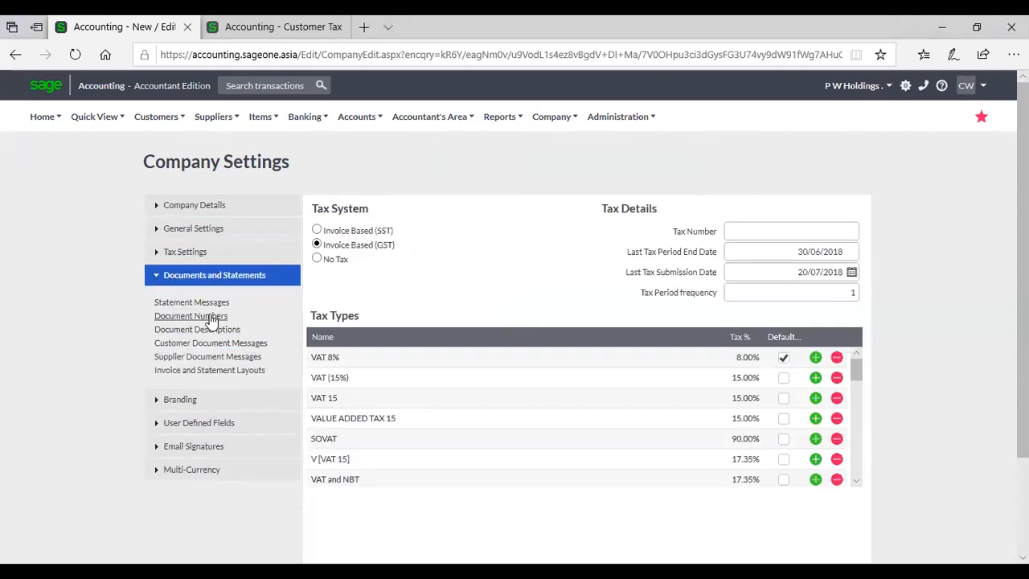
{"action": "left_click", "coordinate": [210, 317]}
{"action": "left_click", "coordinate": [215, 332]}
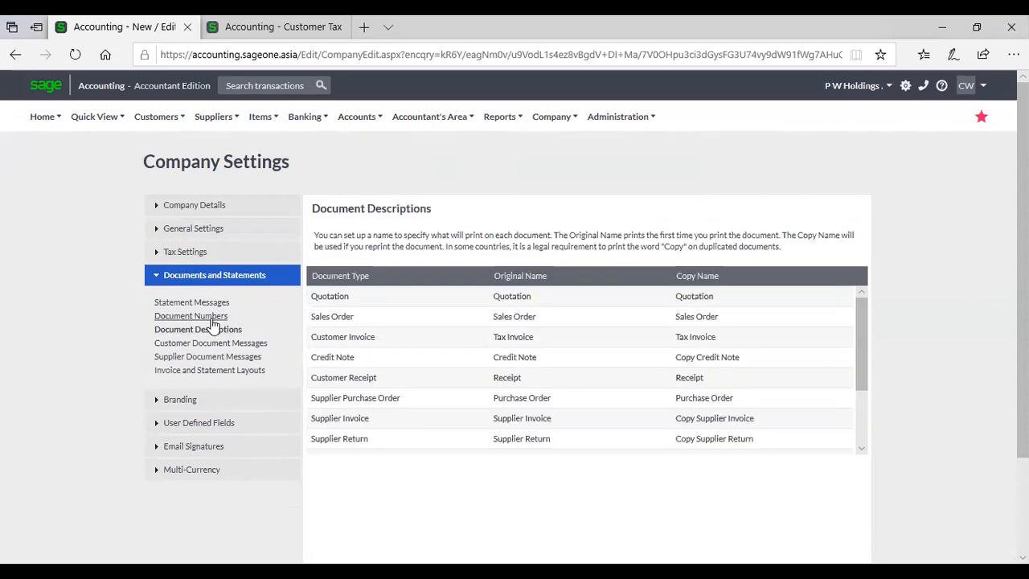
{"action": "left_click", "coordinate": [213, 318]}
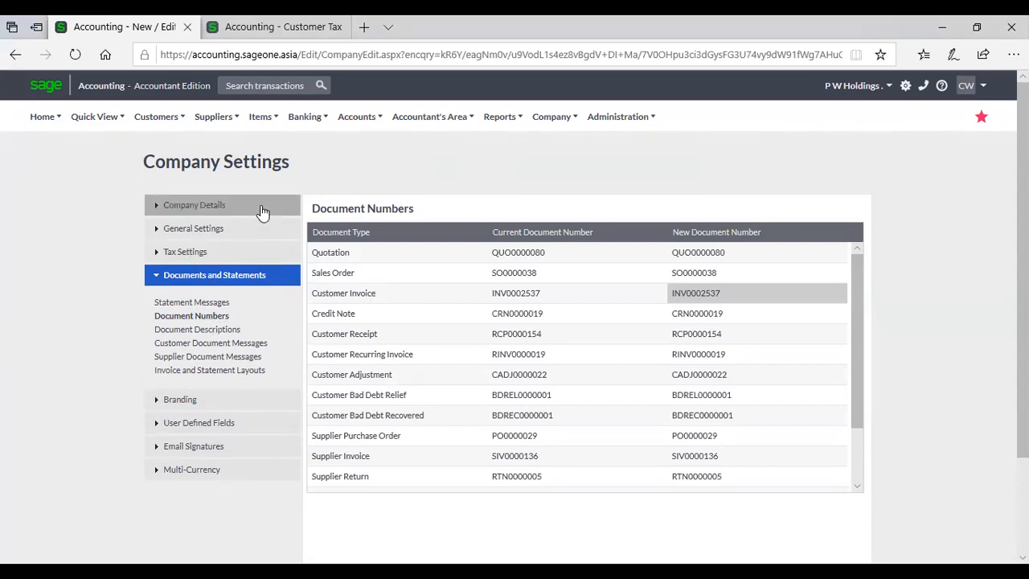
Examine the document descriptions, checking the copy names of the supplier return, quotation and credit note without editing them
{"action": "left_click", "coordinate": [227, 331]}
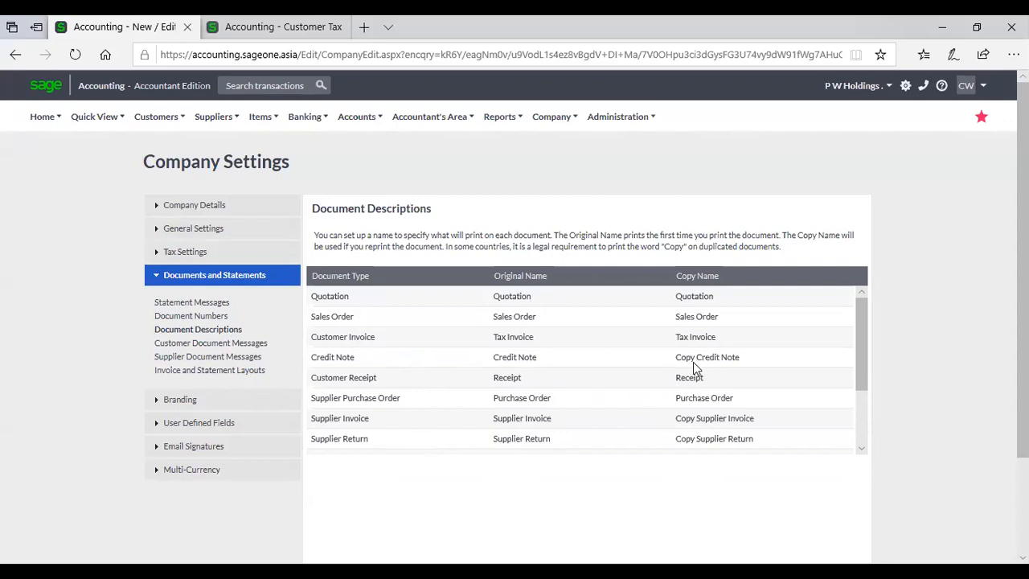
{"action": "left_click", "coordinate": [733, 446]}
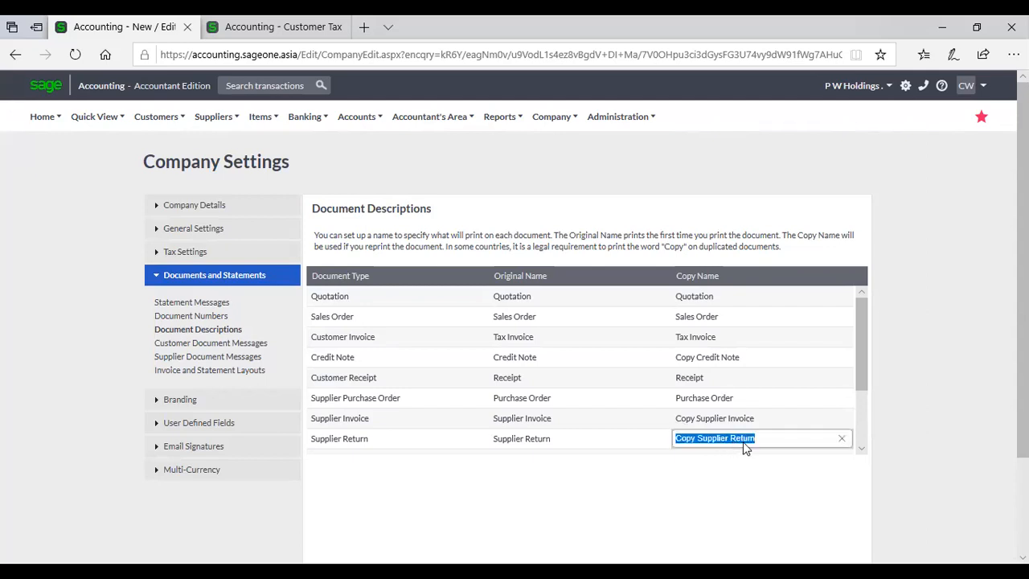
{"action": "left_click", "coordinate": [757, 471]}
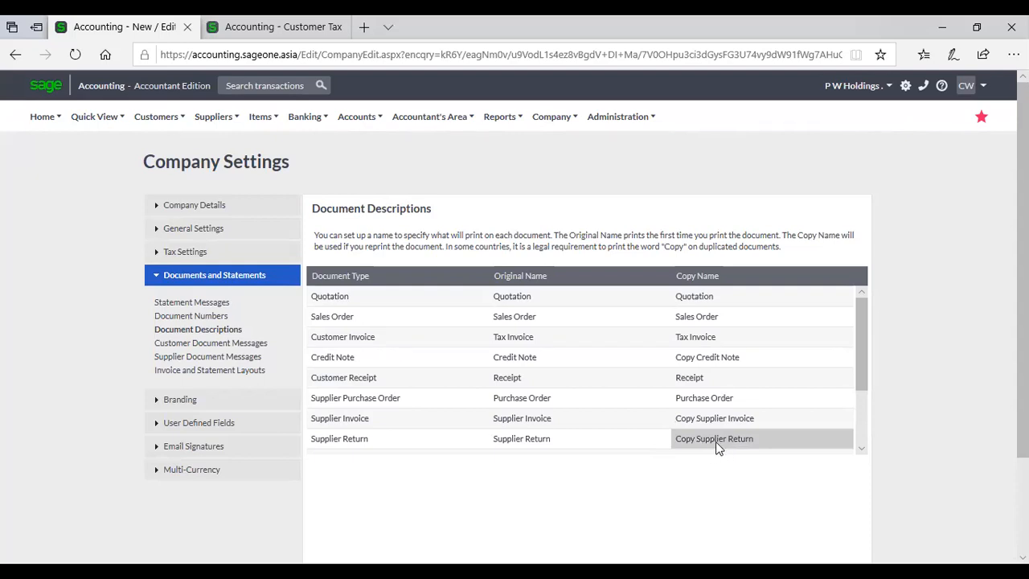
{"action": "left_click", "coordinate": [703, 299]}
{"action": "left_click", "coordinate": [678, 297]}
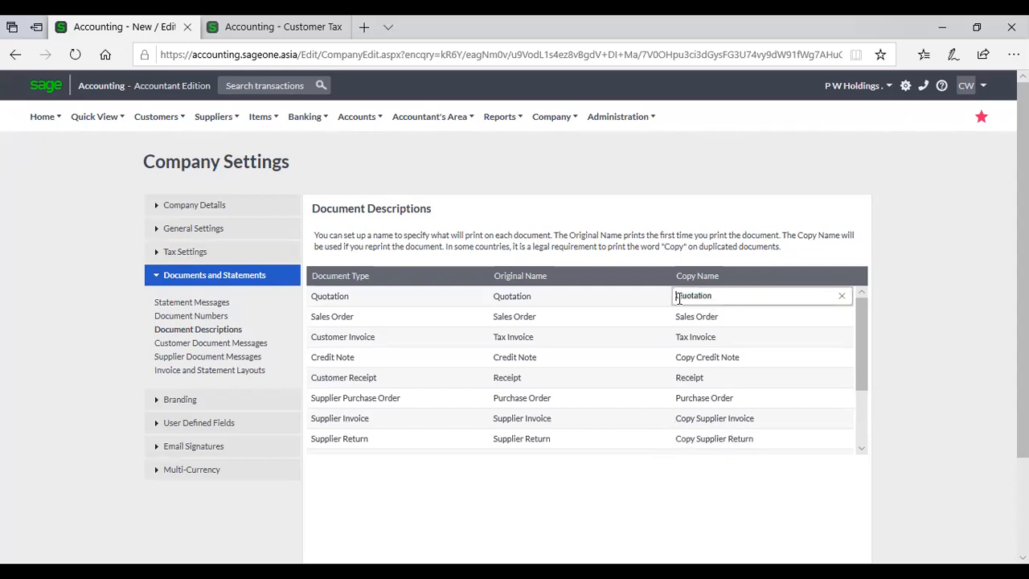
{"action": "left_click", "coordinate": [690, 363]}
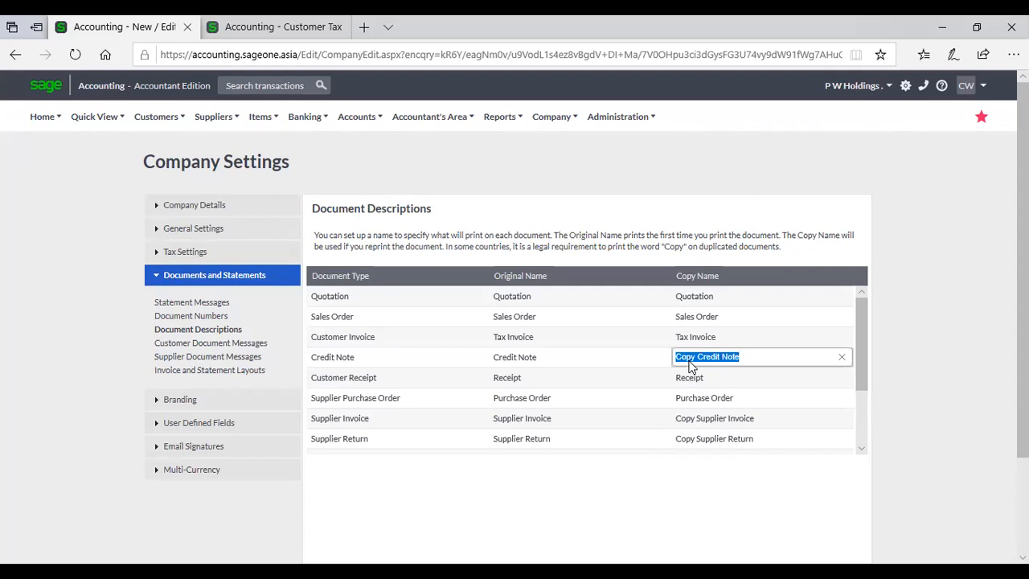
{"action": "left_click", "coordinate": [700, 362]}
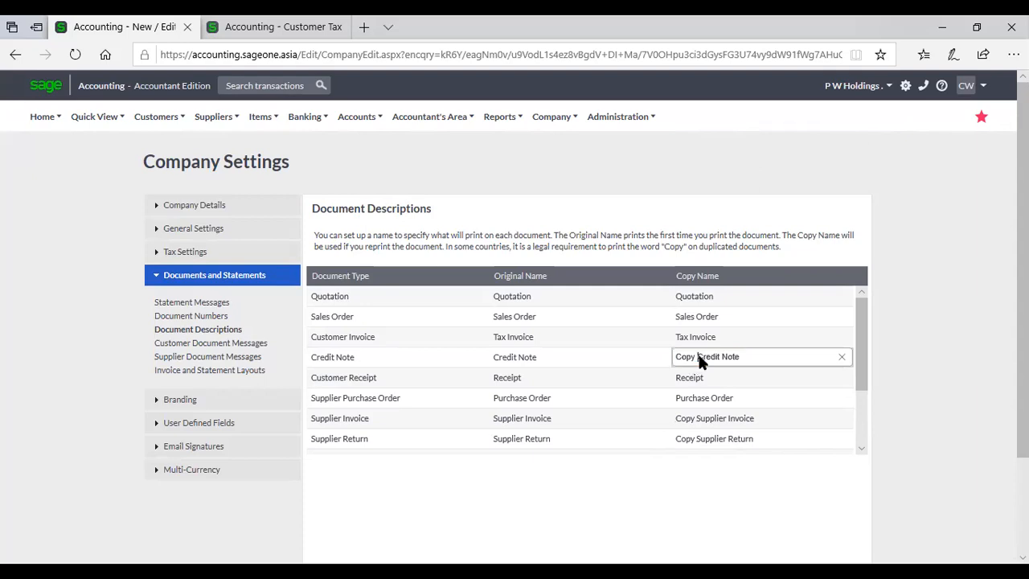
{"action": "left_click", "coordinate": [644, 501]}
Open Customer 1's credit note dated 14/10/2018 from the customer credit notes and preview its printout
{"action": "key", "text": "ctrl+Tab"}
{"action": "mouse_move", "coordinate": [161, 116]}
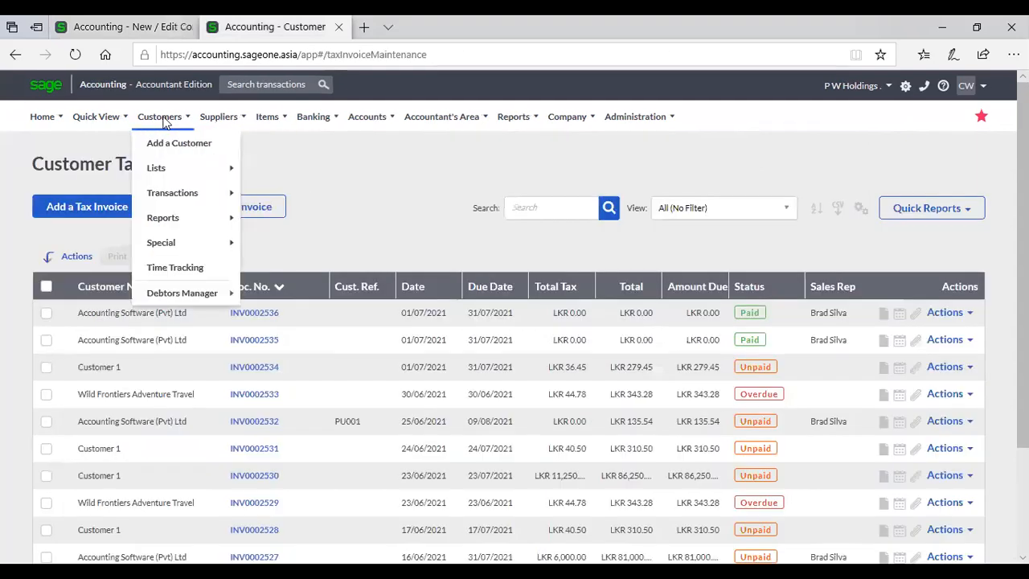
{"action": "mouse_move", "coordinate": [185, 193]}
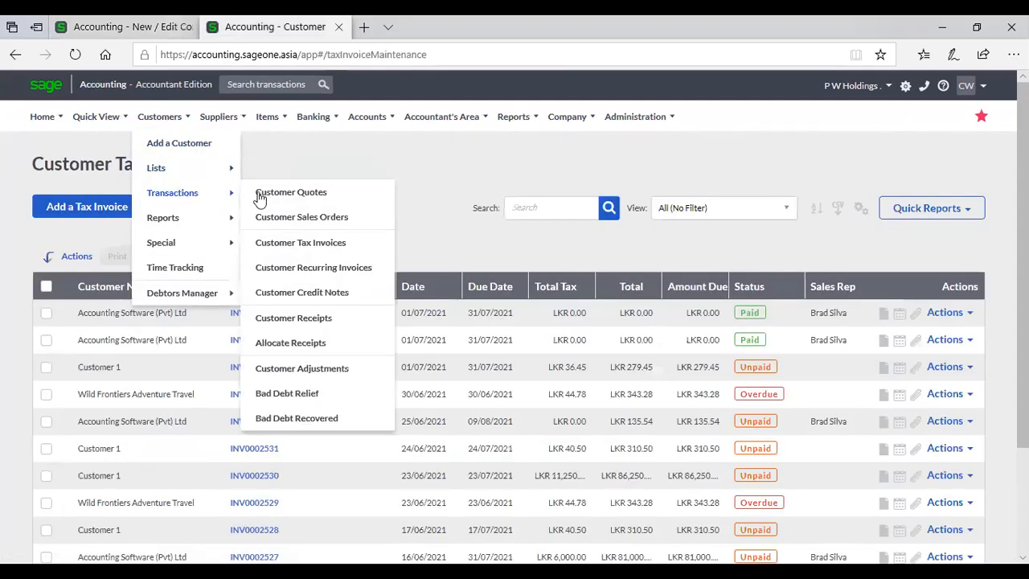
{"action": "left_click", "coordinate": [315, 296]}
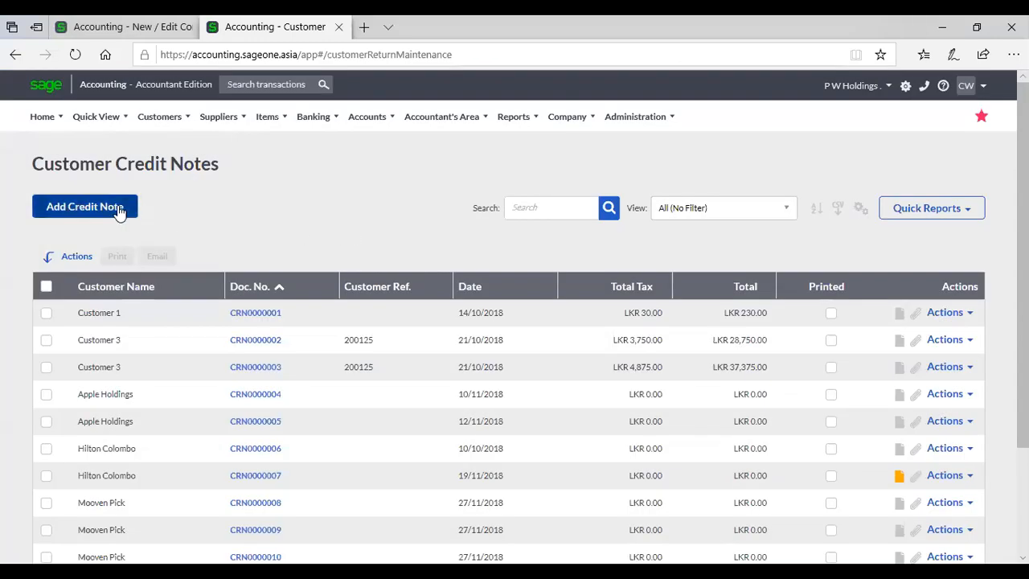
{"action": "left_click", "coordinate": [256, 315]}
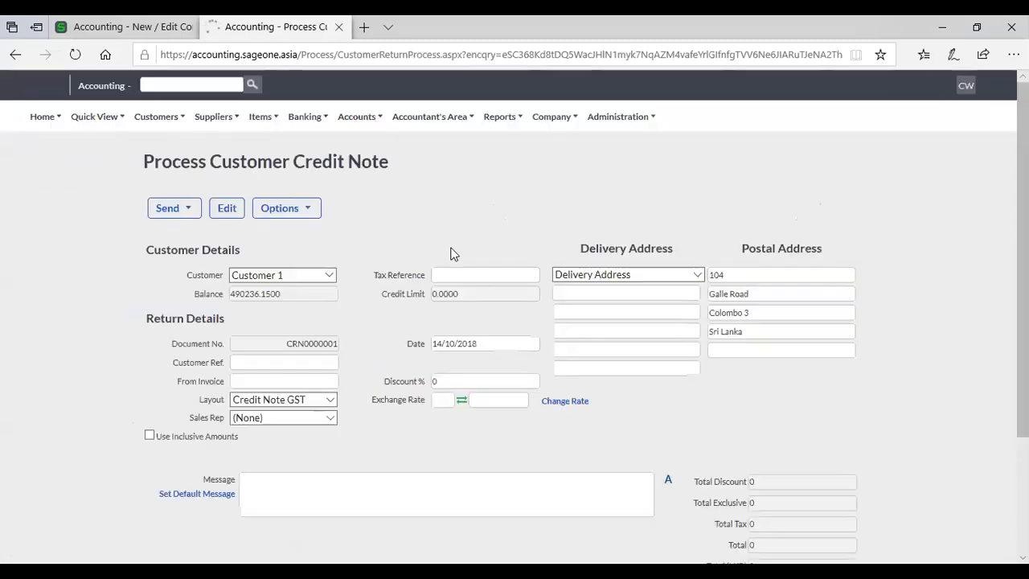
{"action": "scroll", "coordinate": [448, 249], "scroll_direction": "down", "scroll_amount": 3}
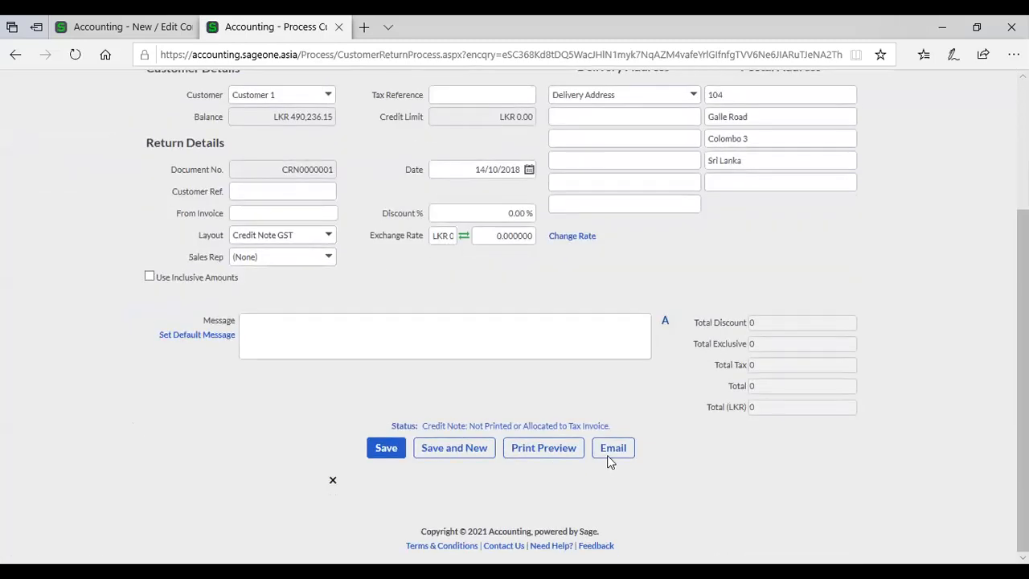
{"action": "left_click", "coordinate": [543, 485]}
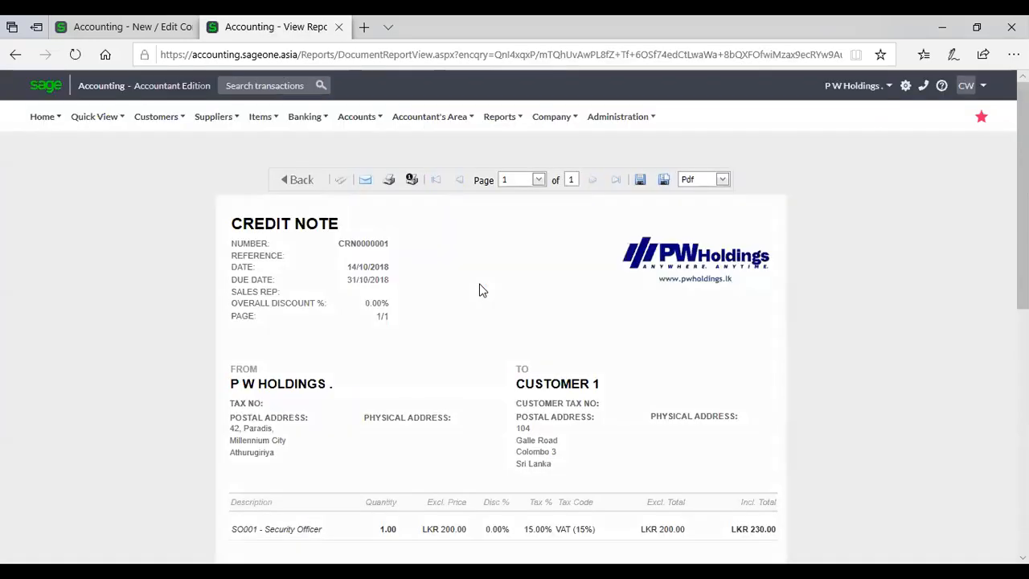
Send the previewed credit note to print, and close the print dialog without choosing a printer
{"action": "left_click", "coordinate": [387, 183]}
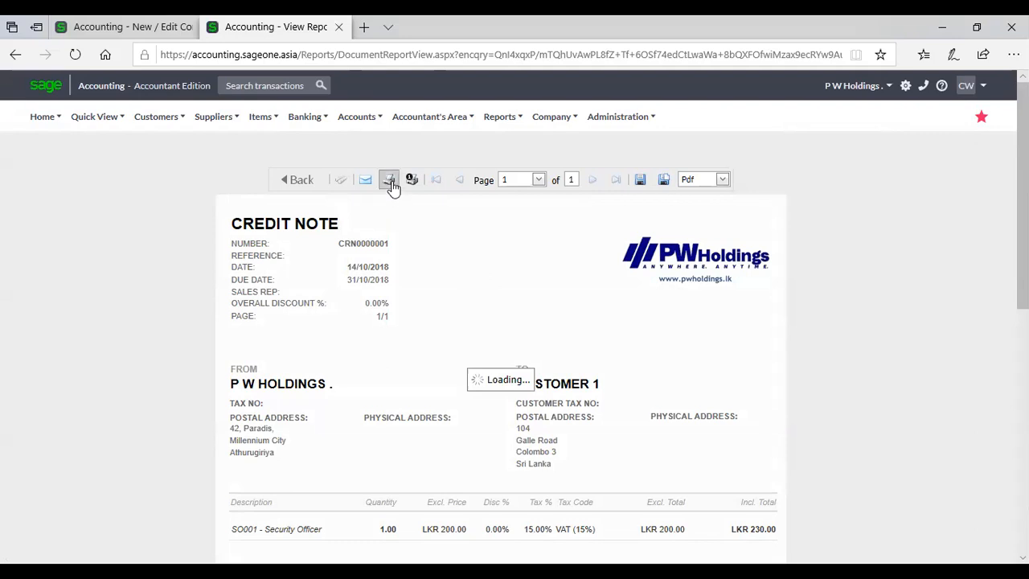
{"action": "left_click", "coordinate": [390, 184]}
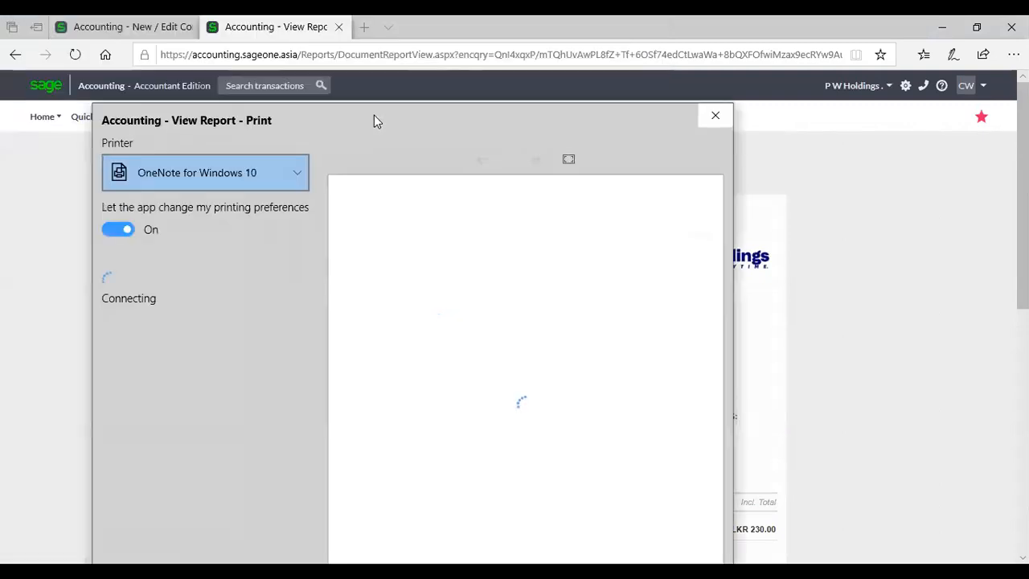
{"action": "left_click", "coordinate": [714, 118]}
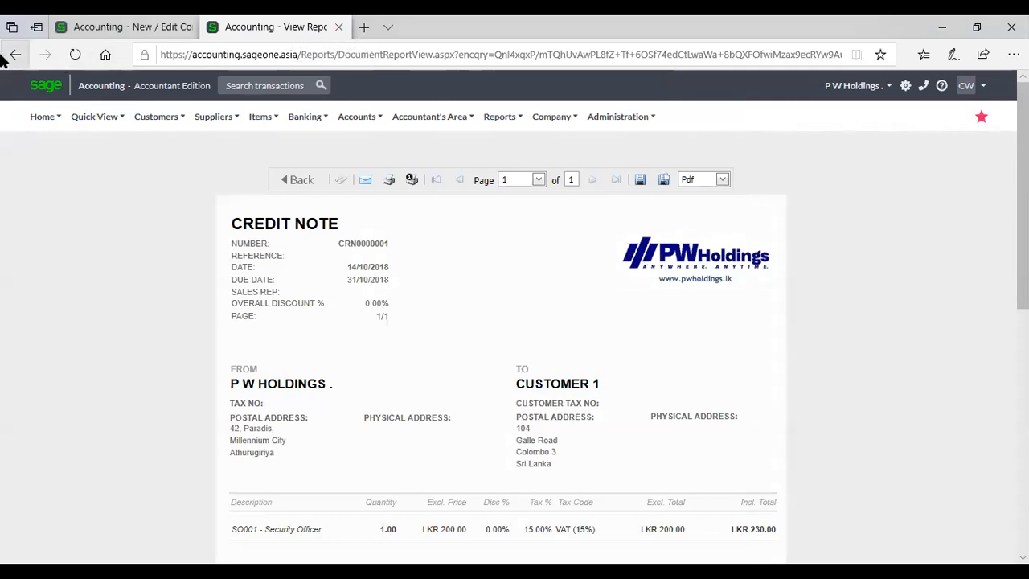
Print Customer 1's 14/10/2018 credit note again from the customer credit notes list and open the resulting PDF
{"action": "mouse_move", "coordinate": [144, 125]}
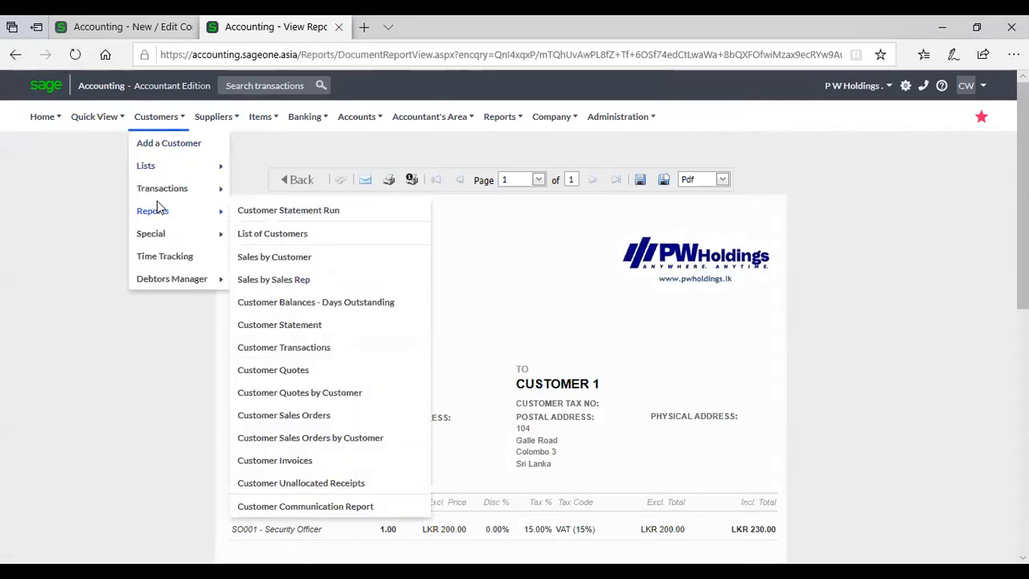
{"action": "mouse_move", "coordinate": [169, 189]}
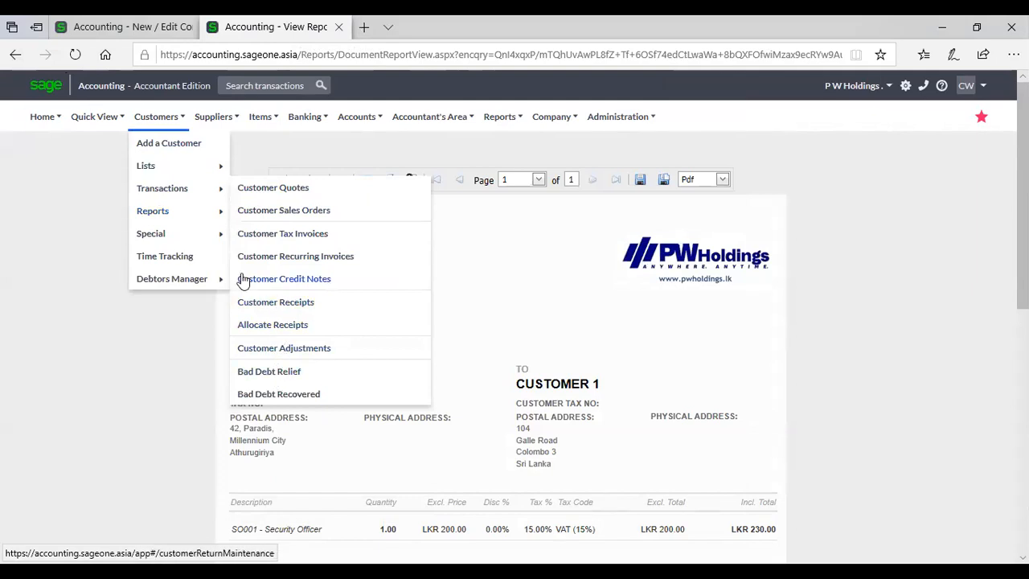
{"action": "left_click", "coordinate": [273, 280]}
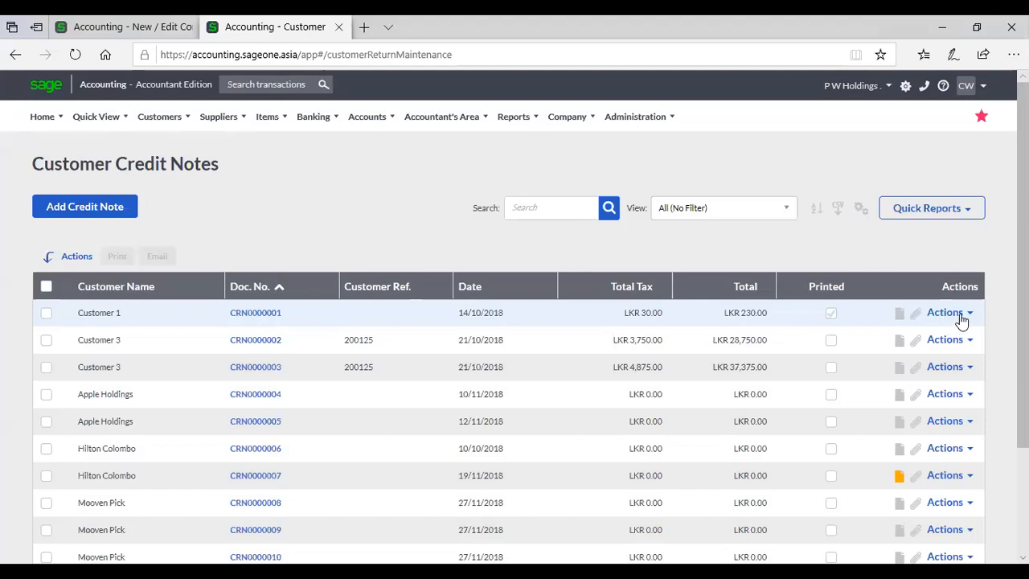
{"action": "left_click", "coordinate": [962, 318]}
{"action": "left_click", "coordinate": [915, 353]}
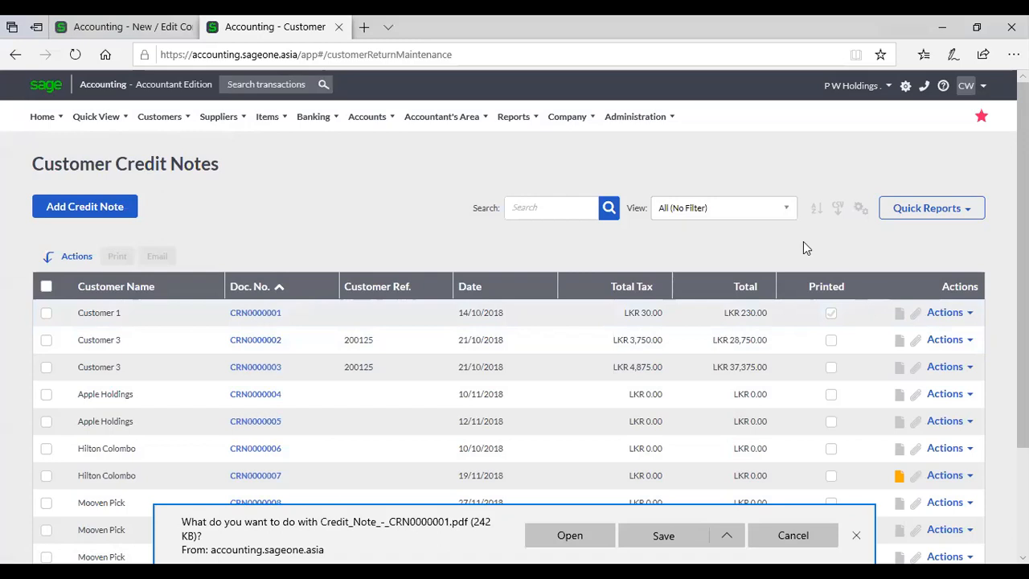
{"action": "left_click", "coordinate": [598, 535]}
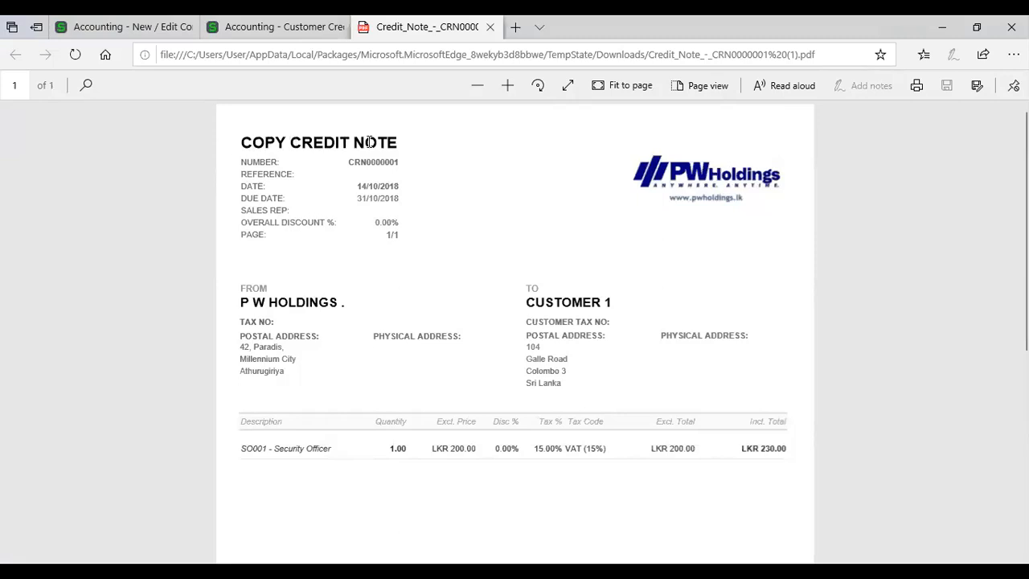
Compare the credit note's copy name in the document descriptions with the printed marks in the customer credit notes list
{"action": "left_click", "coordinate": [177, 36]}
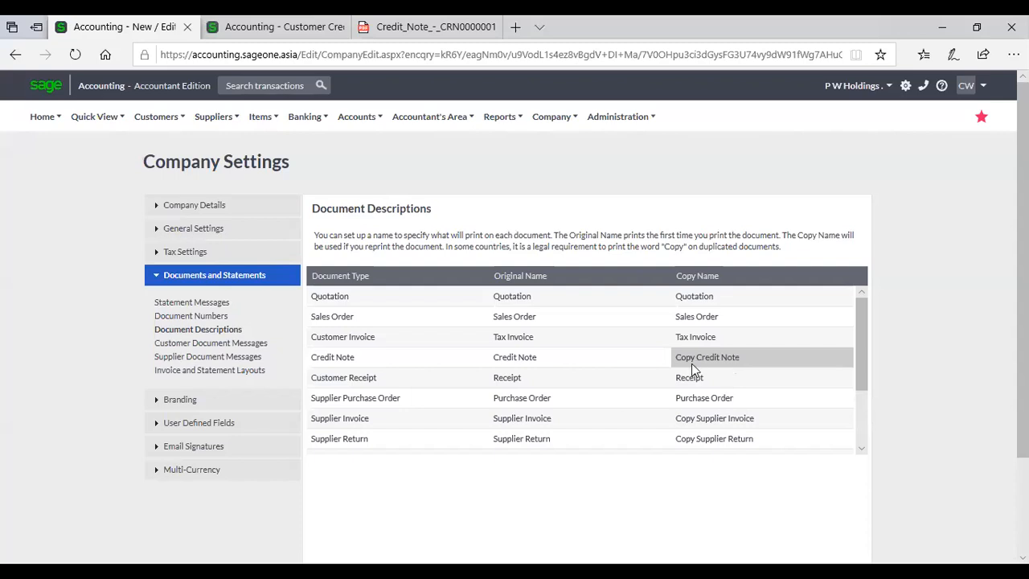
{"action": "left_click", "coordinate": [324, 27]}
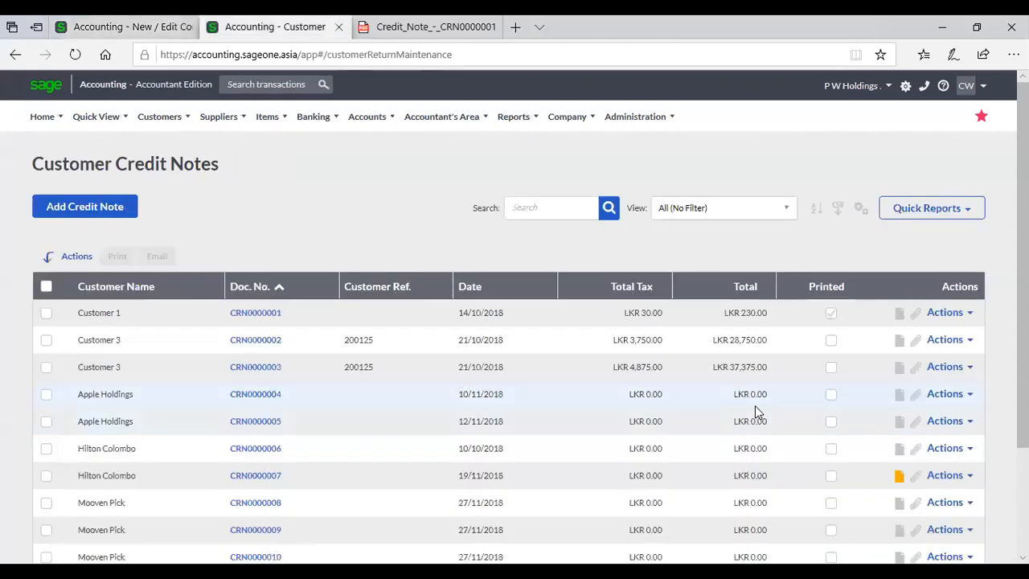
{"action": "left_click", "coordinate": [117, 27]}
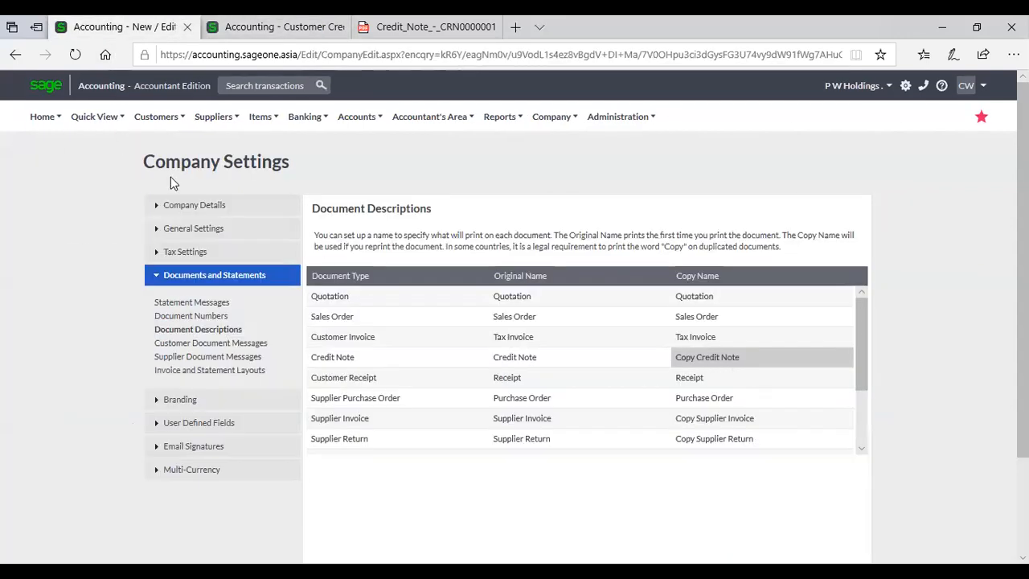
{"action": "left_click", "coordinate": [278, 27]}
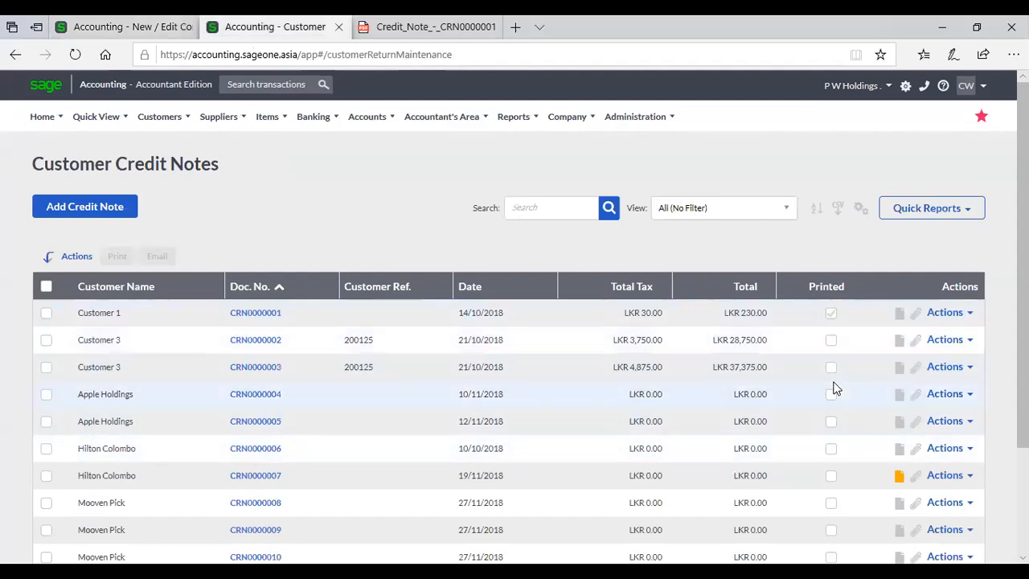
{"action": "left_click", "coordinate": [111, 32]}
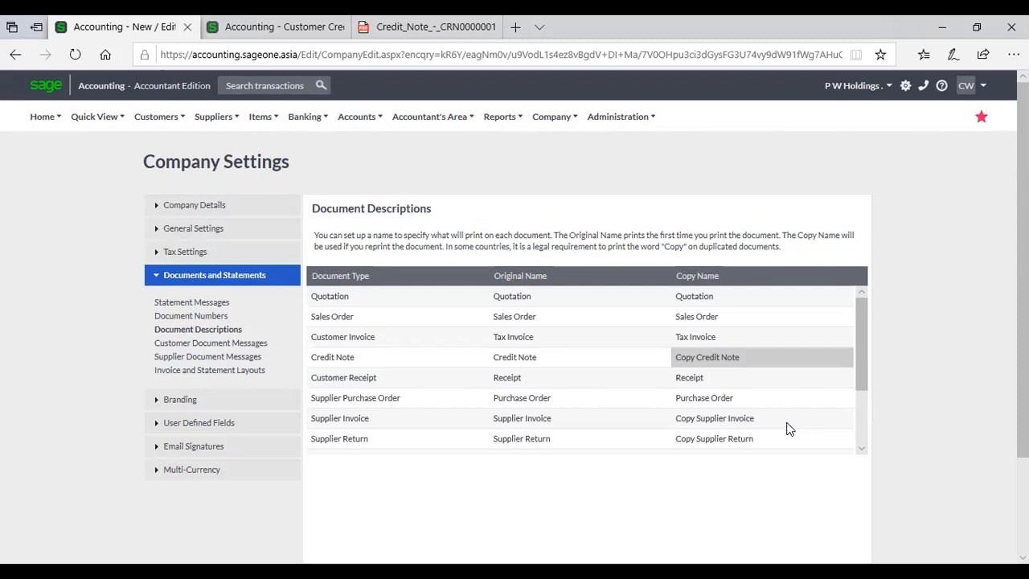
{"action": "left_click", "coordinate": [687, 354]}
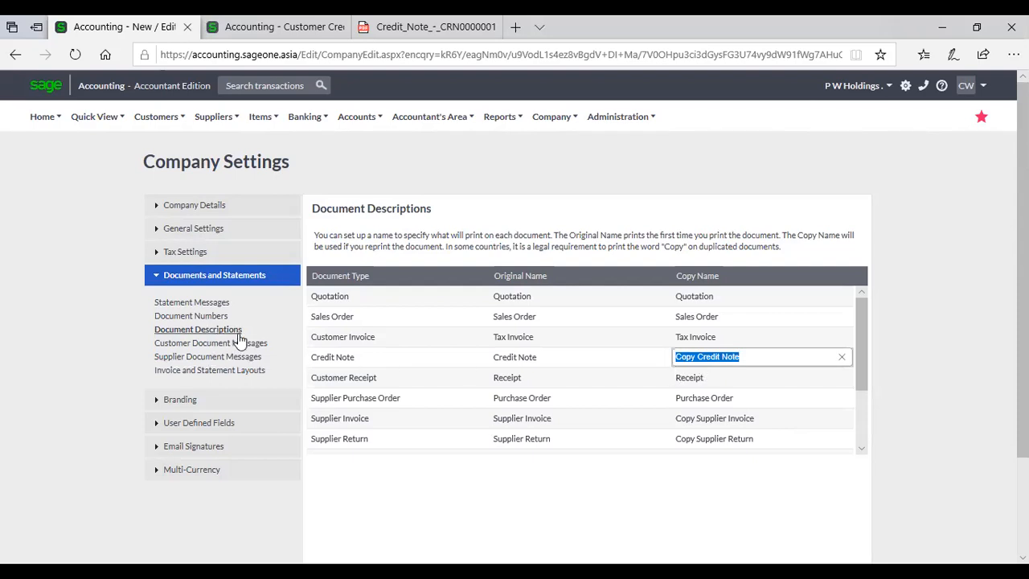
{"action": "left_click", "coordinate": [938, 380]}
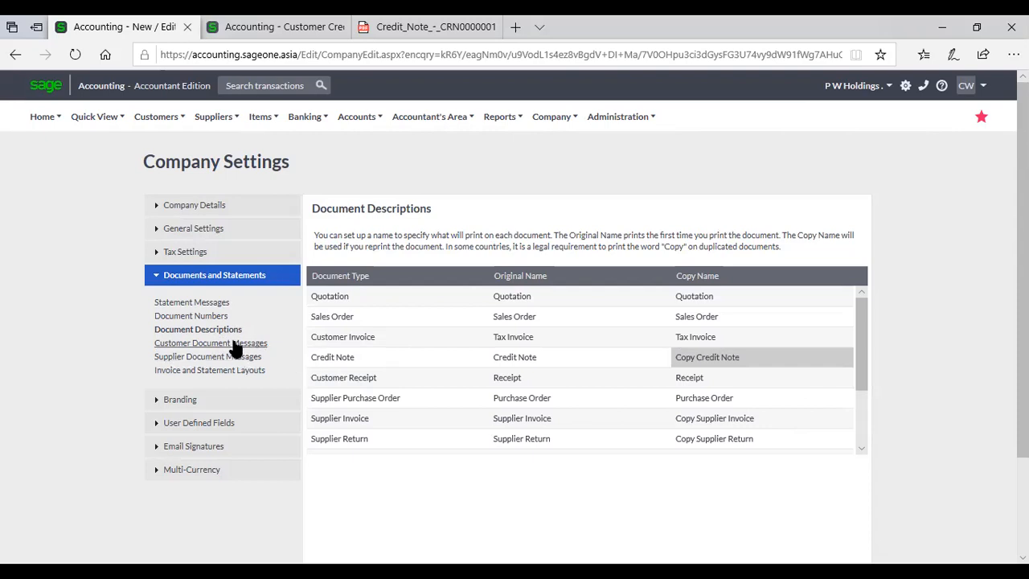
Review the default customer document messages, and open a new customer credit note to inspect its message field
{"action": "left_click", "coordinate": [269, 345]}
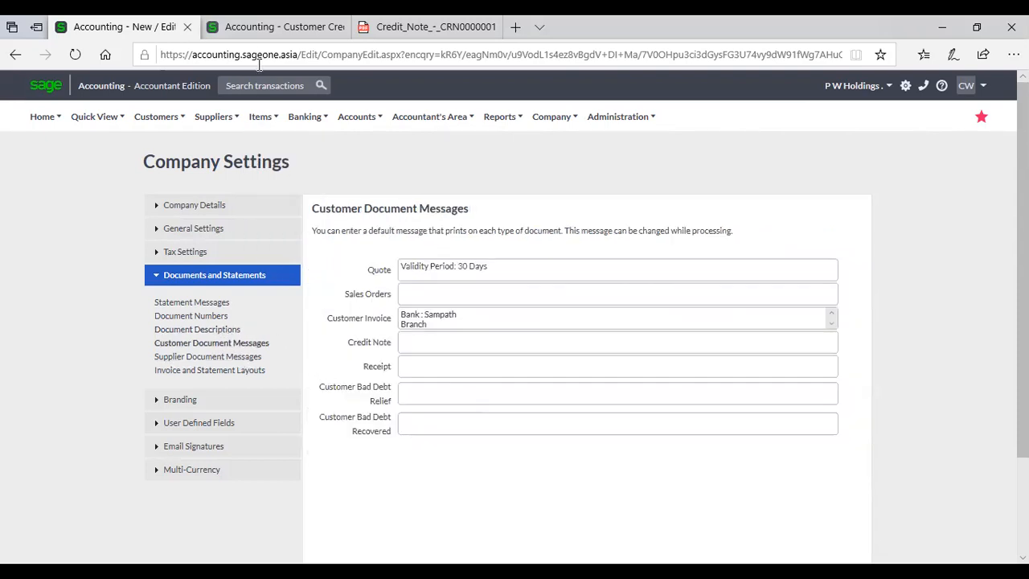
{"action": "left_click", "coordinate": [262, 33]}
{"action": "left_click", "coordinate": [100, 209]}
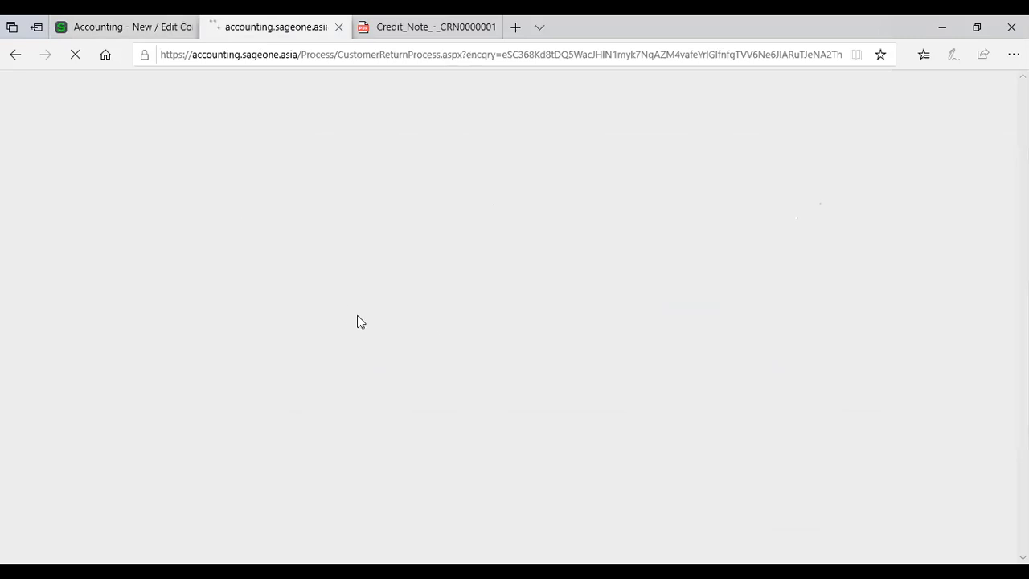
{"action": "scroll", "coordinate": [430, 324], "scroll_direction": "down", "scroll_amount": 3}
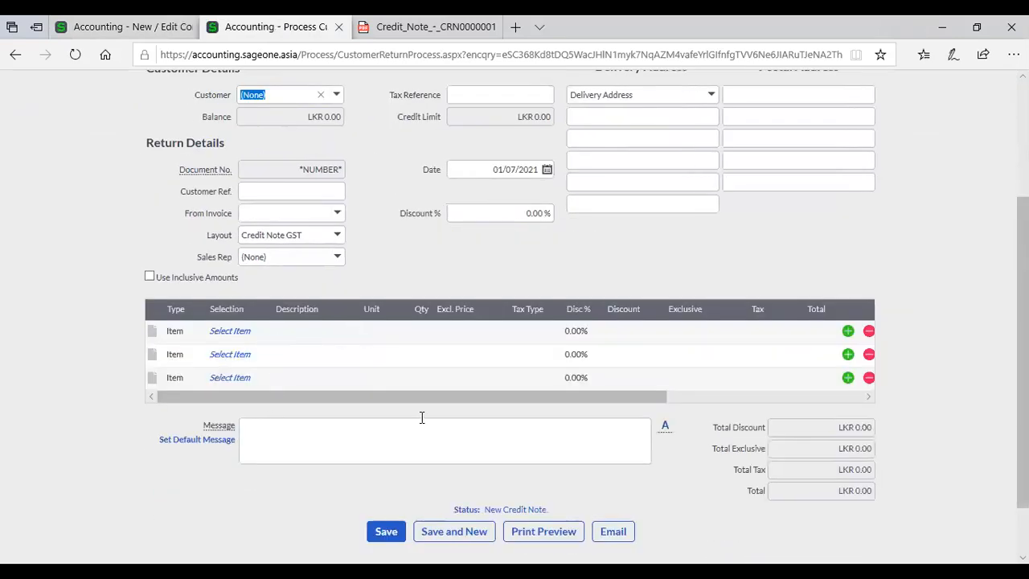
{"action": "scroll", "coordinate": [419, 415], "scroll_direction": "up", "scroll_amount": 3}
Open the newest invoice in the customer tax invoices list and inspect its message field
{"action": "left_click", "coordinate": [170, 120]}
{"action": "mouse_move", "coordinate": [167, 188]}
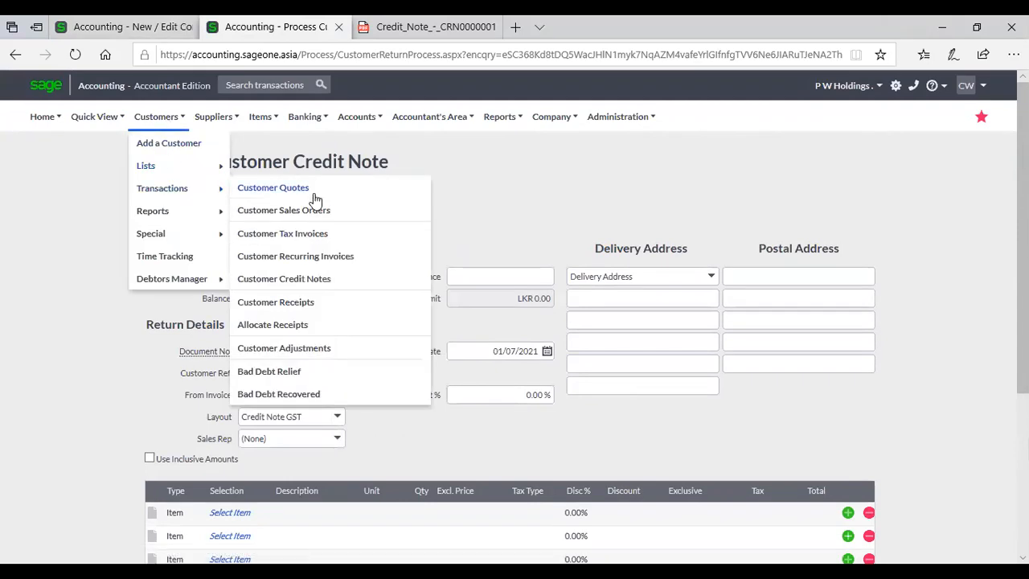
{"action": "left_click", "coordinate": [315, 233]}
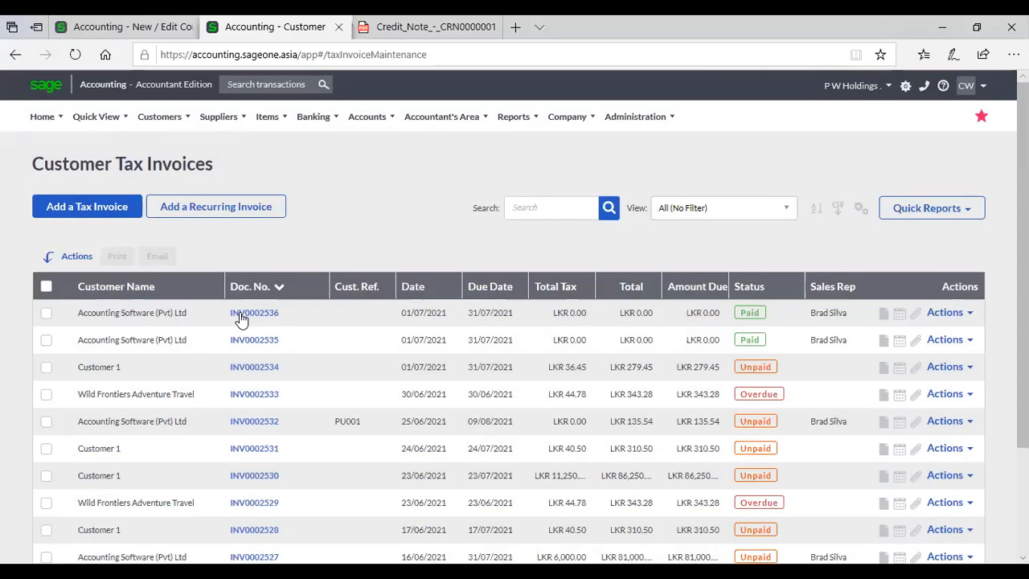
{"action": "left_click", "coordinate": [241, 316]}
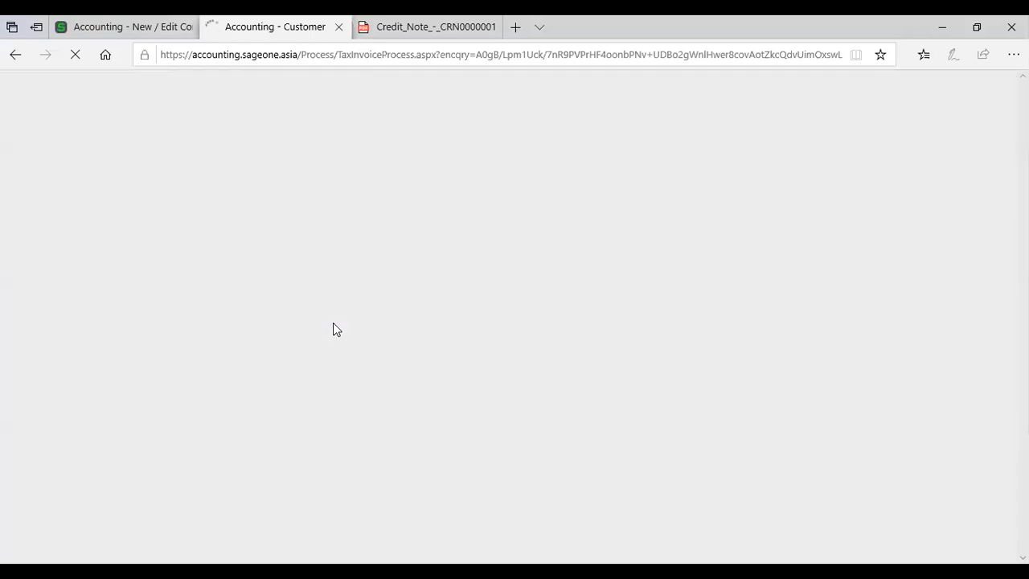
{"action": "scroll", "coordinate": [333, 323], "scroll_direction": "down", "scroll_amount": 3}
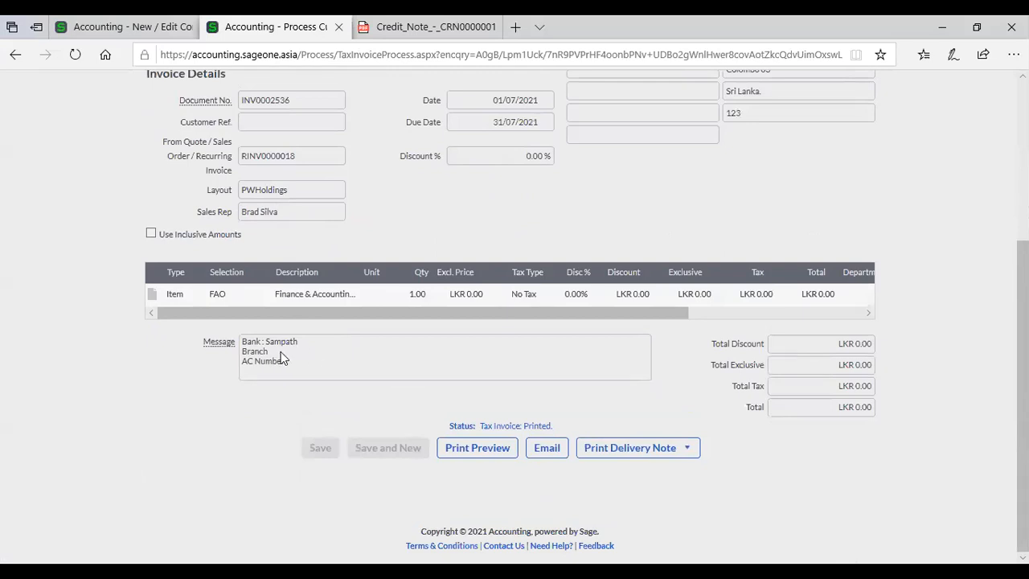
Compare the default Customer Invoice message in the company settings with the message on the open tax invoice
{"action": "left_click", "coordinate": [127, 24]}
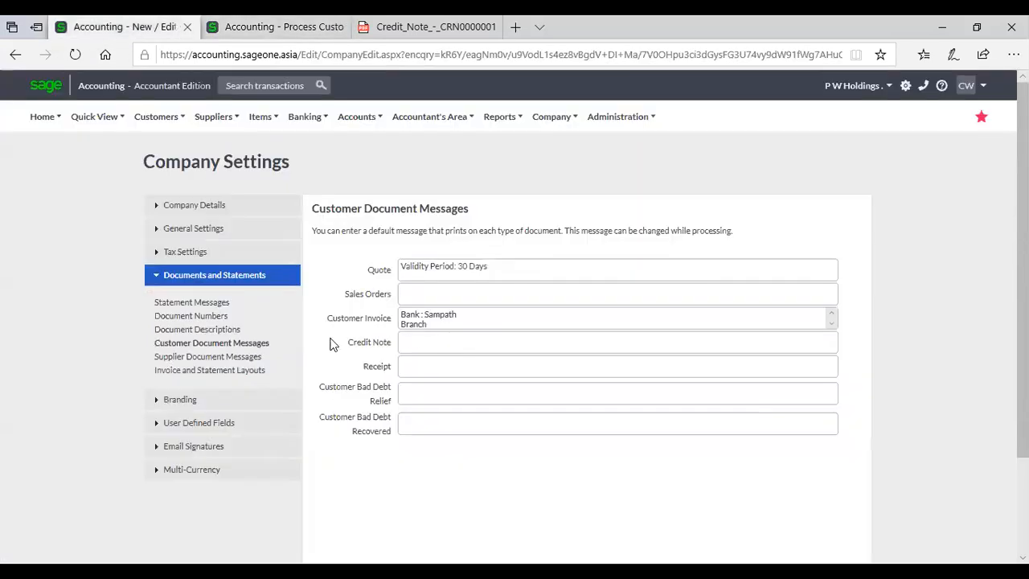
{"action": "left_click", "coordinate": [439, 324]}
{"action": "left_click", "coordinate": [505, 324]}
{"action": "scroll", "coordinate": [526, 323], "scroll_direction": "down", "scroll_amount": 1}
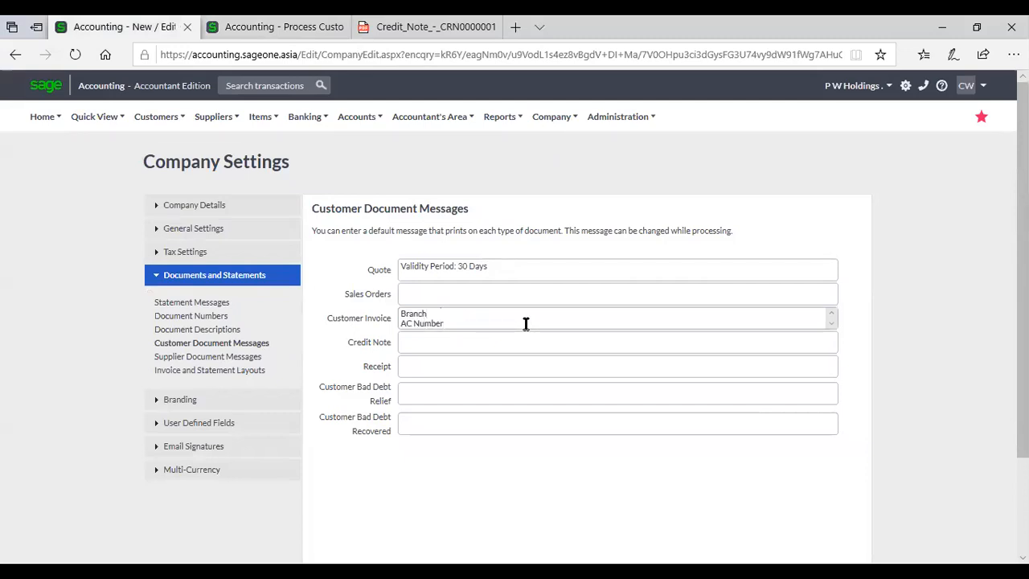
{"action": "key", "text": "Up"}
{"action": "key", "text": "Down"}
{"action": "left_click", "coordinate": [288, 32]}
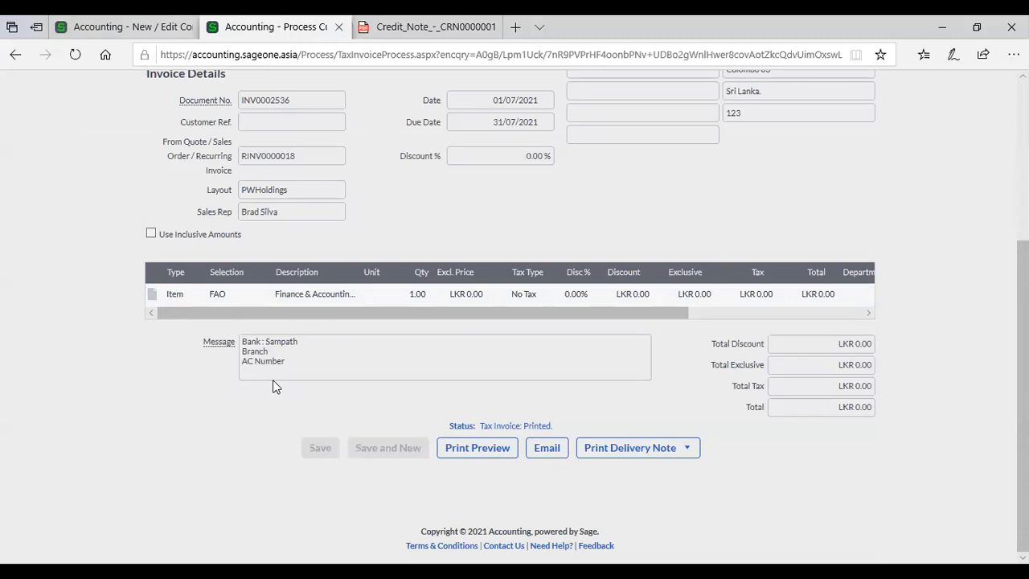
Open Supplier 1's overdue purchase order from the supplier purchase orders list and inspect its message field
{"action": "left_click", "coordinate": [133, 30]}
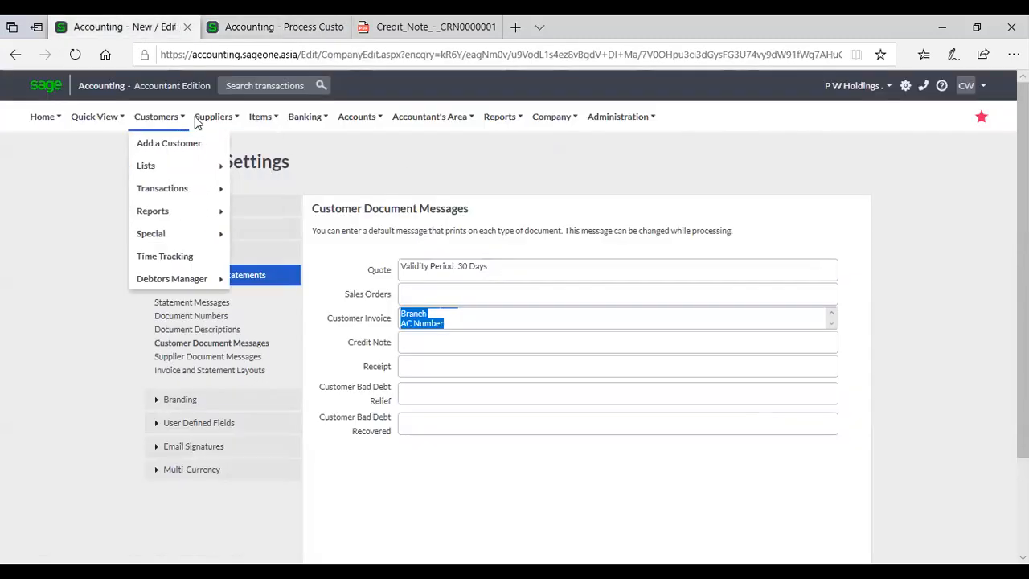
{"action": "mouse_move", "coordinate": [215, 118]}
{"action": "mouse_move", "coordinate": [233, 190]}
{"action": "left_click", "coordinate": [365, 193]}
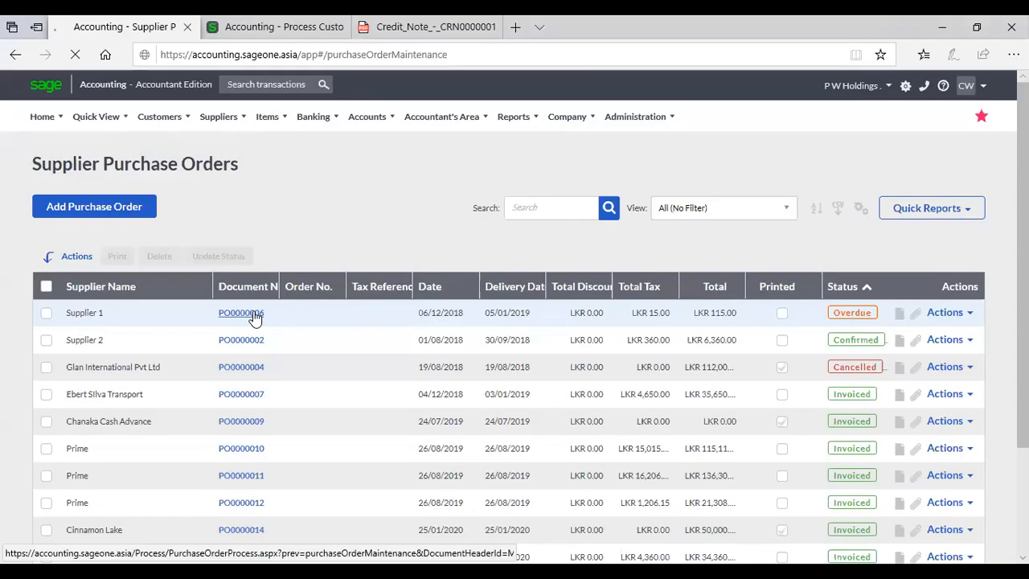
{"action": "left_click", "coordinate": [254, 313]}
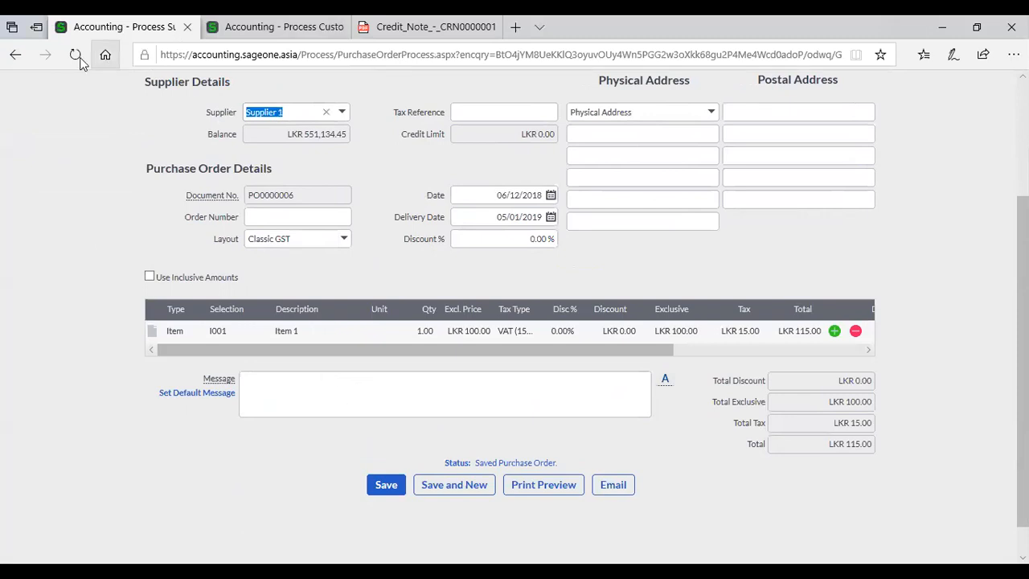
Leave the purchase order, reopen the company settings, and close the extra browser tabs including the credit note PDF
{"action": "left_click", "coordinate": [12, 56]}
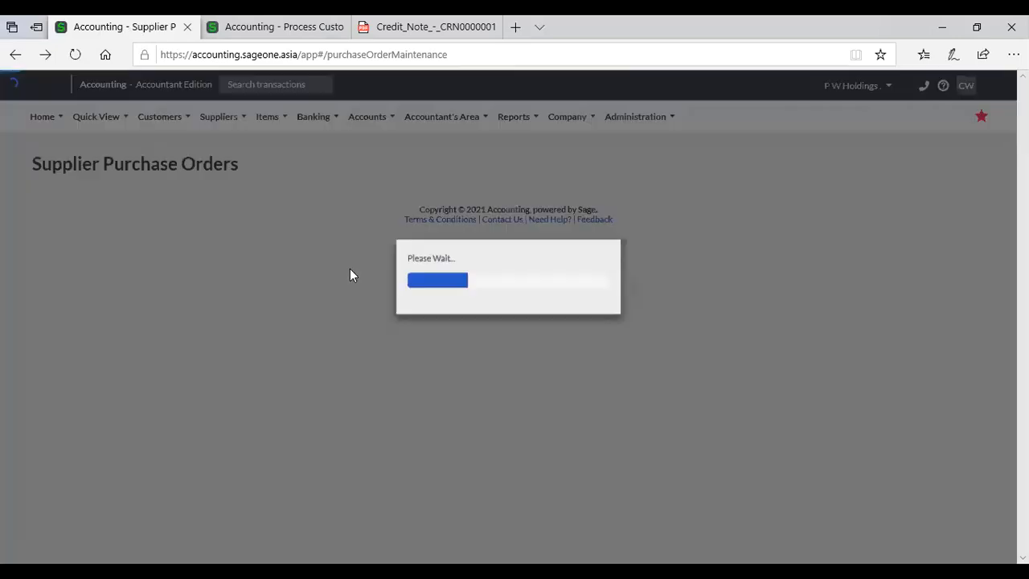
{"action": "left_click", "coordinate": [585, 115]}
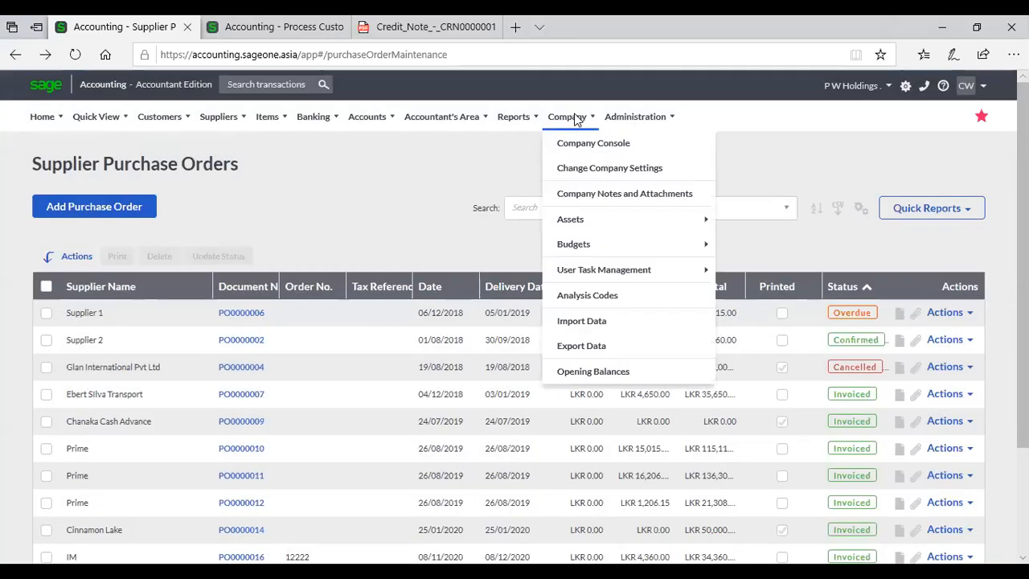
{"action": "left_click", "coordinate": [580, 171]}
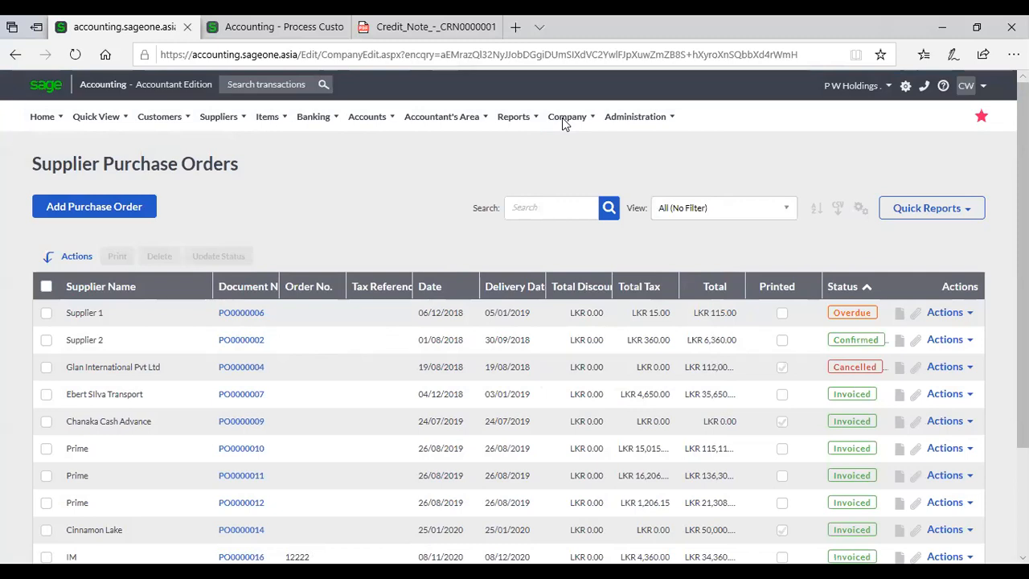
{"action": "left_click", "coordinate": [310, 28]}
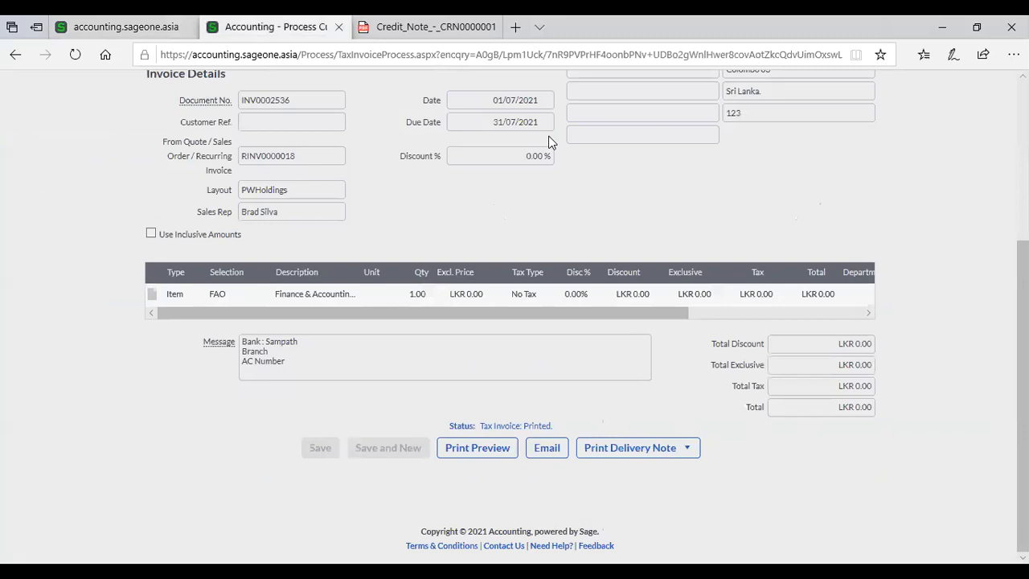
{"action": "scroll", "coordinate": [550, 143], "scroll_direction": "up", "scroll_amount": 5}
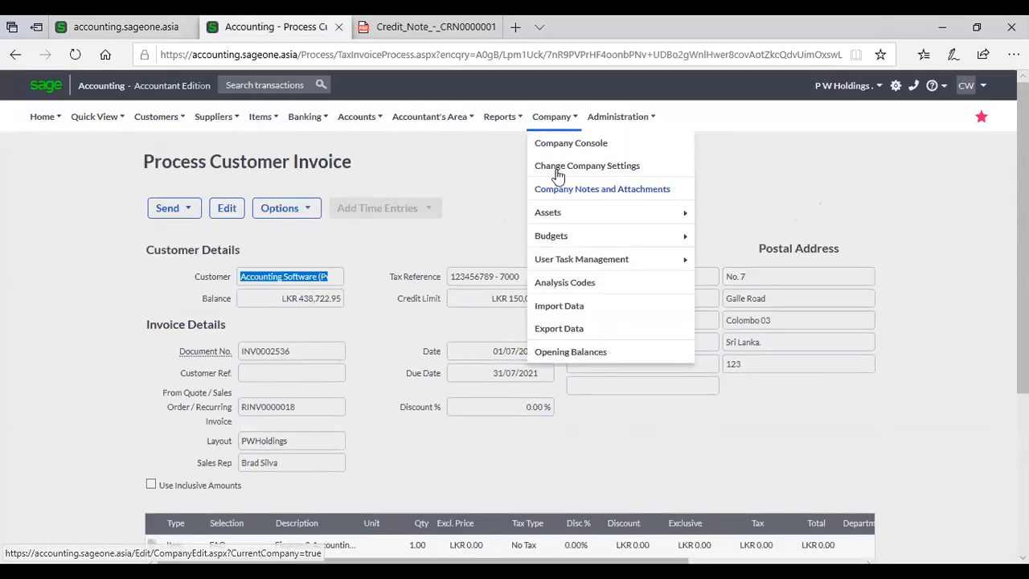
{"action": "left_click", "coordinate": [535, 145]}
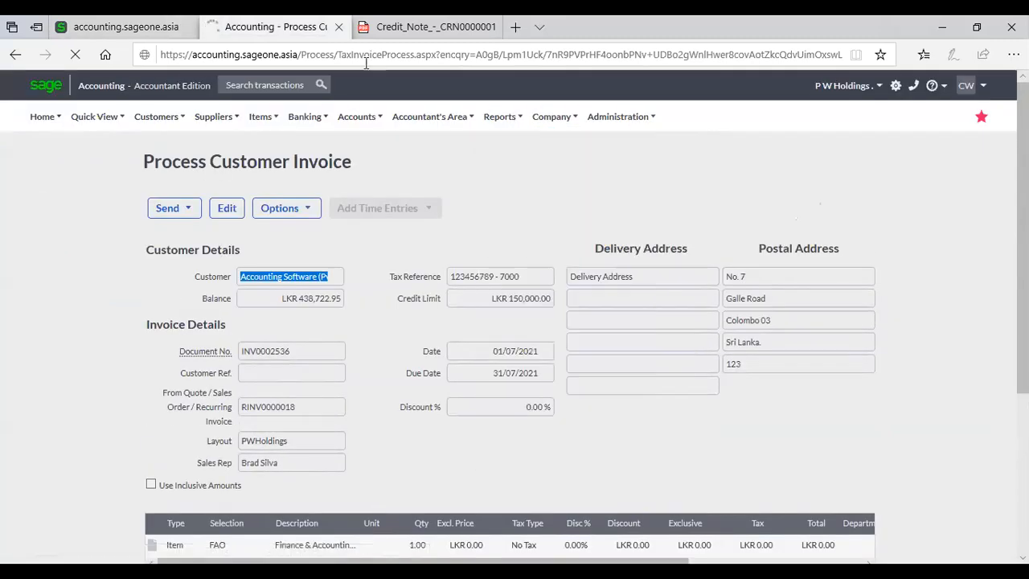
{"action": "left_click", "coordinate": [186, 30]}
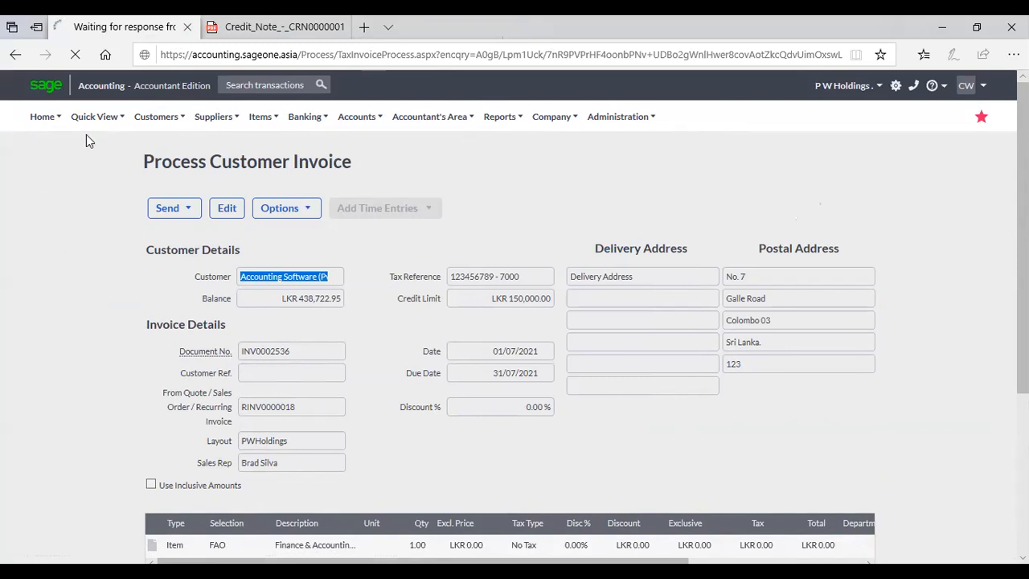
{"action": "left_click", "coordinate": [339, 27]}
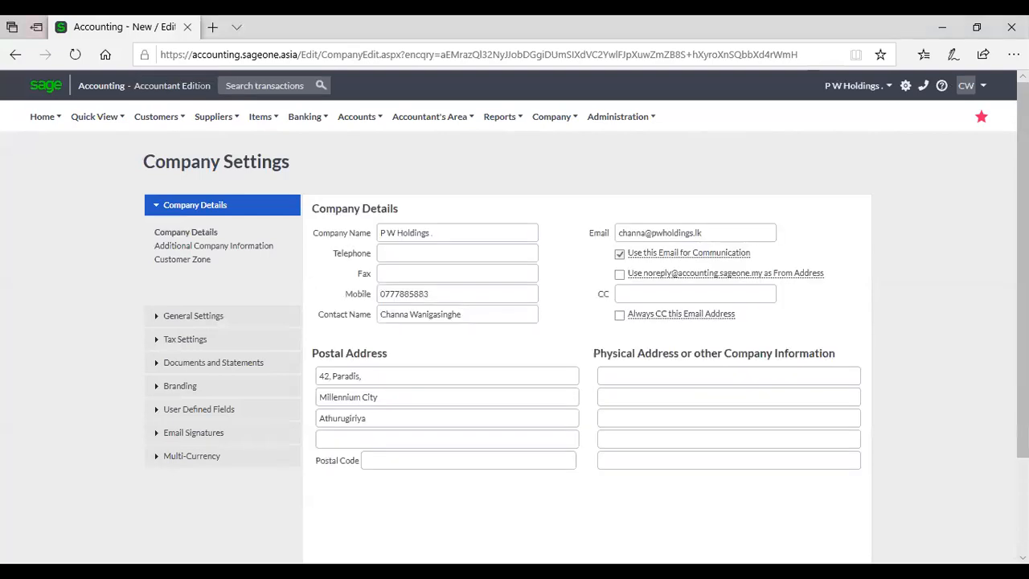
Show the default customer document messages in the documents and statements settings and examine the Customer Invoice message
{"action": "left_click", "coordinate": [219, 341]}
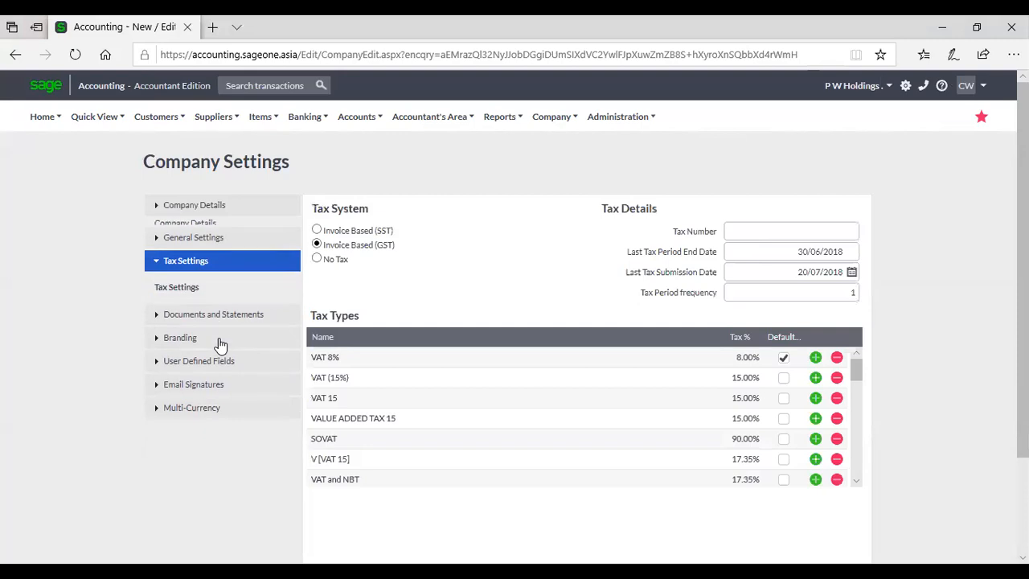
{"action": "left_click", "coordinate": [218, 311]}
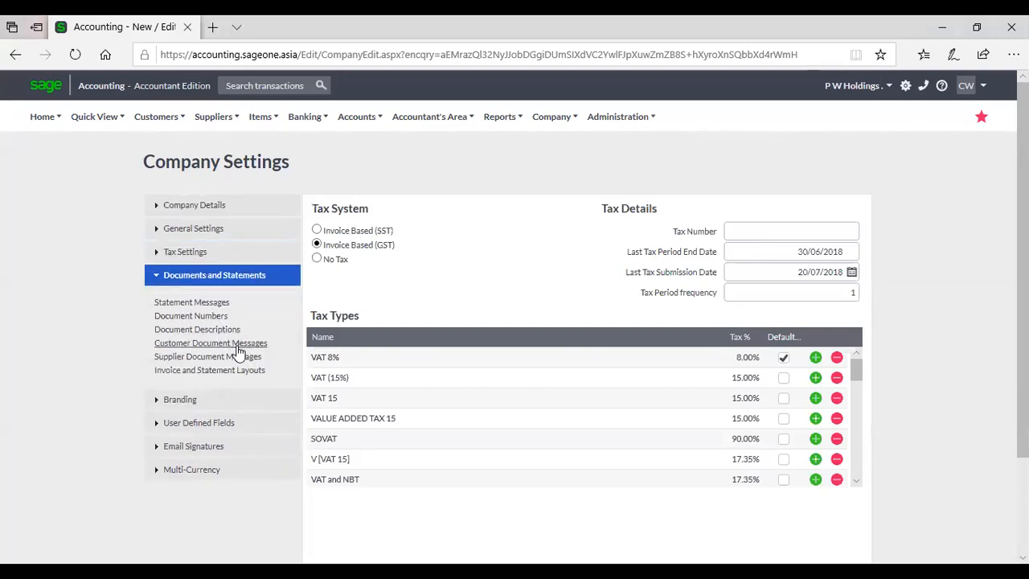
{"action": "left_click", "coordinate": [238, 345]}
{"action": "left_click", "coordinate": [458, 319]}
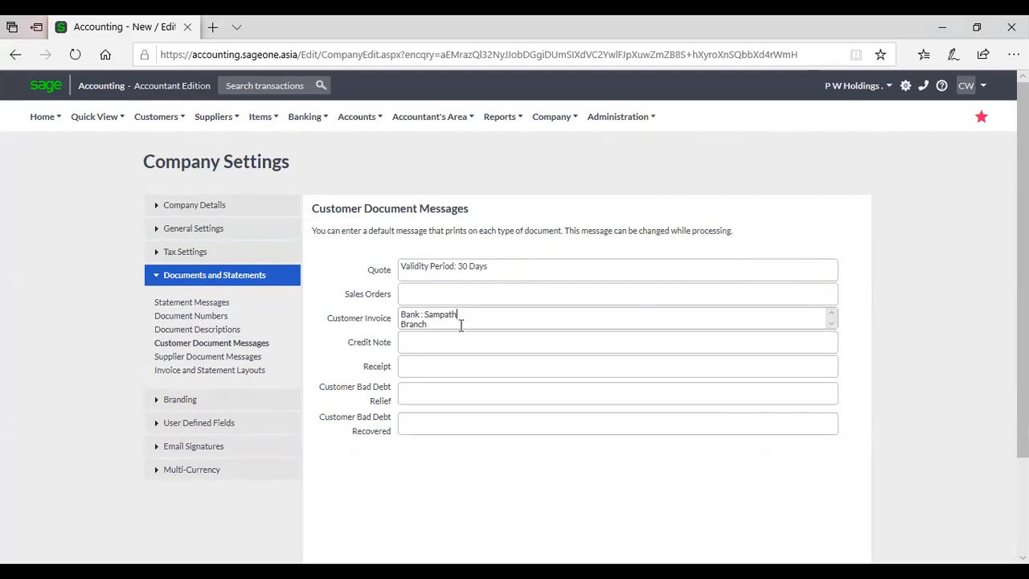
Duplicate the company settings tab and use the copy to check the message on the newest customer tax invoice
{"action": "right_click", "coordinate": [122, 31]}
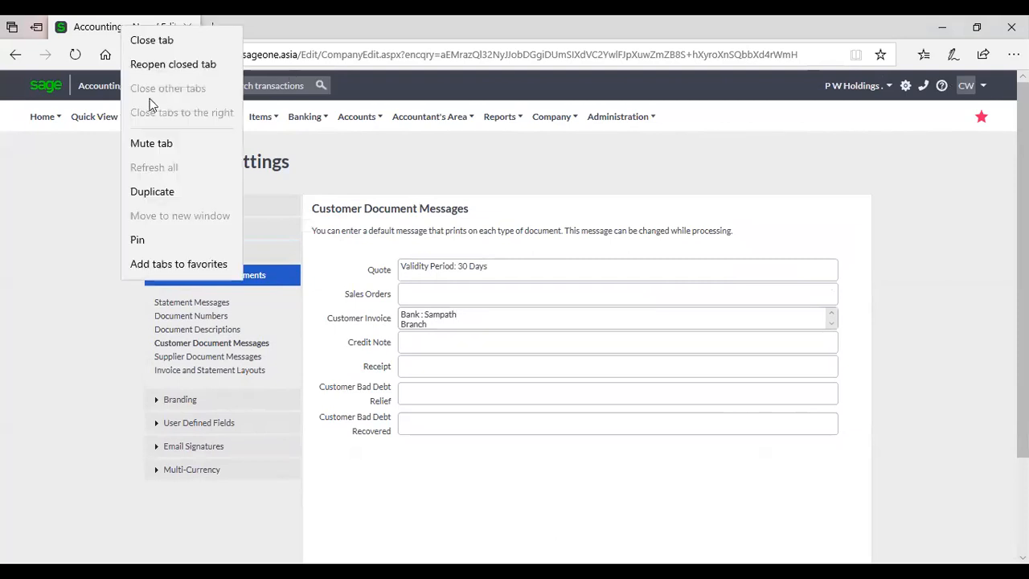
{"action": "left_click", "coordinate": [157, 190]}
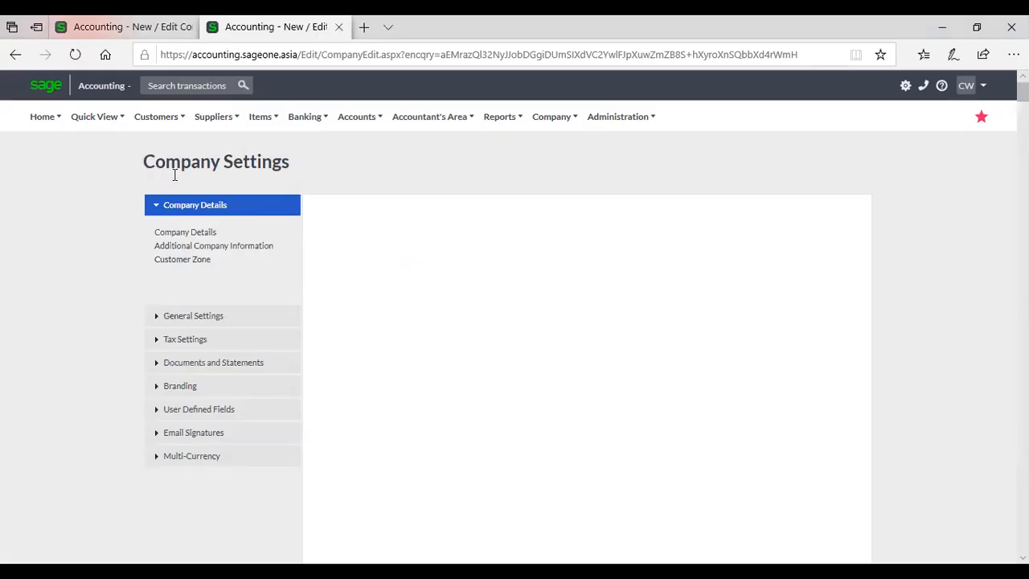
{"action": "left_click", "coordinate": [149, 118]}
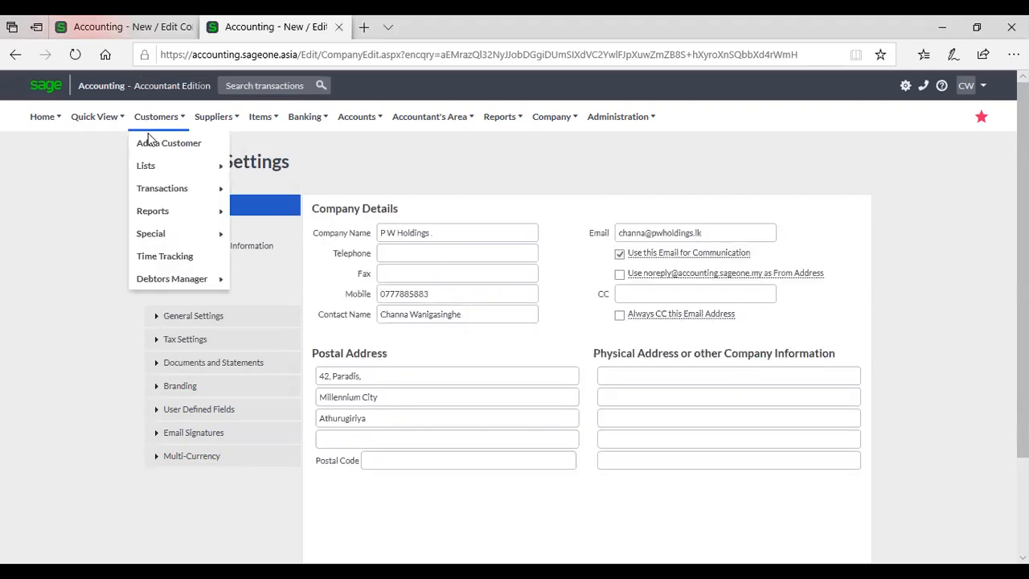
{"action": "mouse_move", "coordinate": [160, 184]}
{"action": "left_click", "coordinate": [278, 234]}
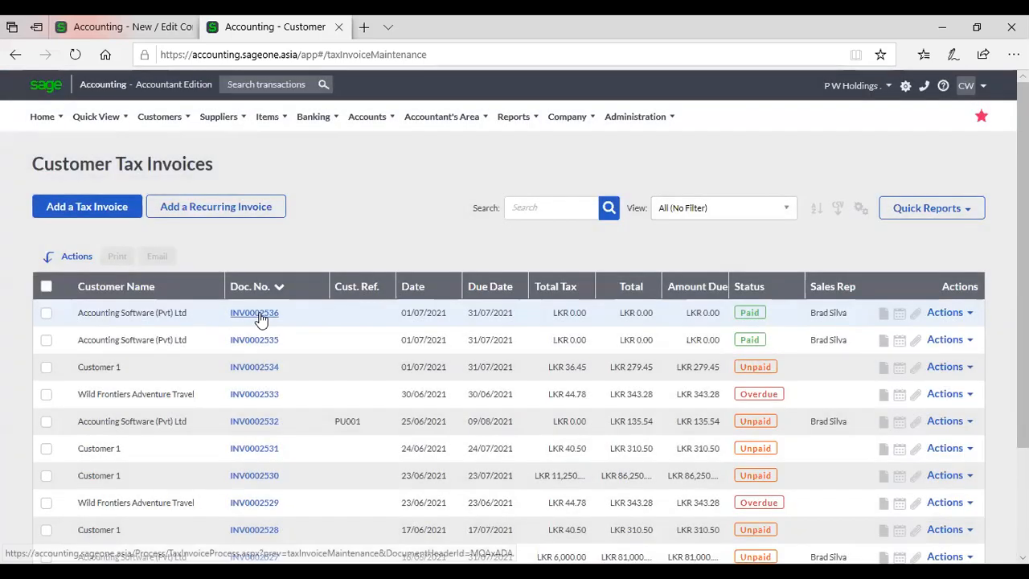
{"action": "left_click", "coordinate": [259, 317]}
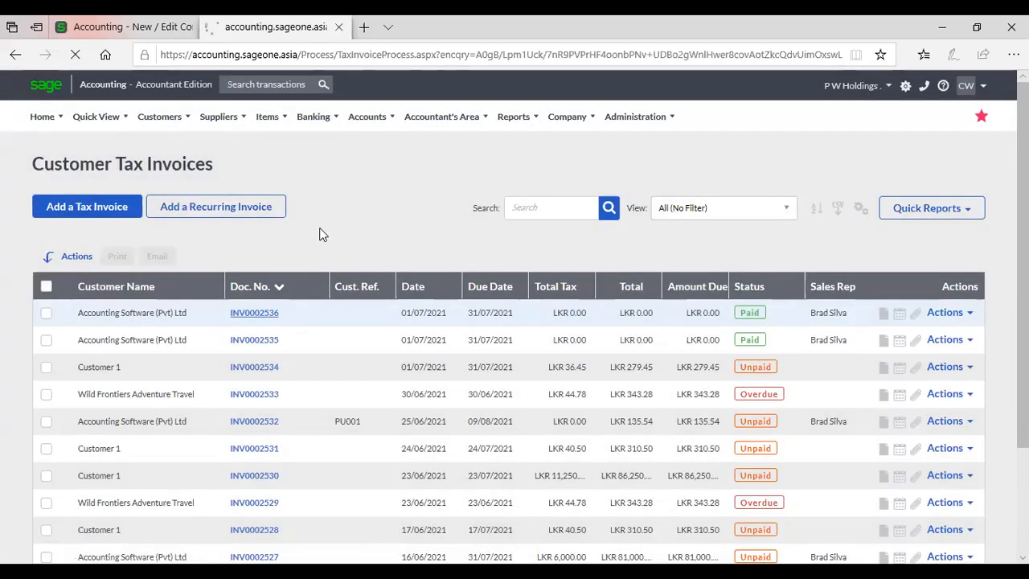
{"action": "scroll", "coordinate": [322, 237], "scroll_direction": "down", "scroll_amount": 3}
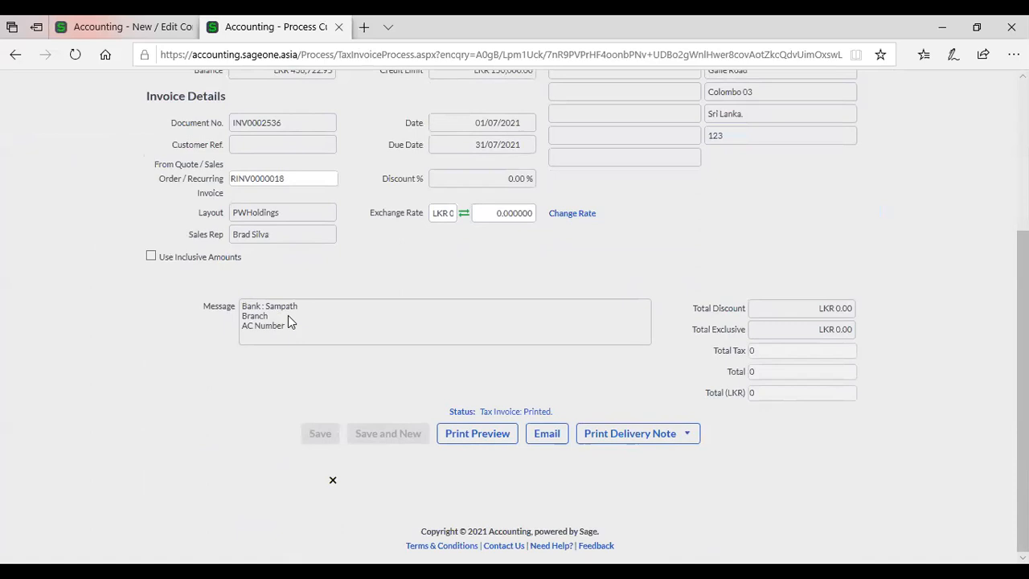
Review the Customer Invoice and Quote default messages in the company settings, highlighting the quote's validity text
{"action": "left_click", "coordinate": [127, 26]}
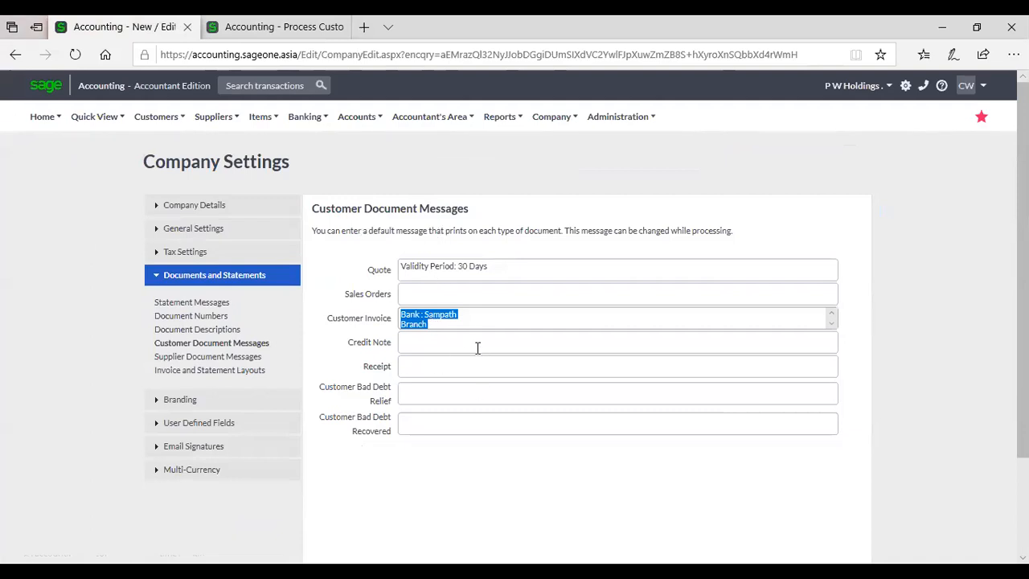
{"action": "left_click", "coordinate": [491, 267]}
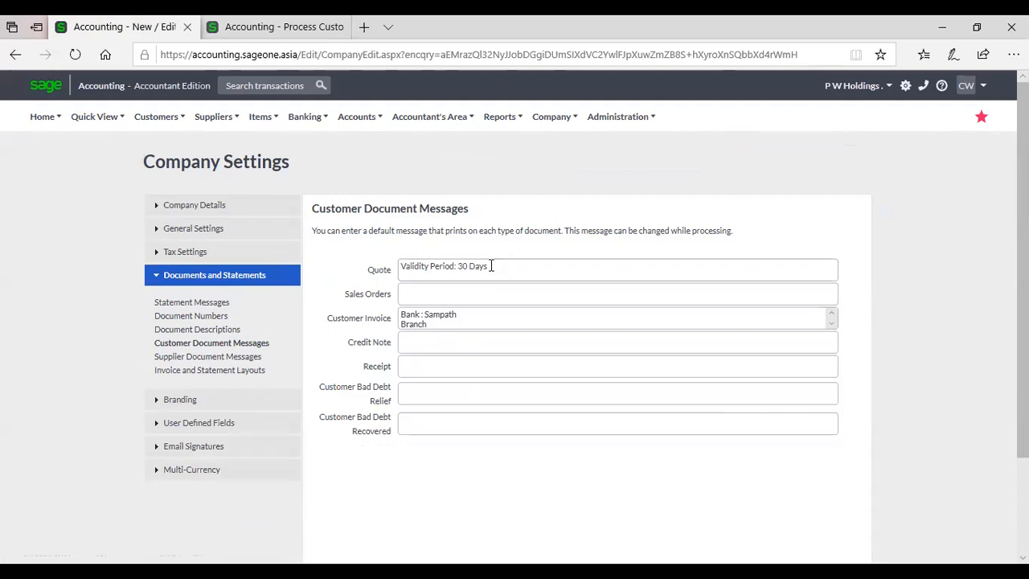
{"action": "left_click_drag", "start_coordinate": [505, 268], "coordinate": [396, 270]}
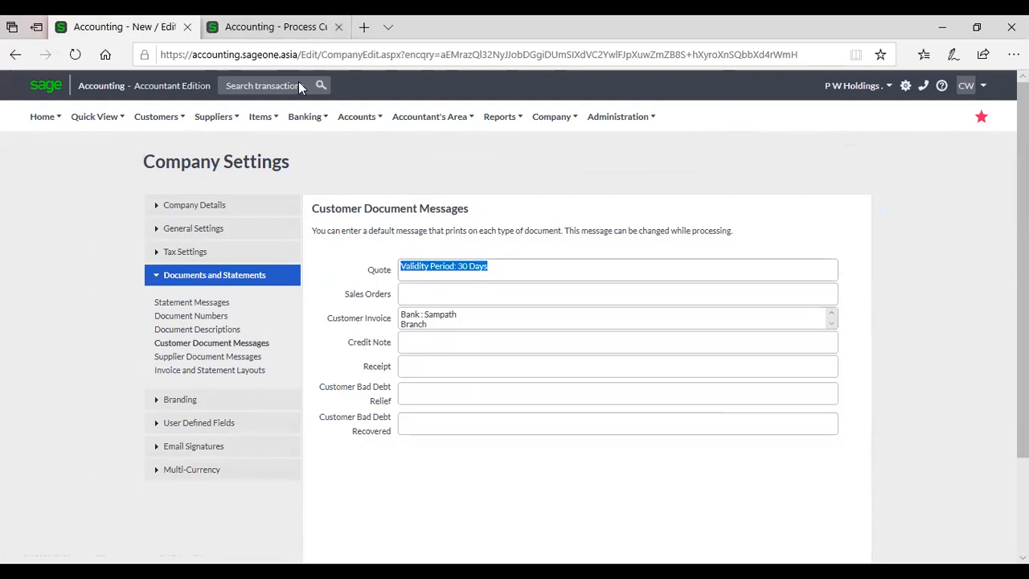
Open Customer 4's accepted quote from the customer quotes list and inspect its message field
{"action": "key", "text": "ctrl+Tab"}
{"action": "left_click", "coordinate": [156, 118]}
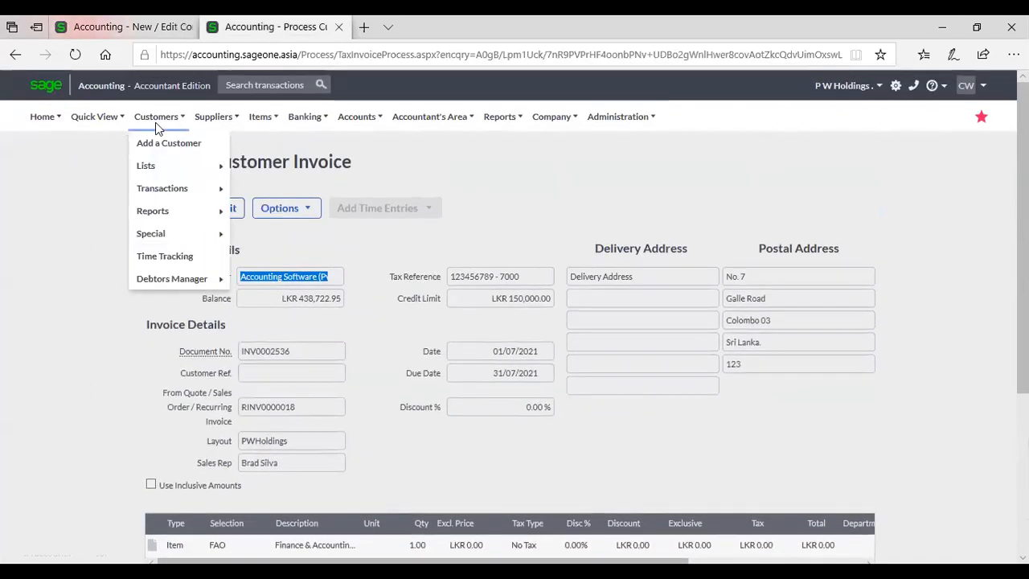
{"action": "mouse_move", "coordinate": [162, 180]}
{"action": "left_click", "coordinate": [275, 189]}
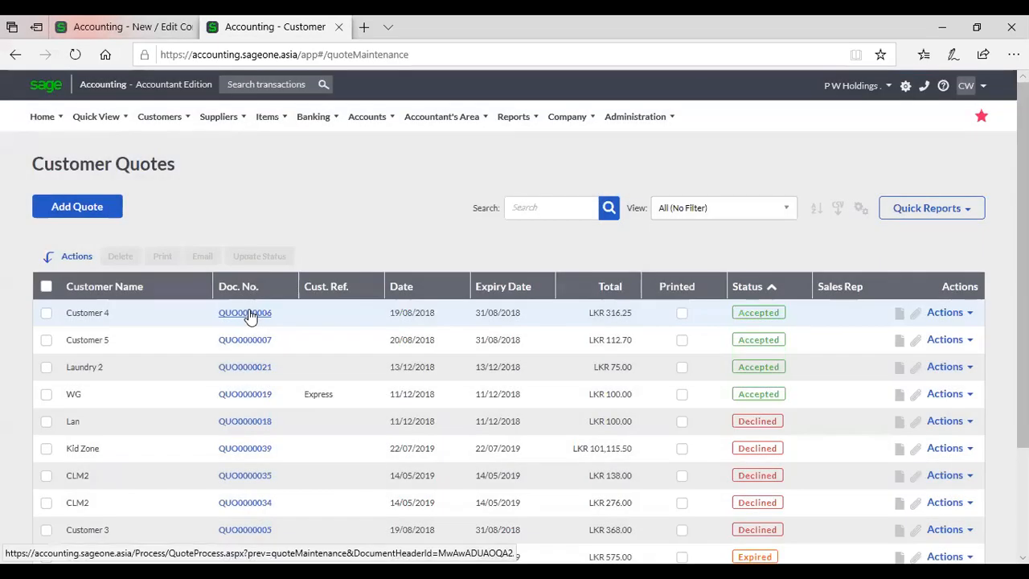
{"action": "left_click", "coordinate": [245, 313]}
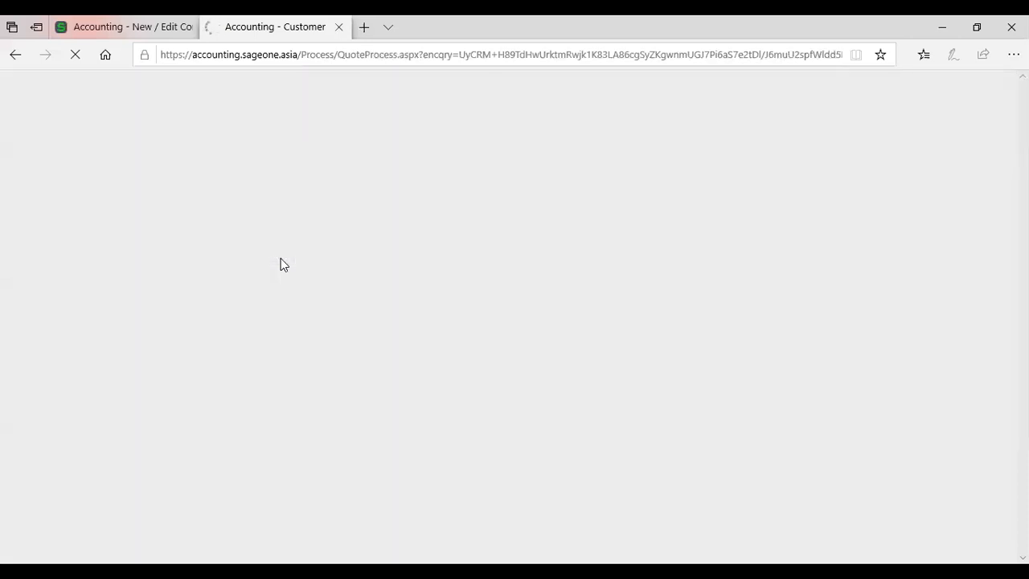
{"action": "scroll", "coordinate": [280, 264], "scroll_direction": "down", "scroll_amount": 2}
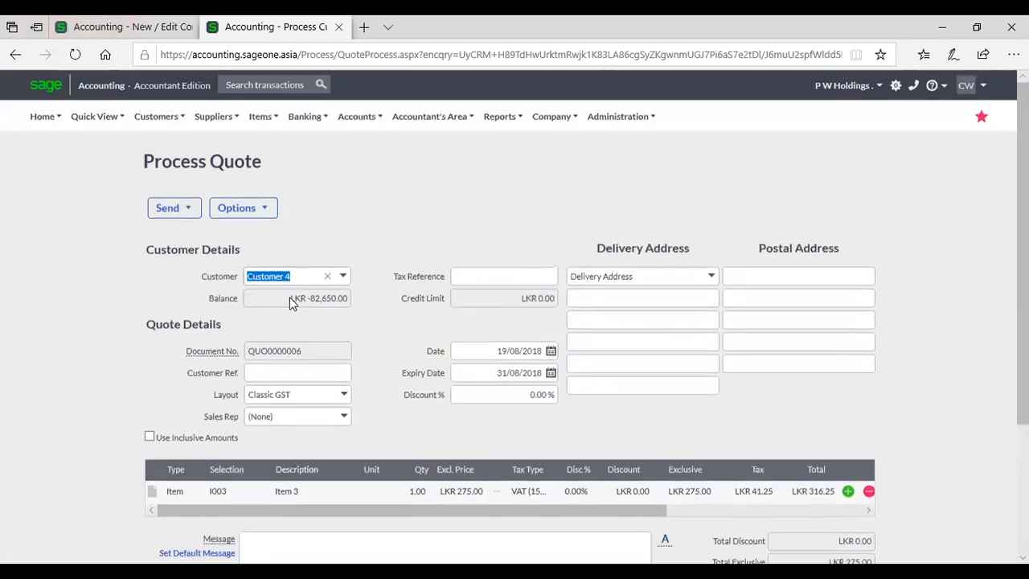
Start a new customer quote from the customer quotes list and inspect its default message
{"action": "left_click", "coordinate": [156, 117]}
{"action": "mouse_move", "coordinate": [179, 187]}
{"action": "left_click", "coordinate": [296, 193]}
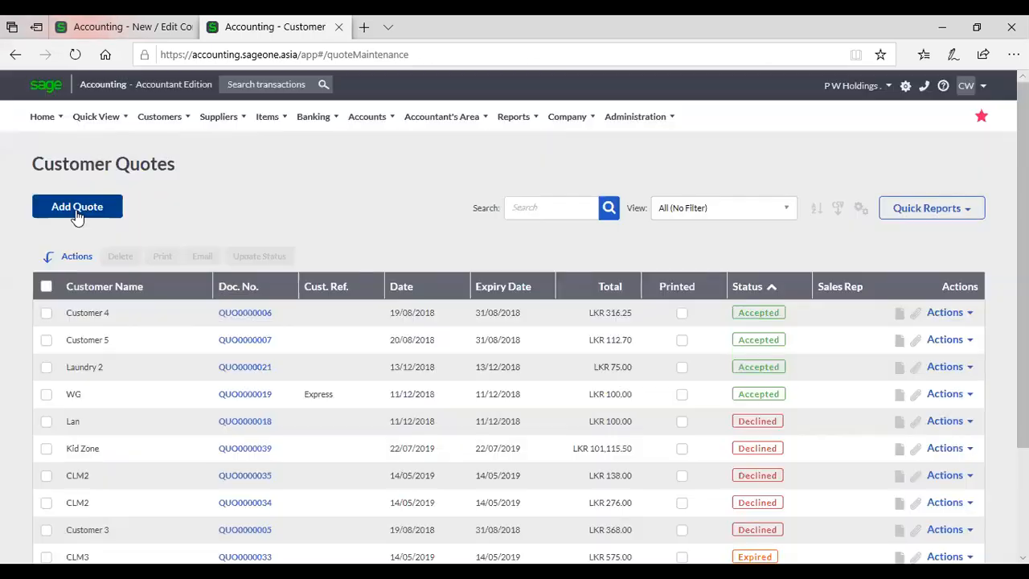
{"action": "left_click", "coordinate": [77, 211]}
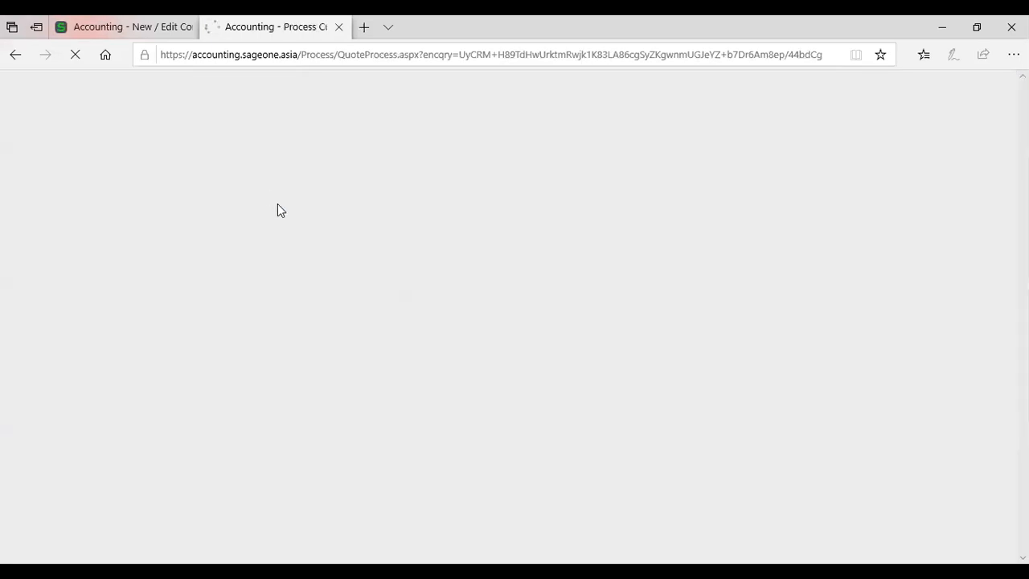
{"action": "scroll", "coordinate": [278, 207], "scroll_direction": "down", "scroll_amount": 2}
{"action": "left_click", "coordinate": [367, 339]}
{"action": "scroll", "coordinate": [311, 371], "scroll_direction": "down", "scroll_amount": 1}
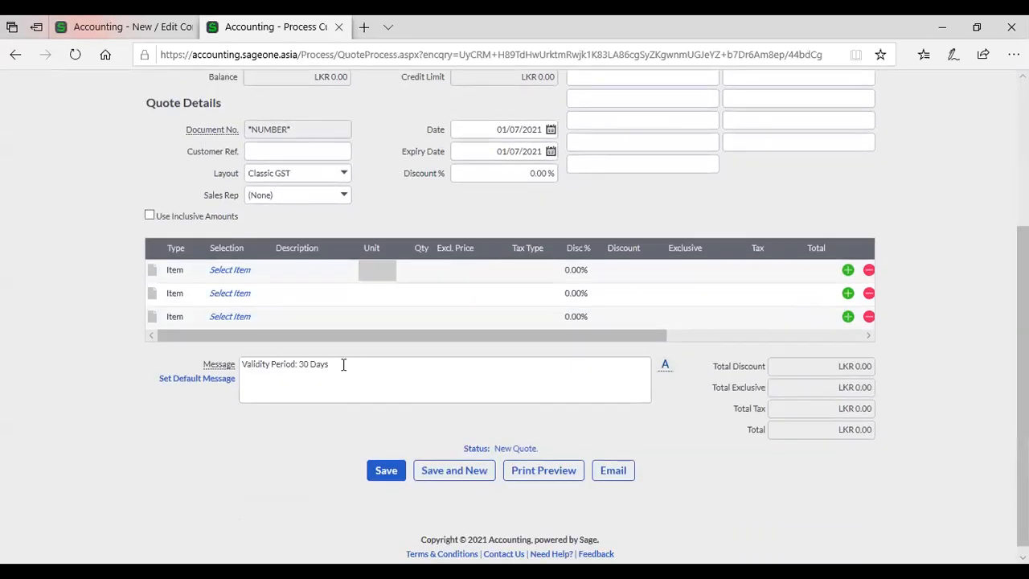
Return to the company settings and compare the default supplier document messages with the customer document messages
{"action": "left_click", "coordinate": [148, 29]}
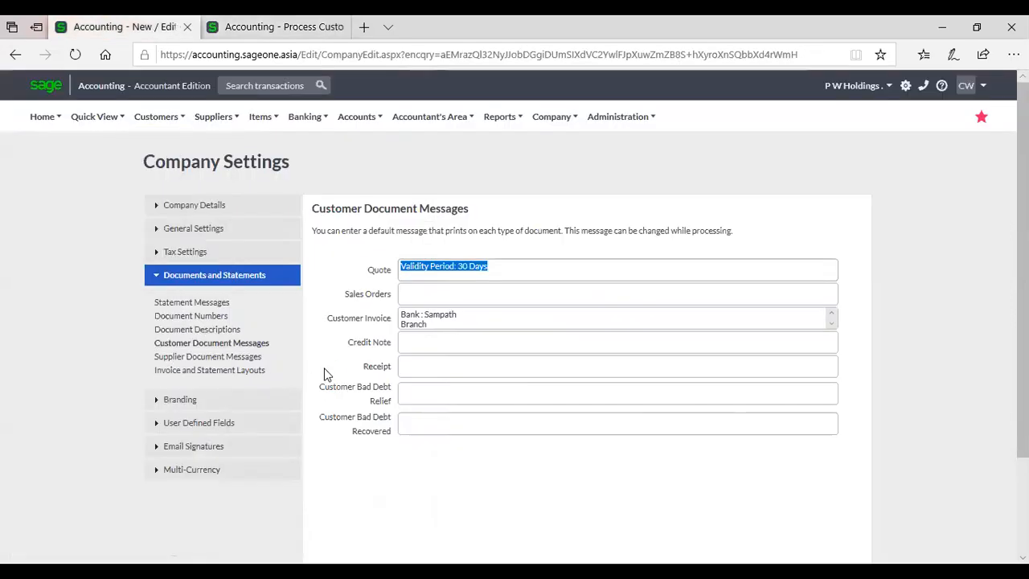
{"action": "left_click", "coordinate": [238, 359]}
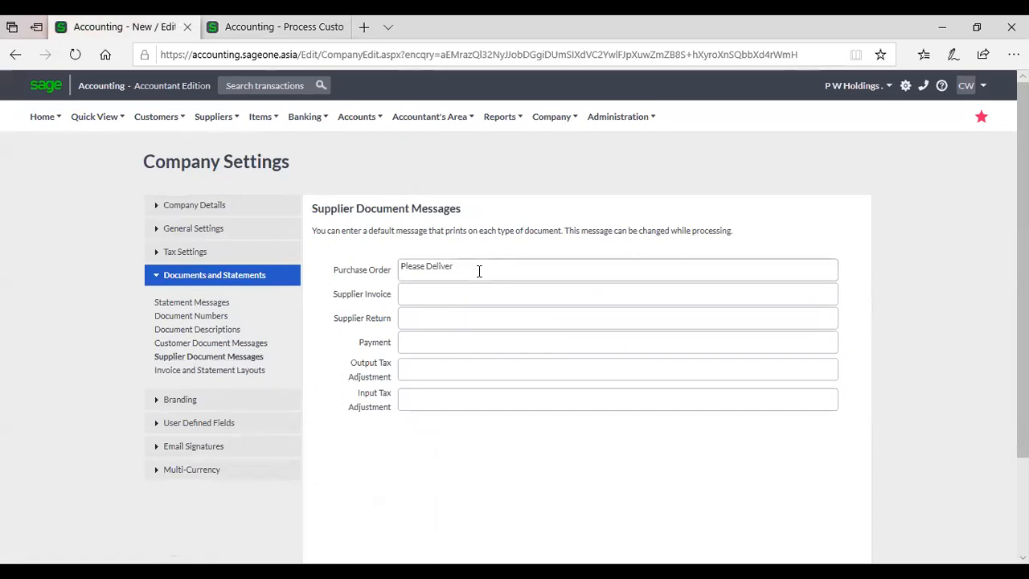
{"action": "left_click", "coordinate": [200, 345]}
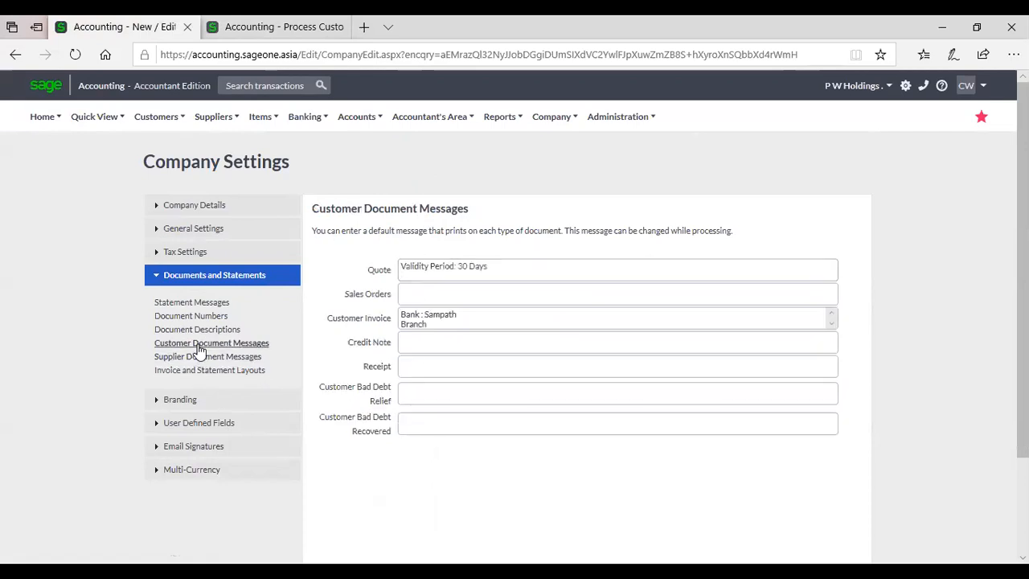
{"action": "left_click", "coordinate": [245, 357]}
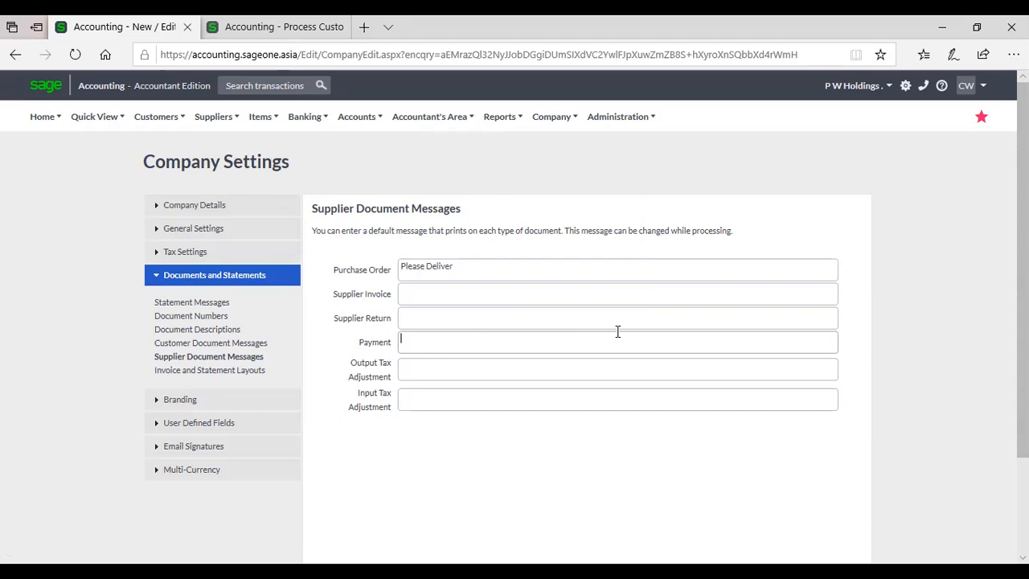
Review the statement messages and document numbers, followed by the customer and supplier document messages
{"action": "left_click", "coordinate": [216, 306]}
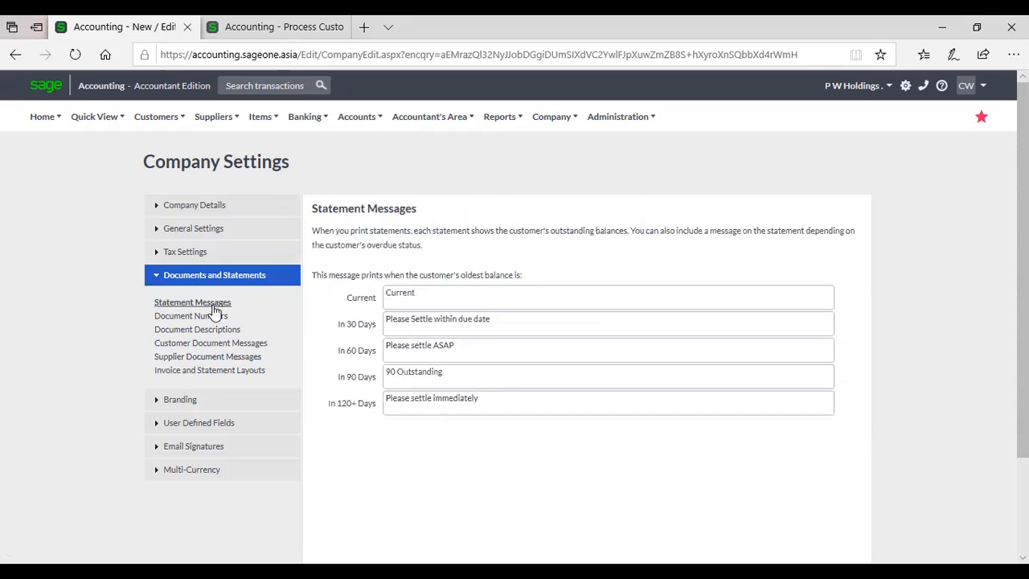
{"action": "left_click", "coordinate": [217, 317]}
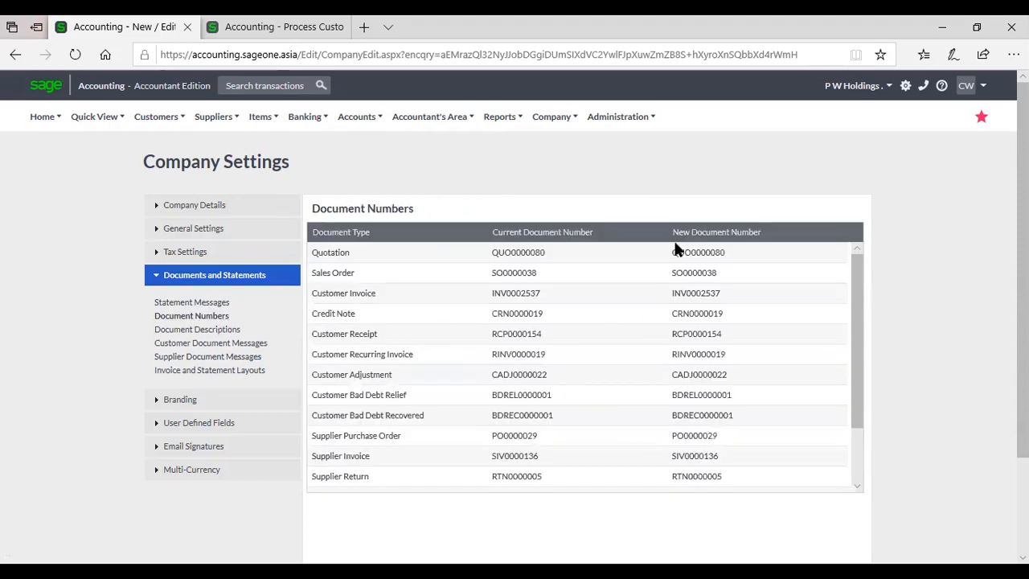
{"action": "left_click", "coordinate": [211, 346]}
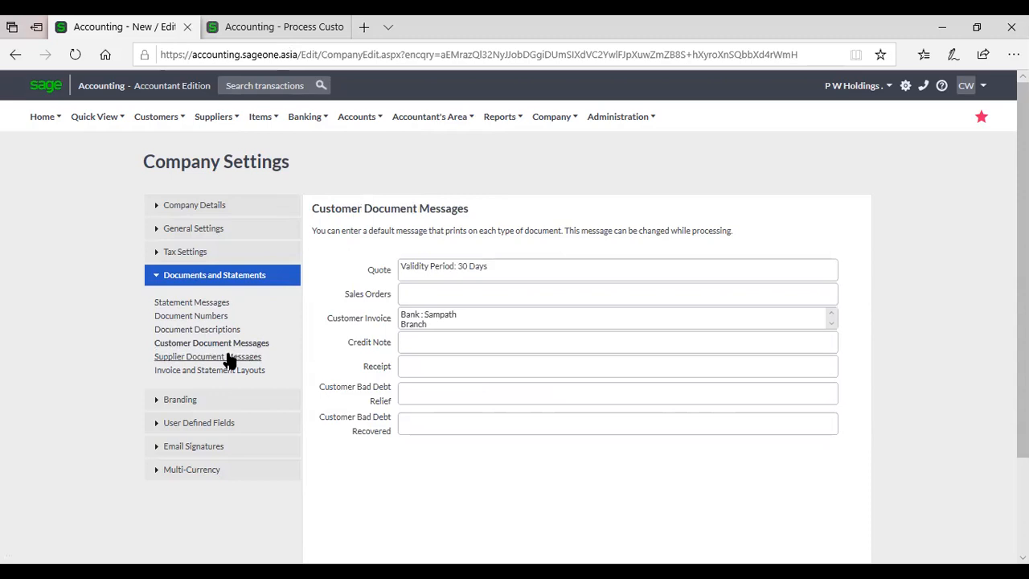
{"action": "left_click", "coordinate": [230, 359]}
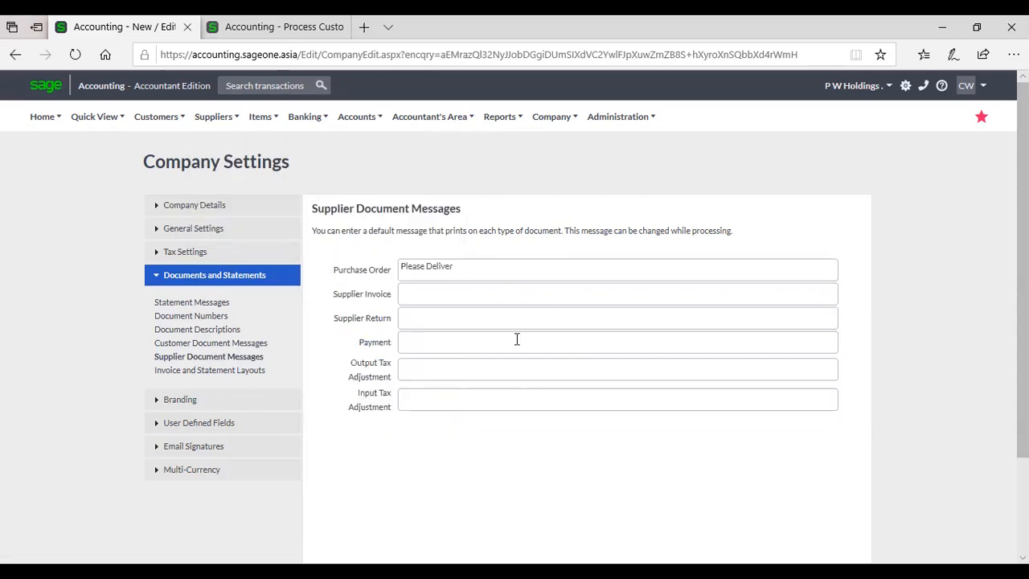
Revisit the document numbers and go over the customer and supplier document message fields once more
{"action": "mouse_move", "coordinate": [148, 112]}
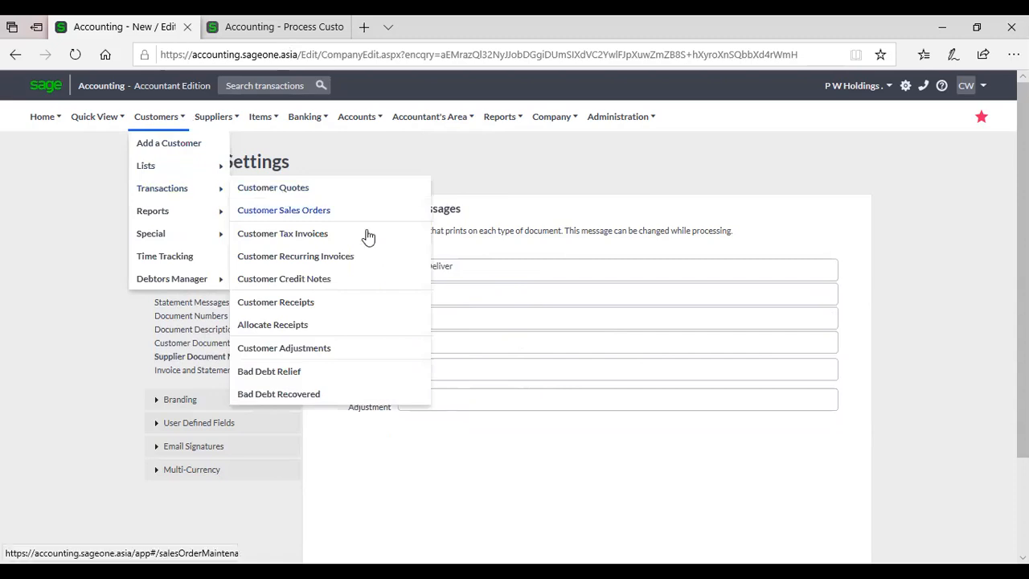
{"action": "scroll", "coordinate": [564, 290], "scroll_direction": "down", "scroll_amount": 1}
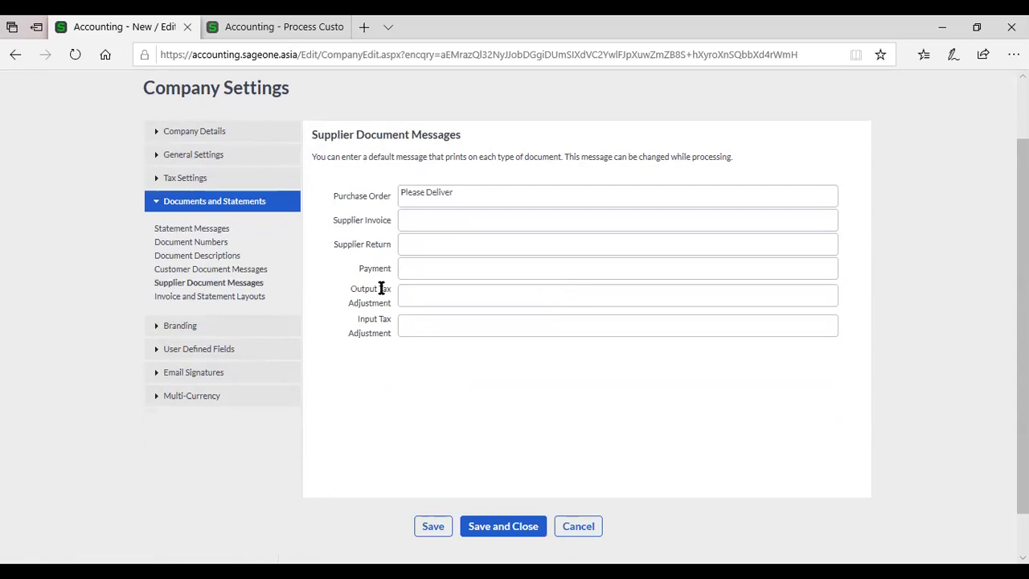
{"action": "left_click", "coordinate": [170, 242]}
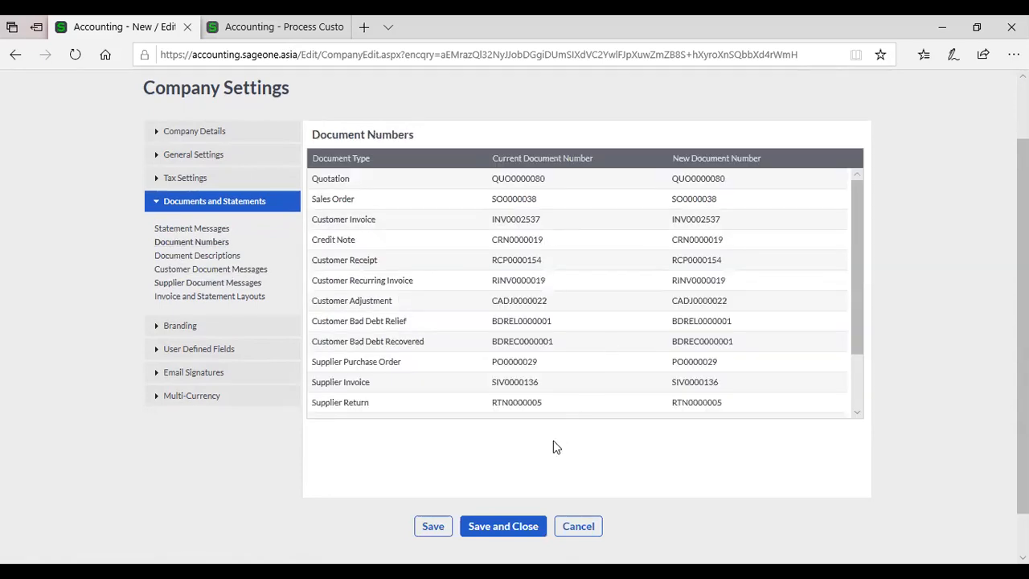
{"action": "left_click", "coordinate": [237, 271]}
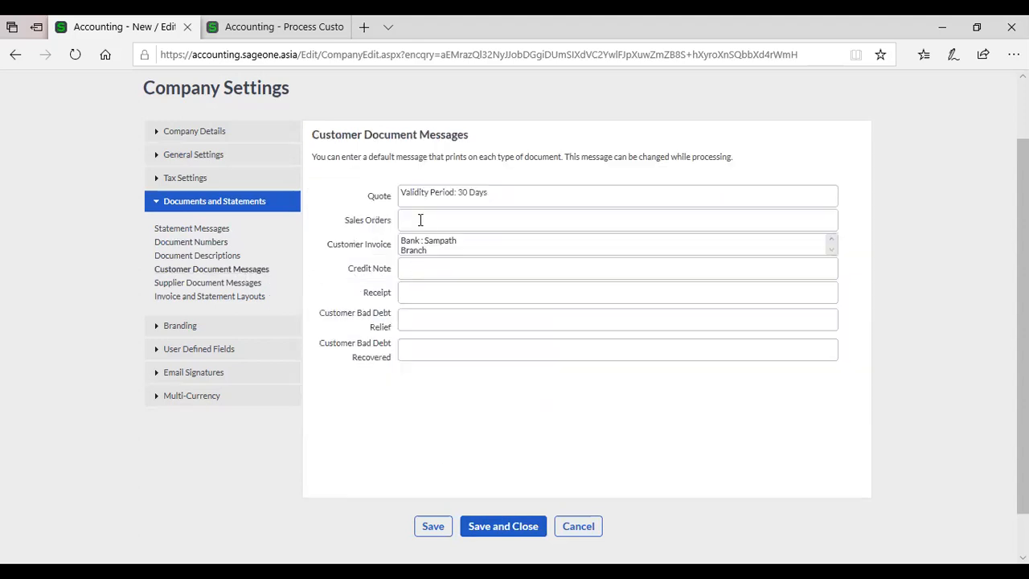
{"action": "left_click", "coordinate": [229, 287]}
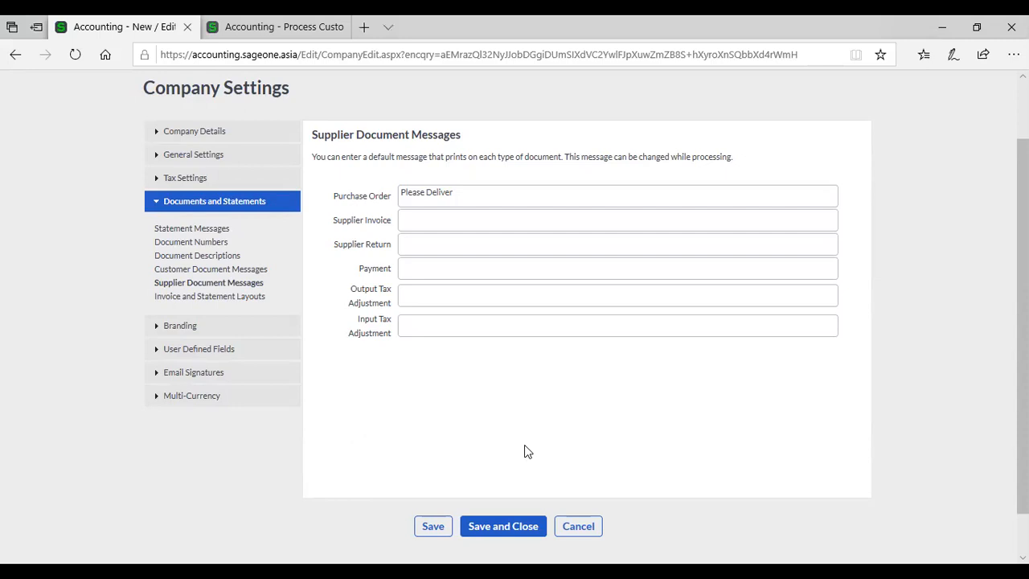
{"action": "scroll", "coordinate": [527, 452], "scroll_direction": "up", "scroll_amount": 1}
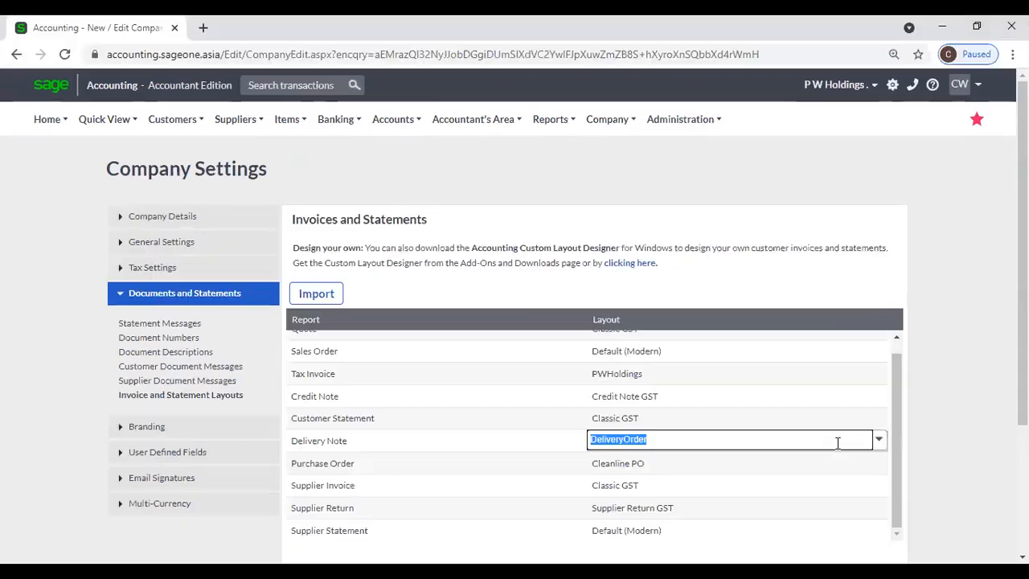
Leave the Delivery Note layout selection and show the supplier document messages again
{"action": "left_click", "coordinate": [957, 374]}
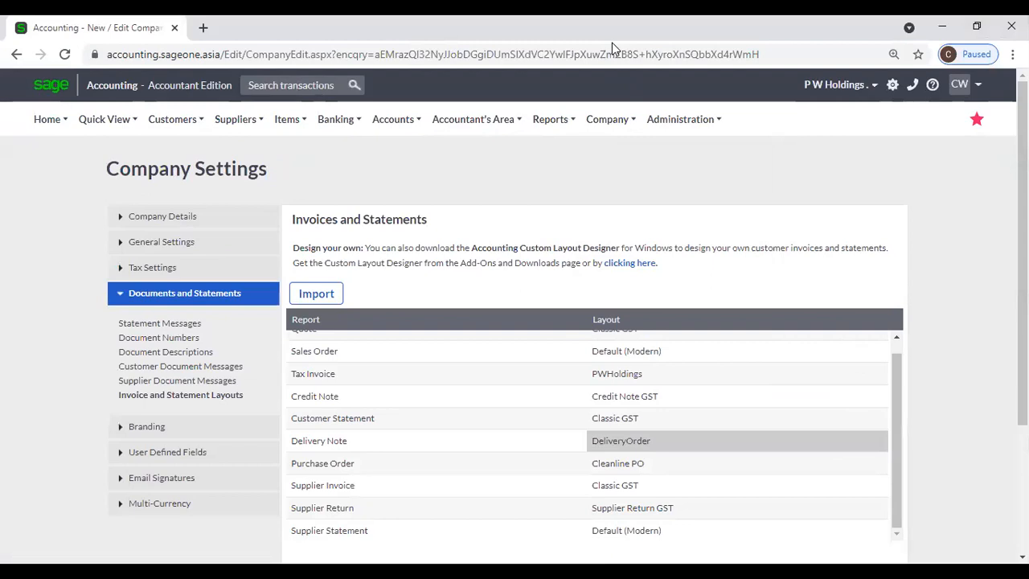
{"action": "mouse_move", "coordinate": [475, 120]}
{"action": "left_click", "coordinate": [235, 383]}
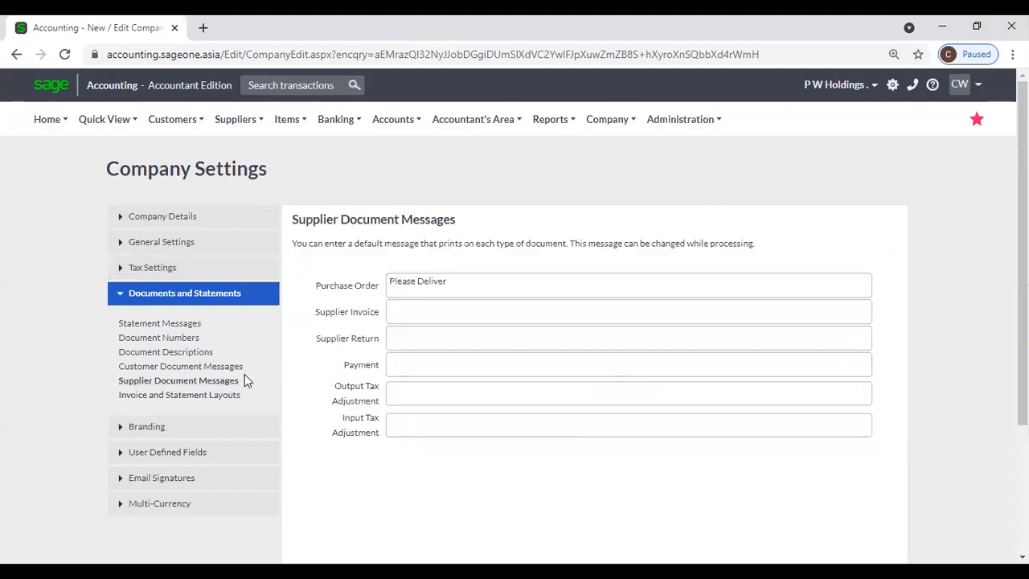
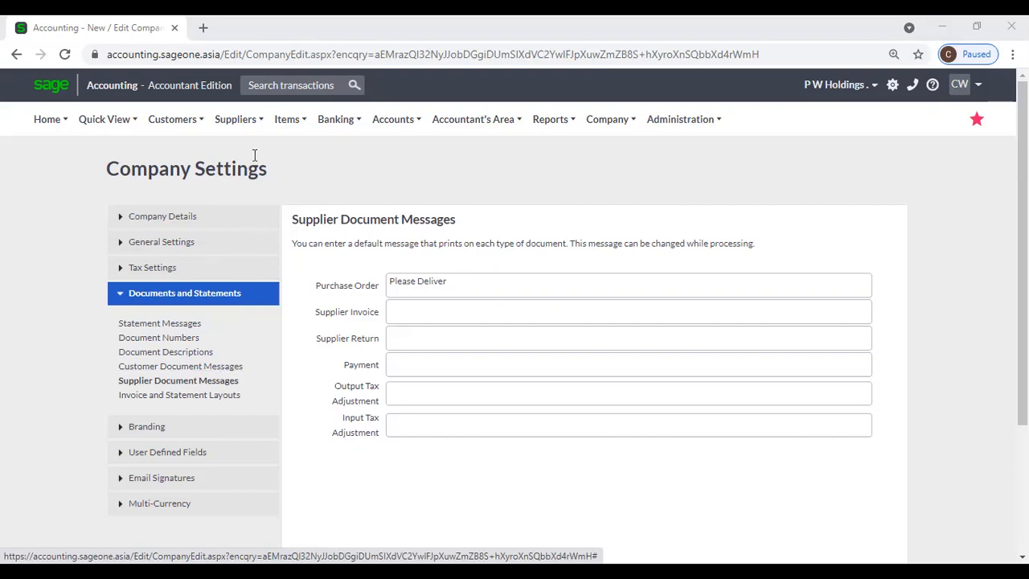
Duplicate the company settings browser tab and open the customer tax invoices list in the copy
{"action": "right_click", "coordinate": [135, 28]}
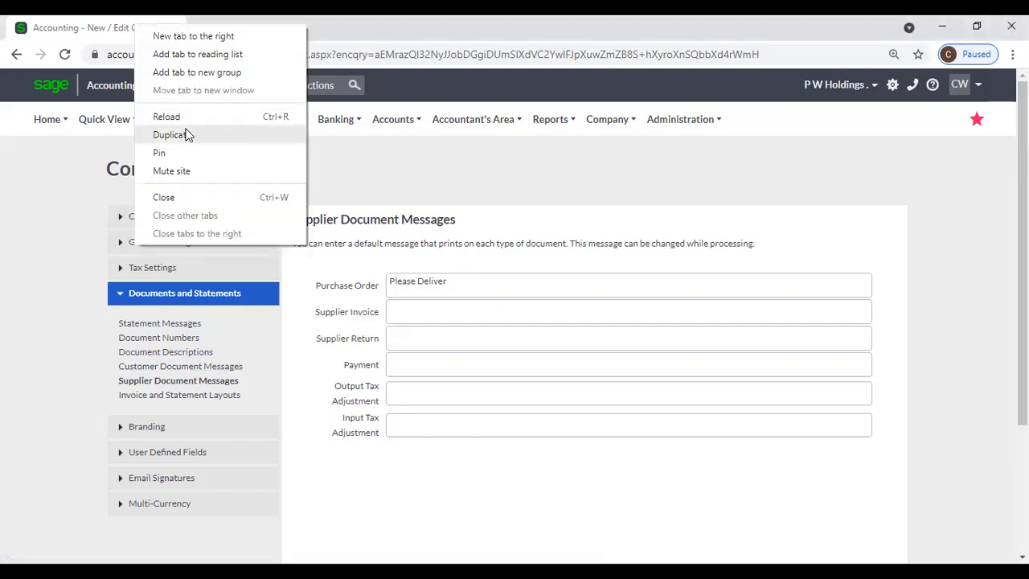
{"action": "left_click", "coordinate": [186, 134]}
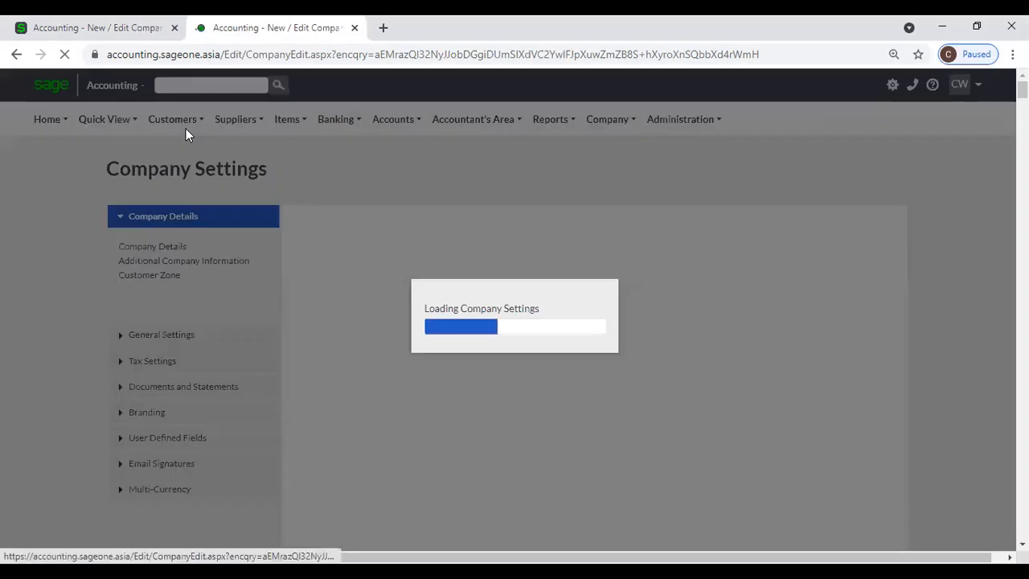
{"action": "mouse_move", "coordinate": [188, 128]}
{"action": "mouse_move", "coordinate": [191, 207]}
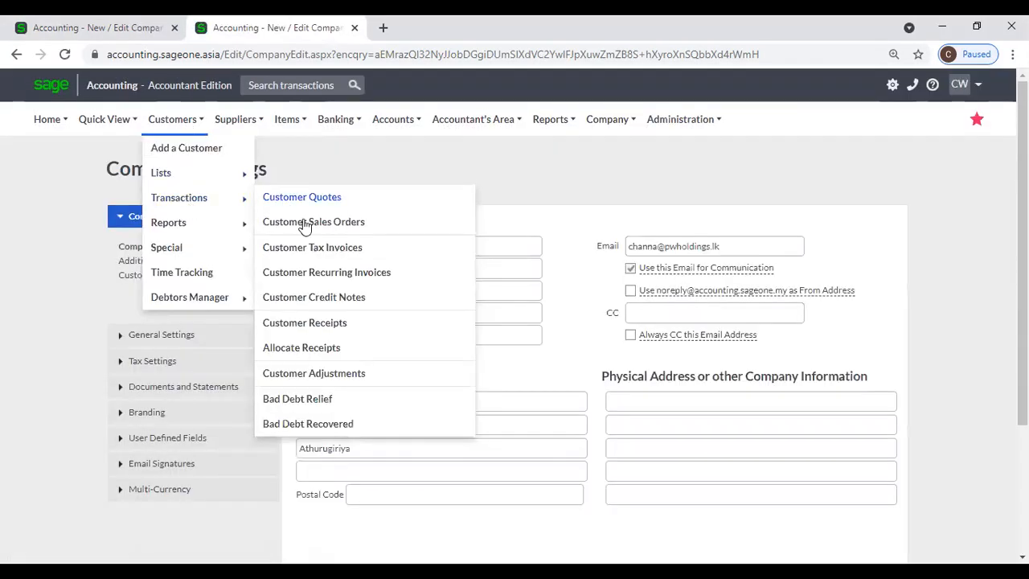
{"action": "left_click", "coordinate": [318, 246]}
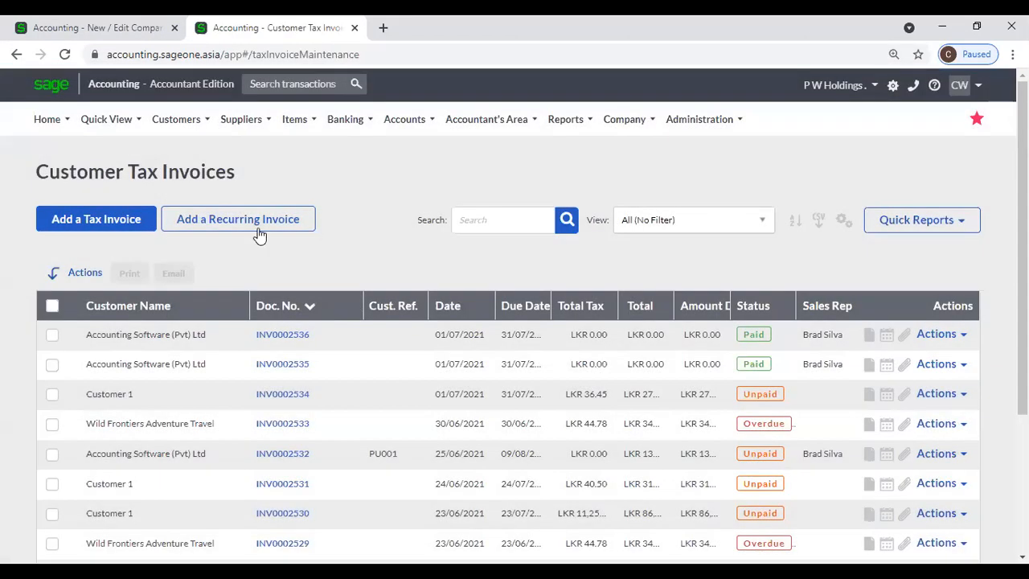
Start a new customer tax invoice and highlight the default bank details in its message field
{"action": "left_click", "coordinate": [136, 228]}
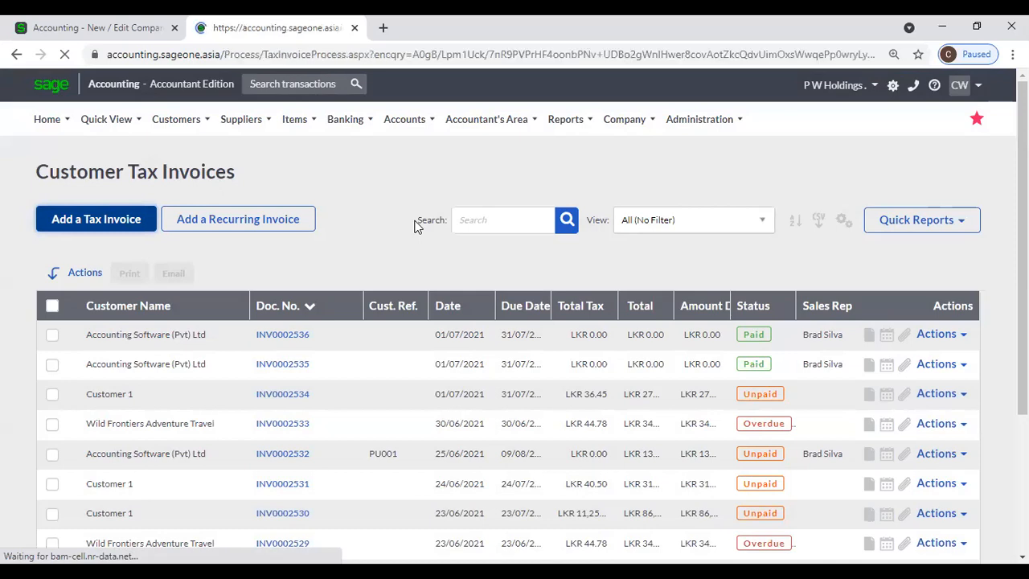
{"action": "scroll", "coordinate": [412, 226], "scroll_direction": "down", "scroll_amount": 3}
{"action": "scroll", "coordinate": [363, 329], "scroll_direction": "down", "scroll_amount": 1}
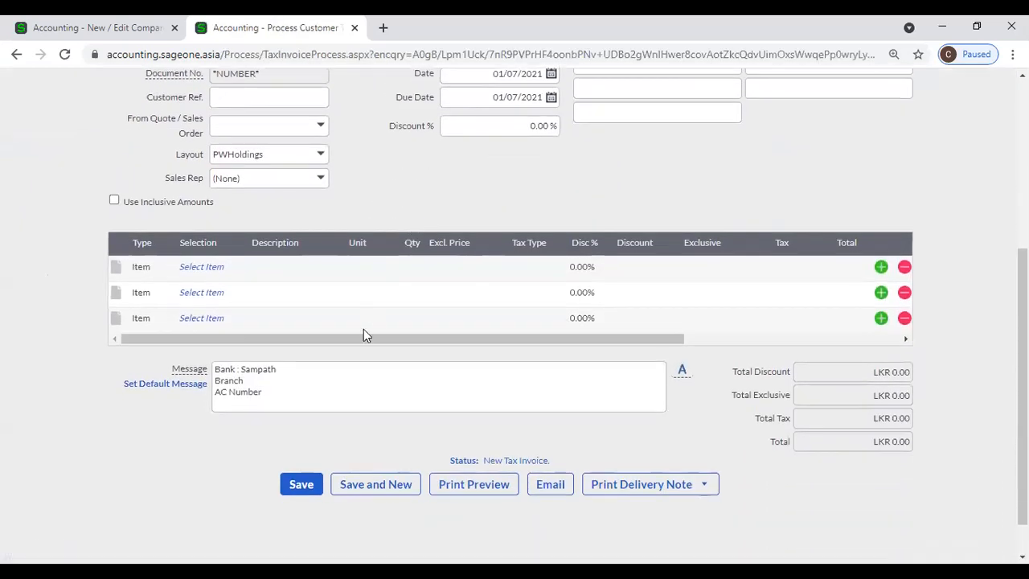
{"action": "left_click", "coordinate": [327, 383]}
{"action": "key", "text": "ctrl+a"}
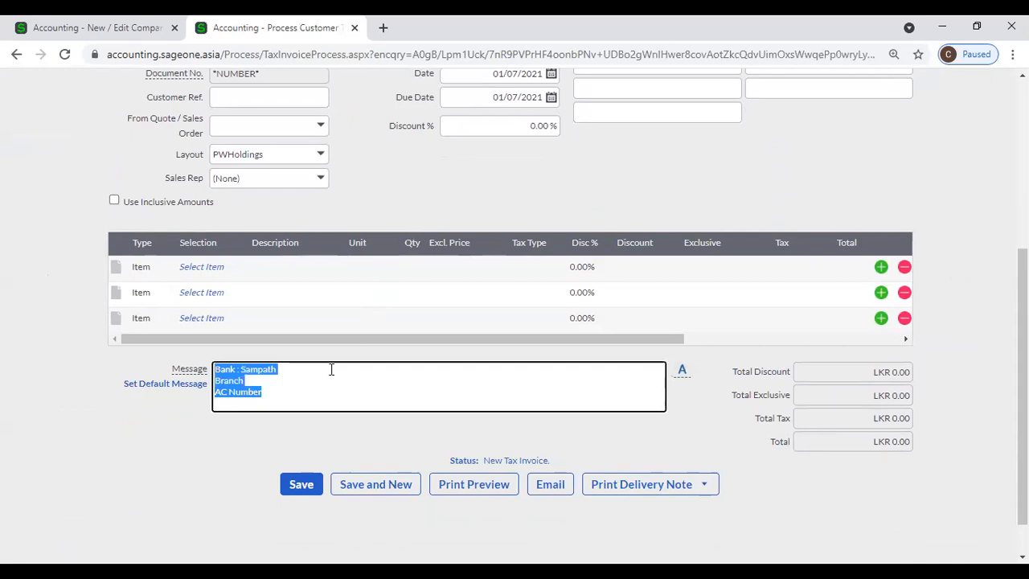
{"action": "left_click", "coordinate": [332, 369]}
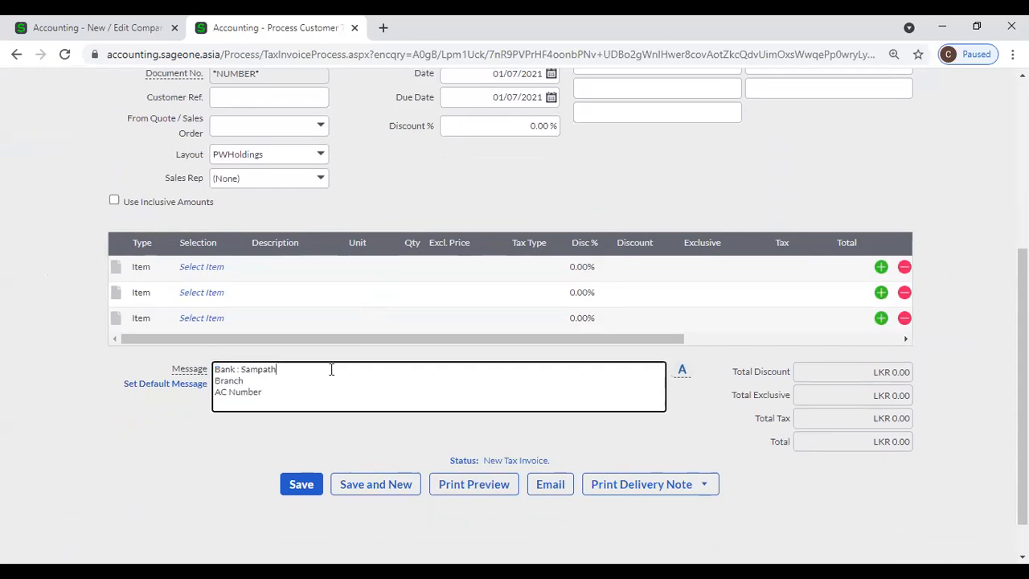
Switch back to the company settings tab and review the layouts assigned to invoices and statements
{"action": "left_click", "coordinate": [122, 22]}
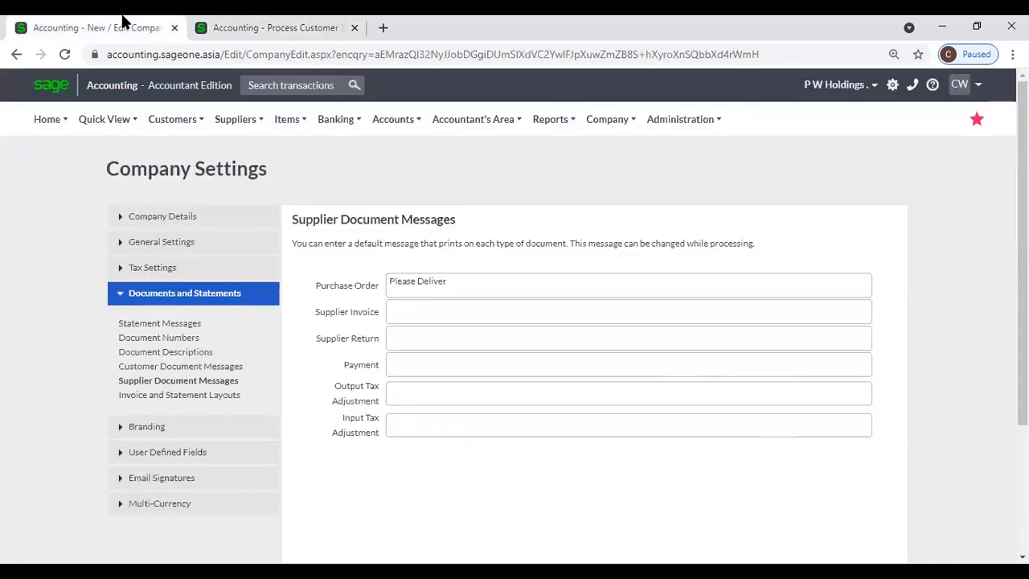
{"action": "left_click", "coordinate": [232, 400]}
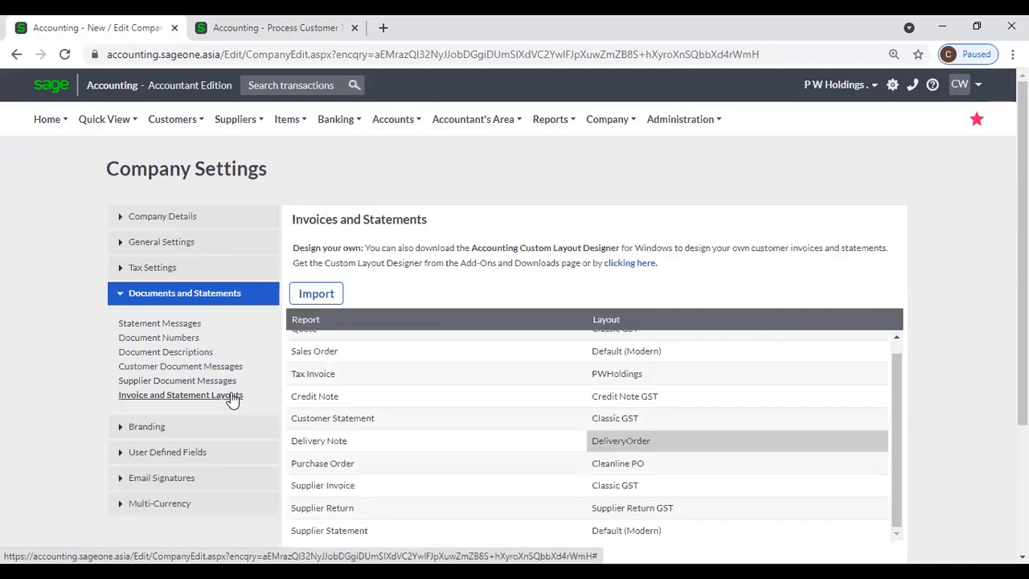
{"action": "scroll", "coordinate": [624, 390], "scroll_direction": "up", "scroll_amount": 1}
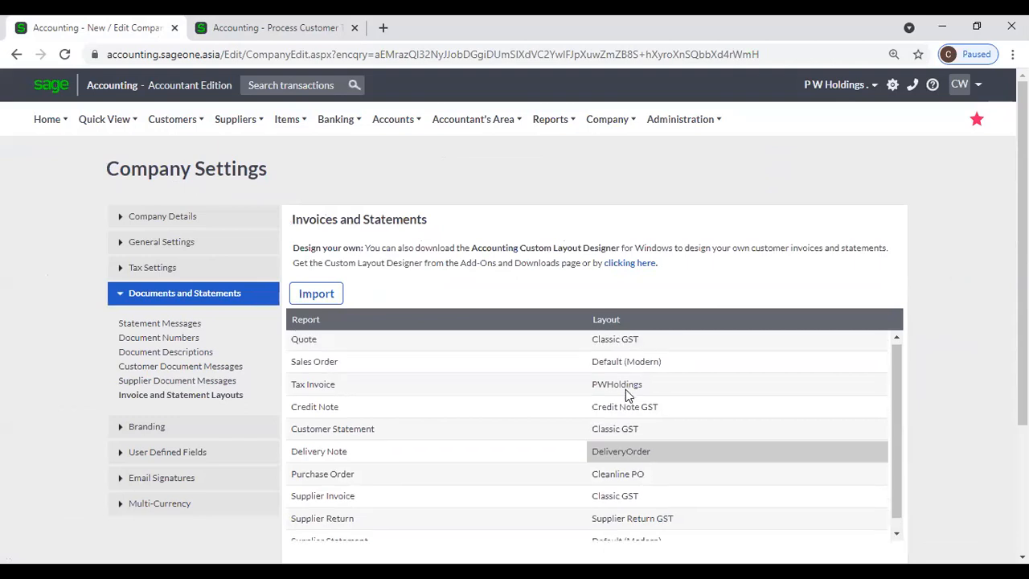
Switch back to the new tax invoice in the other browser tab and leave it for the customer tax invoices list
{"action": "left_click", "coordinate": [297, 37]}
{"action": "scroll", "coordinate": [324, 217], "scroll_direction": "up", "scroll_amount": 3}
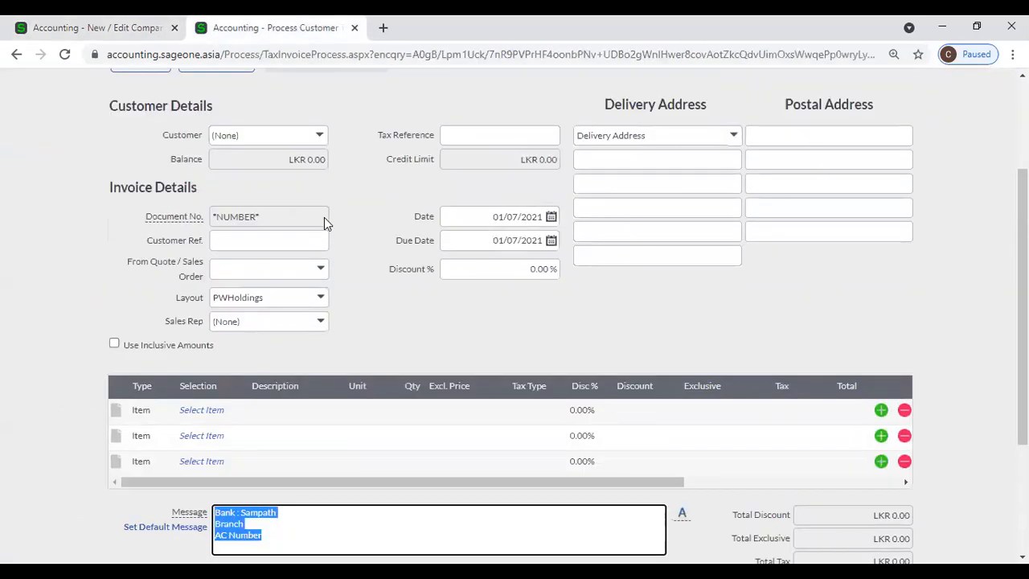
{"action": "left_click", "coordinate": [152, 142]}
{"action": "scroll", "coordinate": [156, 145], "scroll_direction": "up", "scroll_amount": 1}
{"action": "left_click", "coordinate": [173, 119]}
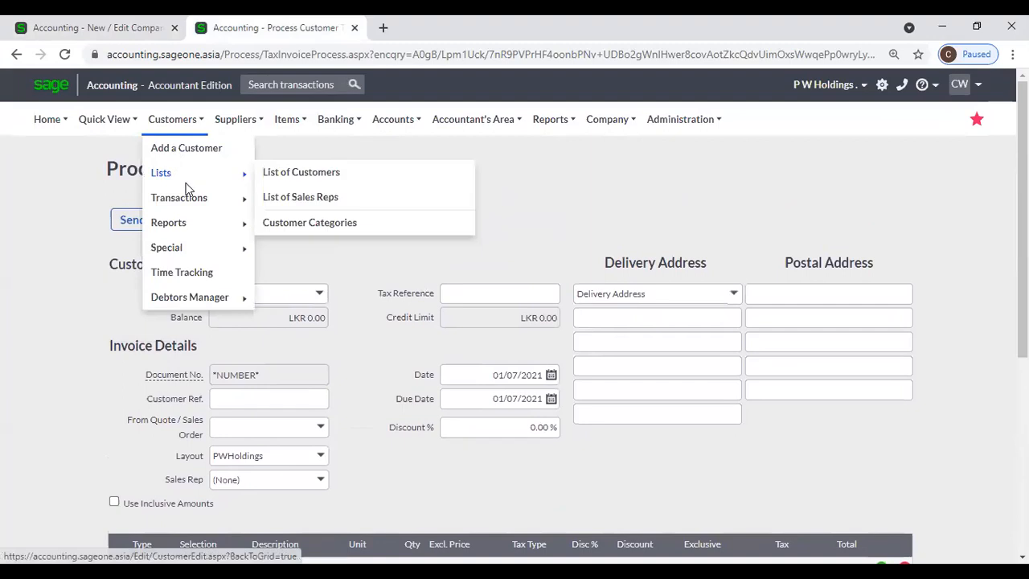
{"action": "mouse_move", "coordinate": [179, 198]}
{"action": "left_click", "coordinate": [312, 247]}
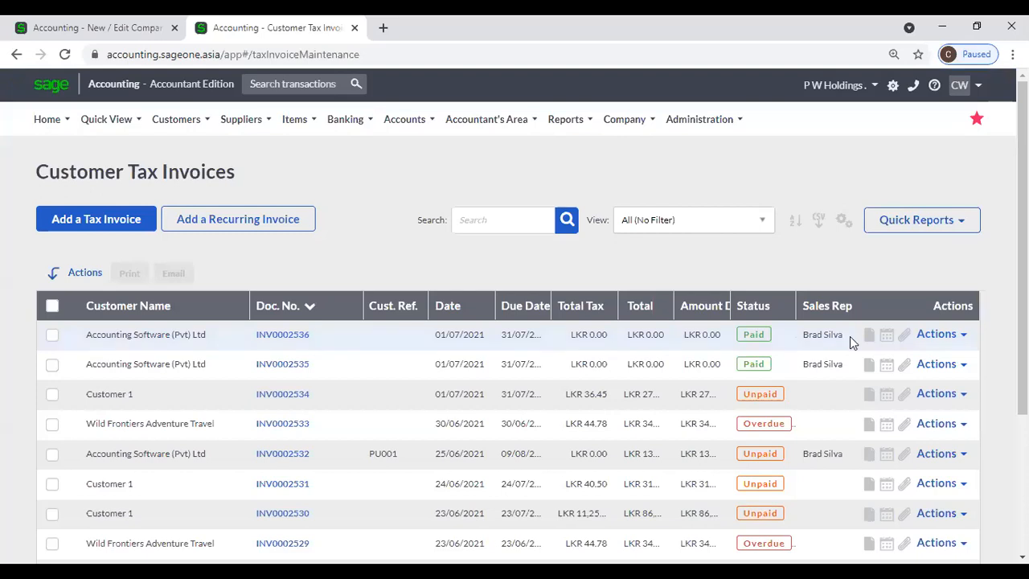
Preview invoice INV0002536, examine its printed layout and bank details, and return to the tax invoices list
{"action": "left_click", "coordinate": [961, 337]}
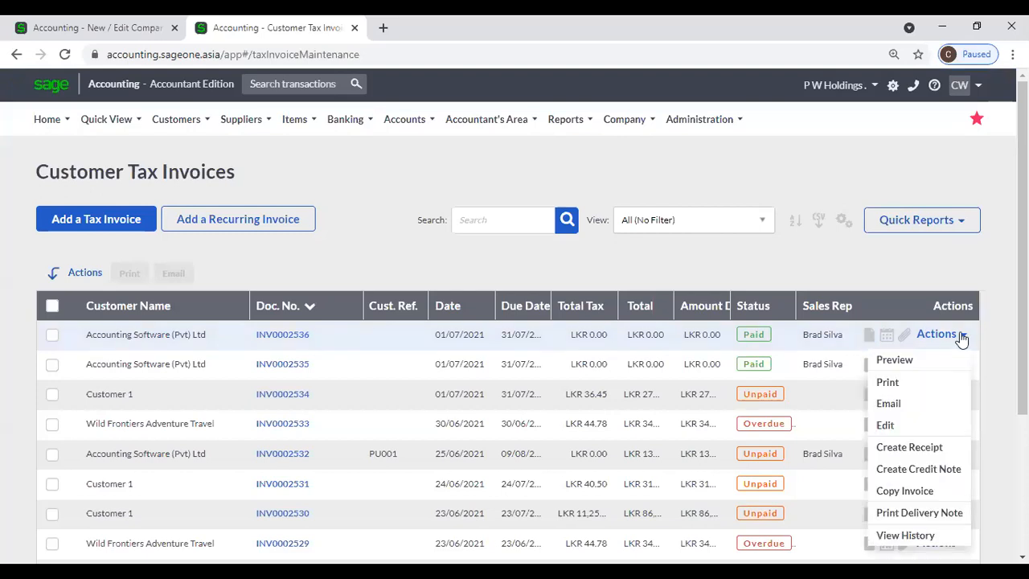
{"action": "left_click", "coordinate": [906, 364]}
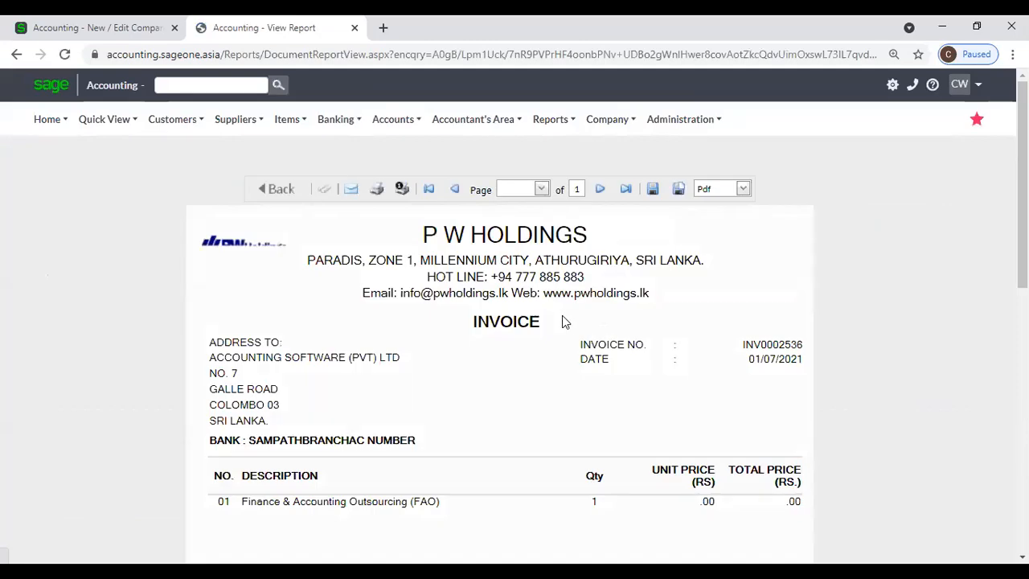
{"action": "scroll", "coordinate": [494, 338], "scroll_direction": "down", "scroll_amount": 5}
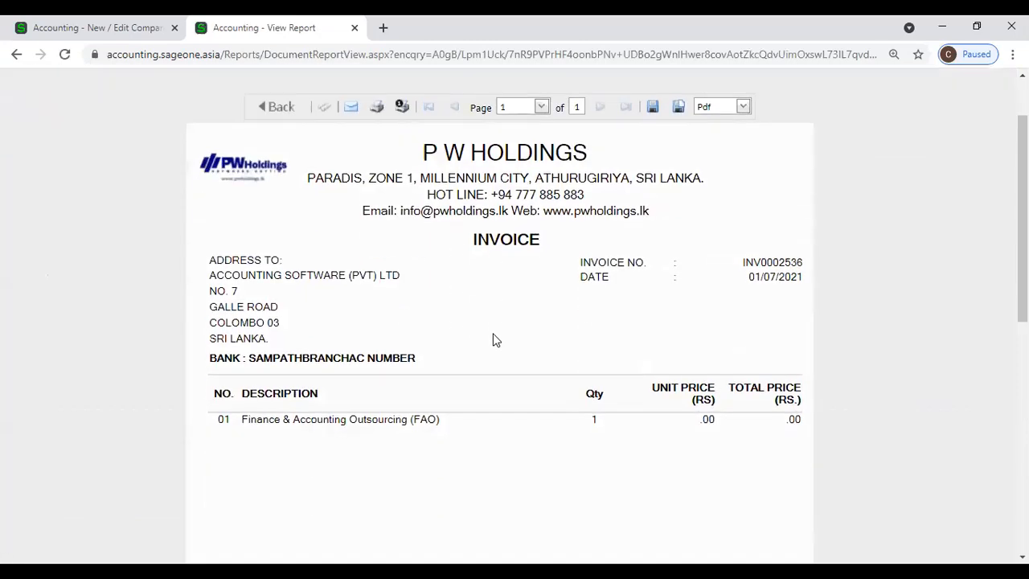
{"action": "scroll", "coordinate": [494, 340], "scroll_direction": "down", "scroll_amount": 2}
{"action": "scroll", "coordinate": [496, 319], "scroll_direction": "up", "scroll_amount": 7}
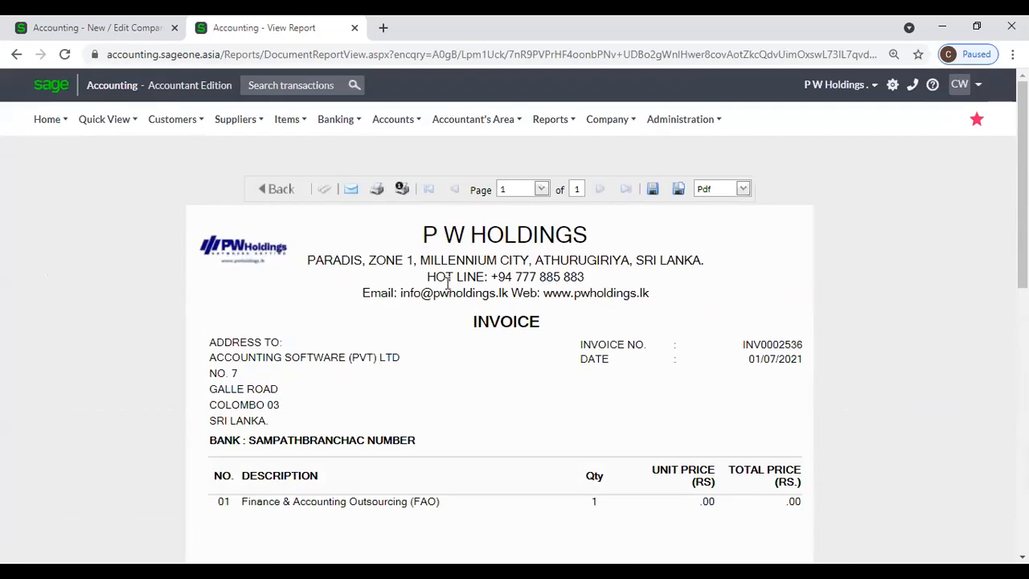
{"action": "left_click", "coordinate": [277, 200]}
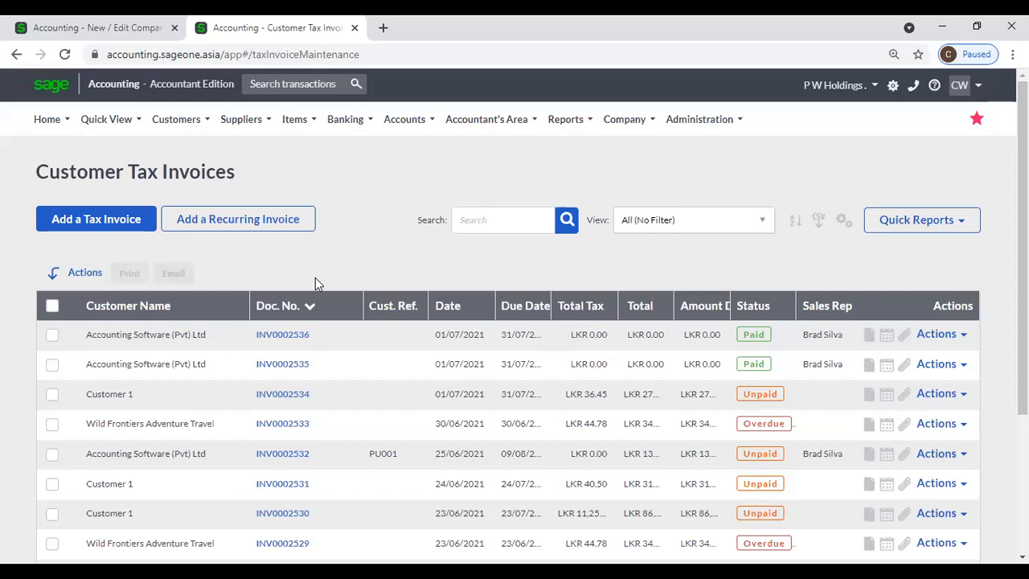
Open invoice INV0002536 to view its details and return to the customer tax invoices list
{"action": "left_click", "coordinate": [296, 340]}
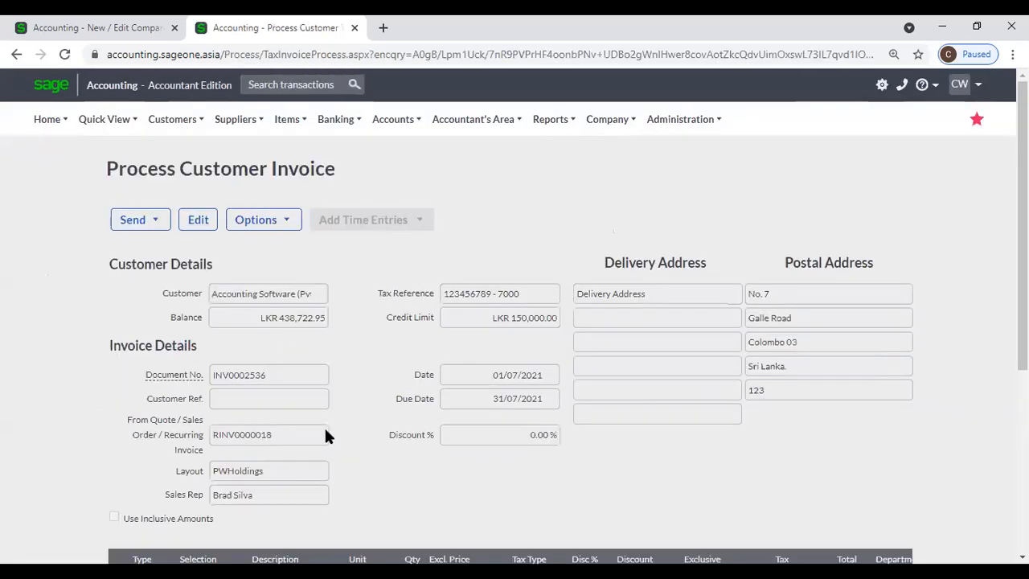
{"action": "left_click", "coordinate": [172, 119]}
{"action": "mouse_move", "coordinate": [181, 195]}
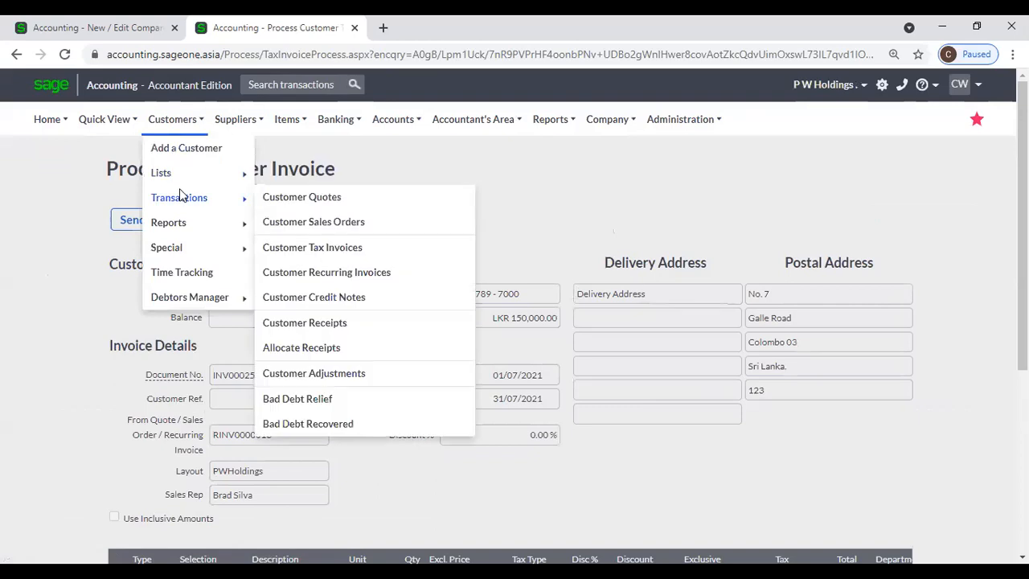
{"action": "left_click", "coordinate": [316, 256]}
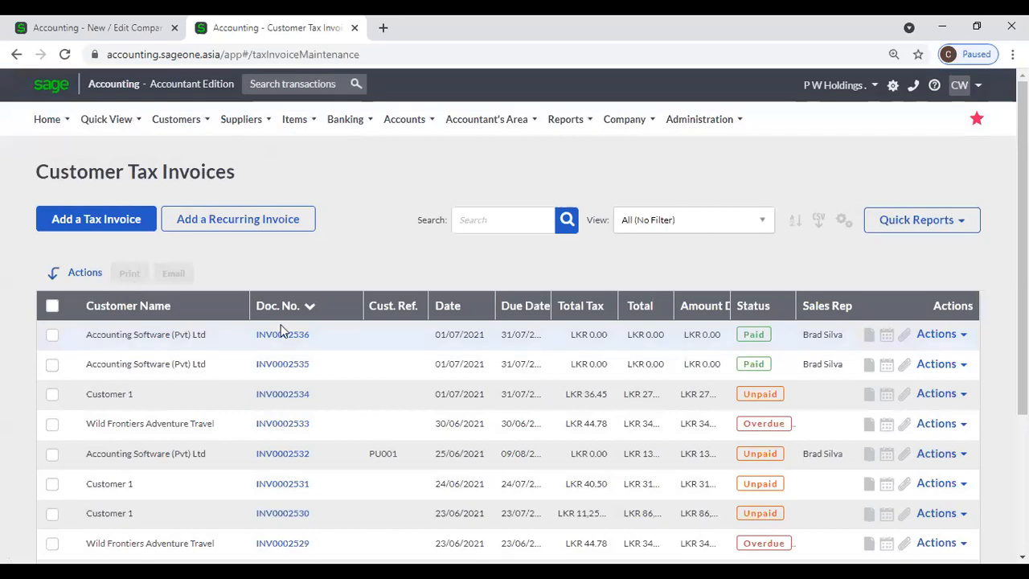
Start a new customer tax invoice and look through its available layouts, keeping PWHoldings selected
{"action": "left_click", "coordinate": [115, 229]}
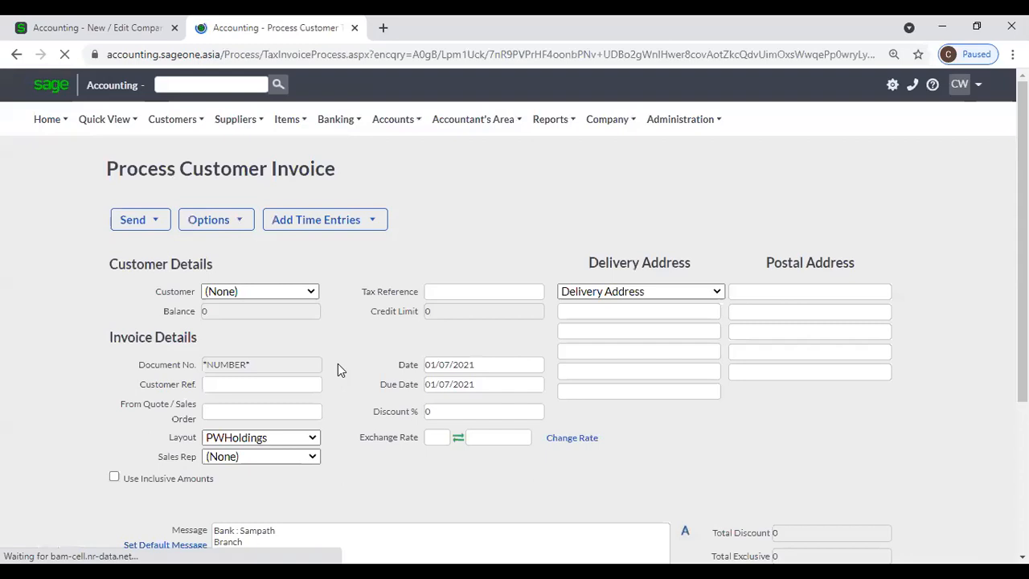
{"action": "left_click", "coordinate": [319, 456]}
{"action": "scroll", "coordinate": [299, 237], "scroll_direction": "up", "scroll_amount": 6}
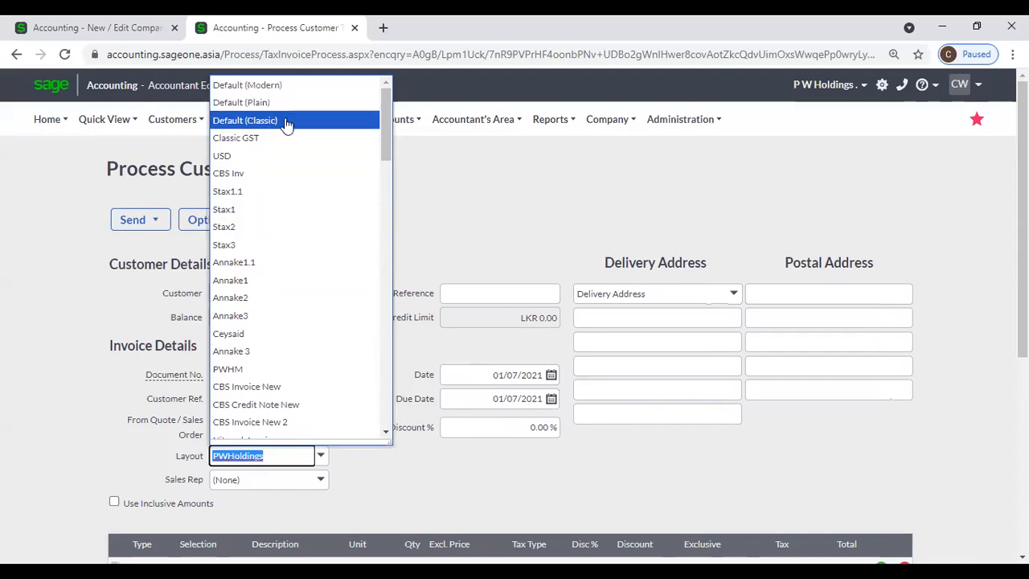
{"action": "left_click", "coordinate": [506, 241]}
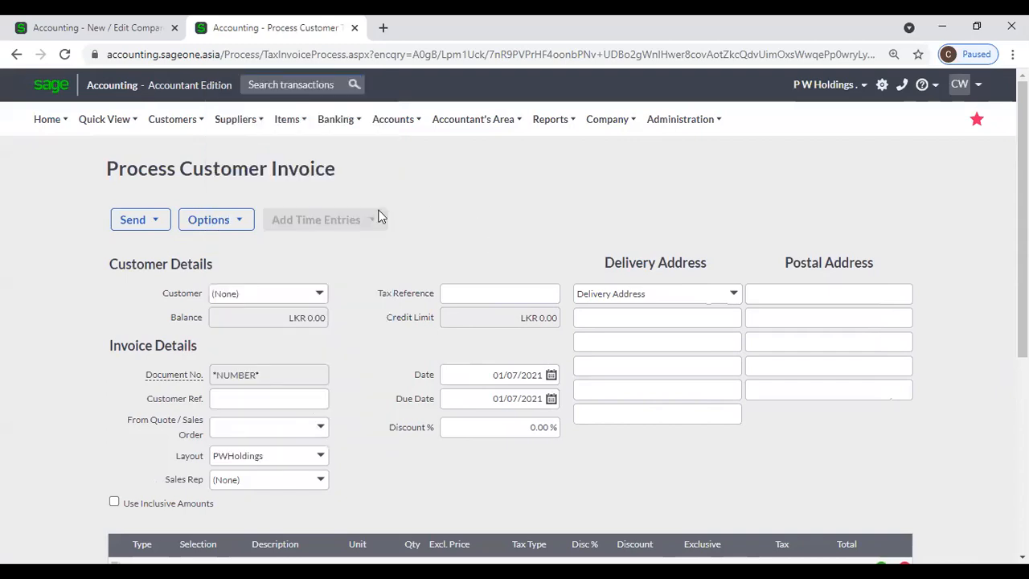
From the company settings, check the Custom Layout Designer's download prerequisites among the desktop add-ons and close the add-ons page
{"action": "left_click", "coordinate": [102, 24]}
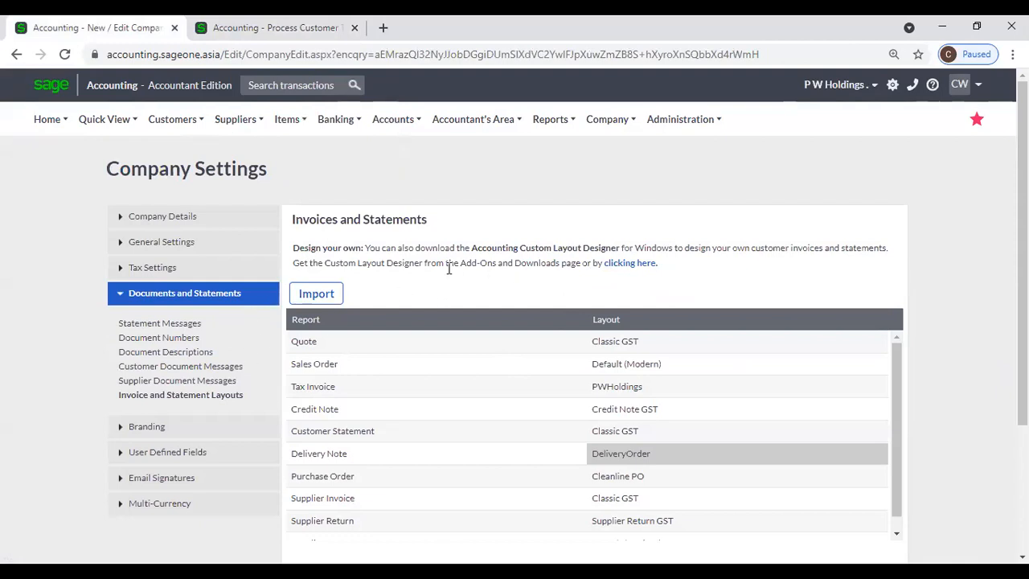
{"action": "left_click", "coordinate": [619, 266]}
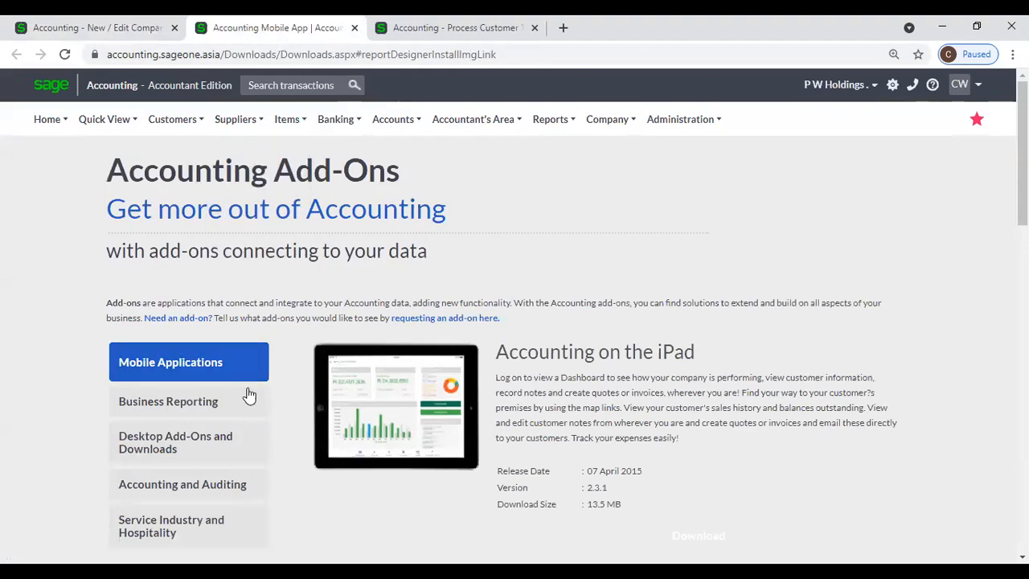
{"action": "left_click", "coordinate": [204, 448]}
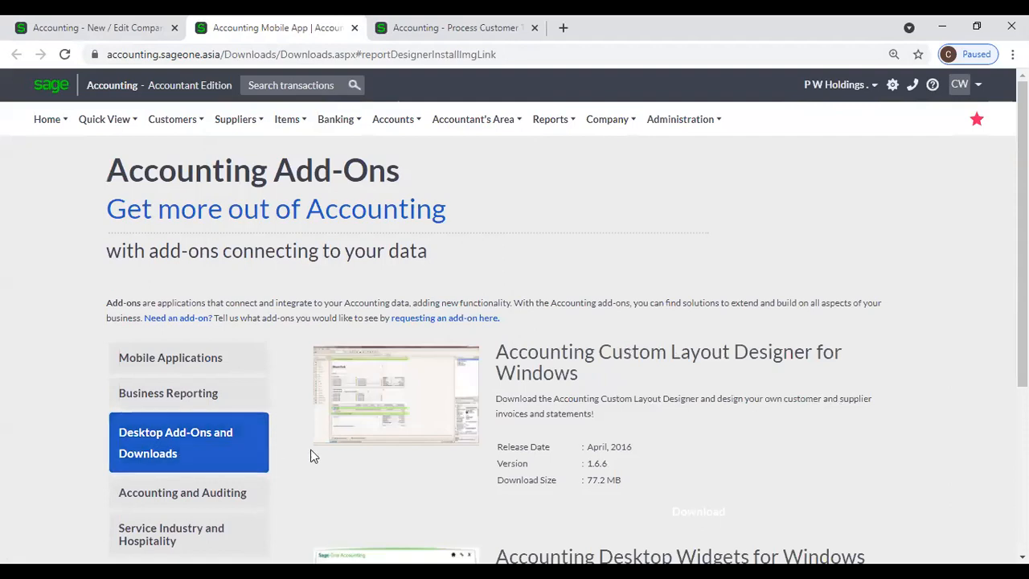
{"action": "left_click", "coordinate": [411, 396]}
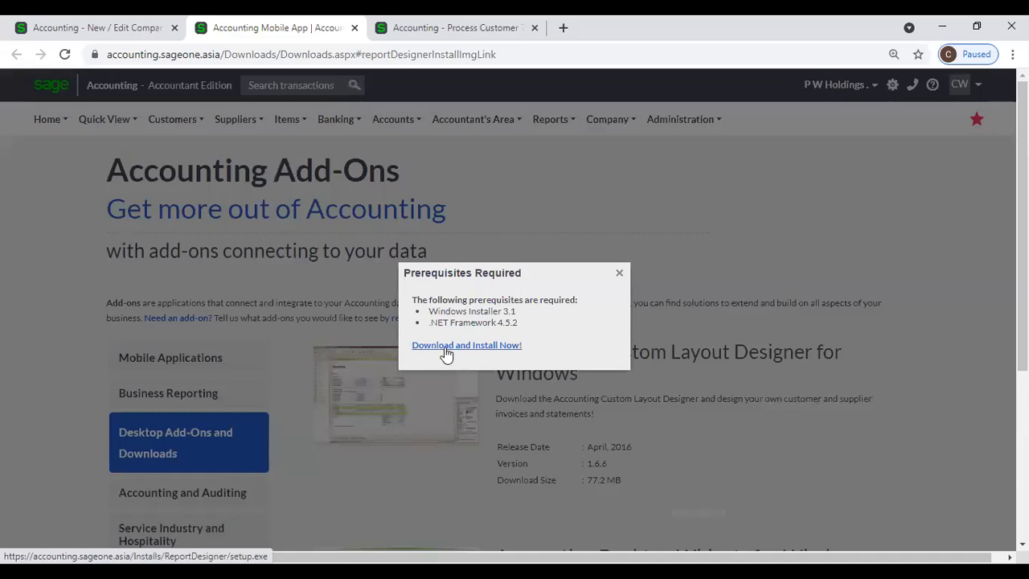
{"action": "left_click", "coordinate": [620, 276]}
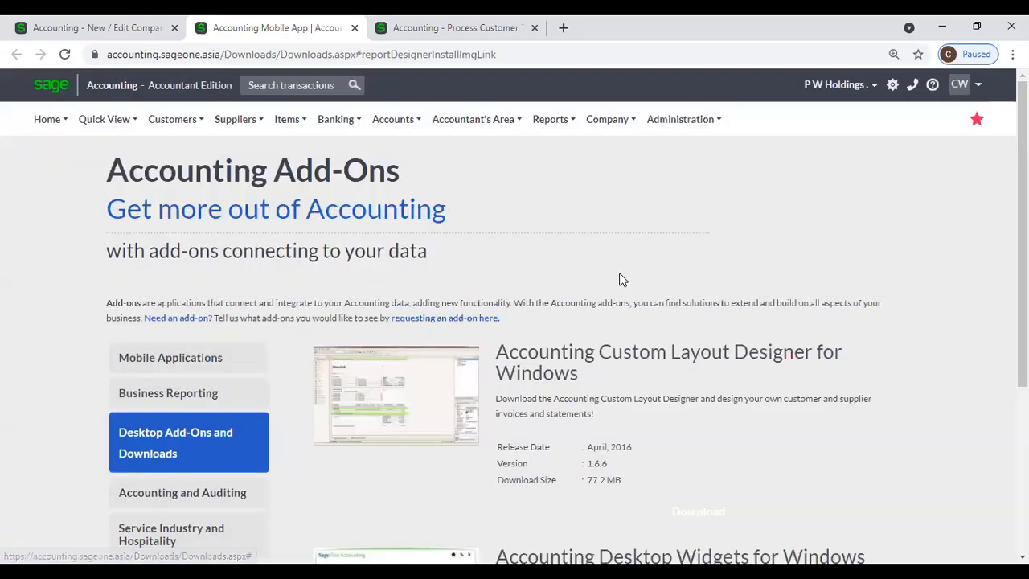
{"action": "left_click", "coordinate": [354, 28]}
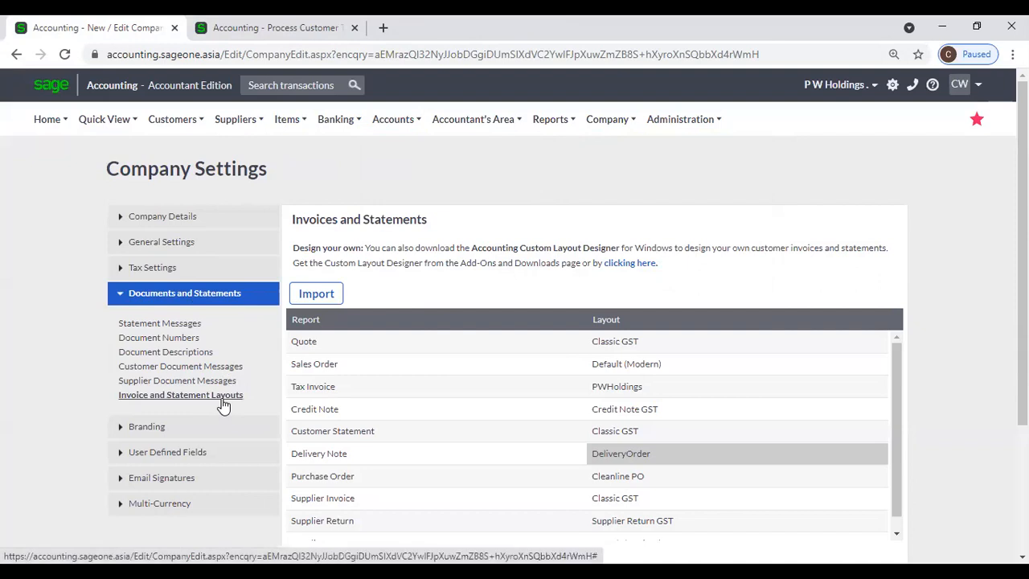
Reopen the add-ons page from the layout settings and download the Accounting Custom Layout Designer for Windows installer
{"action": "left_click", "coordinate": [641, 270]}
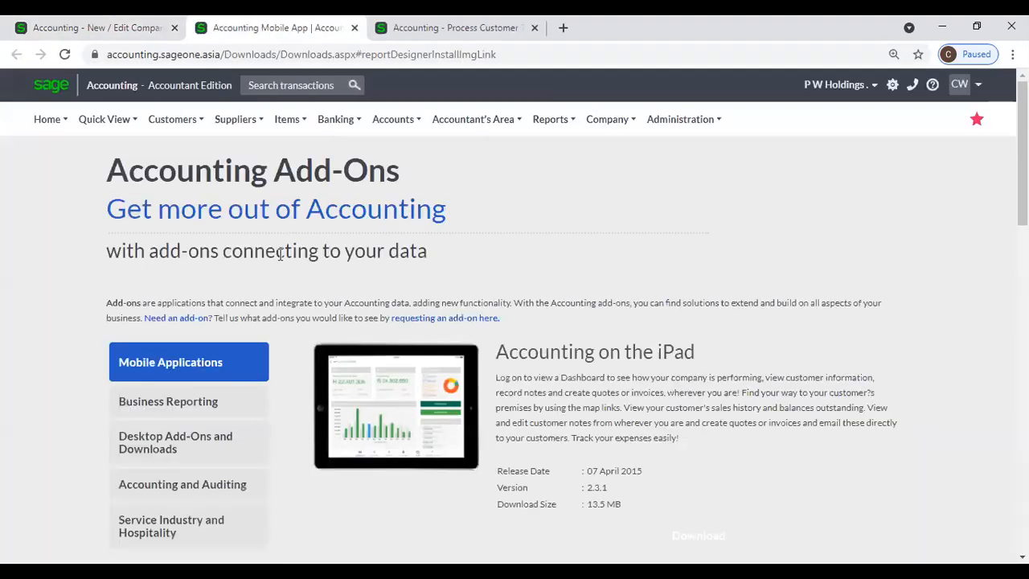
{"action": "scroll", "coordinate": [279, 254], "scroll_direction": "down", "scroll_amount": 1}
{"action": "left_click", "coordinate": [184, 378]}
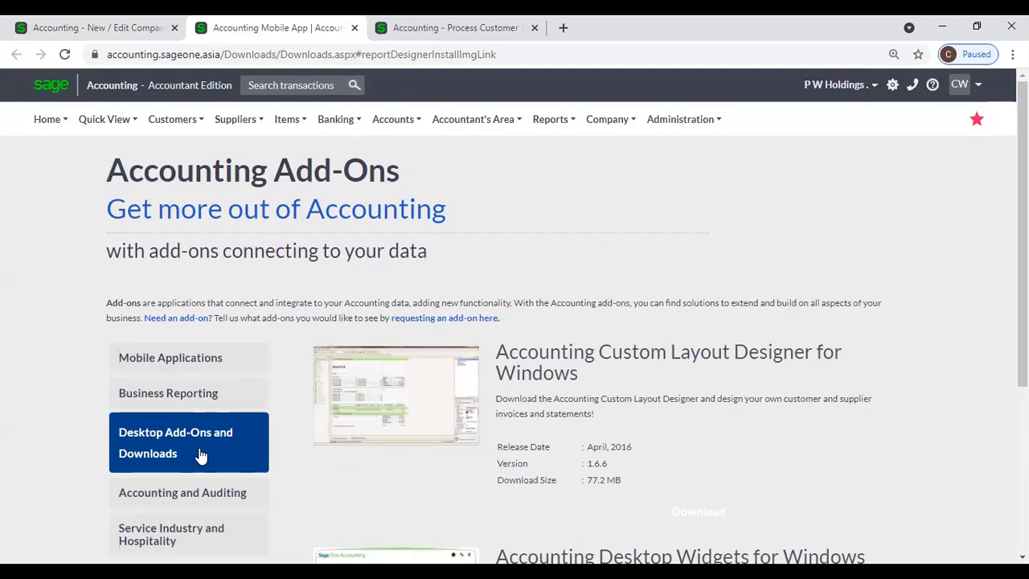
{"action": "left_click", "coordinate": [374, 397]}
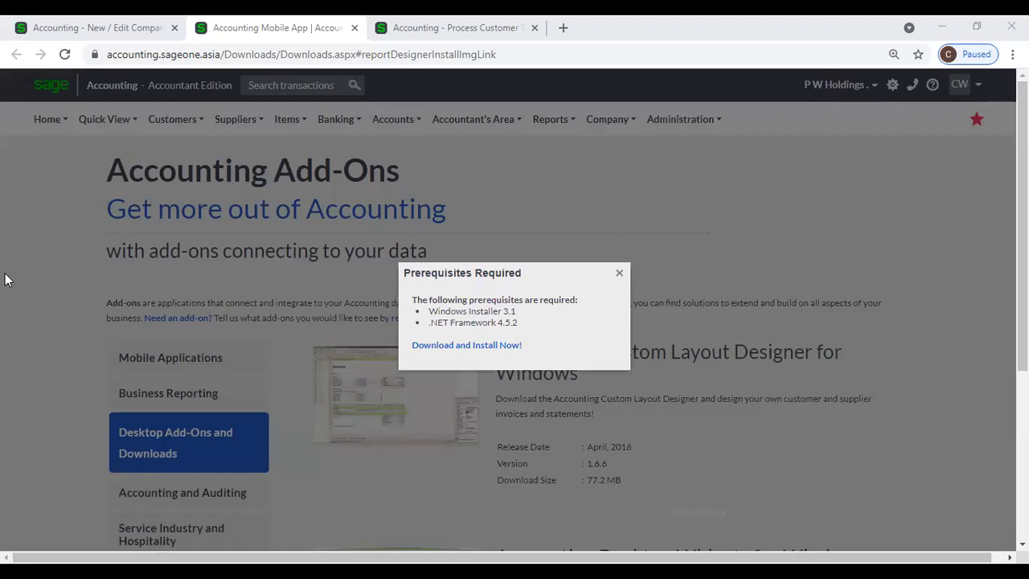
{"action": "left_click", "coordinate": [439, 352]}
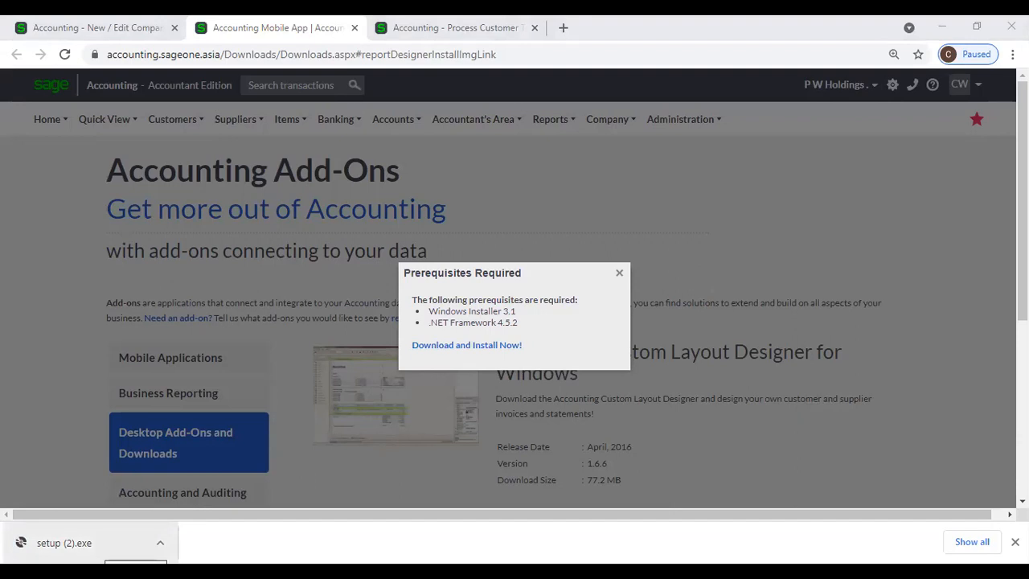
Show the downloaded setup file in its folder and minimize the folder window
{"action": "right_click", "coordinate": [86, 549]}
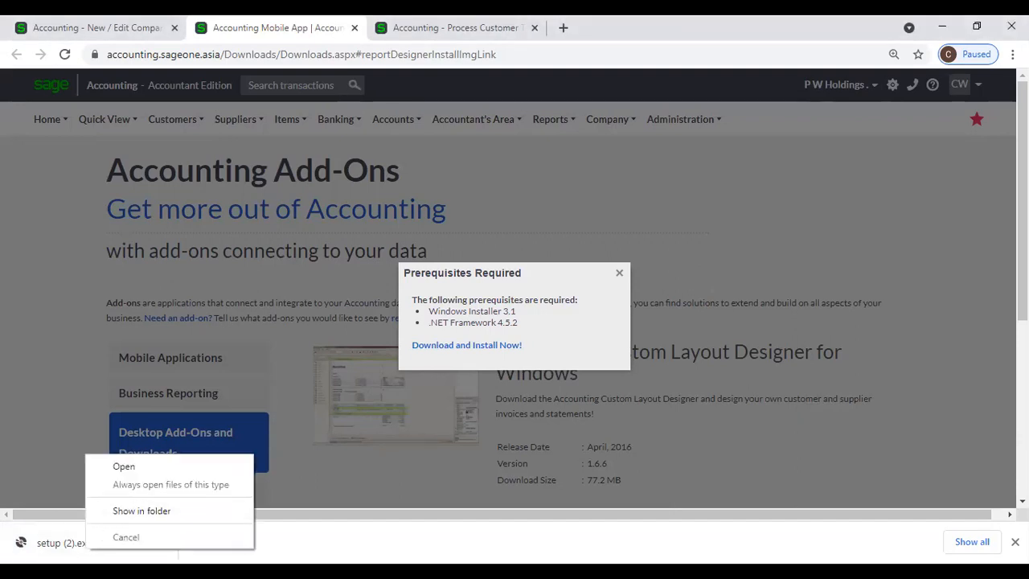
{"action": "left_click", "coordinate": [120, 512]}
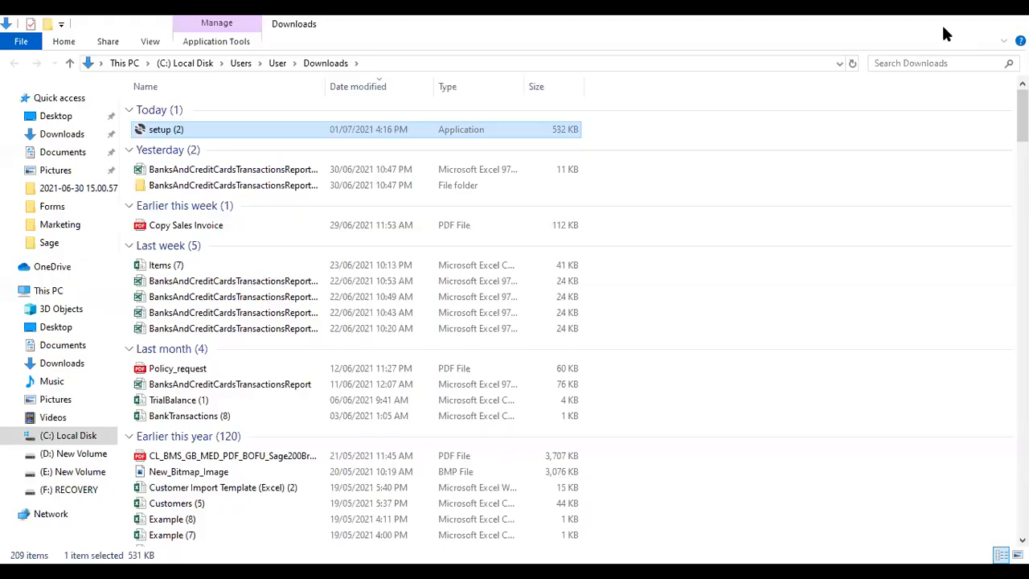
{"action": "left_click", "coordinate": [944, 28]}
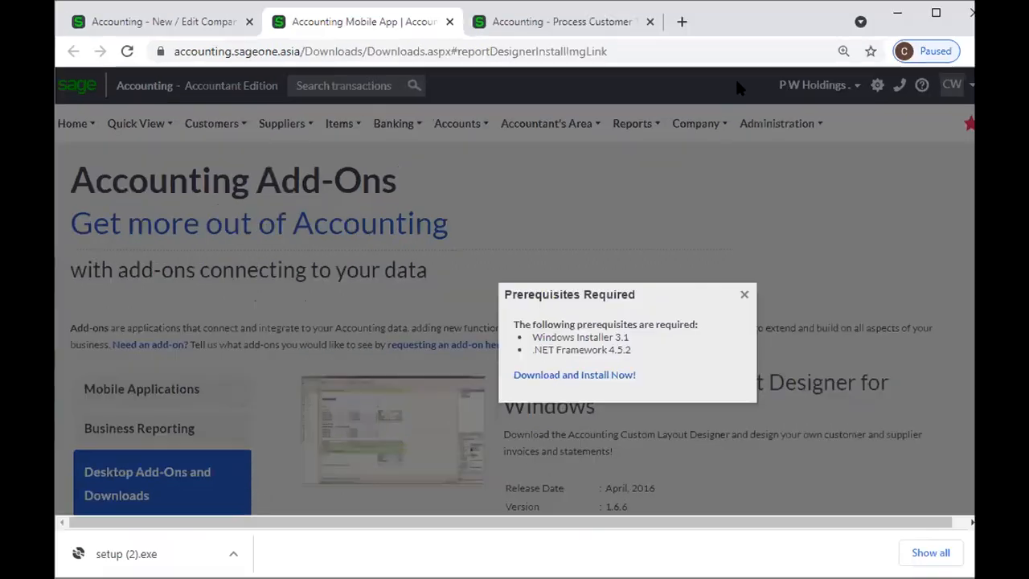
Clear the open windows away to reach the desktop and launch Accounting Custom Layout Designer
{"action": "left_click", "coordinate": [933, 16]}
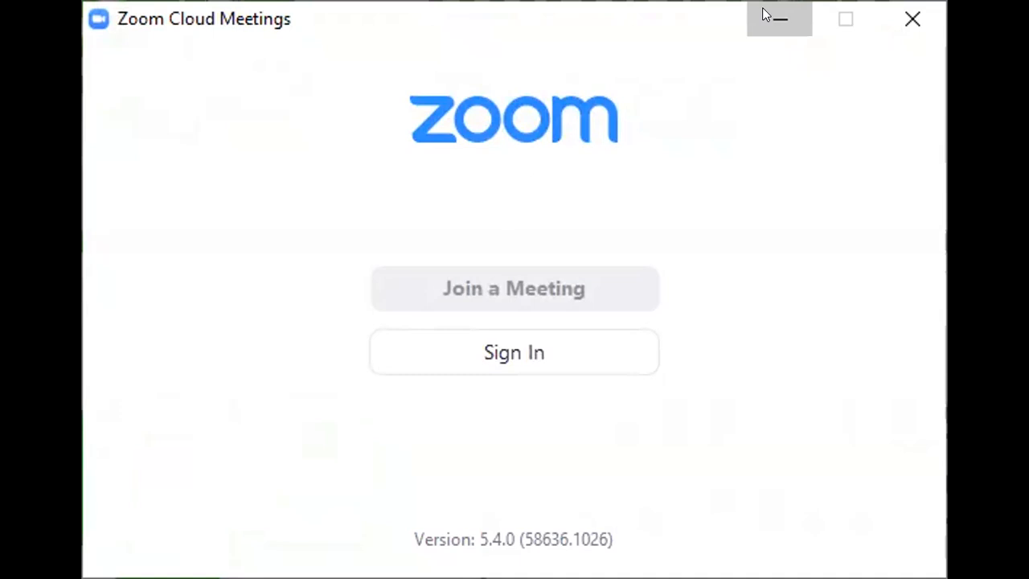
{"action": "left_click", "coordinate": [766, 15]}
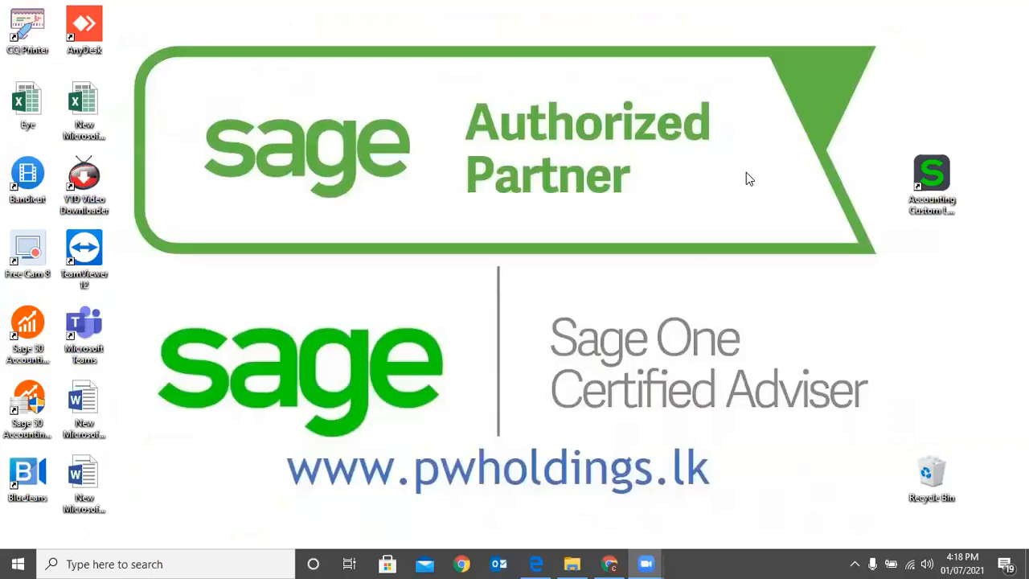
{"action": "left_click", "coordinate": [947, 179]}
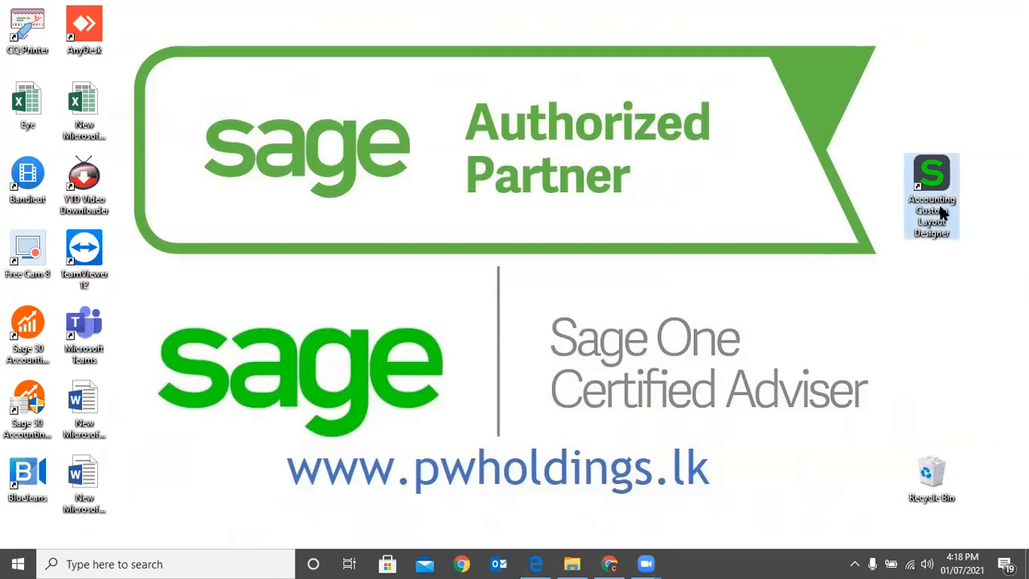
{"action": "left_click", "coordinate": [1000, 262]}
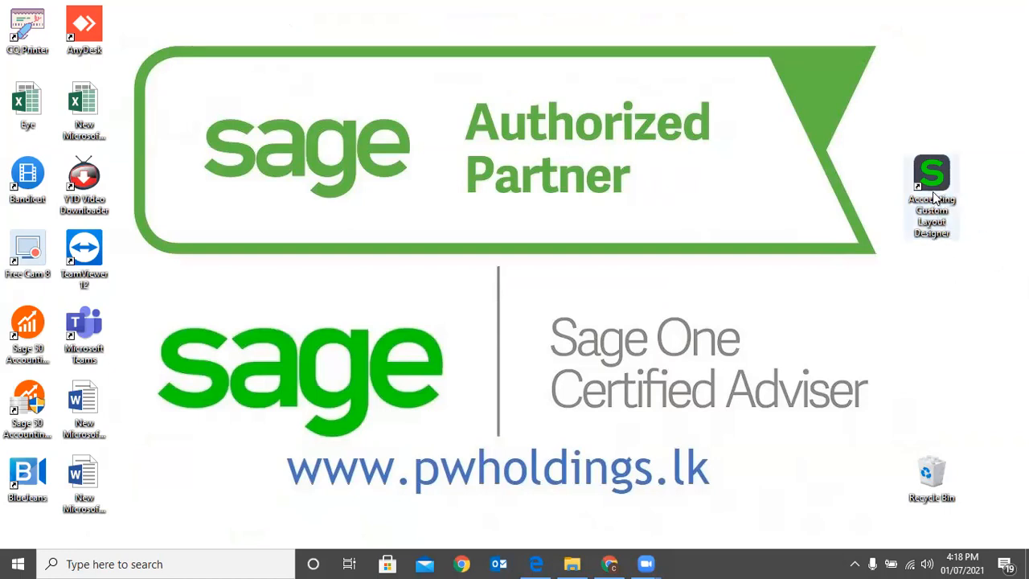
{"action": "left_click", "coordinate": [935, 191]}
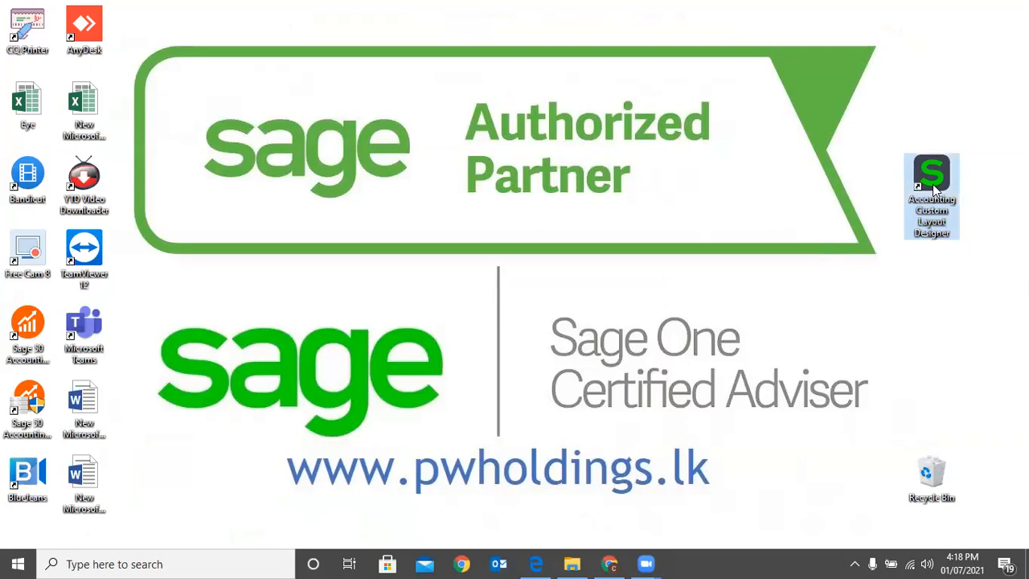
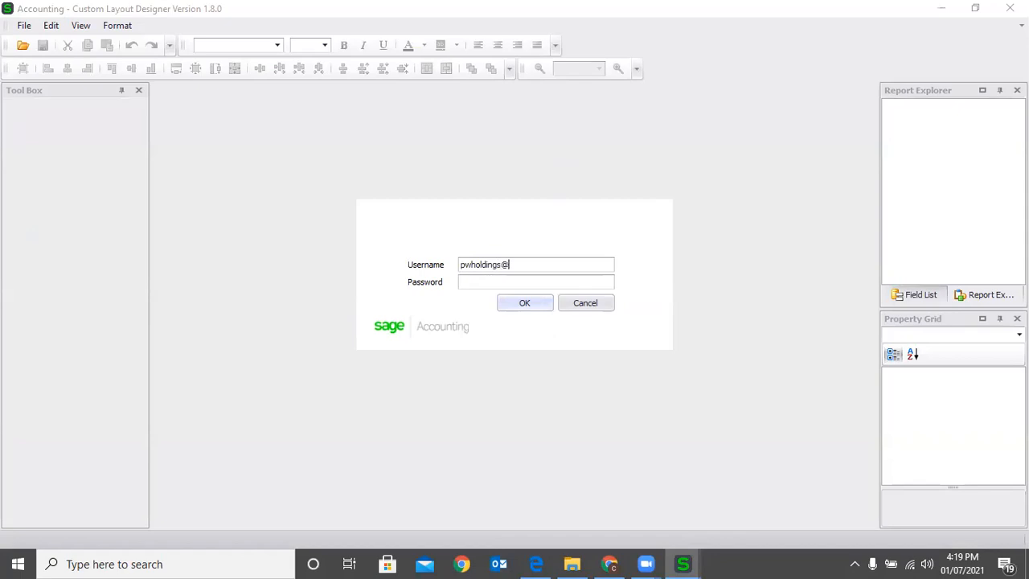
Sign in to the Custom Layout Designer with the account's username e-mail and password
{"action": "type", "text": "yahoo.com"}
{"action": "key", "text": "Tab"}
{"action": "type", "text": "************"}
{"action": "left_click", "coordinate": [524, 304]}
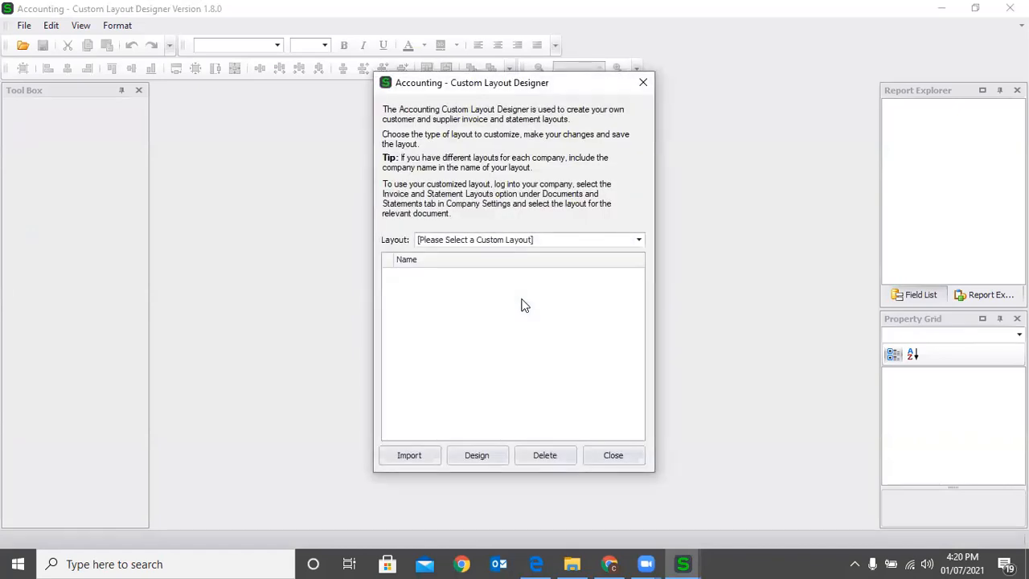
Choose the Quotes / Sales Orders / Tax Invoices / Credit Notes layout type and open Default (Classic) for designing
{"action": "left_click", "coordinate": [525, 245]}
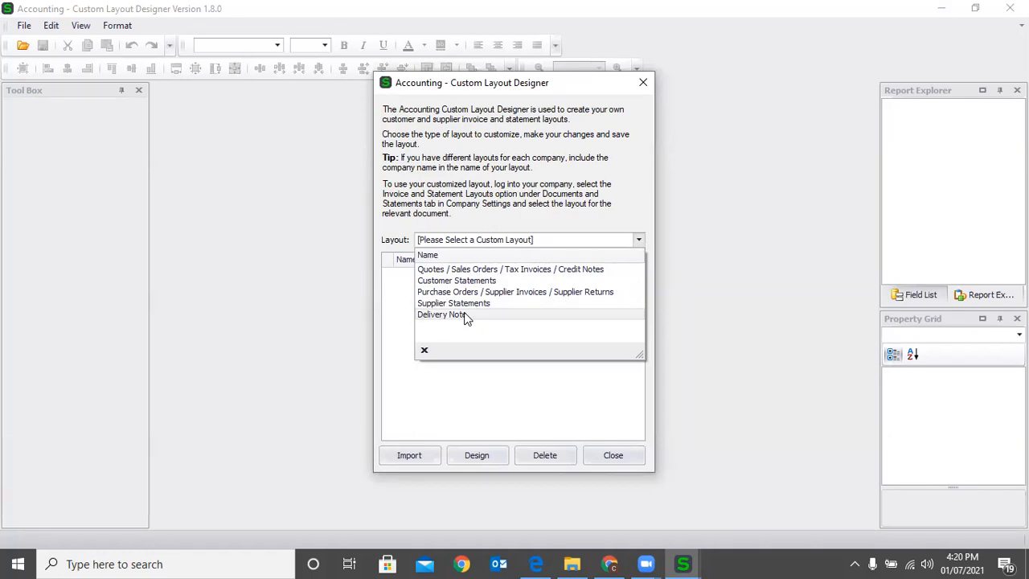
{"action": "left_click", "coordinate": [469, 270]}
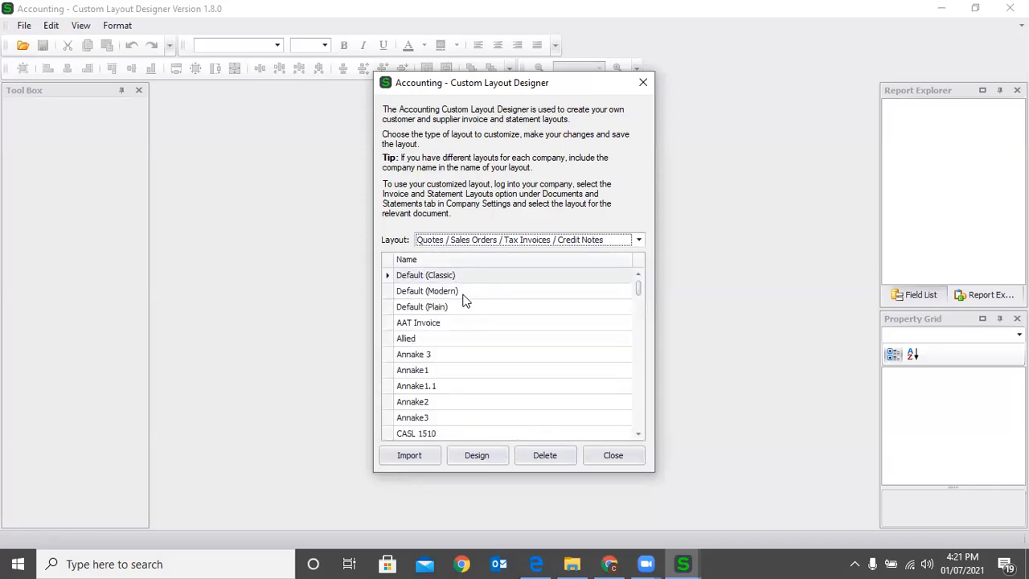
{"action": "left_click", "coordinate": [448, 279]}
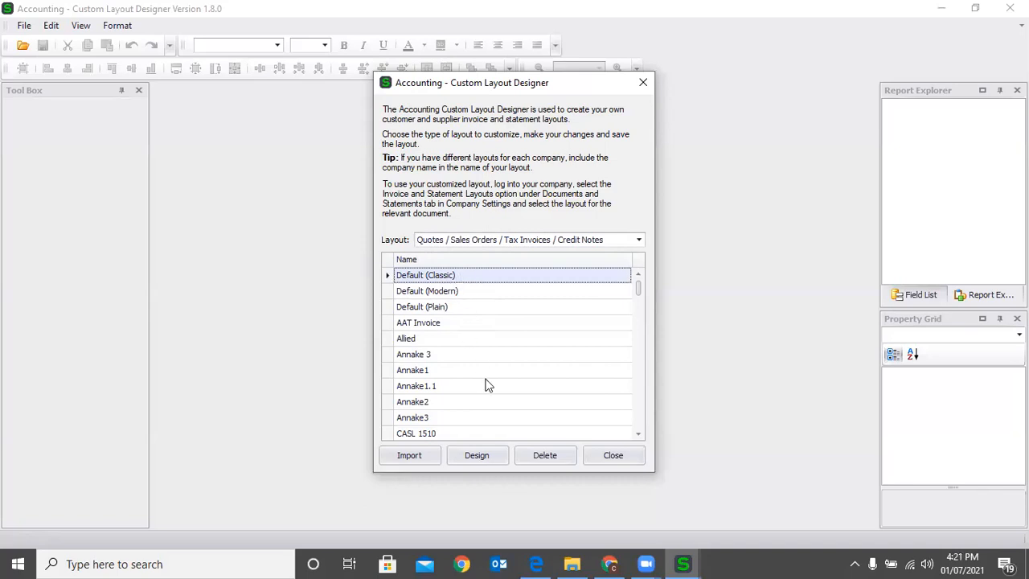
{"action": "left_click", "coordinate": [486, 457]}
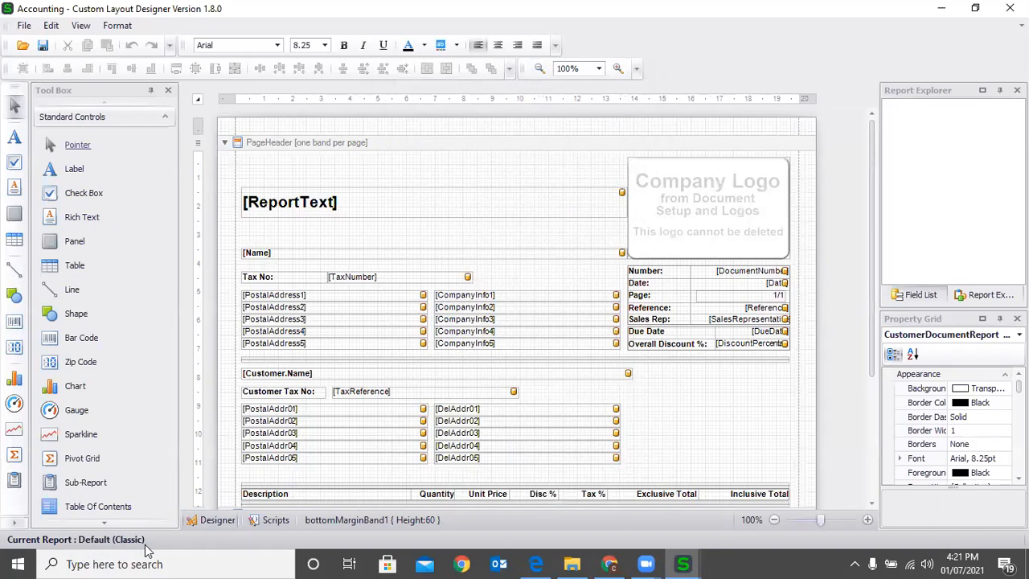
Save a copy of the Default (Classic) layout under the name UOP Invoice
{"action": "left_click", "coordinate": [25, 27]}
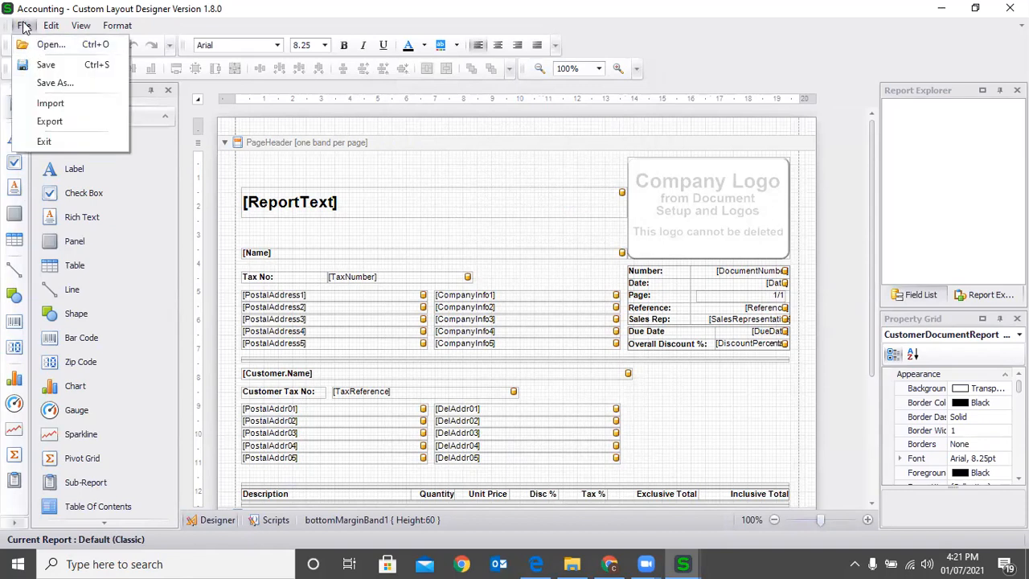
{"action": "left_click", "coordinate": [52, 81]}
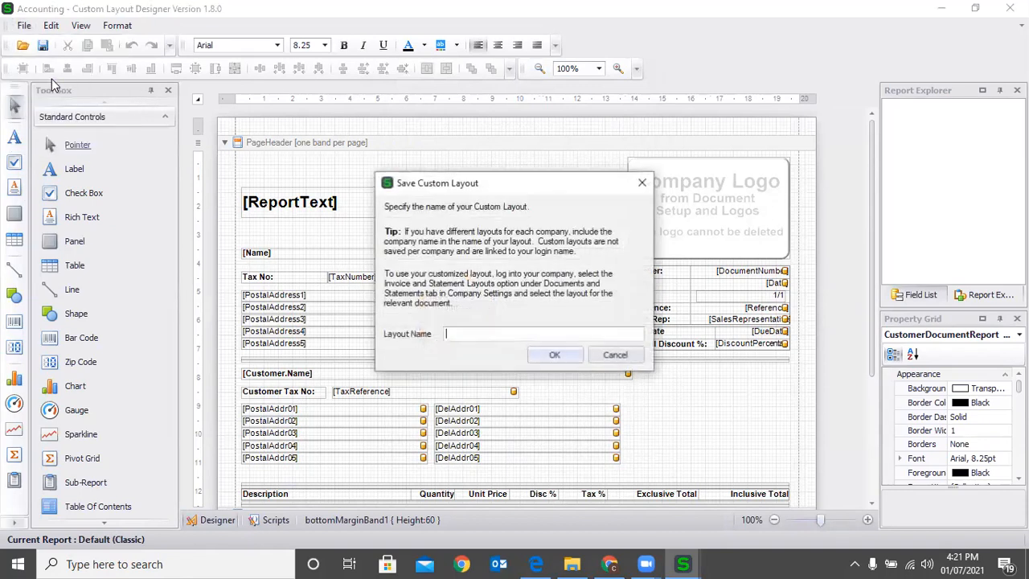
{"action": "type", "text": "UO"}
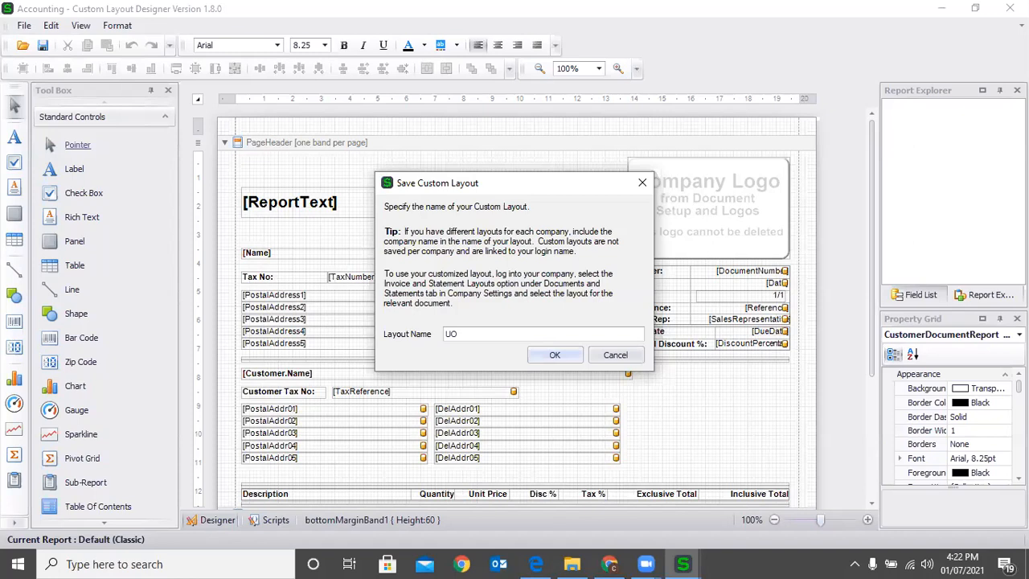
{"action": "type", "text": "P Invoice"}
{"action": "left_click", "coordinate": [556, 356]}
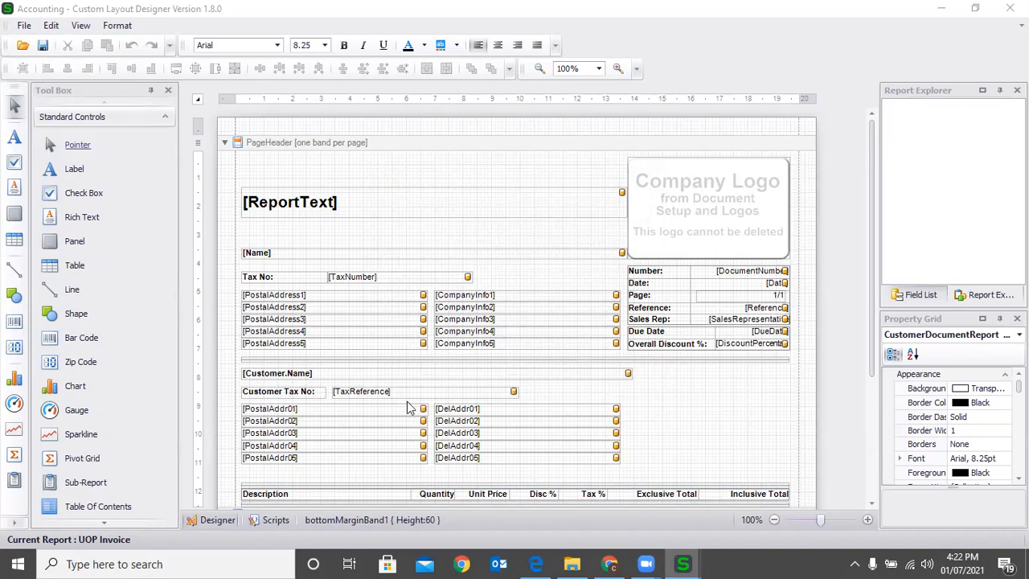
Examine the layout's header, detail and footer bands and the available Company, Customer and DocumentLine fields
{"action": "scroll", "coordinate": [669, 417], "scroll_direction": "down", "scroll_amount": 3}
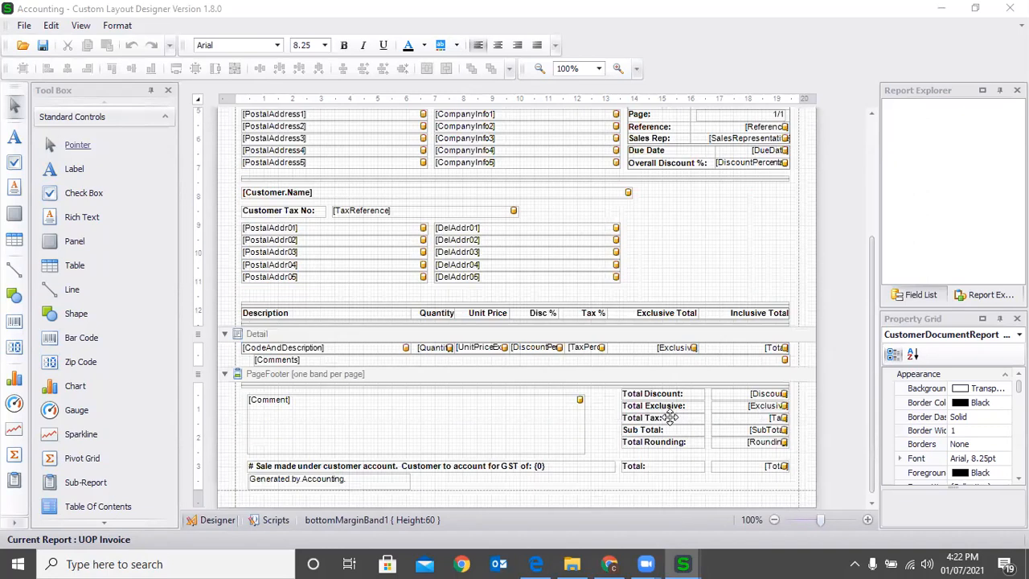
{"action": "scroll", "coordinate": [669, 417], "scroll_direction": "up", "scroll_amount": 3}
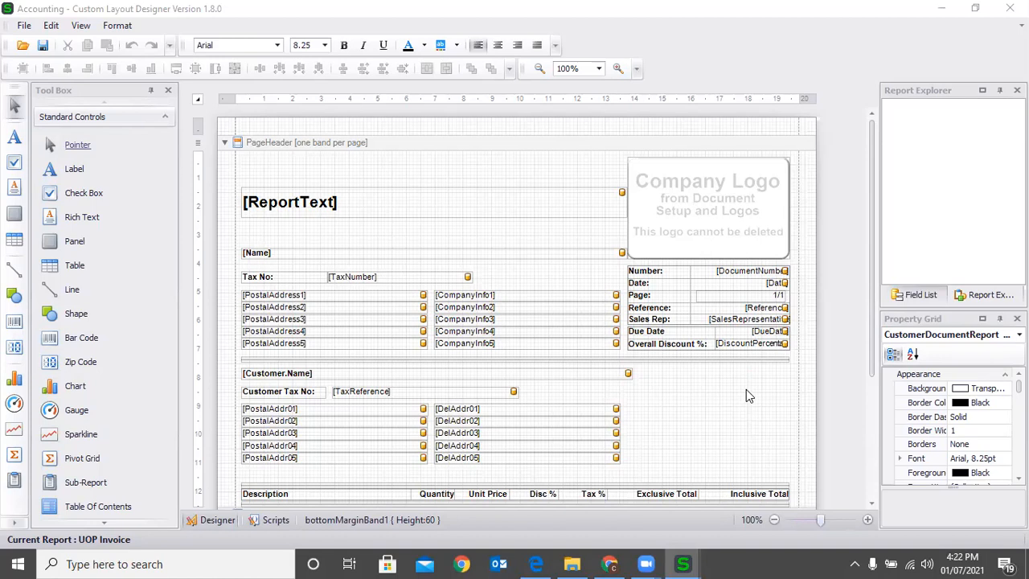
{"action": "left_click", "coordinate": [921, 295]}
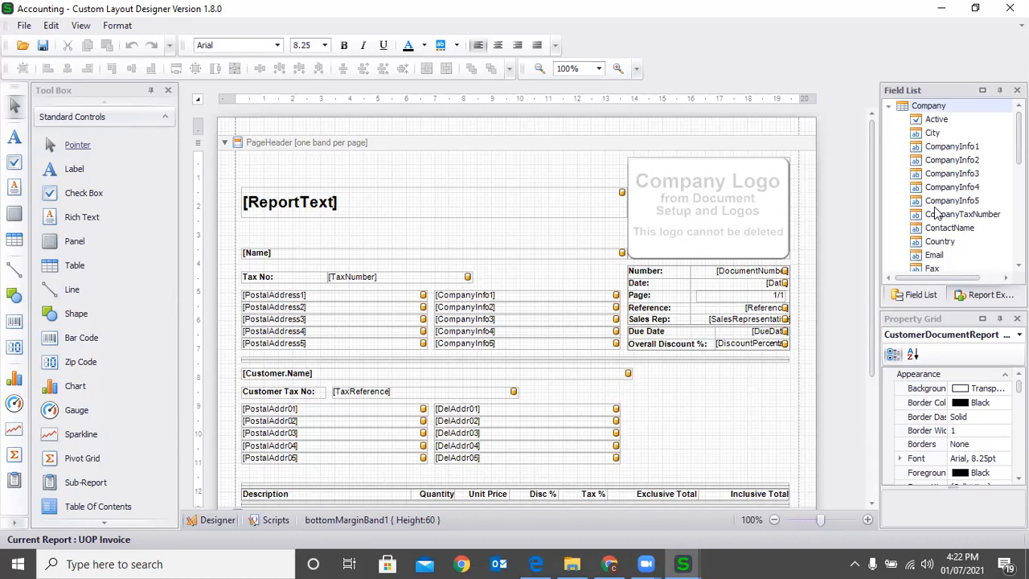
{"action": "scroll", "coordinate": [933, 203], "scroll_direction": "down", "scroll_amount": 6}
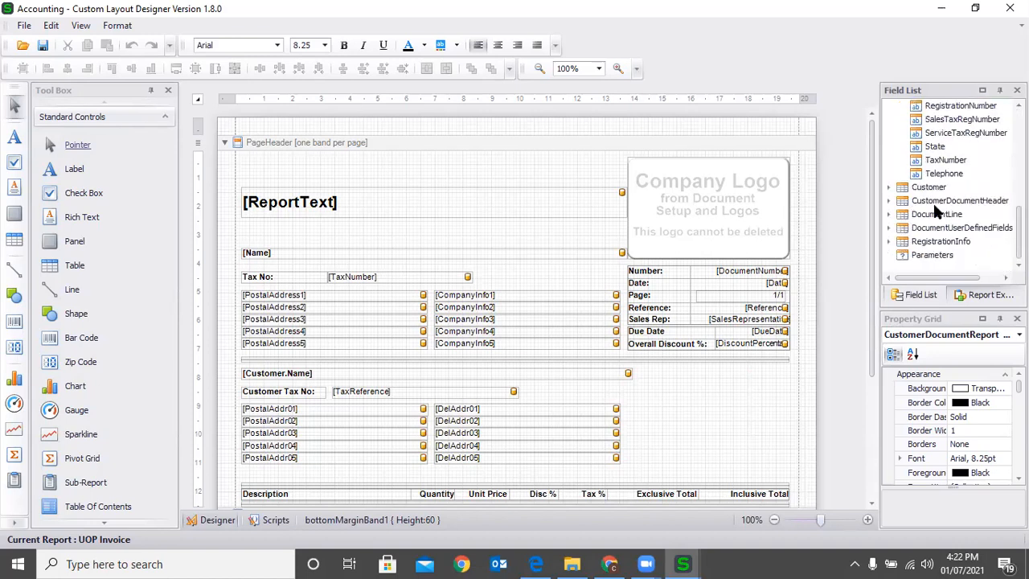
{"action": "left_click", "coordinate": [890, 187]}
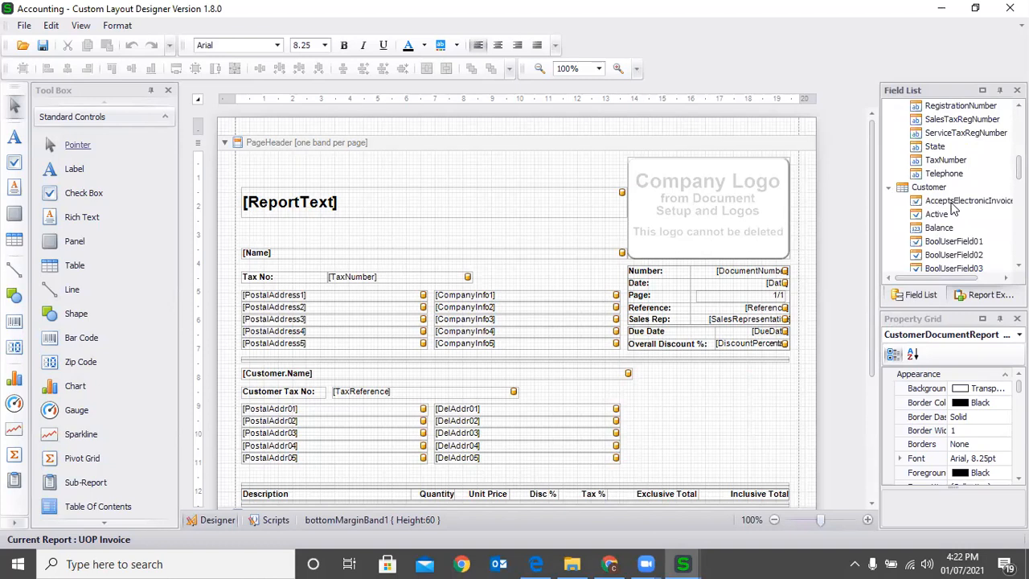
{"action": "scroll", "coordinate": [947, 217], "scroll_direction": "down", "scroll_amount": 5}
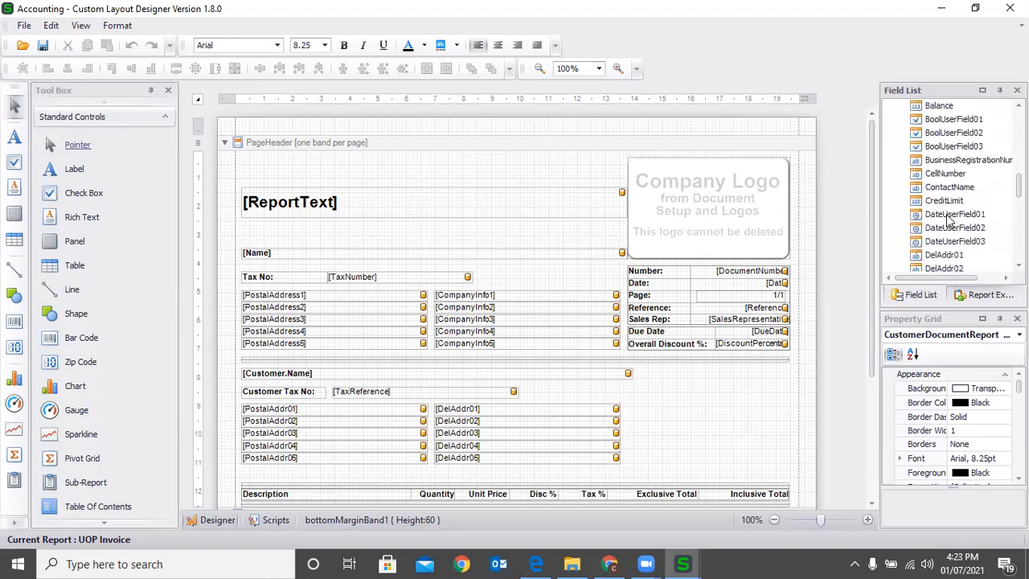
{"action": "scroll", "coordinate": [945, 227], "scroll_direction": "down", "scroll_amount": 6}
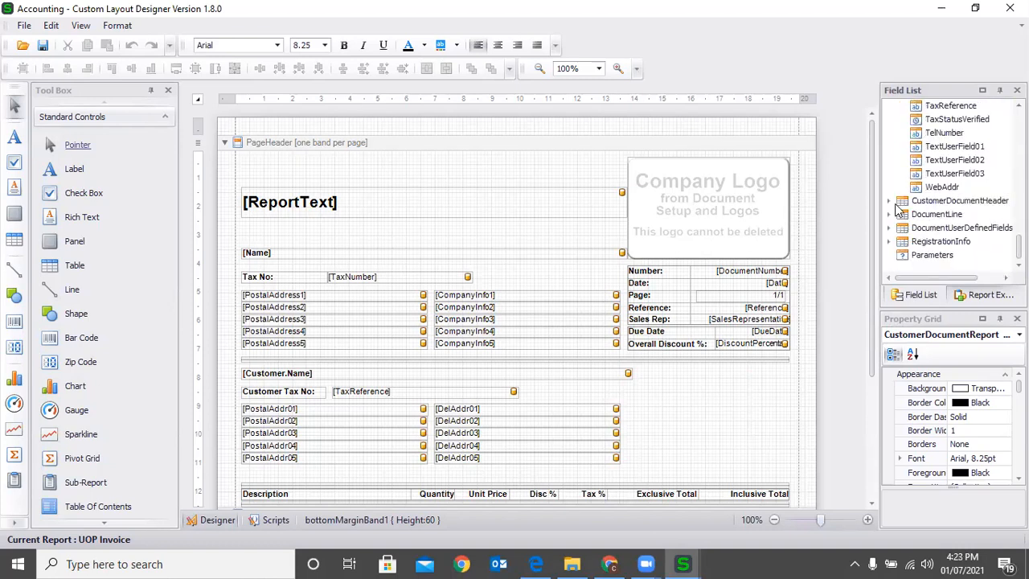
{"action": "left_click", "coordinate": [889, 215]}
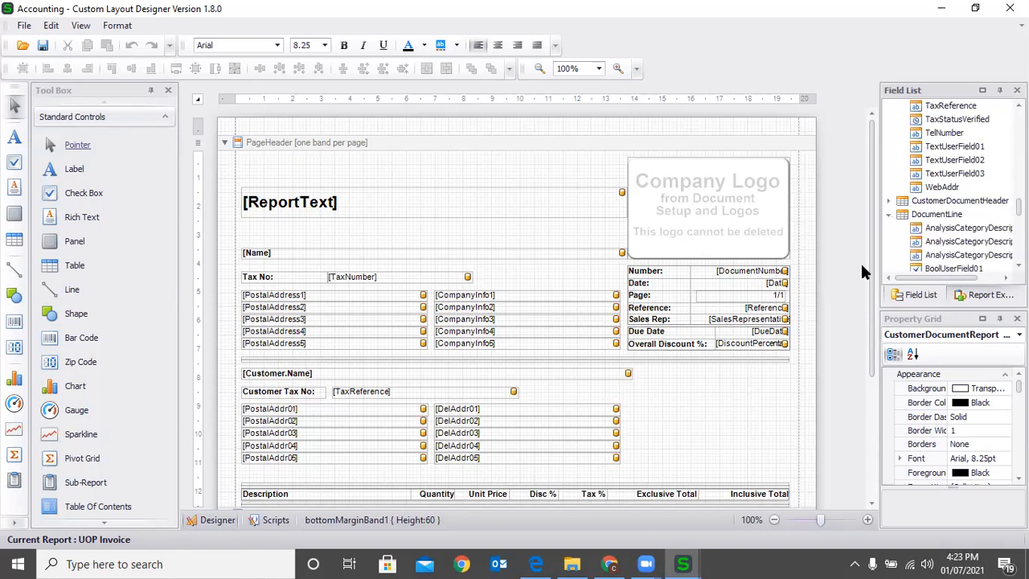
Switch to the browser to review the Process Customer Invoice form and its line item columns, and return to the layout designer
{"action": "left_click", "coordinate": [609, 563]}
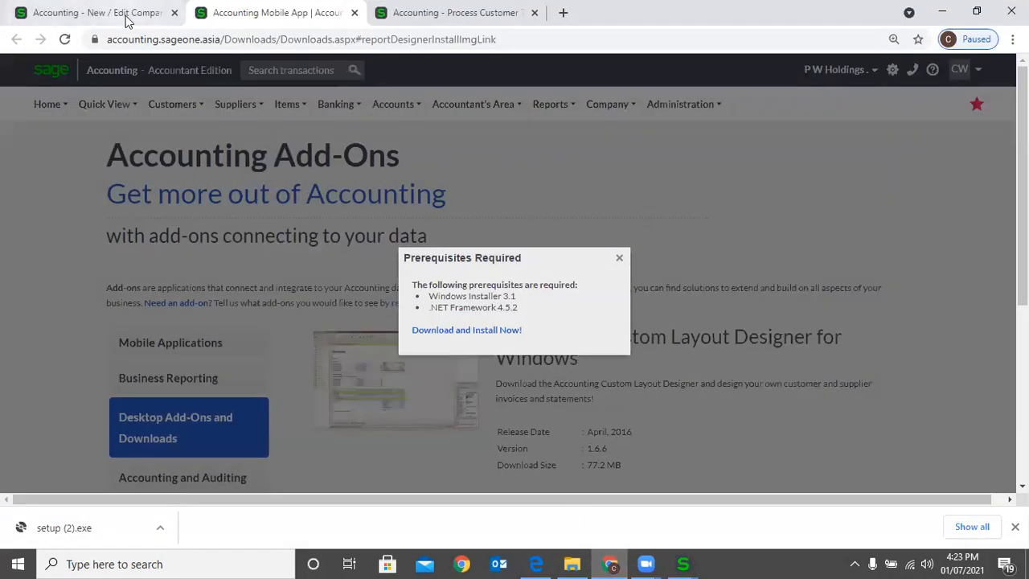
{"action": "left_click", "coordinate": [157, 16]}
{"action": "left_click", "coordinate": [430, 13]}
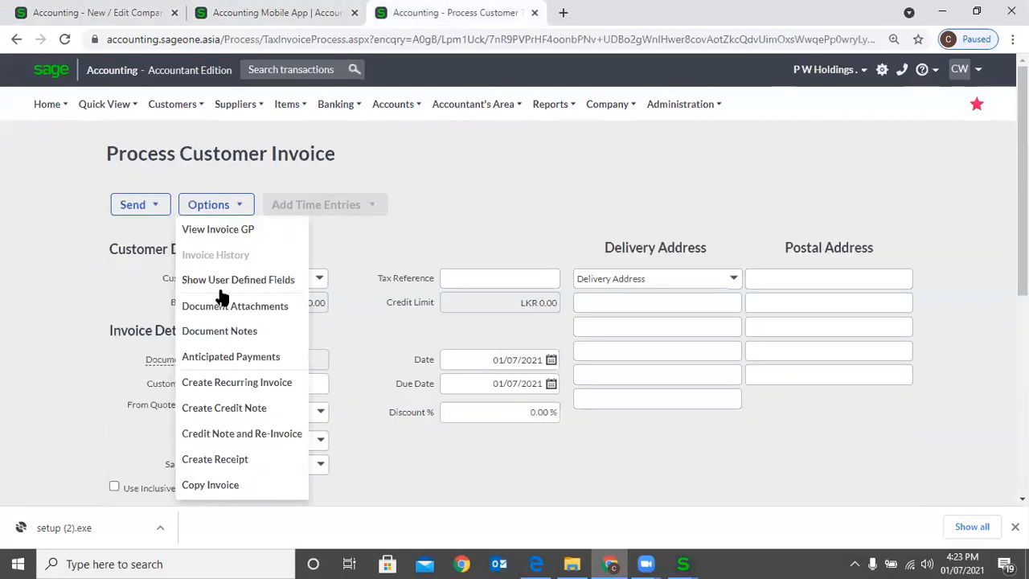
{"action": "scroll", "coordinate": [313, 367], "scroll_direction": "down", "scroll_amount": 3}
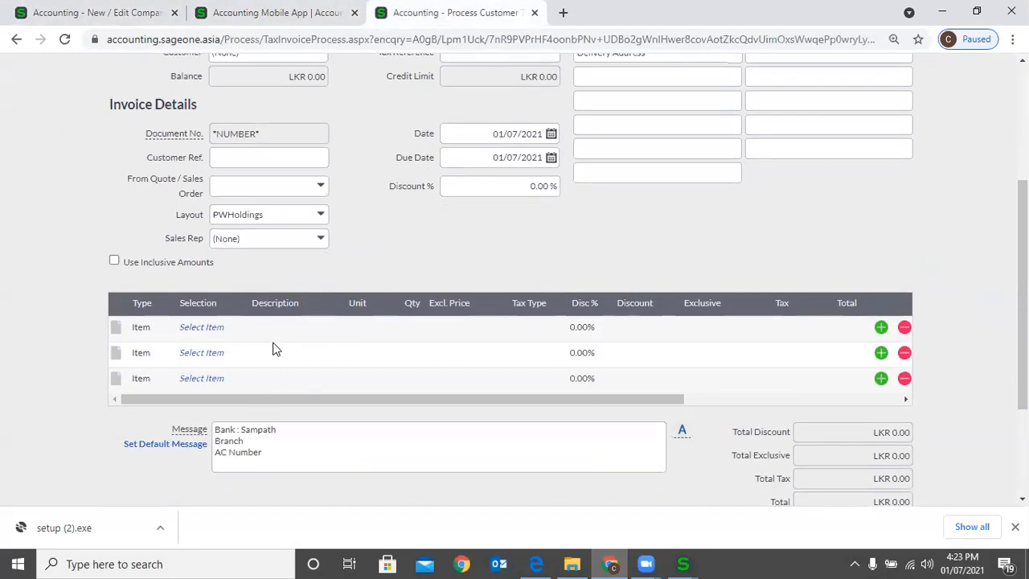
{"action": "scroll", "coordinate": [393, 321], "scroll_direction": "up", "scroll_amount": 3}
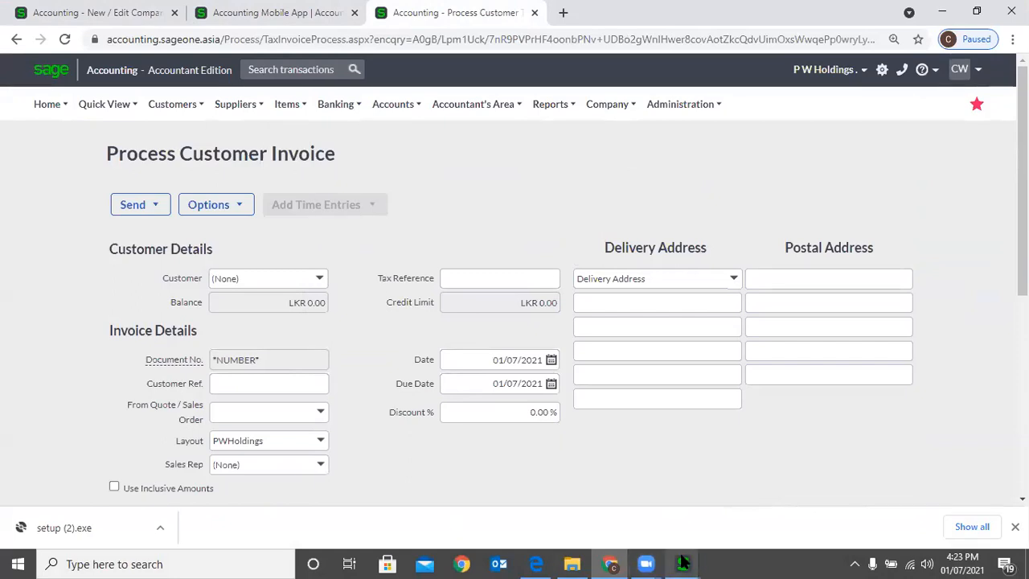
{"action": "mouse_move", "coordinate": [683, 564]}
{"action": "left_click", "coordinate": [694, 505]}
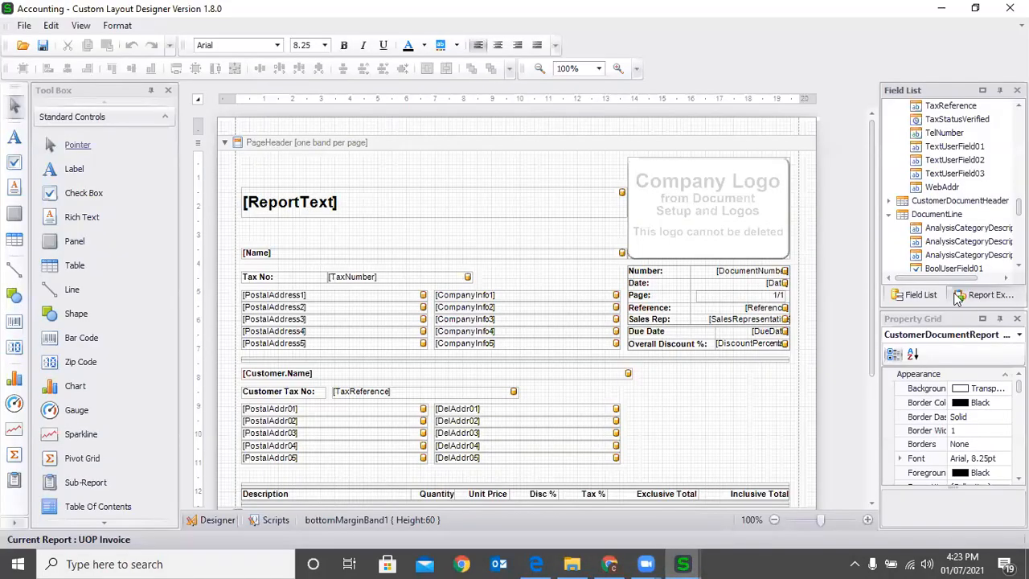
Expand the CustomerDocumentHeader fields and compare them with the invoice details on the browser's Process Customer Invoice page
{"action": "left_click", "coordinate": [889, 201]}
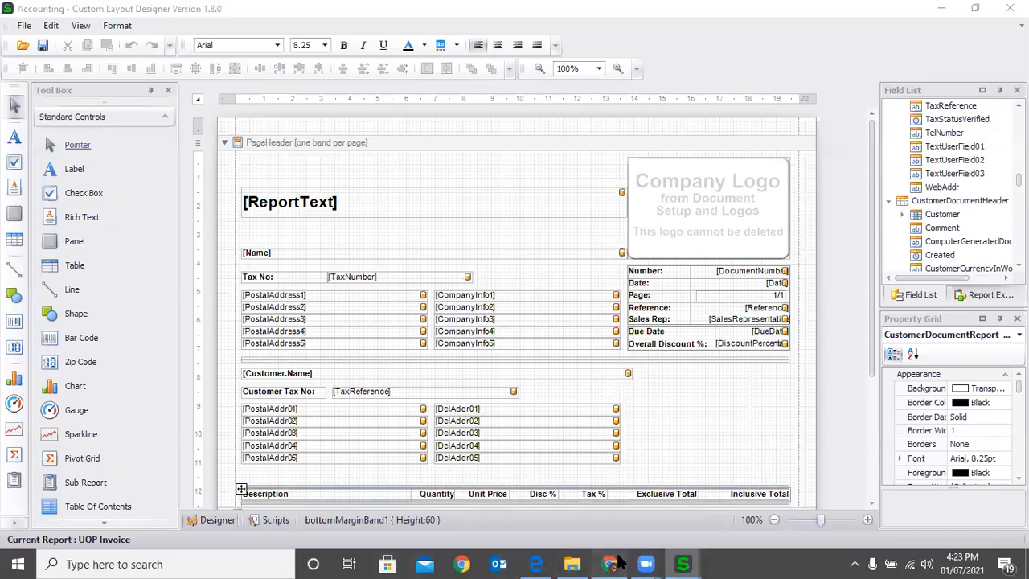
{"action": "left_click", "coordinate": [611, 563]}
{"action": "scroll", "coordinate": [362, 395], "scroll_direction": "down", "scroll_amount": 1}
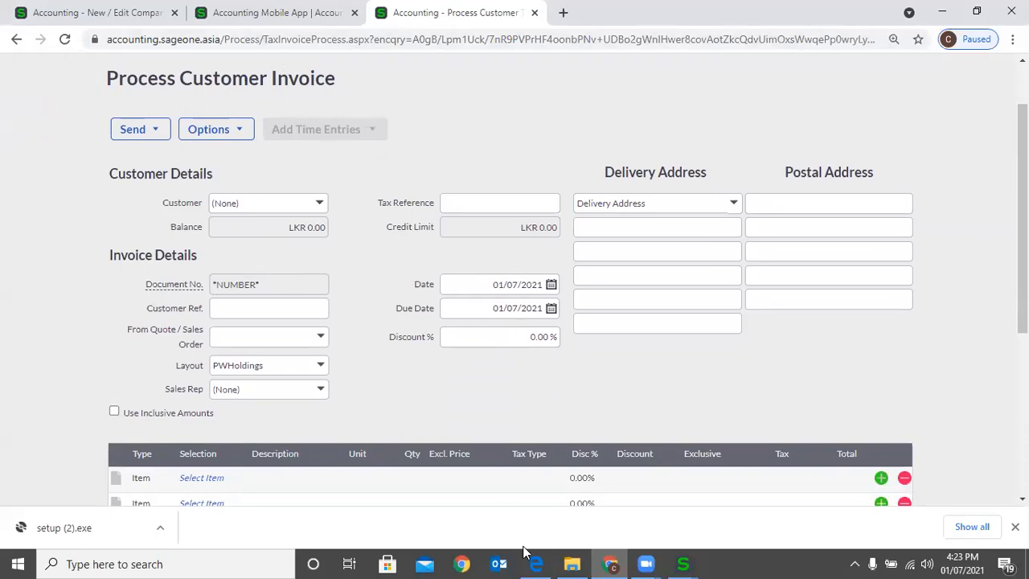
{"action": "mouse_move", "coordinate": [686, 563]}
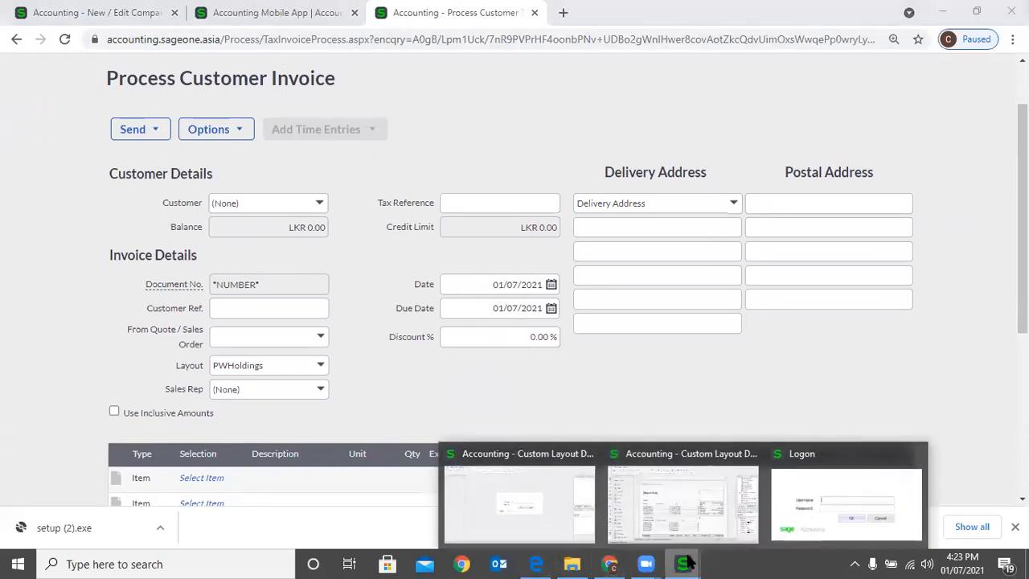
{"action": "left_click", "coordinate": [703, 500]}
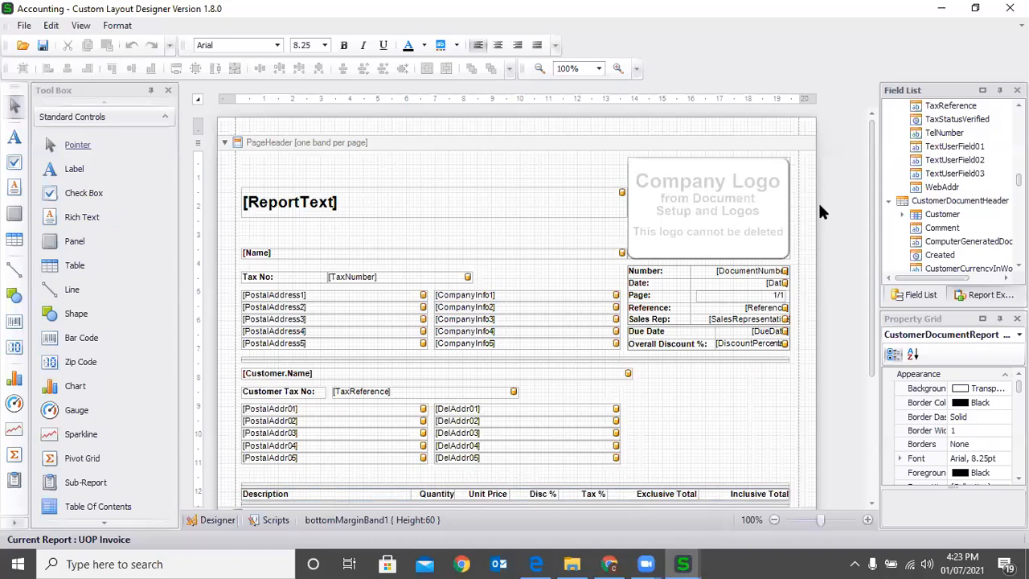
Place the CustomerDocumentHeader Date field and the Company Email field below it in the page header's blank area beside the delivery address
{"action": "scroll", "coordinate": [932, 220], "scroll_direction": "down", "scroll_amount": 1}
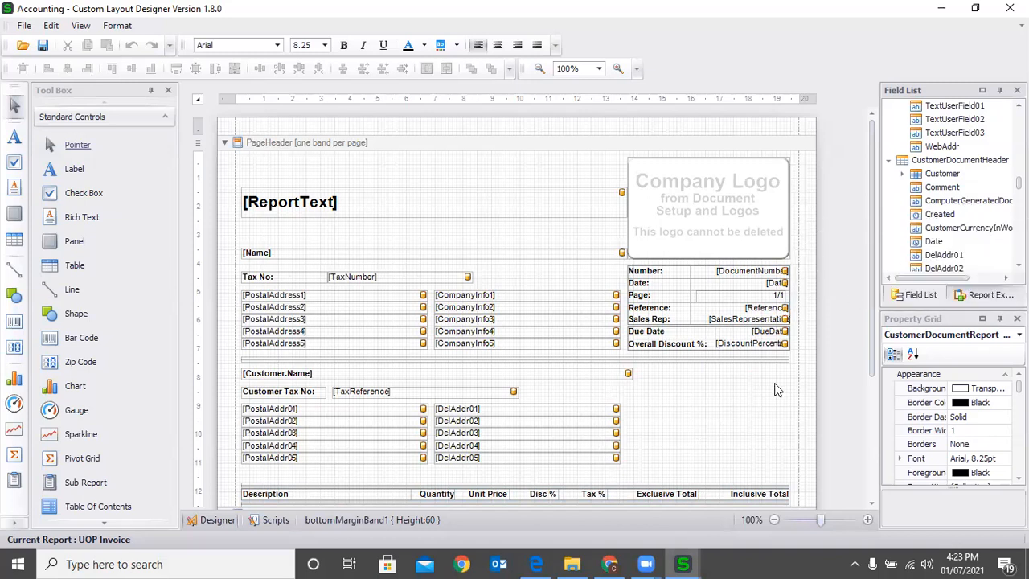
{"action": "scroll", "coordinate": [989, 266], "scroll_direction": "down", "scroll_amount": 1}
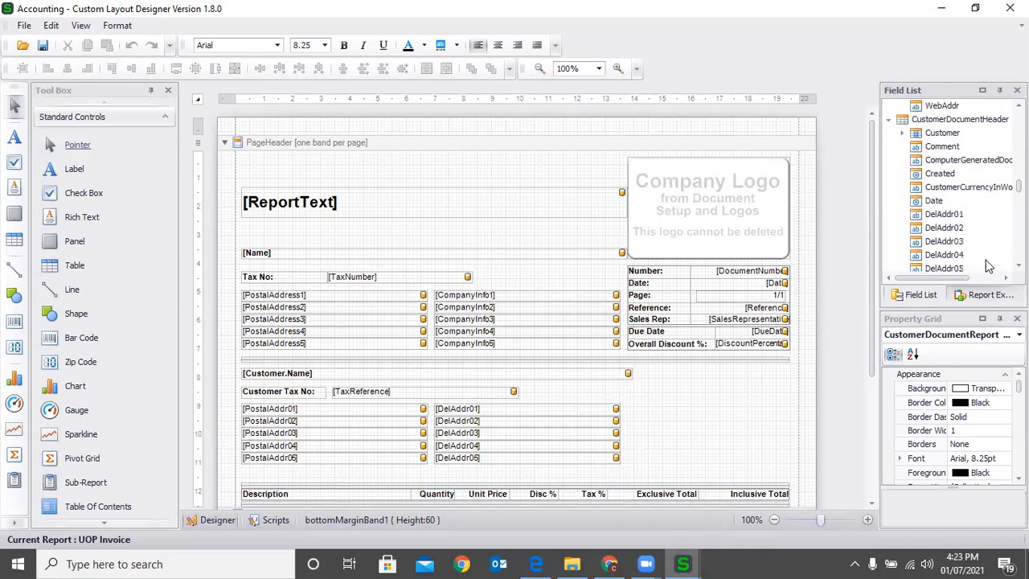
{"action": "left_click_drag", "start_coordinate": [937, 201], "coordinate": [684, 406]}
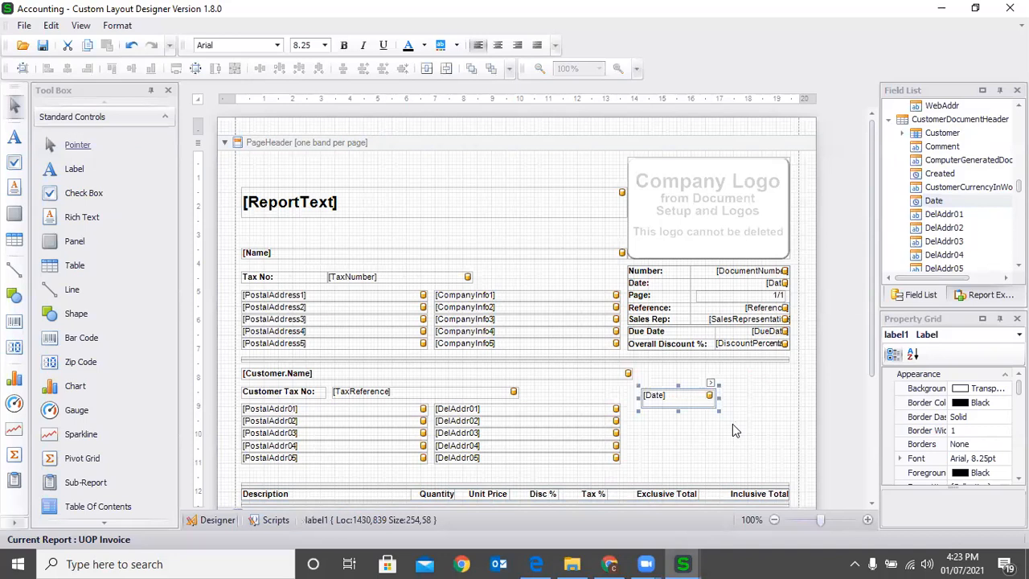
{"action": "left_click", "coordinate": [732, 424]}
{"action": "scroll", "coordinate": [946, 214], "scroll_direction": "down", "scroll_amount": 1}
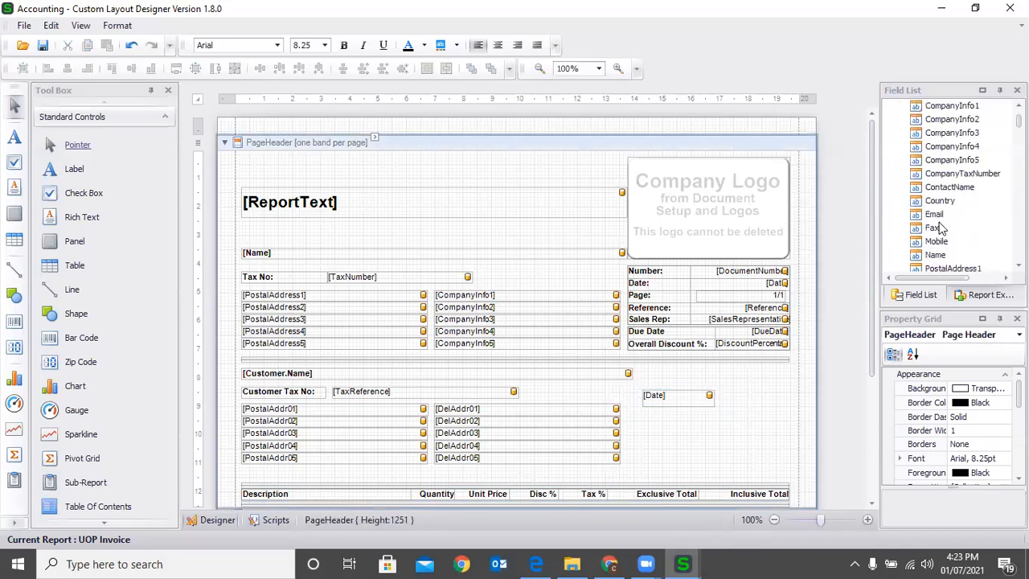
{"action": "mouse_move", "coordinate": [937, 217]}
{"action": "left_mouse_down"}
{"action": "mouse_move", "coordinate": [909, 271]}
{"action": "mouse_move", "coordinate": [939, 216]}
{"action": "left_mouse_up"}
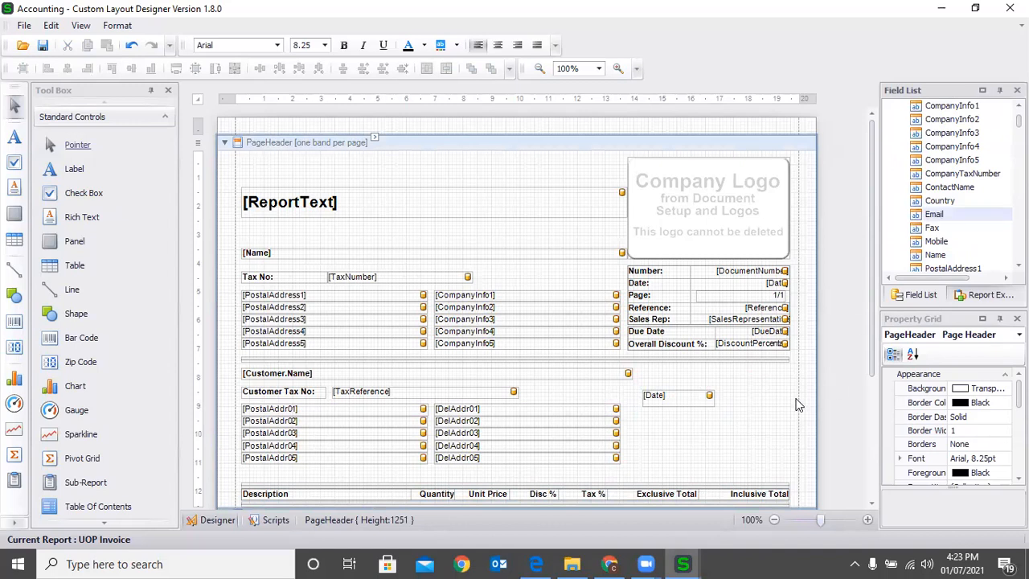
{"action": "left_click_drag", "start_coordinate": [963, 218], "coordinate": [678, 425]}
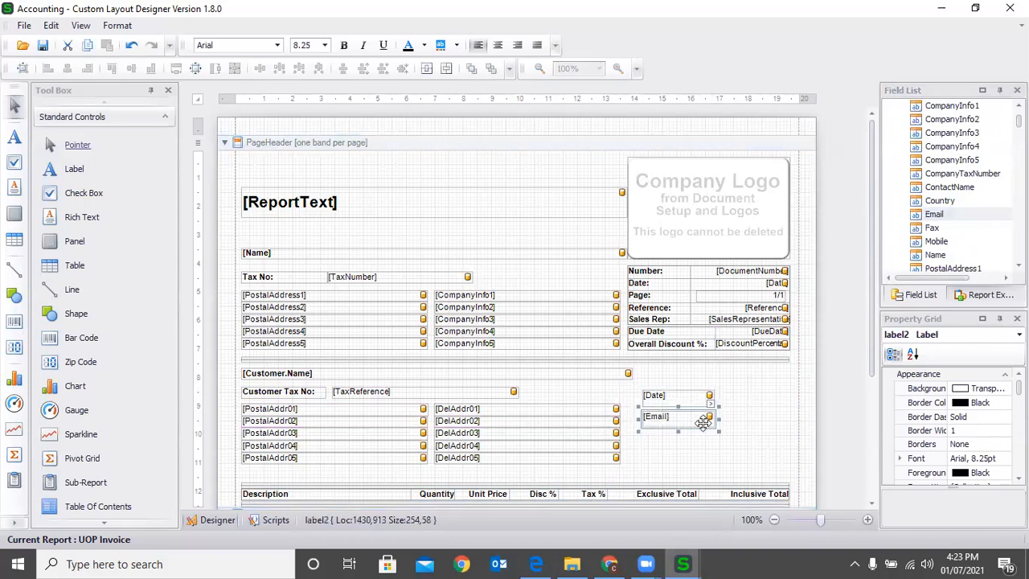
{"action": "scroll", "coordinate": [716, 423], "scroll_direction": "down", "scroll_amount": 2}
{"action": "scroll", "coordinate": [719, 413], "scroll_direction": "up", "scroll_amount": 1}
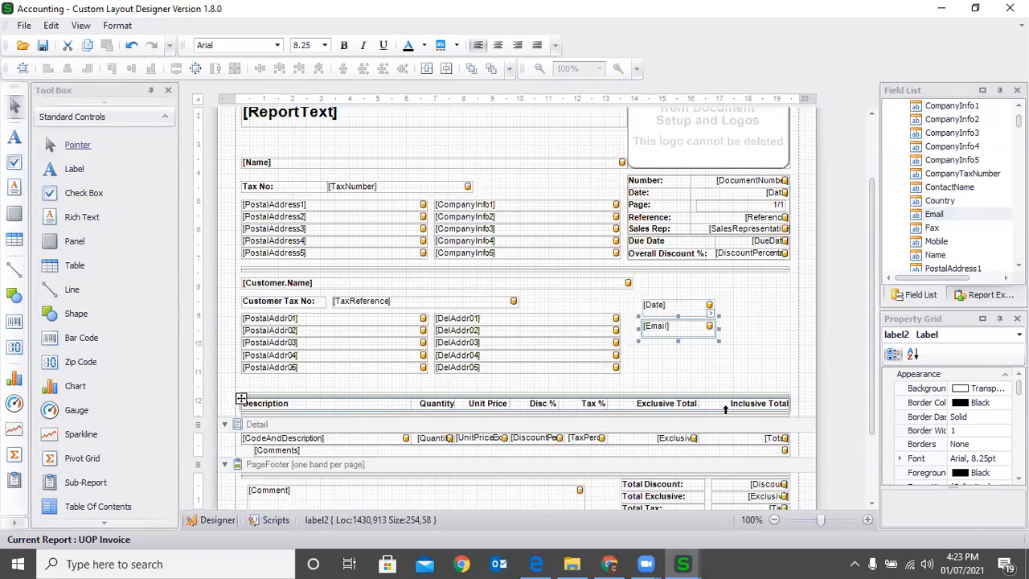
{"action": "scroll", "coordinate": [965, 232], "scroll_direction": "down", "scroll_amount": 6}
{"action": "scroll", "coordinate": [965, 235], "scroll_direction": "down", "scroll_amount": 12}
{"action": "scroll", "coordinate": [962, 229], "scroll_direction": "up", "scroll_amount": 2}
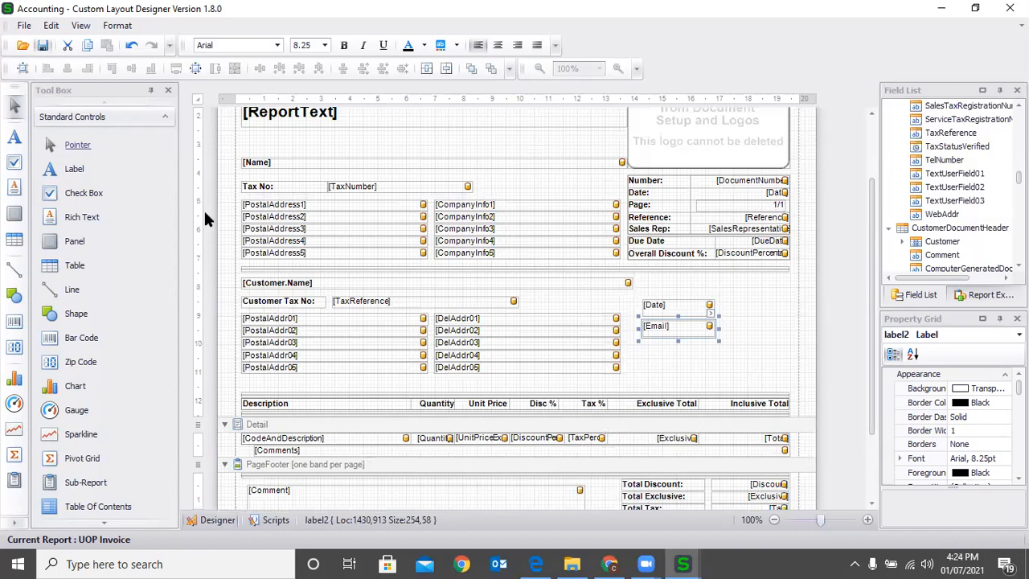
Delete the added Date and Email fields from the blank area beside the delivery address
{"action": "left_click", "coordinate": [746, 317]}
{"action": "left_click_drag", "start_coordinate": [715, 292], "coordinate": [702, 368]}
{"action": "key", "text": "Delete"}
{"action": "left_click", "coordinate": [702, 339]}
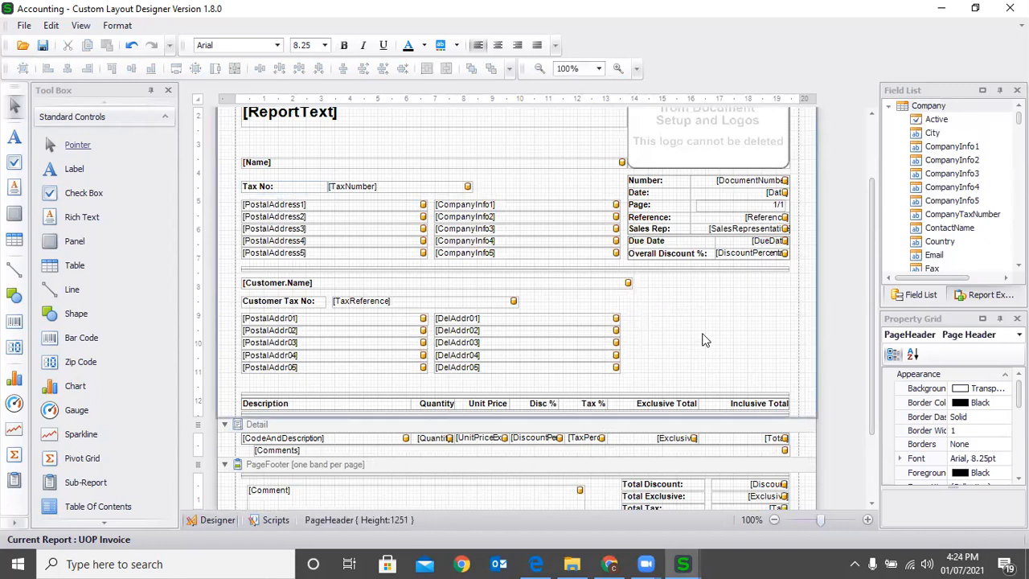
{"action": "scroll", "coordinate": [704, 339], "scroll_direction": "up", "scroll_amount": 3}
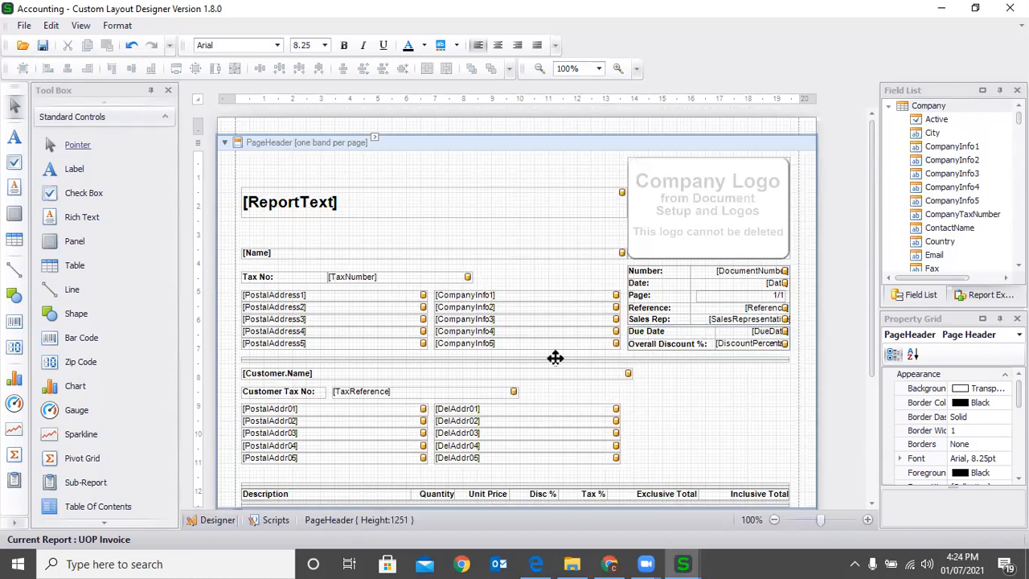
Examine the font size choices for the [ReportText] field and the font colour choices for the company [Name] field
{"action": "left_click", "coordinate": [425, 204]}
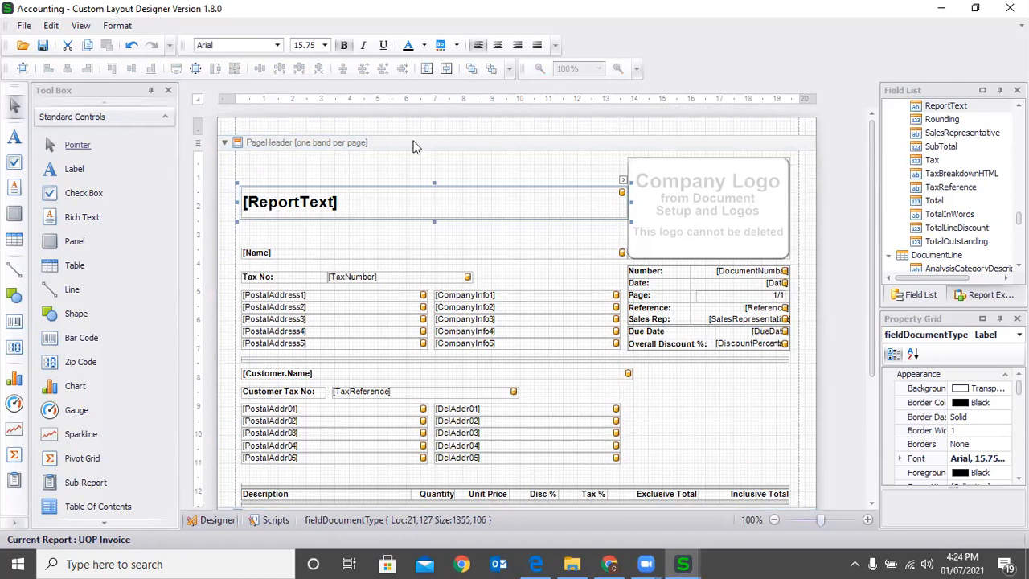
{"action": "left_click", "coordinate": [325, 45]}
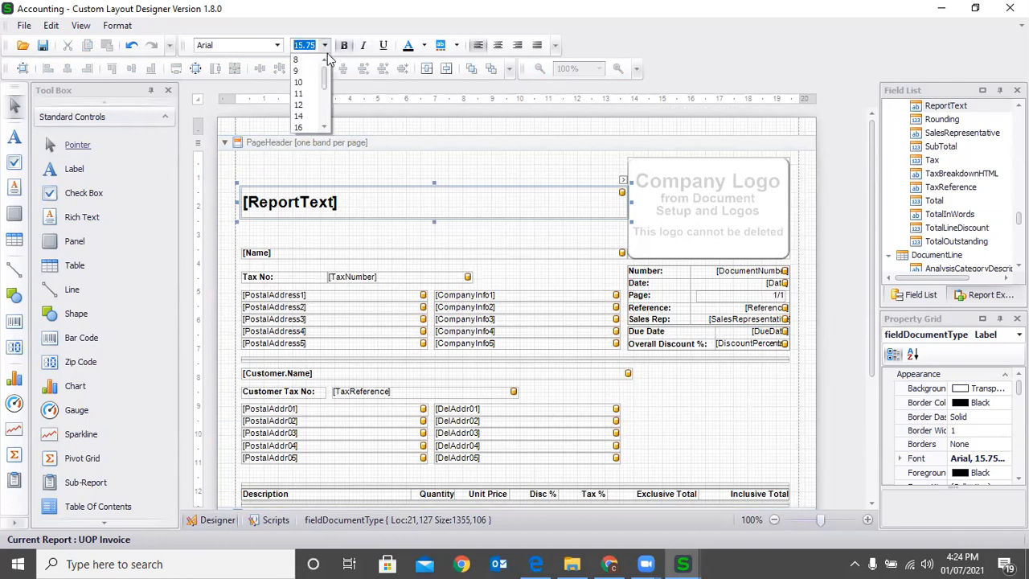
{"action": "left_click", "coordinate": [368, 190]}
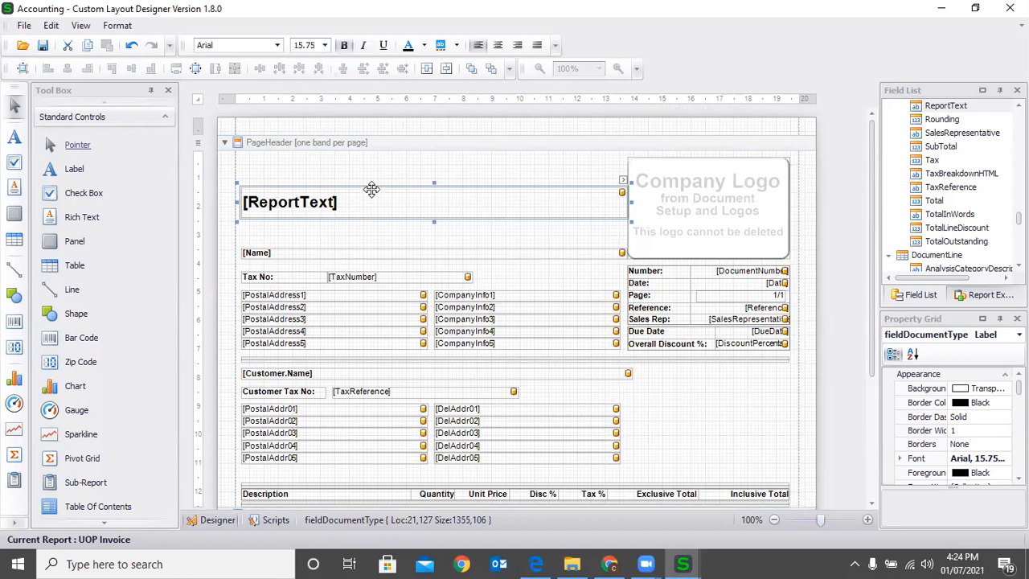
{"action": "left_click", "coordinate": [309, 258]}
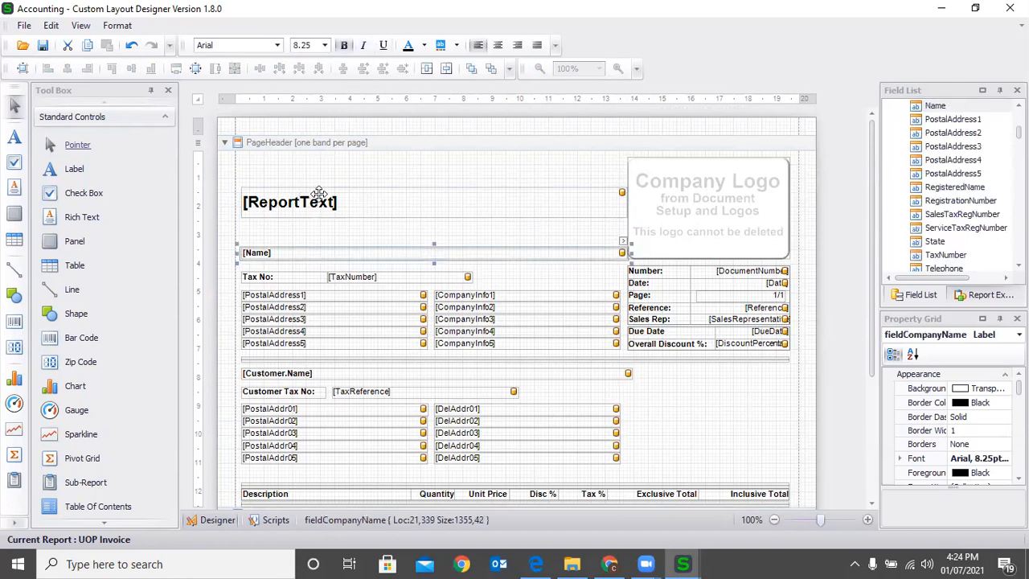
{"action": "left_click", "coordinate": [424, 47]}
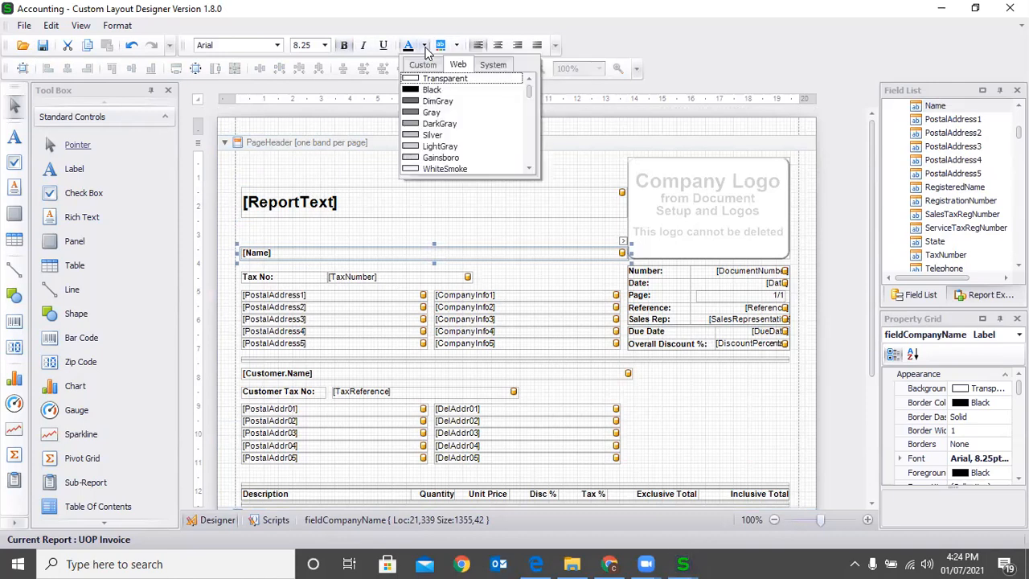
{"action": "scroll", "coordinate": [443, 133], "scroll_direction": "down", "scroll_amount": 7}
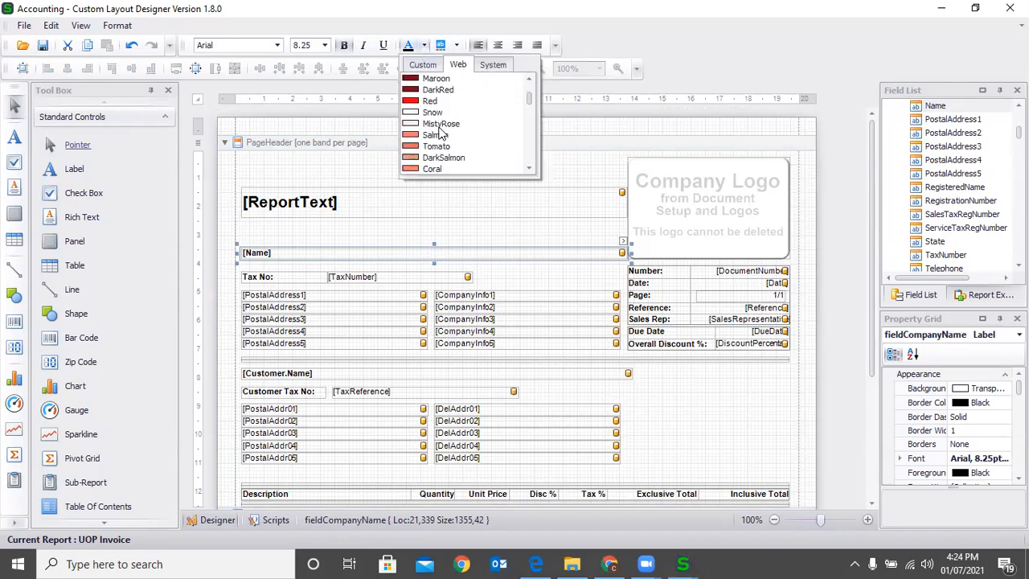
{"action": "left_click", "coordinate": [328, 157]}
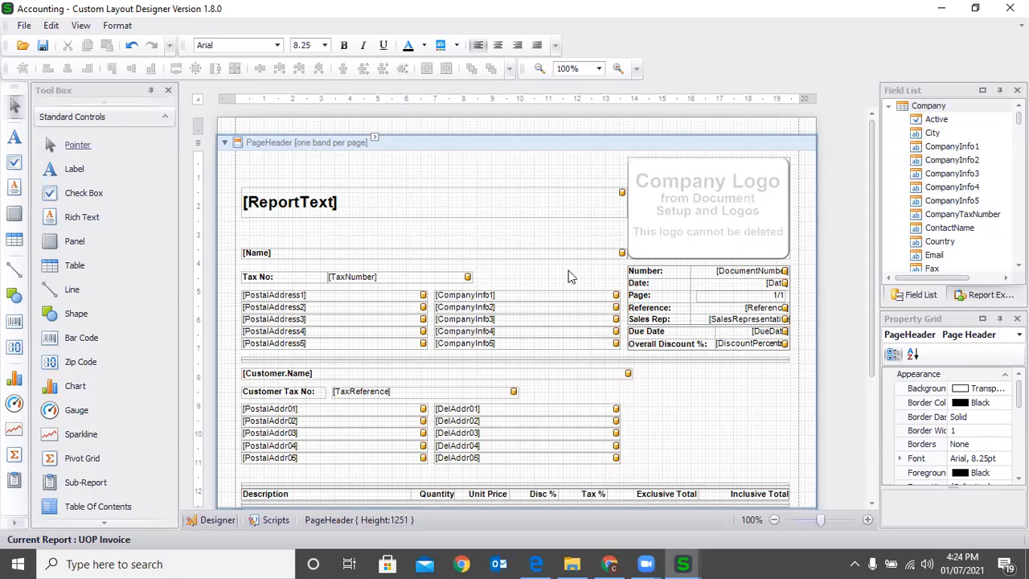
Examine the lower bands of the layout and the properties of the page header and the [ReportText] field
{"action": "scroll", "coordinate": [541, 265], "scroll_direction": "down", "scroll_amount": 3}
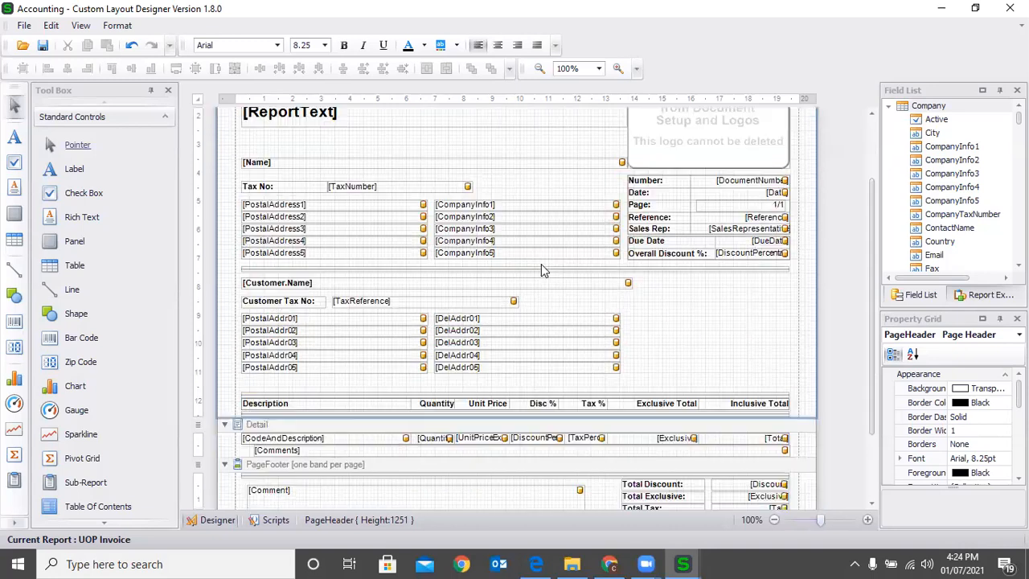
{"action": "scroll", "coordinate": [945, 384], "scroll_direction": "down", "scroll_amount": 5}
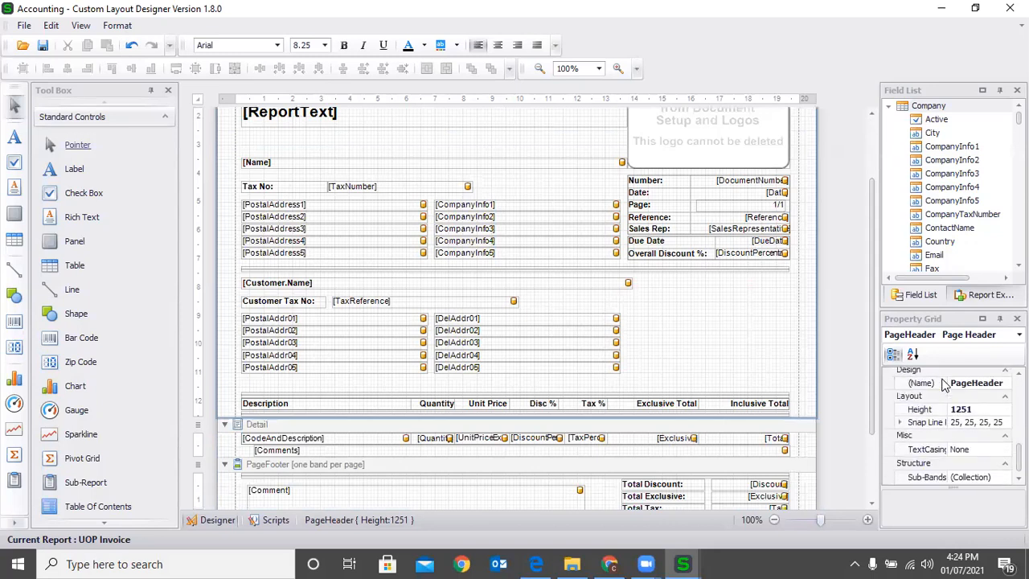
{"action": "scroll", "coordinate": [945, 386], "scroll_direction": "up", "scroll_amount": 3}
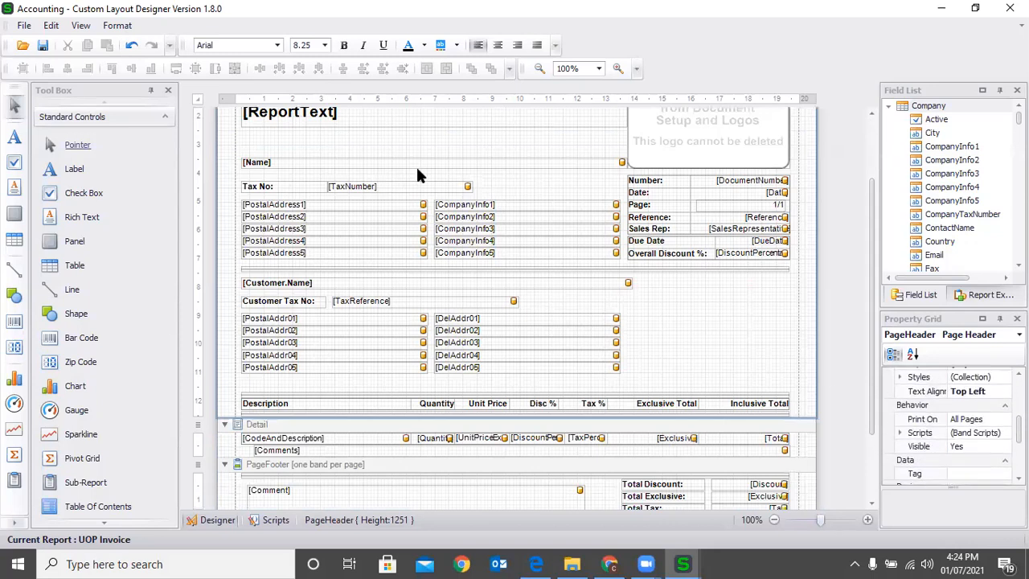
{"action": "left_click", "coordinate": [413, 123]}
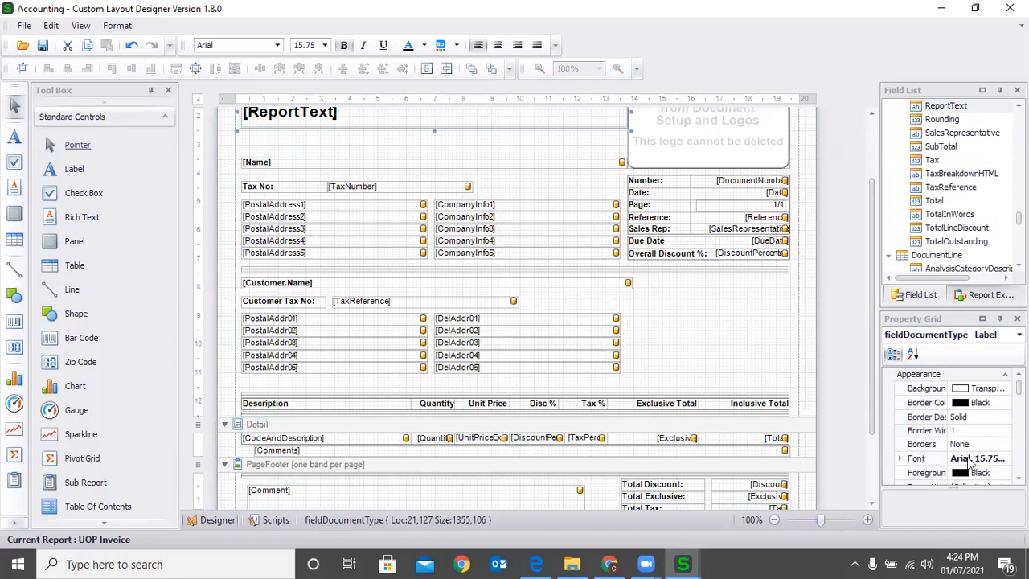
{"action": "scroll", "coordinate": [969, 435], "scroll_direction": "down", "scroll_amount": 4}
{"action": "scroll", "coordinate": [941, 430], "scroll_direction": "up", "scroll_amount": 2}
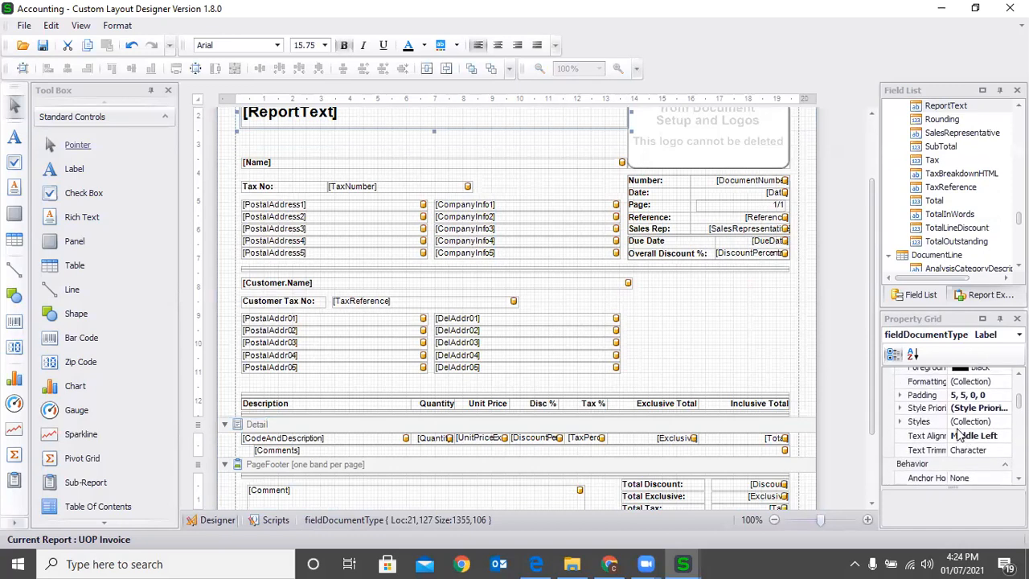
{"action": "scroll", "coordinate": [926, 423], "scroll_direction": "up", "scroll_amount": 3}
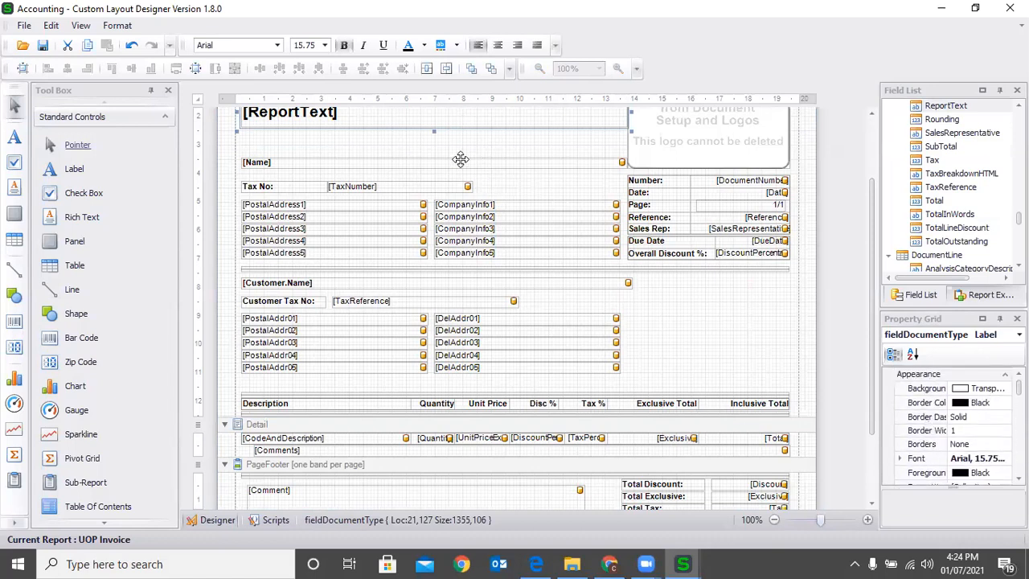
{"action": "scroll", "coordinate": [460, 161], "scroll_direction": "up", "scroll_amount": 3}
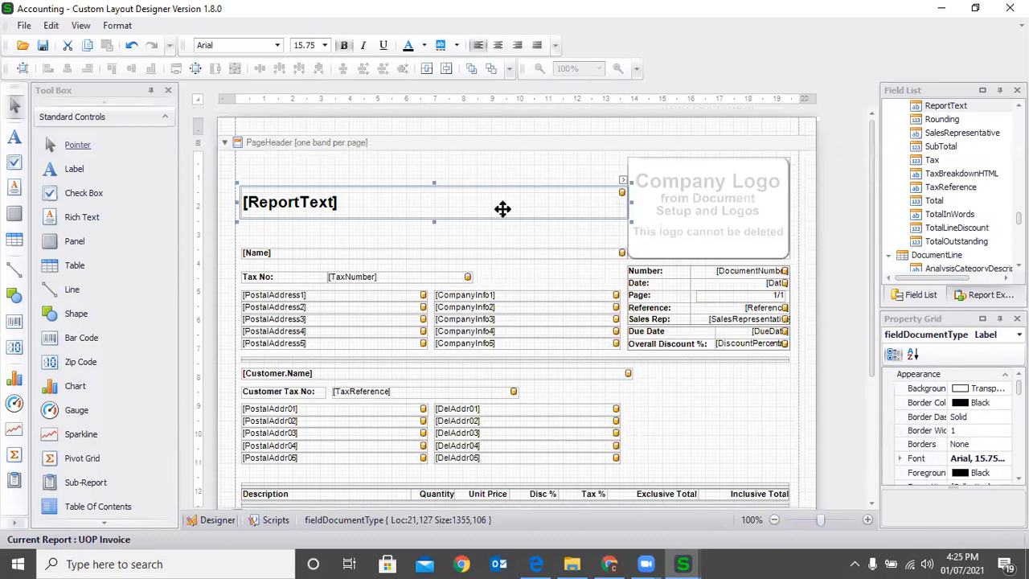
Review the fonts, styles and sizes offered in the [ReportText] field's Font settings, leaving them without applying a change
{"action": "left_click", "coordinate": [1001, 457]}
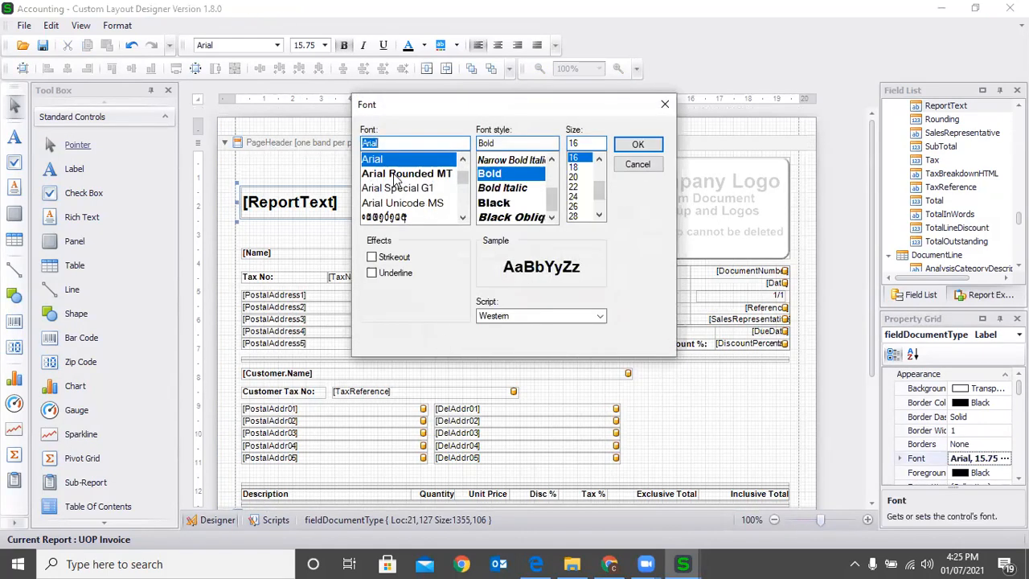
{"action": "scroll", "coordinate": [395, 181], "scroll_direction": "down", "scroll_amount": 2}
{"action": "scroll", "coordinate": [396, 181], "scroll_direction": "up", "scroll_amount": 4}
{"action": "scroll", "coordinate": [395, 181], "scroll_direction": "up", "scroll_amount": 2}
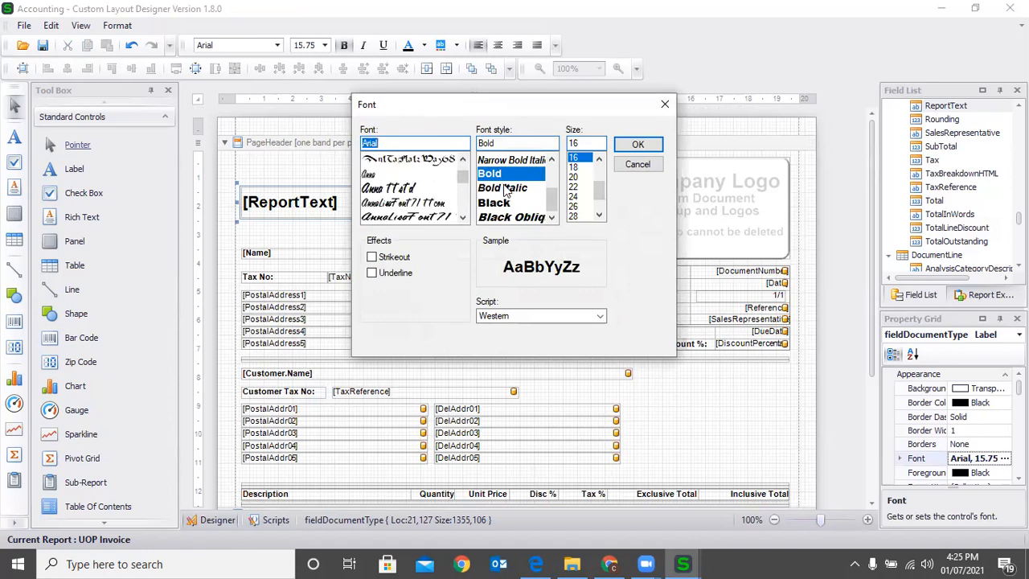
{"action": "scroll", "coordinate": [593, 181], "scroll_direction": "up", "scroll_amount": 1}
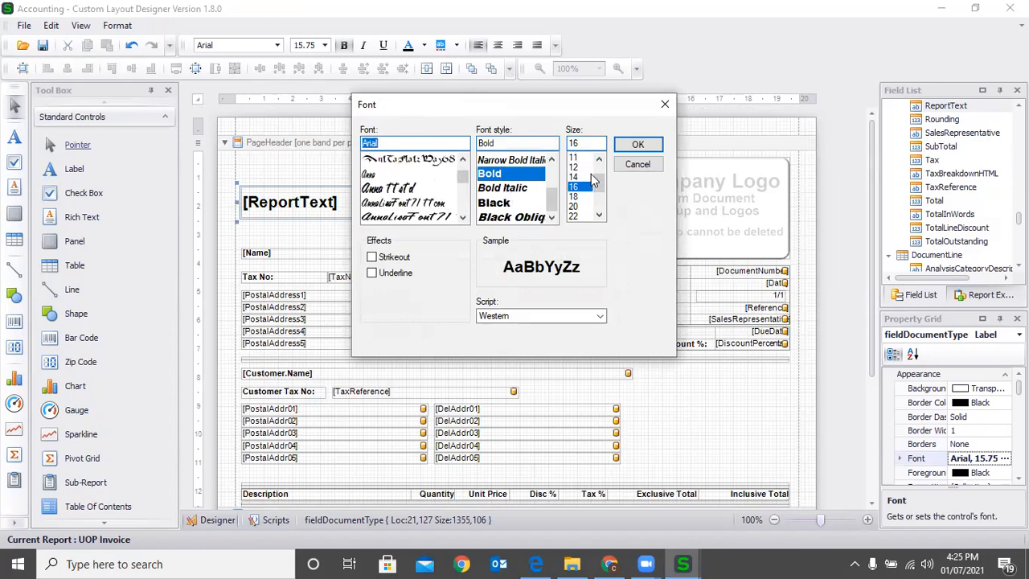
{"action": "left_click", "coordinate": [664, 104]}
Resize the [ReportText] field to about 840 units wide and make it slightly shorter
{"action": "left_click", "coordinate": [374, 209]}
{"action": "left_click_drag", "start_coordinate": [435, 219], "coordinate": [436, 233]}
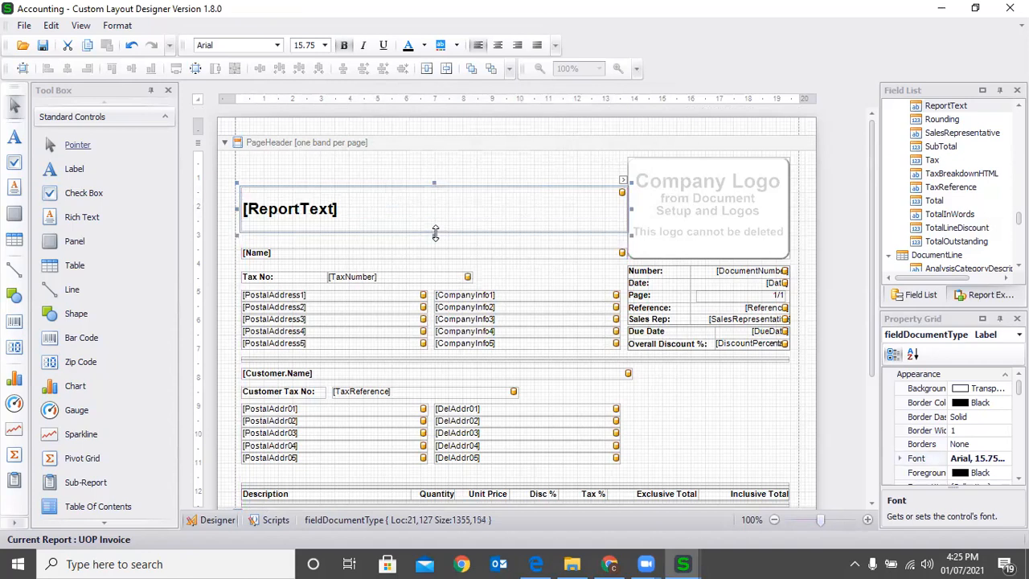
{"action": "left_click_drag", "start_coordinate": [626, 208], "coordinate": [482, 208]}
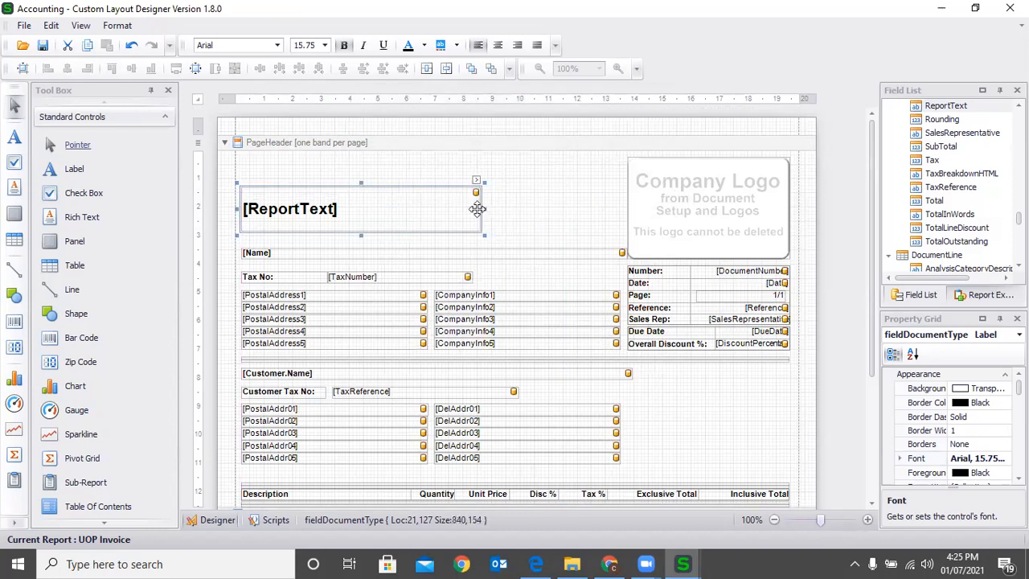
{"action": "left_click_drag", "start_coordinate": [362, 234], "coordinate": [362, 216]}
{"action": "left_click", "coordinate": [515, 228]}
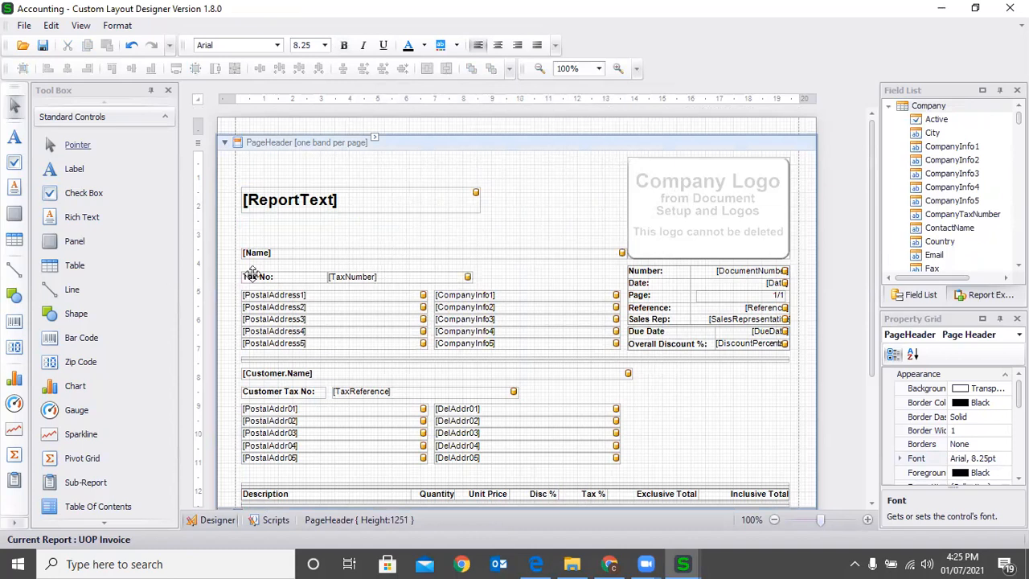
Delete the company's Tax No: label and the [TaxNumber] field from the page header
{"action": "left_click", "coordinate": [296, 276]}
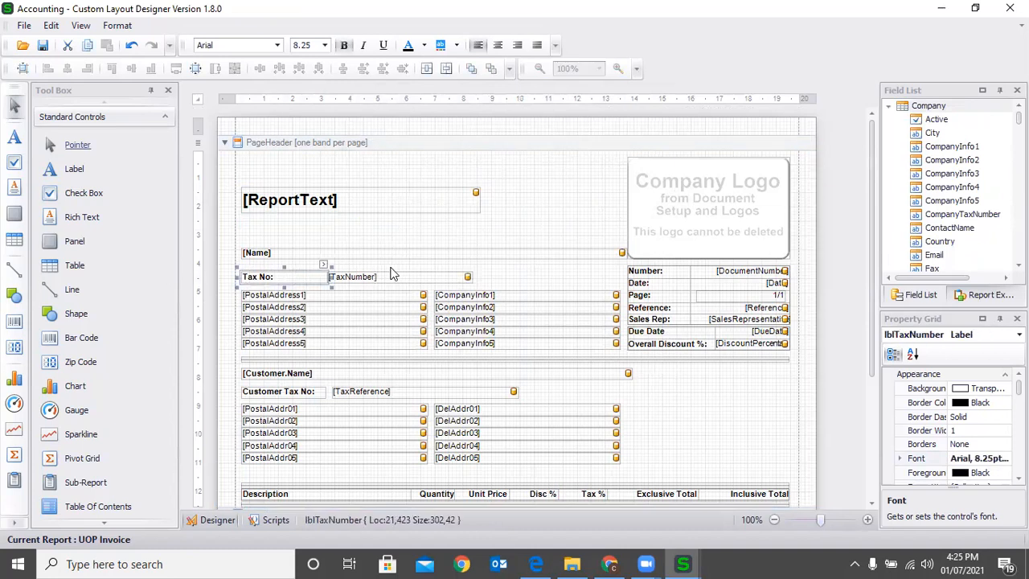
{"action": "left_click", "coordinate": [429, 230]}
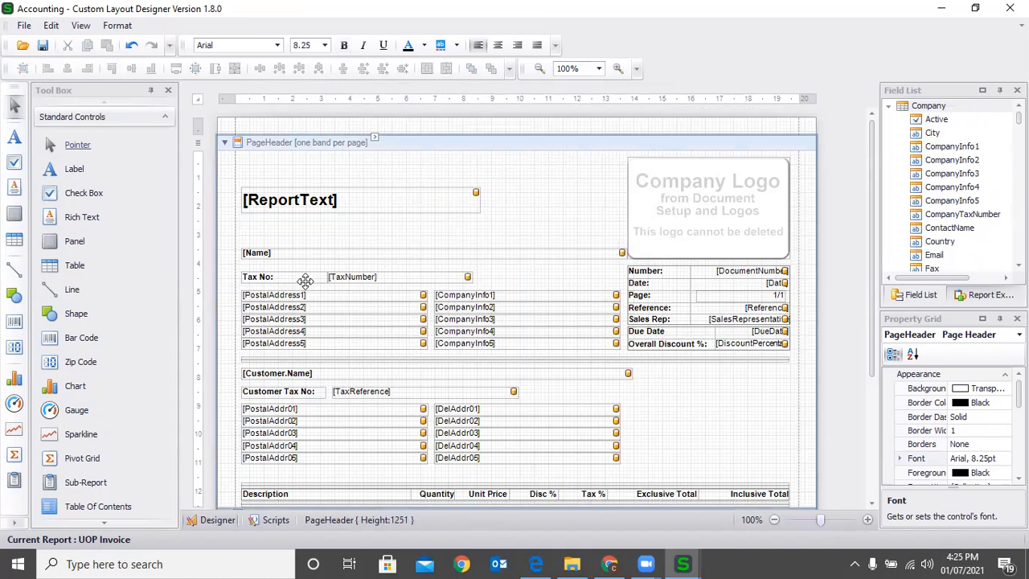
{"action": "left_click", "coordinate": [354, 277]}
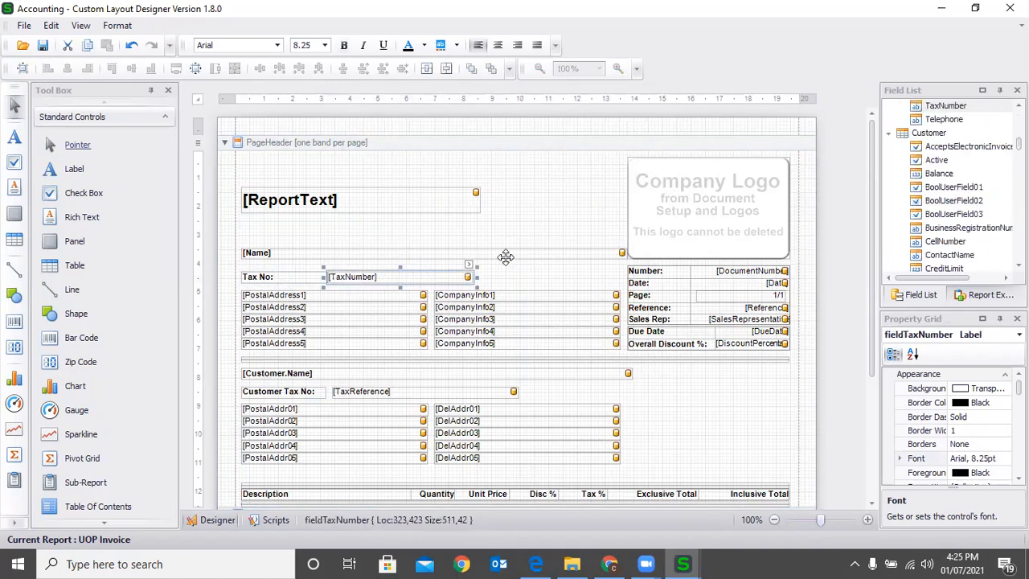
{"action": "left_click", "coordinate": [277, 279]}
{"action": "left_click_drag", "start_coordinate": [278, 279], "coordinate": [350, 280]}
{"action": "left_click", "coordinate": [532, 274]}
{"action": "left_click", "coordinate": [325, 275]}
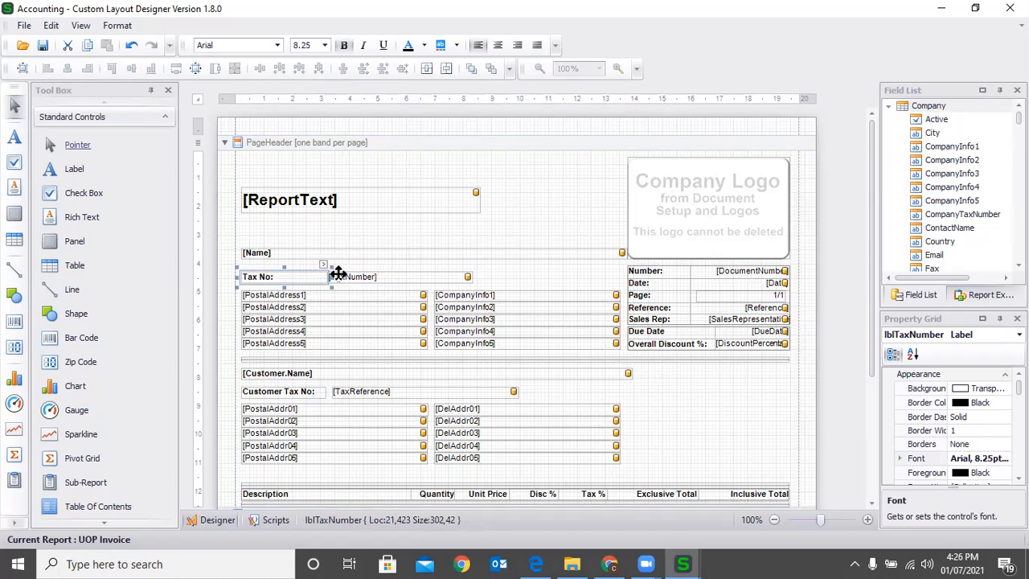
{"action": "key", "text": "Delete"}
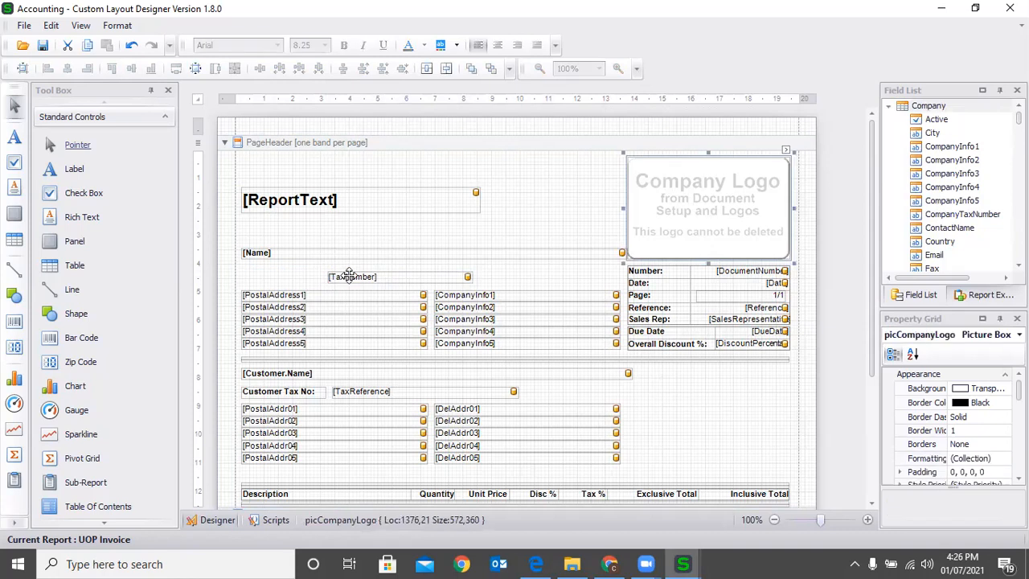
{"action": "left_click", "coordinate": [349, 276]}
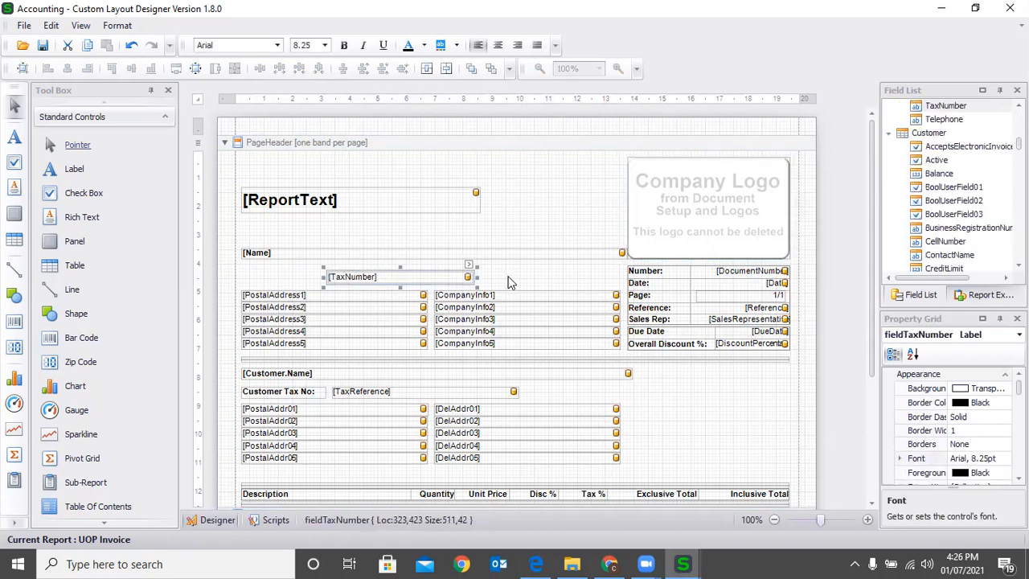
{"action": "key", "text": "Delete"}
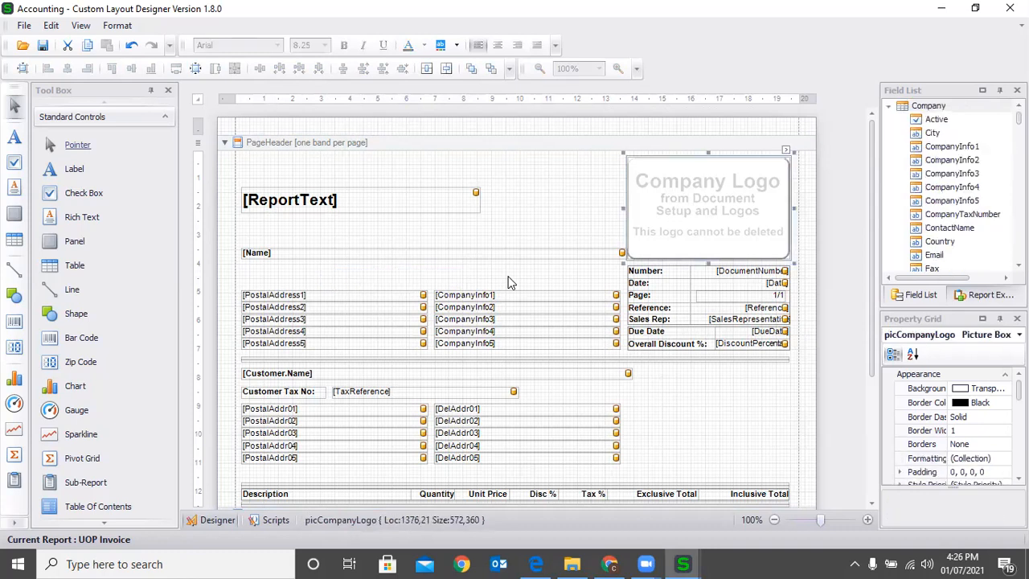
{"action": "left_click", "coordinate": [542, 214]}
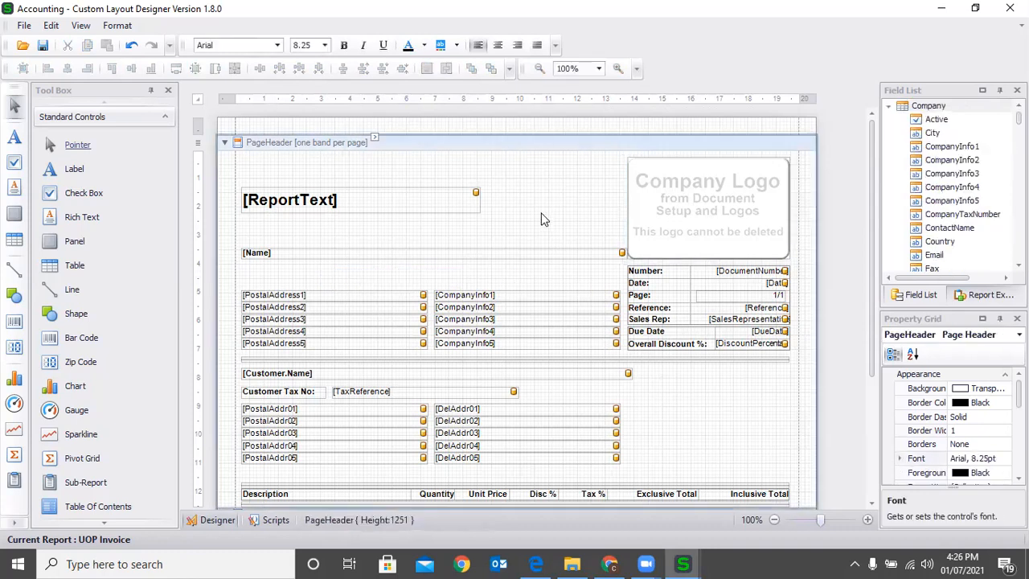
Add a label of about 444 by 56 units between the company [Name] and [PostalAddress1] fields, keeping its default text
{"action": "left_click", "coordinate": [275, 296]}
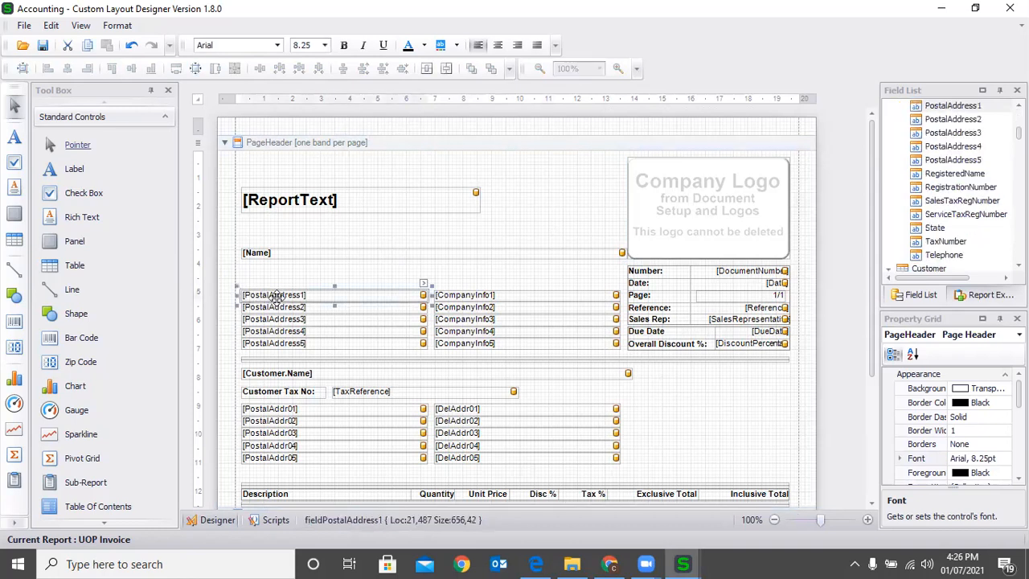
{"action": "left_click", "coordinate": [74, 170]}
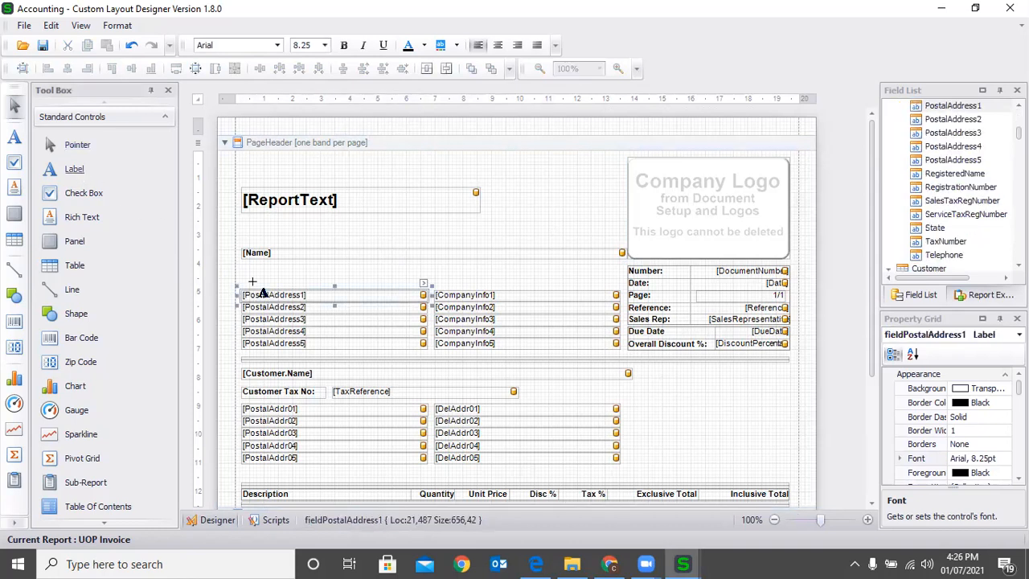
{"action": "left_click_drag", "start_coordinate": [247, 267], "coordinate": [374, 285]}
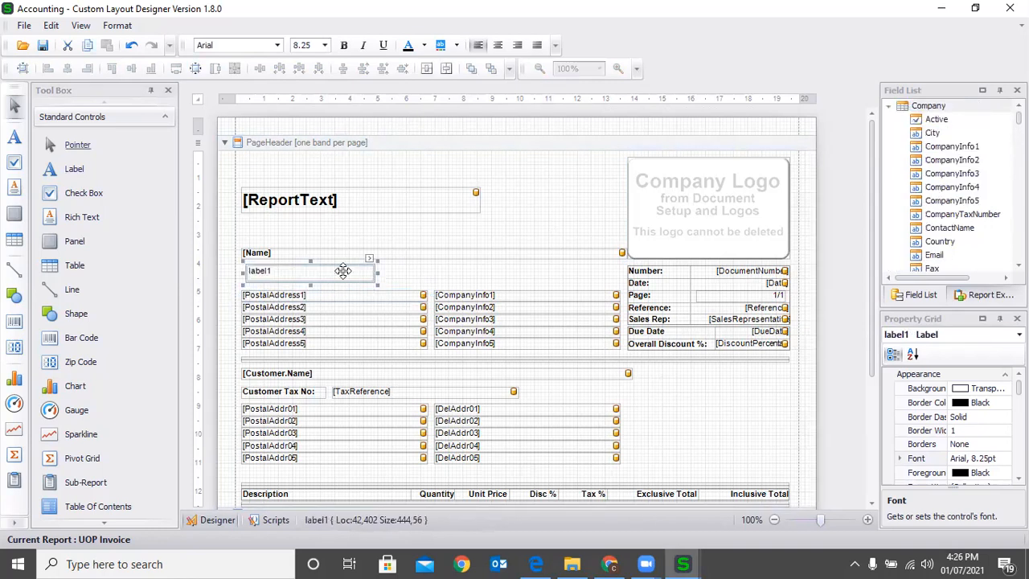
{"action": "double_click", "coordinate": [343, 271]}
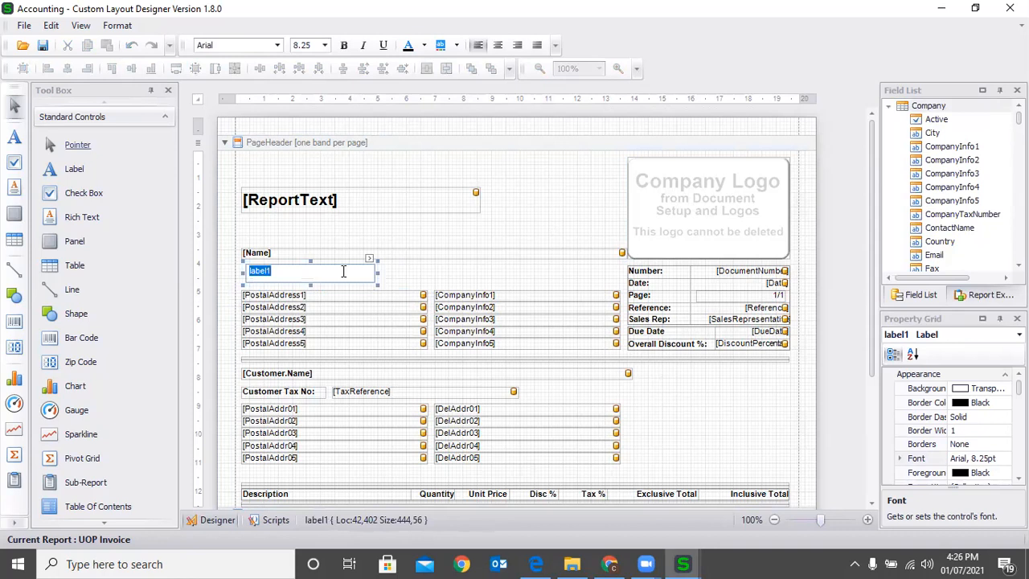
{"action": "left_click", "coordinate": [395, 280]}
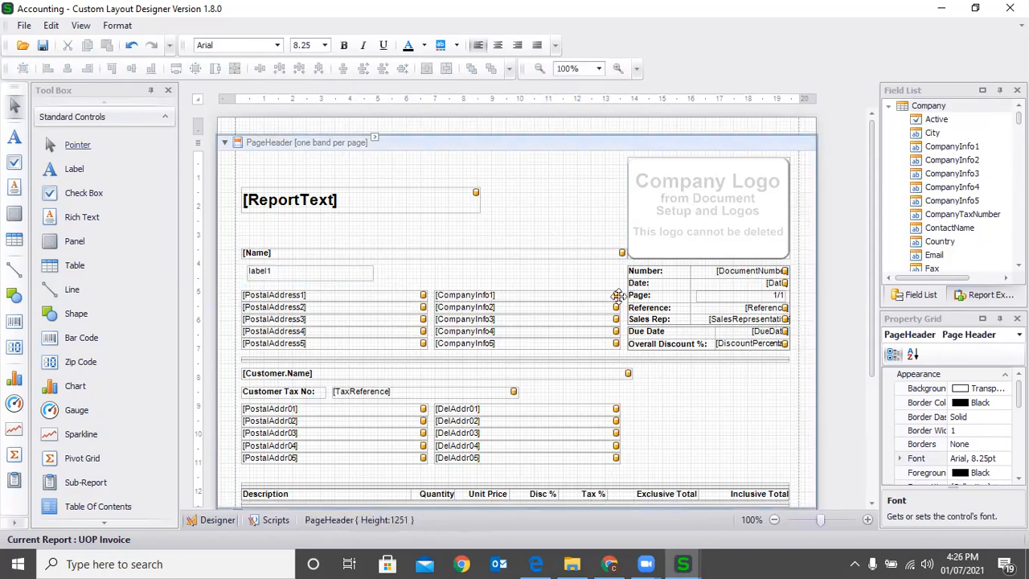
{"action": "left_click", "coordinate": [943, 296]}
{"action": "left_click_drag", "start_coordinate": [935, 164], "coordinate": [512, 229]}
{"action": "key", "text": "ctrl+z"}
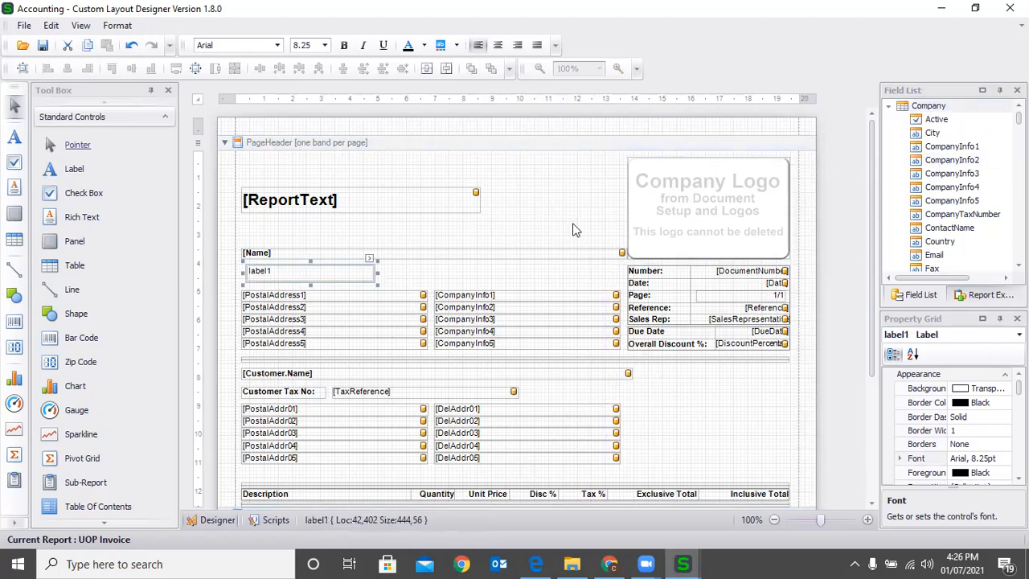
{"action": "left_click", "coordinate": [421, 270]}
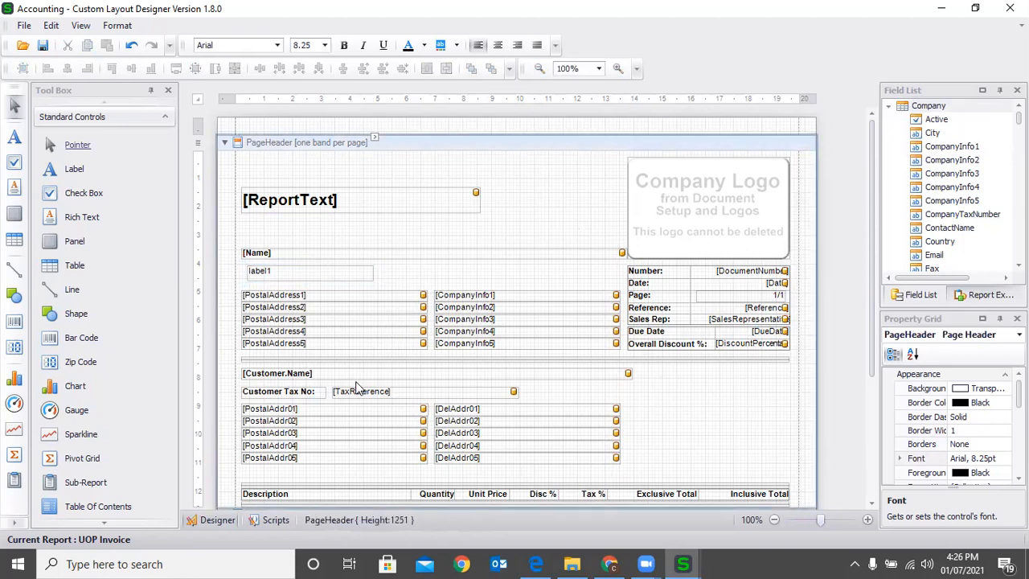
Examine how the Customer Tax No:, Number: and Date: labels pair with their [TaxReference], [DocumentNumber] and [Date] data fields in the page header
{"action": "left_click", "coordinate": [291, 394]}
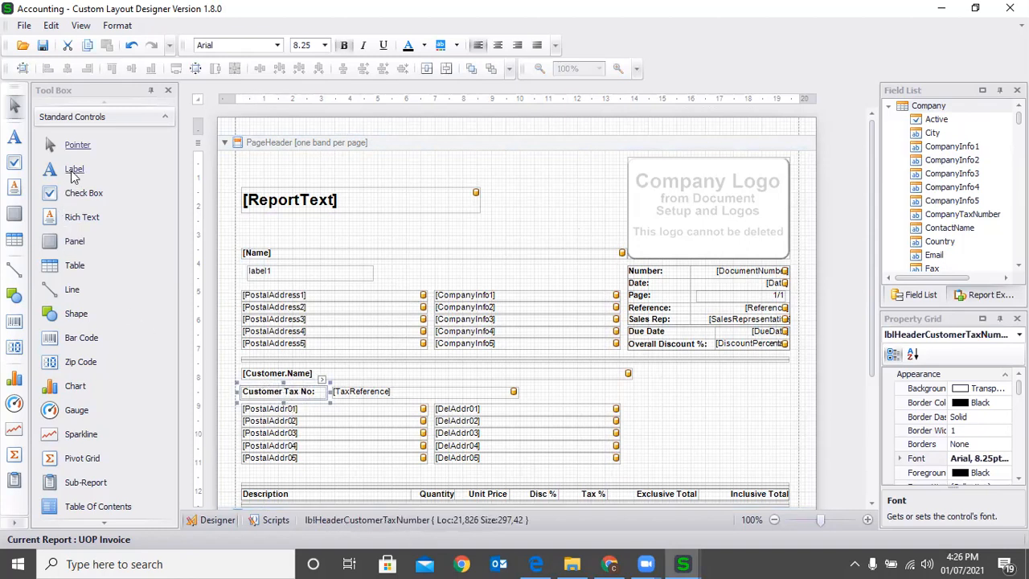
{"action": "left_click", "coordinate": [375, 392]}
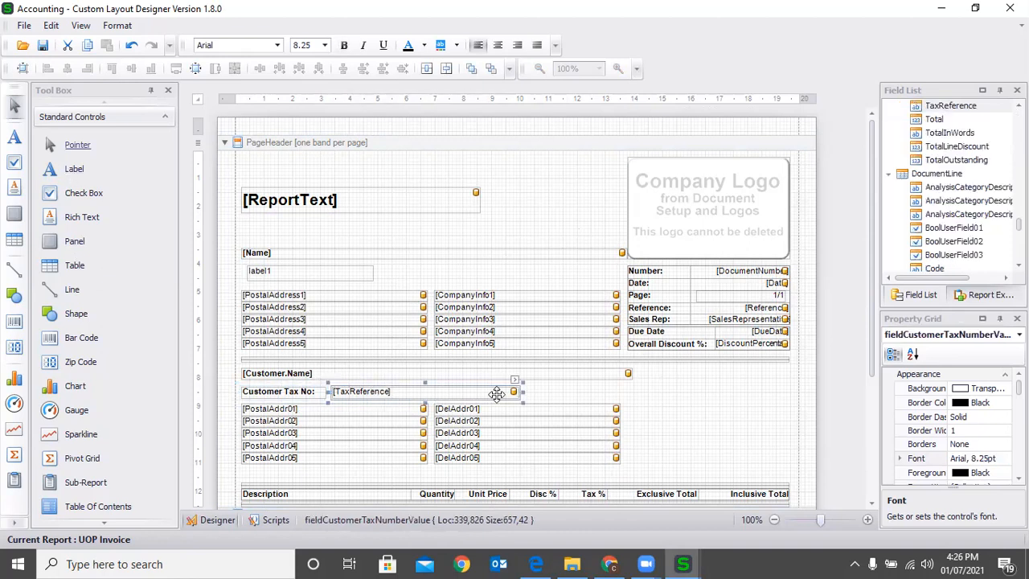
{"action": "left_click", "coordinate": [562, 396]}
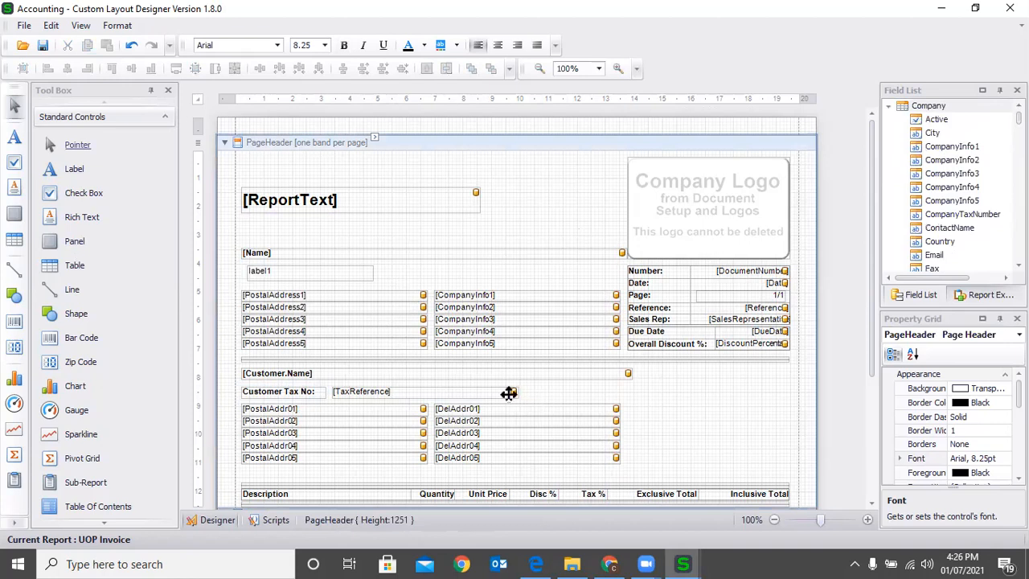
{"action": "left_click", "coordinate": [915, 298]}
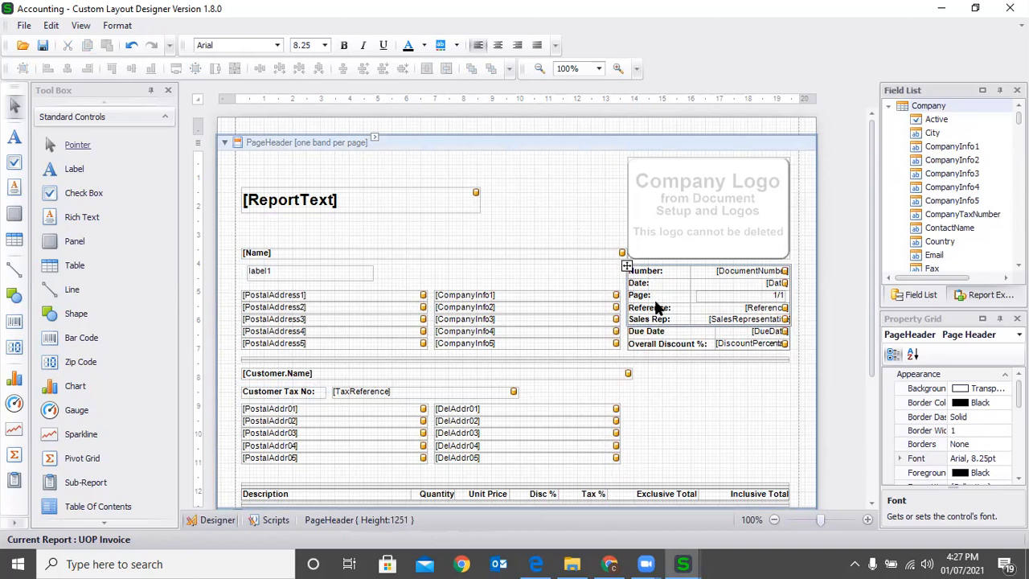
{"action": "left_click", "coordinate": [659, 274]}
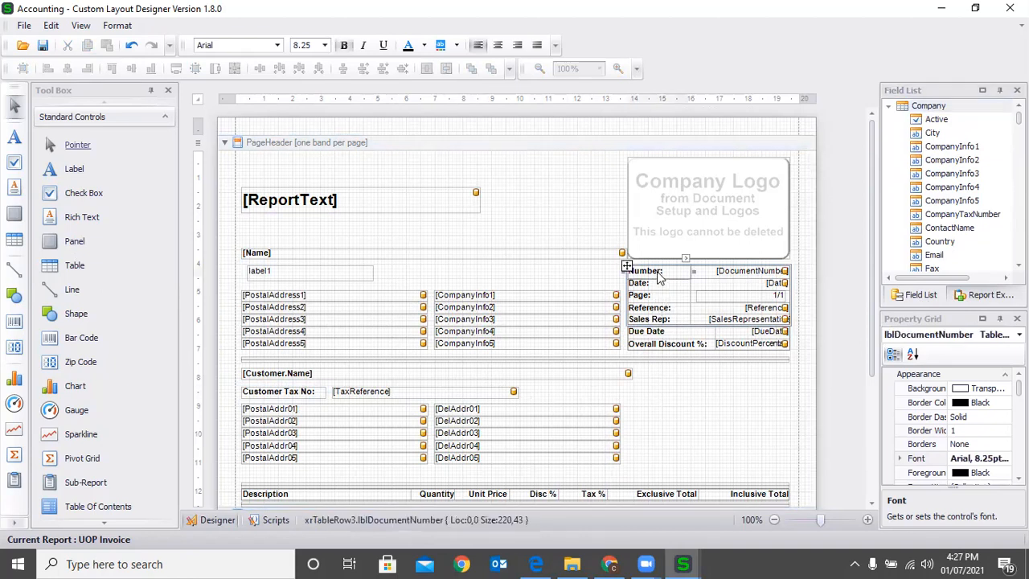
{"action": "left_click", "coordinate": [735, 270]}
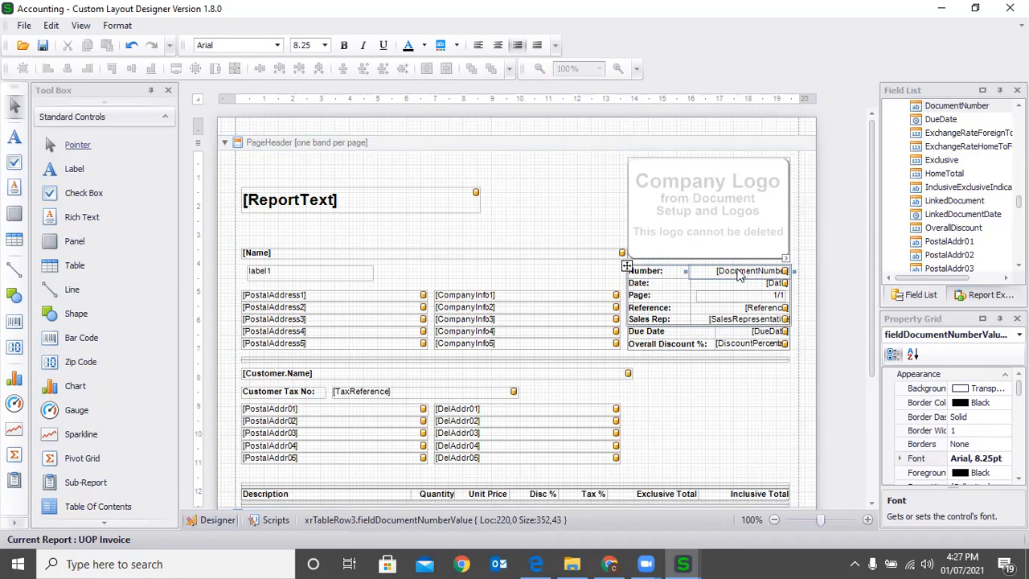
{"action": "left_click", "coordinate": [647, 287]}
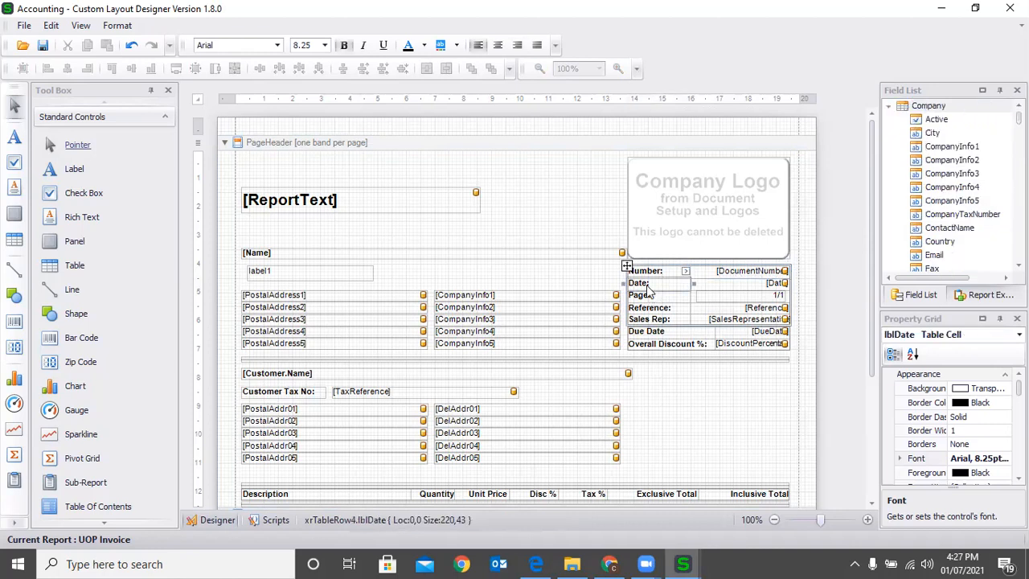
{"action": "left_click", "coordinate": [758, 287]}
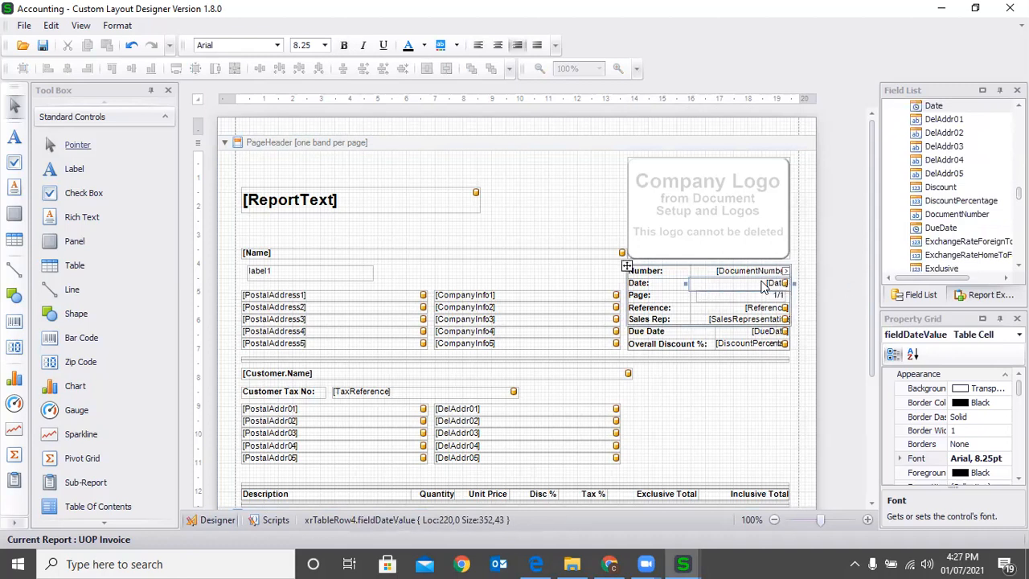
Edit the Date: label's text by deleting its colon and entering it again
{"action": "left_click", "coordinate": [658, 283]}
{"action": "key", "text": "BackSpace"}
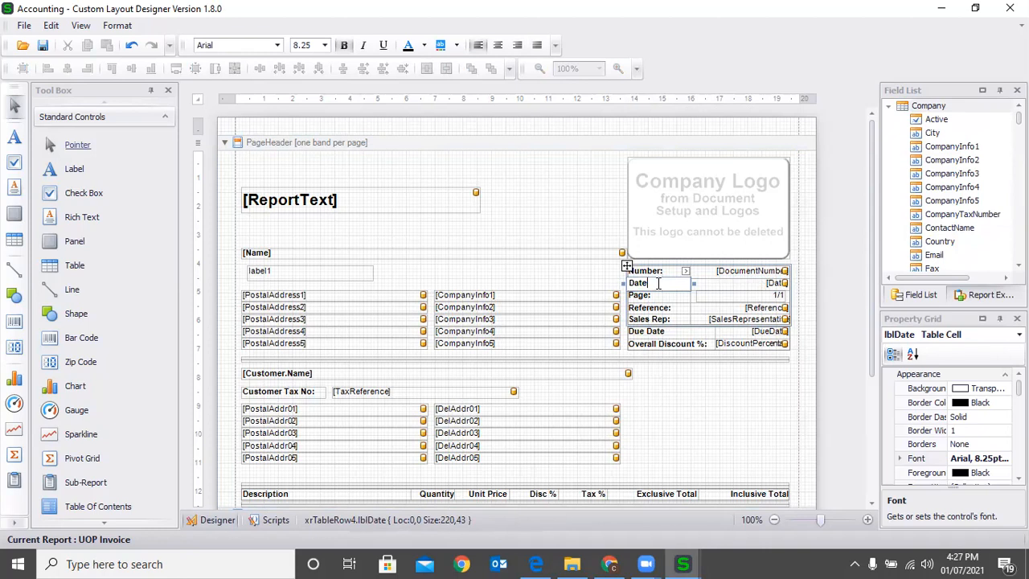
{"action": "type", "text": ":"}
{"action": "left_click", "coordinate": [529, 216]}
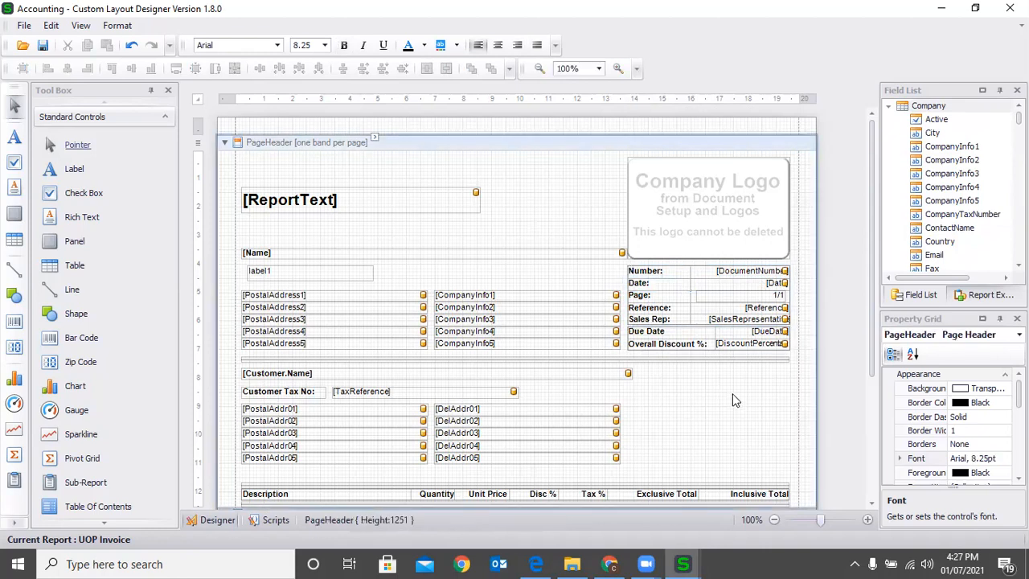
{"action": "scroll", "coordinate": [733, 401], "scroll_direction": "down", "scroll_amount": 3}
{"action": "scroll", "coordinate": [732, 394], "scroll_direction": "down", "scroll_amount": 1}
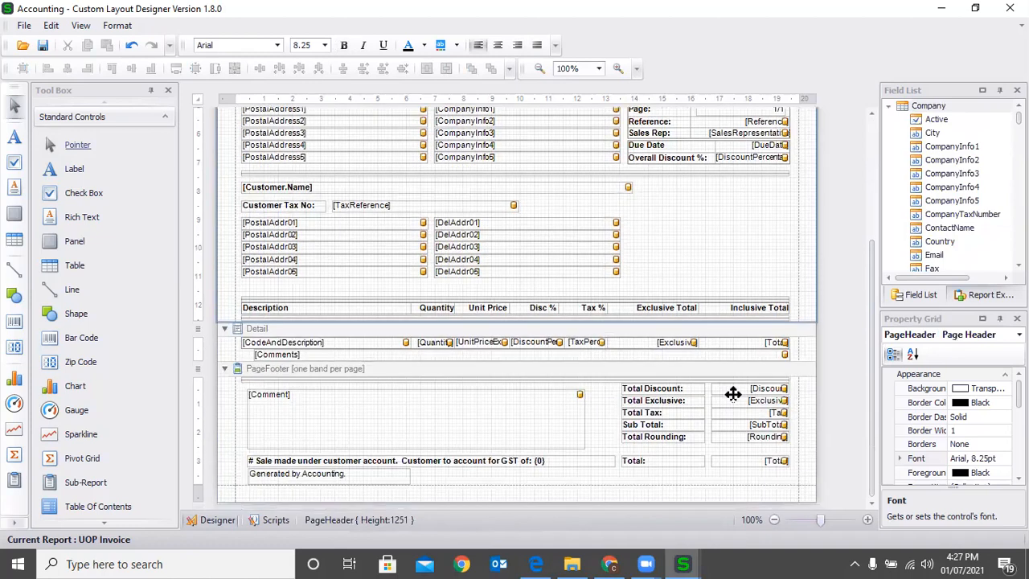
{"action": "scroll", "coordinate": [733, 394], "scroll_direction": "up", "scroll_amount": 4}
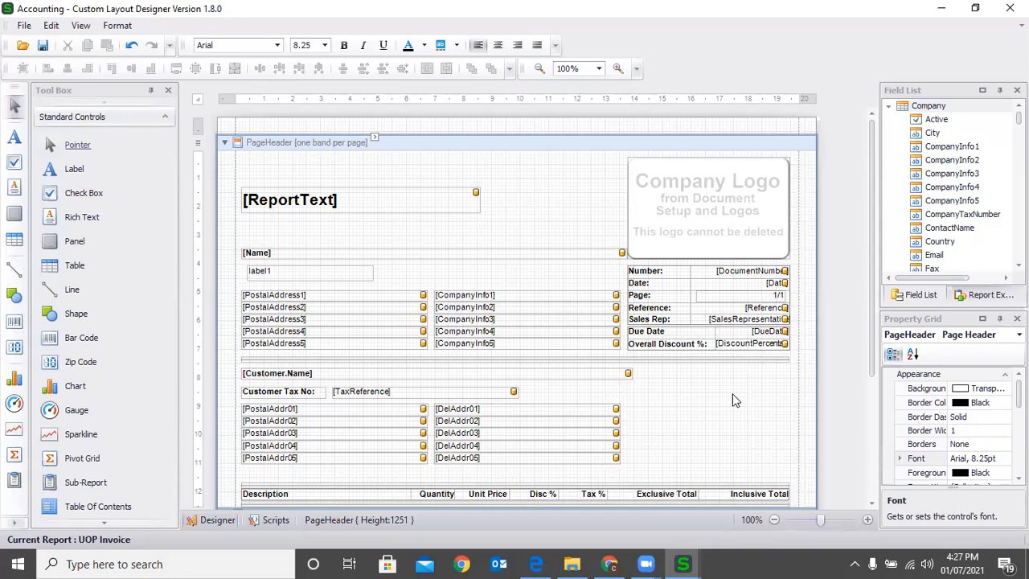
Cancel the newly opened Custom Layout Designer sign-in without logging in and return to the UOP Invoice layout
{"action": "left_click", "coordinate": [645, 563]}
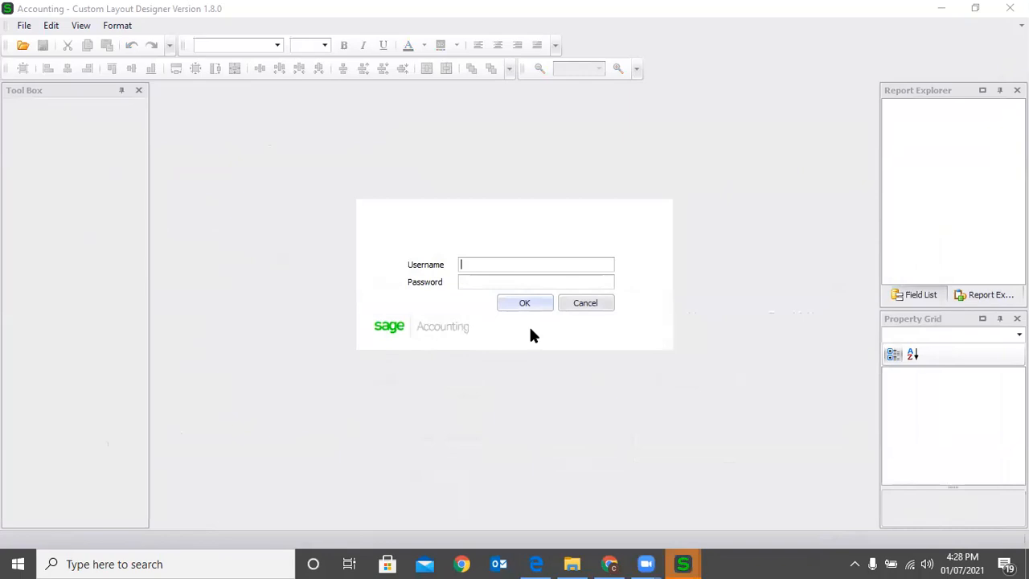
{"action": "left_click", "coordinate": [577, 303]}
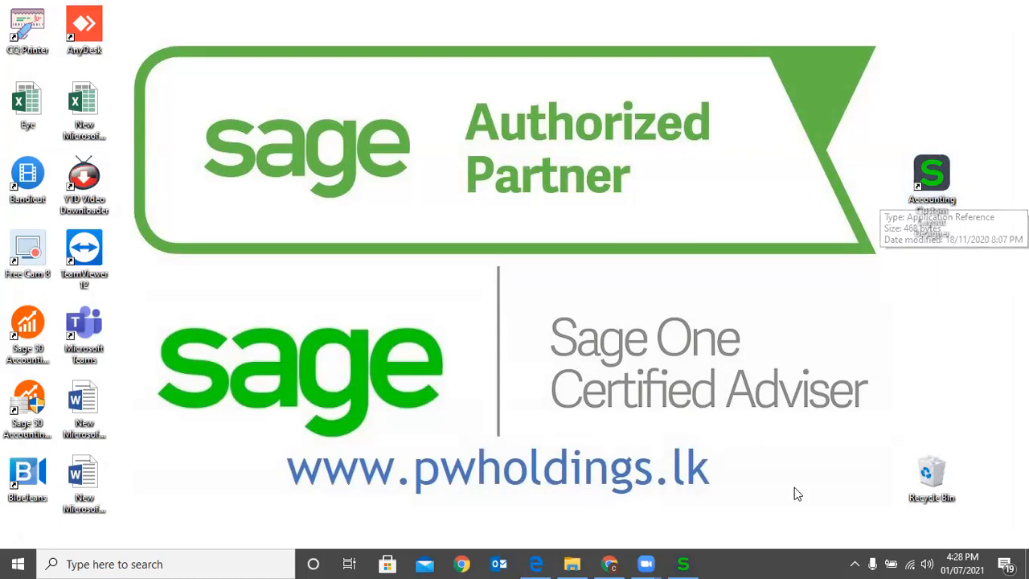
{"action": "left_click", "coordinate": [682, 563]}
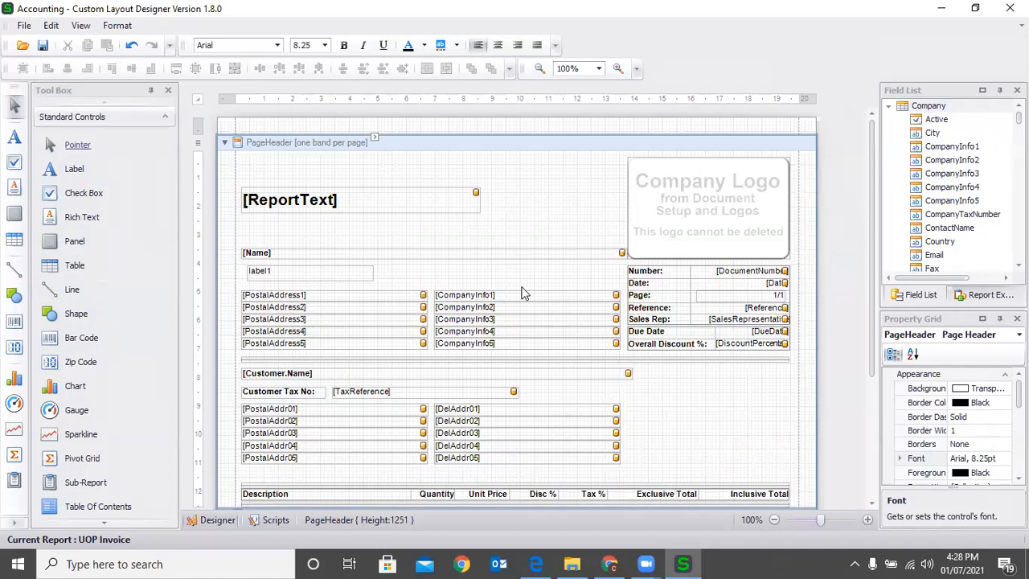
{"action": "scroll", "coordinate": [521, 294], "scroll_direction": "down", "scroll_amount": 3}
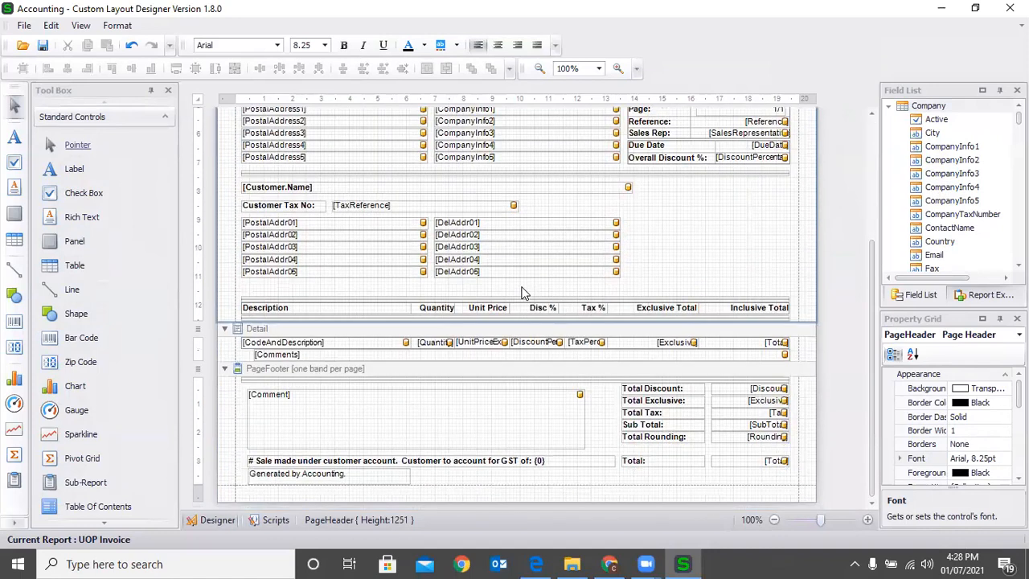
{"action": "scroll", "coordinate": [521, 293], "scroll_direction": "up", "scroll_amount": 3}
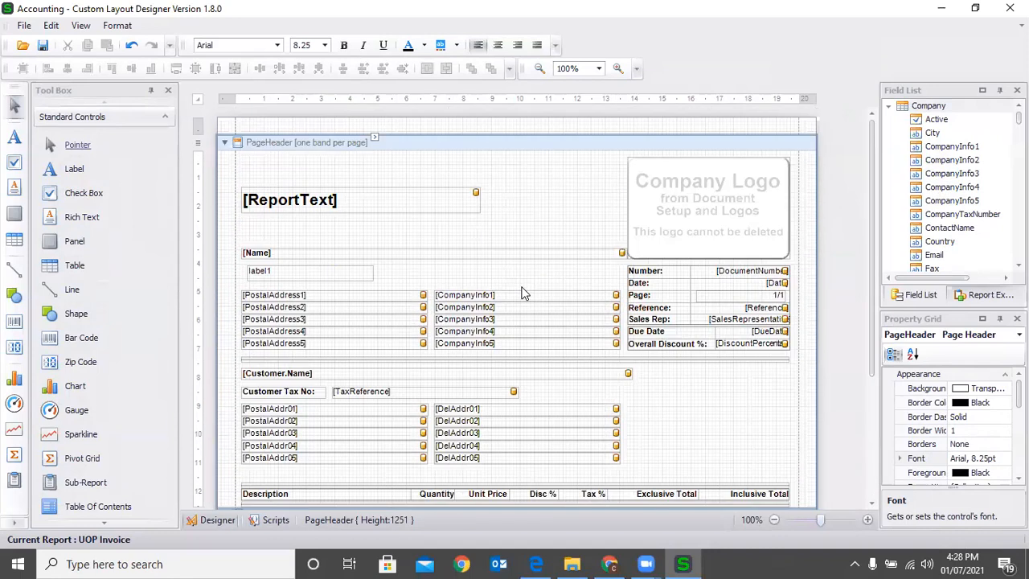